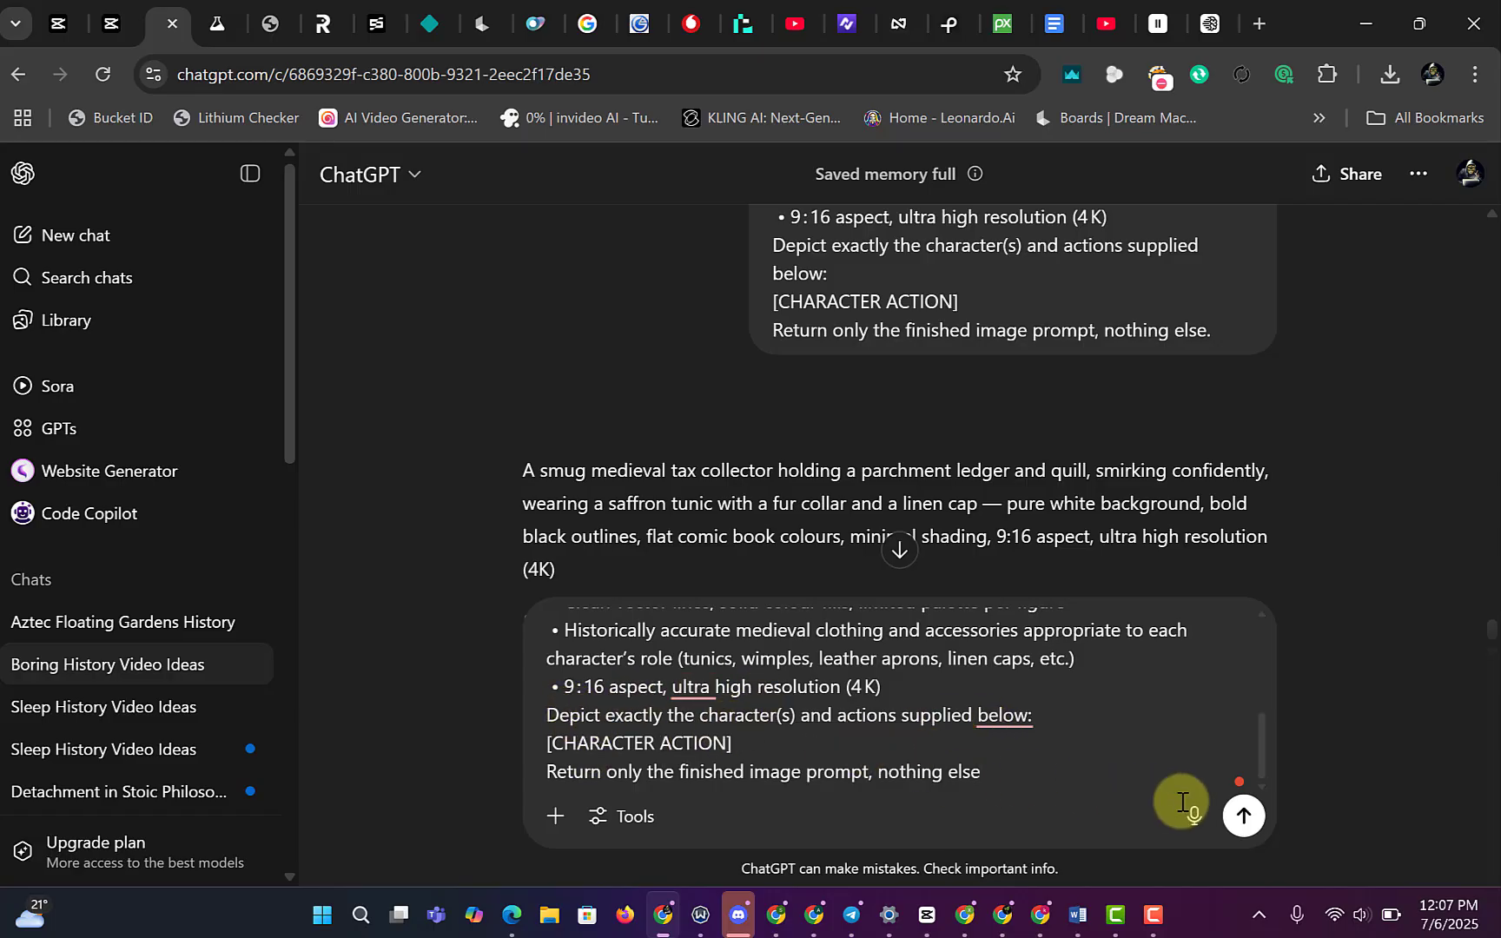
Submit the prepared medieval character image-prompt request in ChatGPT and copy the furious peasant prompt it returns.
{"action": "left_click", "coordinate": [1244, 816]}
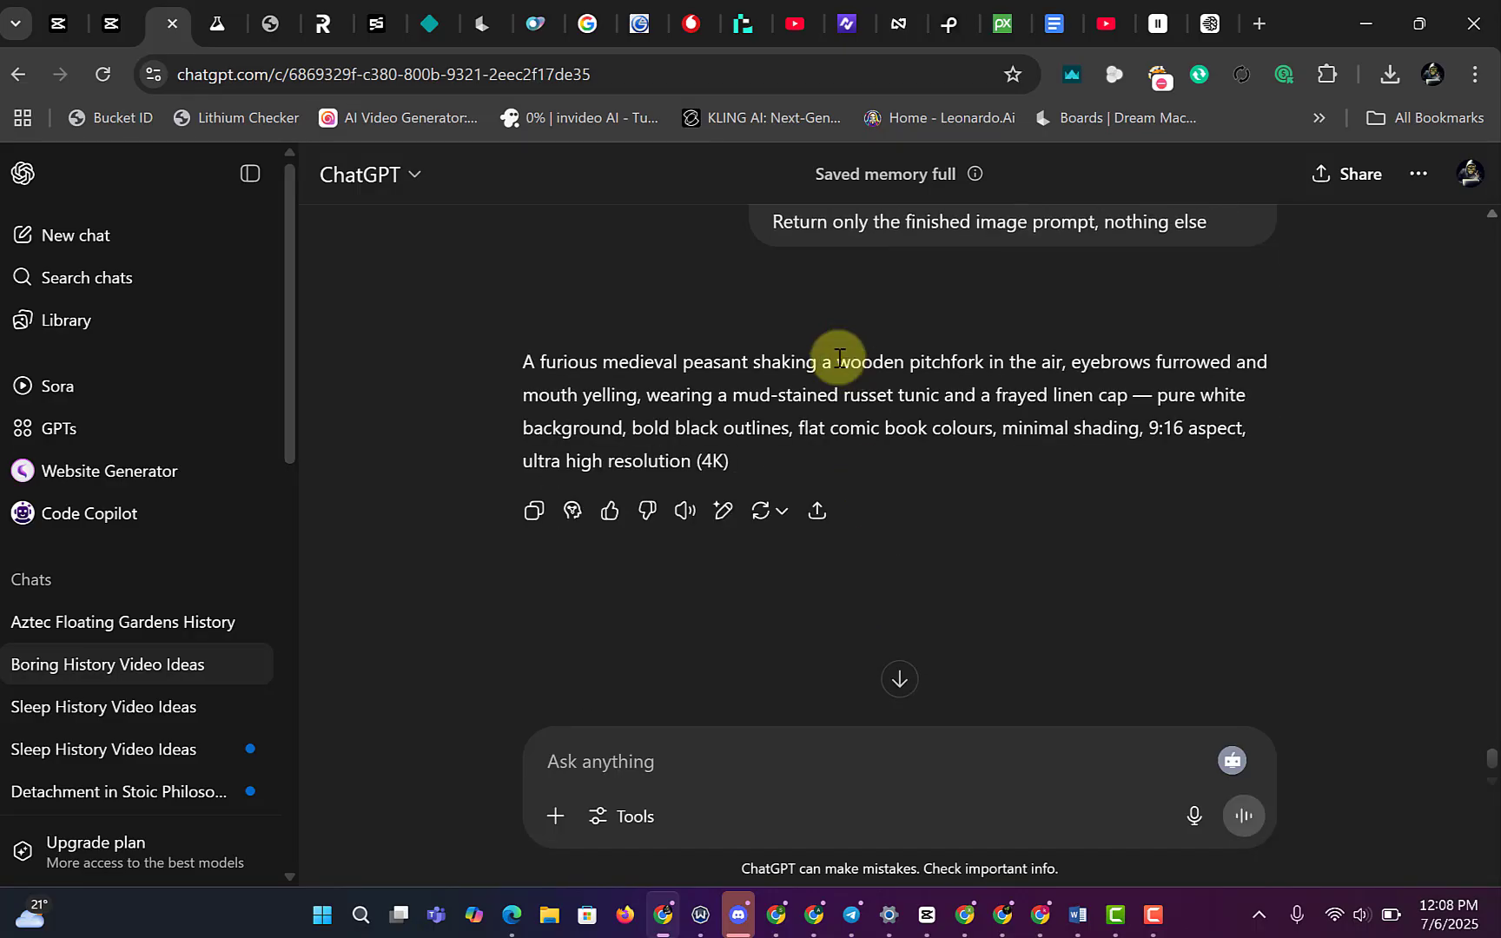
{"action": "triple_click", "coordinate": [591, 365]}
{"action": "right_click", "coordinate": [598, 393]}
{"action": "left_click", "coordinate": [659, 398]}
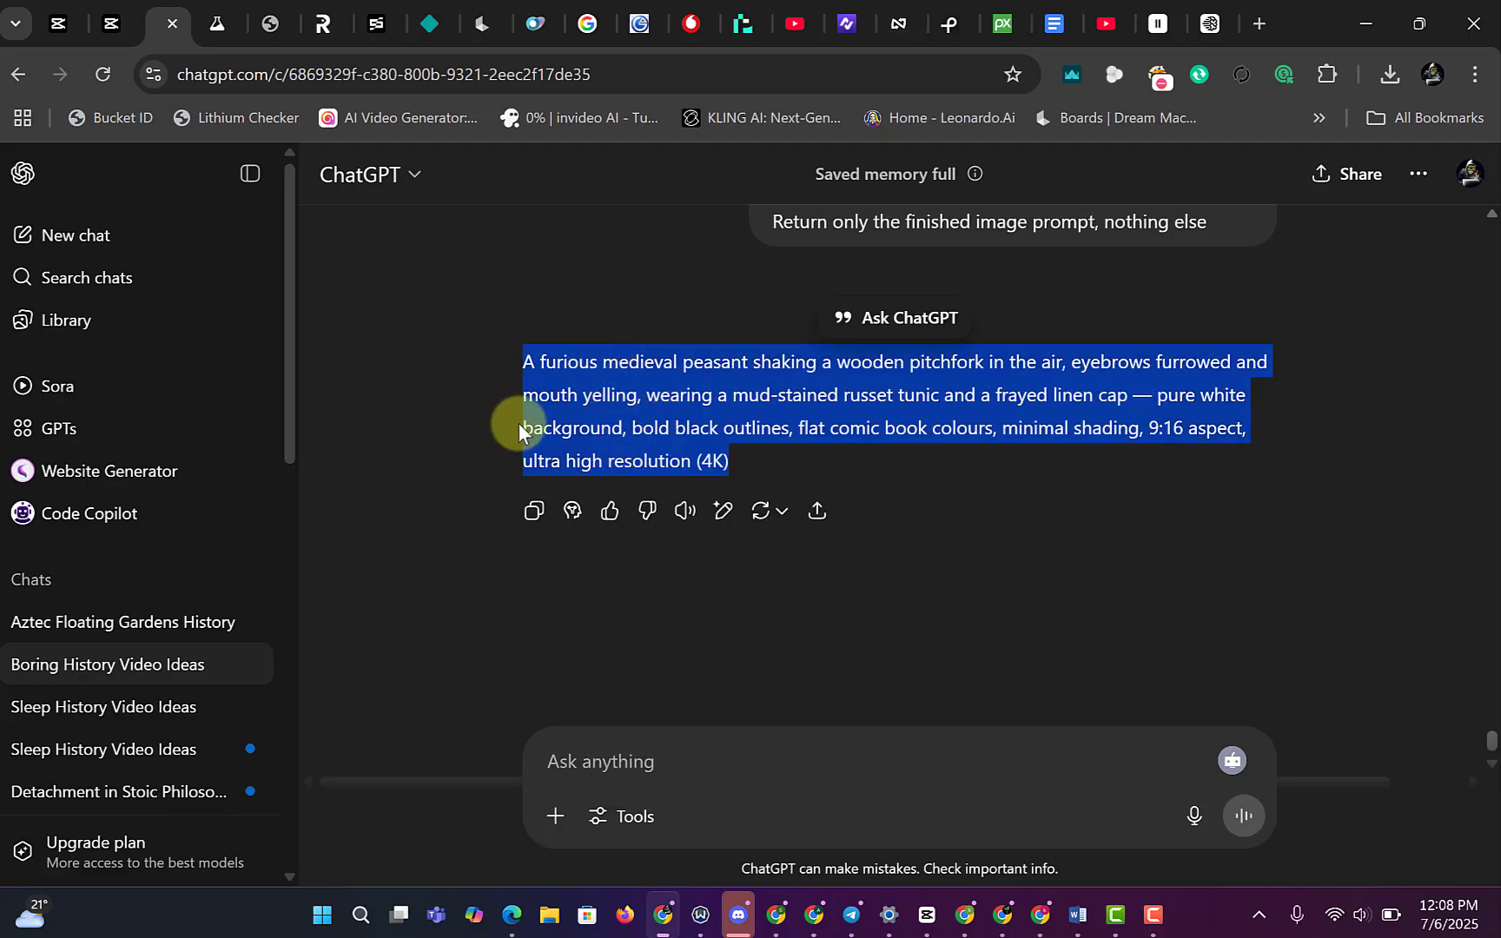
Switch to Ideogram and replace the medieval bard prompt with the copied furious peasant prompt, removing the trailing blank lines.
{"action": "left_click", "coordinate": [483, 16]}
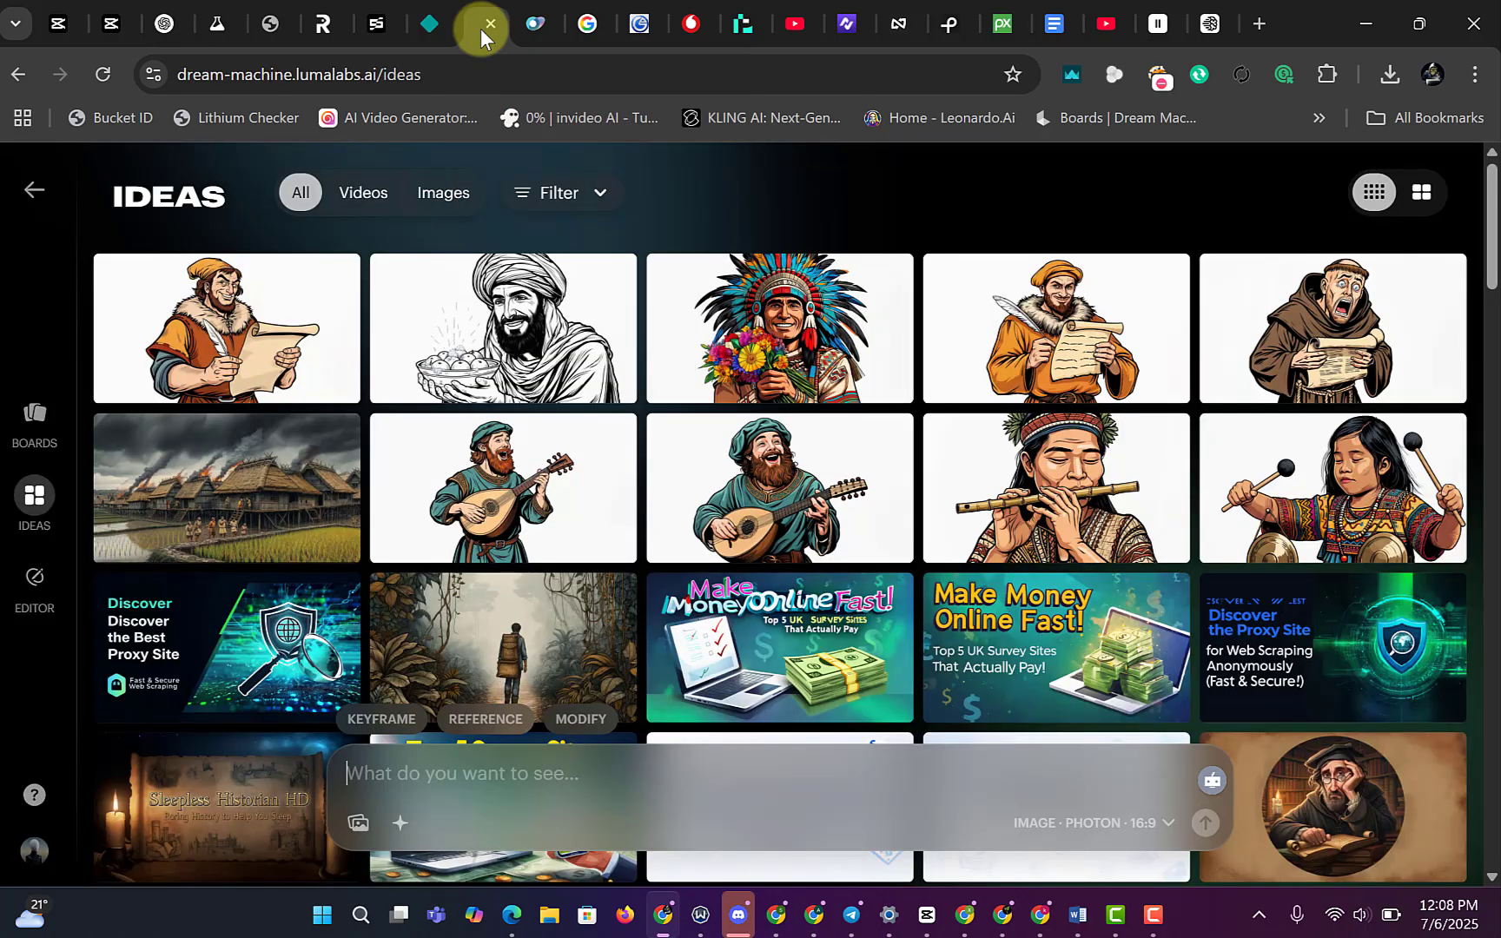
{"action": "double_click", "coordinate": [193, 76]}
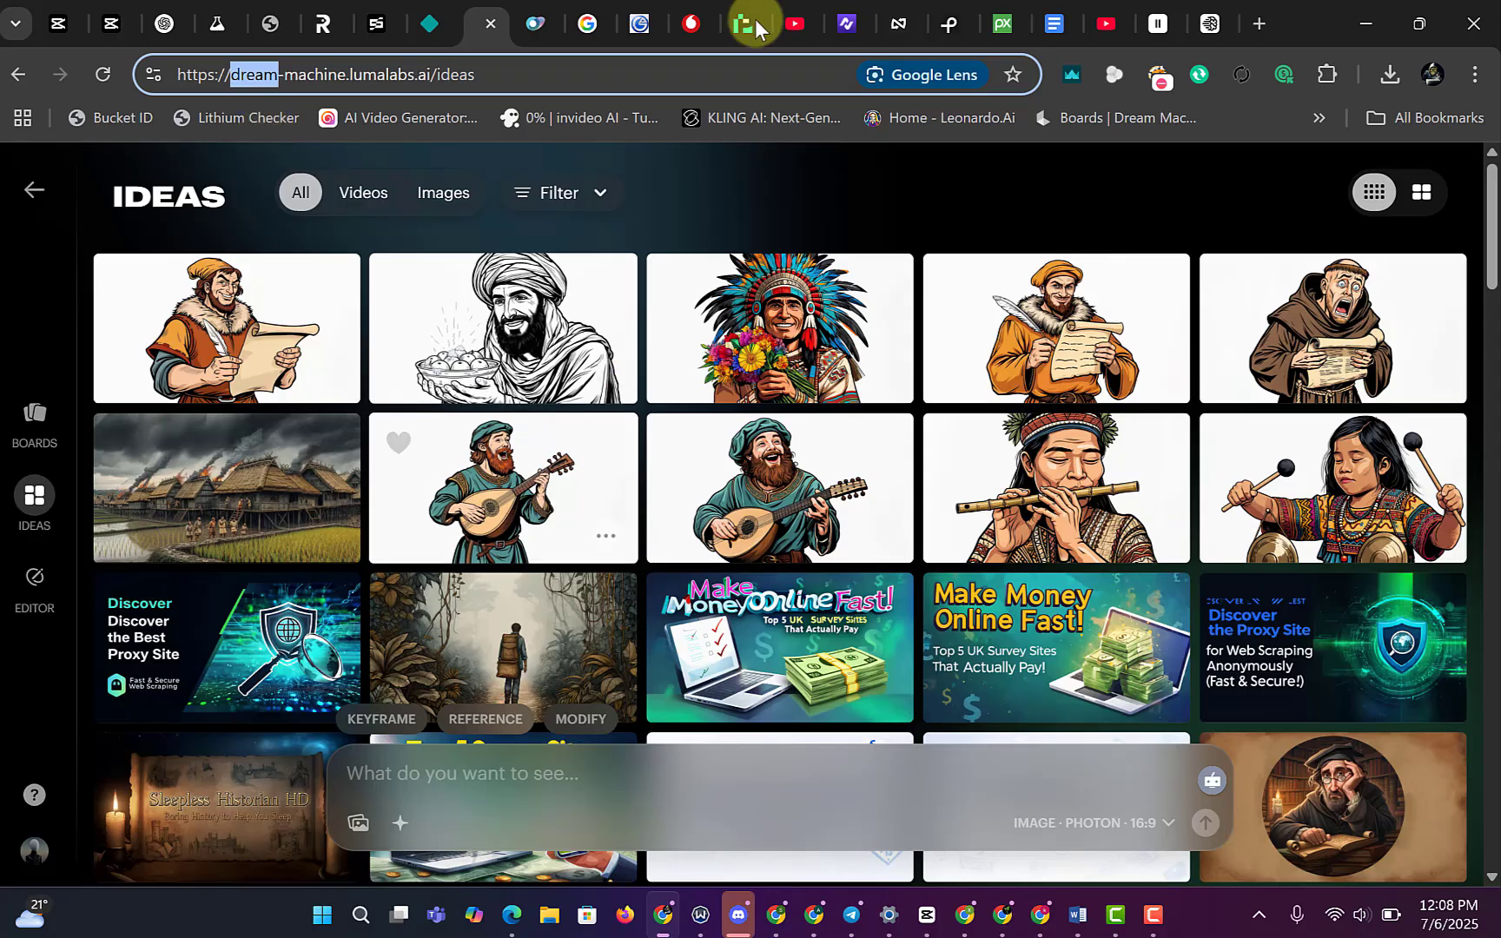
{"action": "left_click", "coordinate": [1212, 26]}
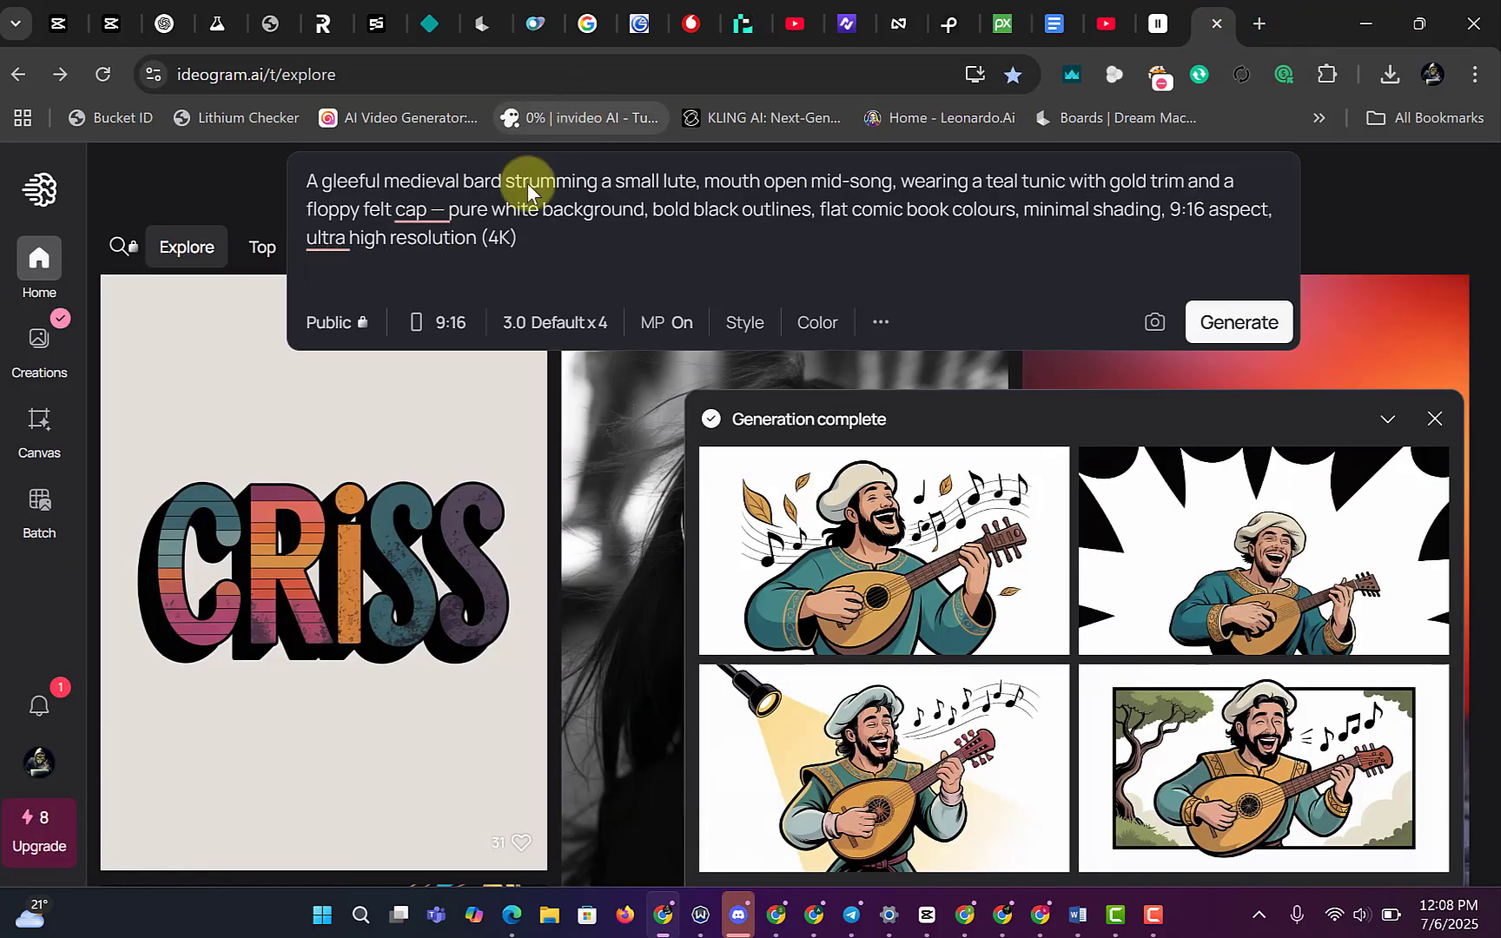
{"action": "left_click", "coordinate": [708, 235]}
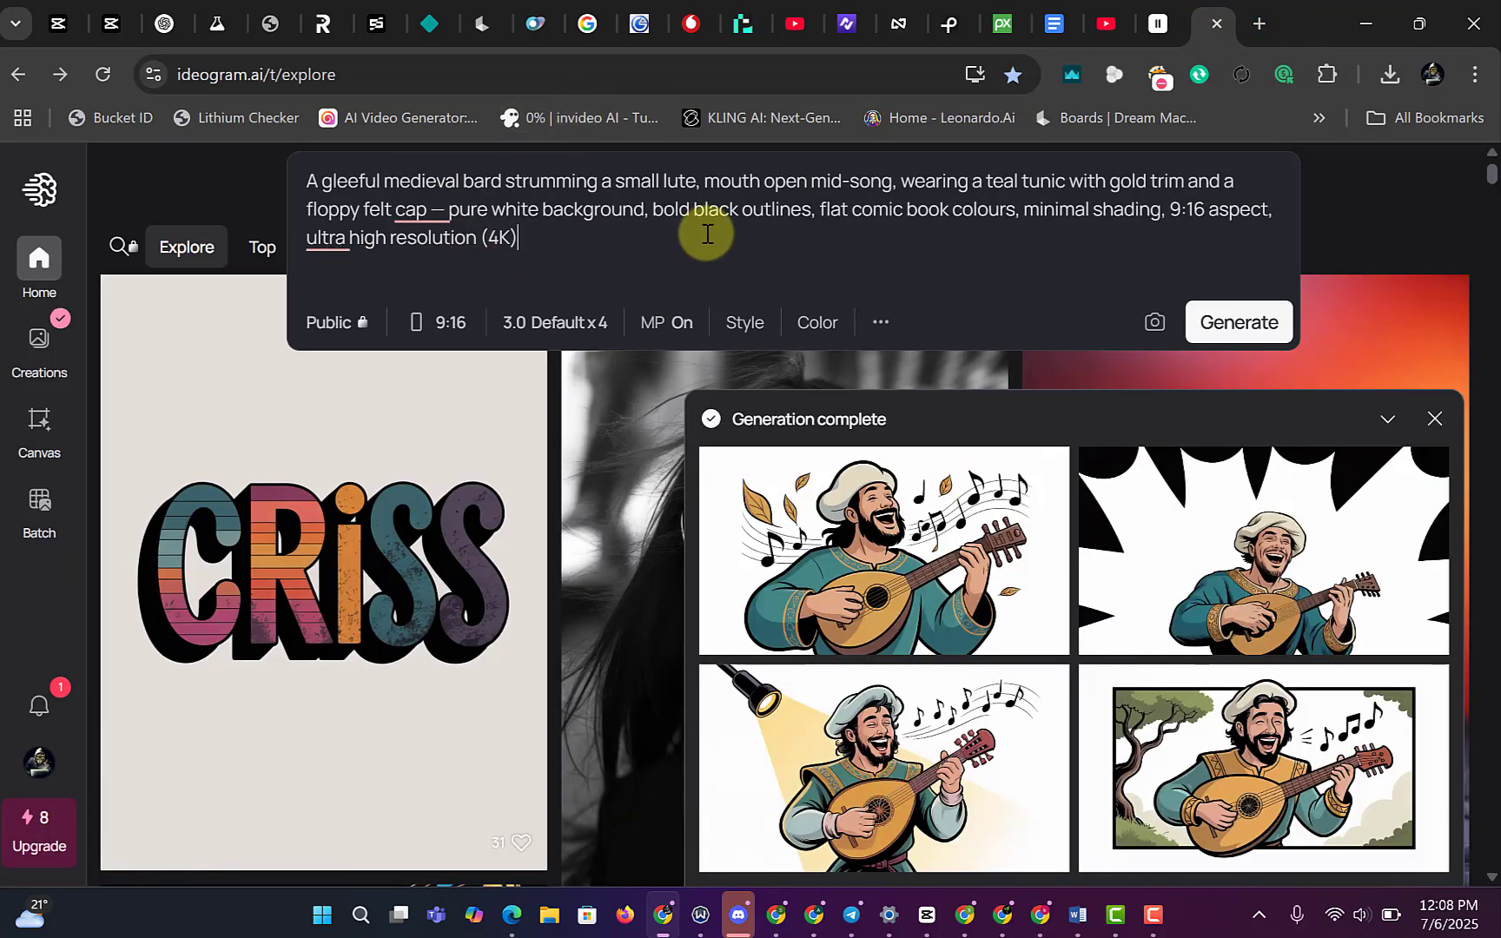
{"action": "key", "text": "ctrl+a"}
{"action": "key", "text": "BackSpace"}
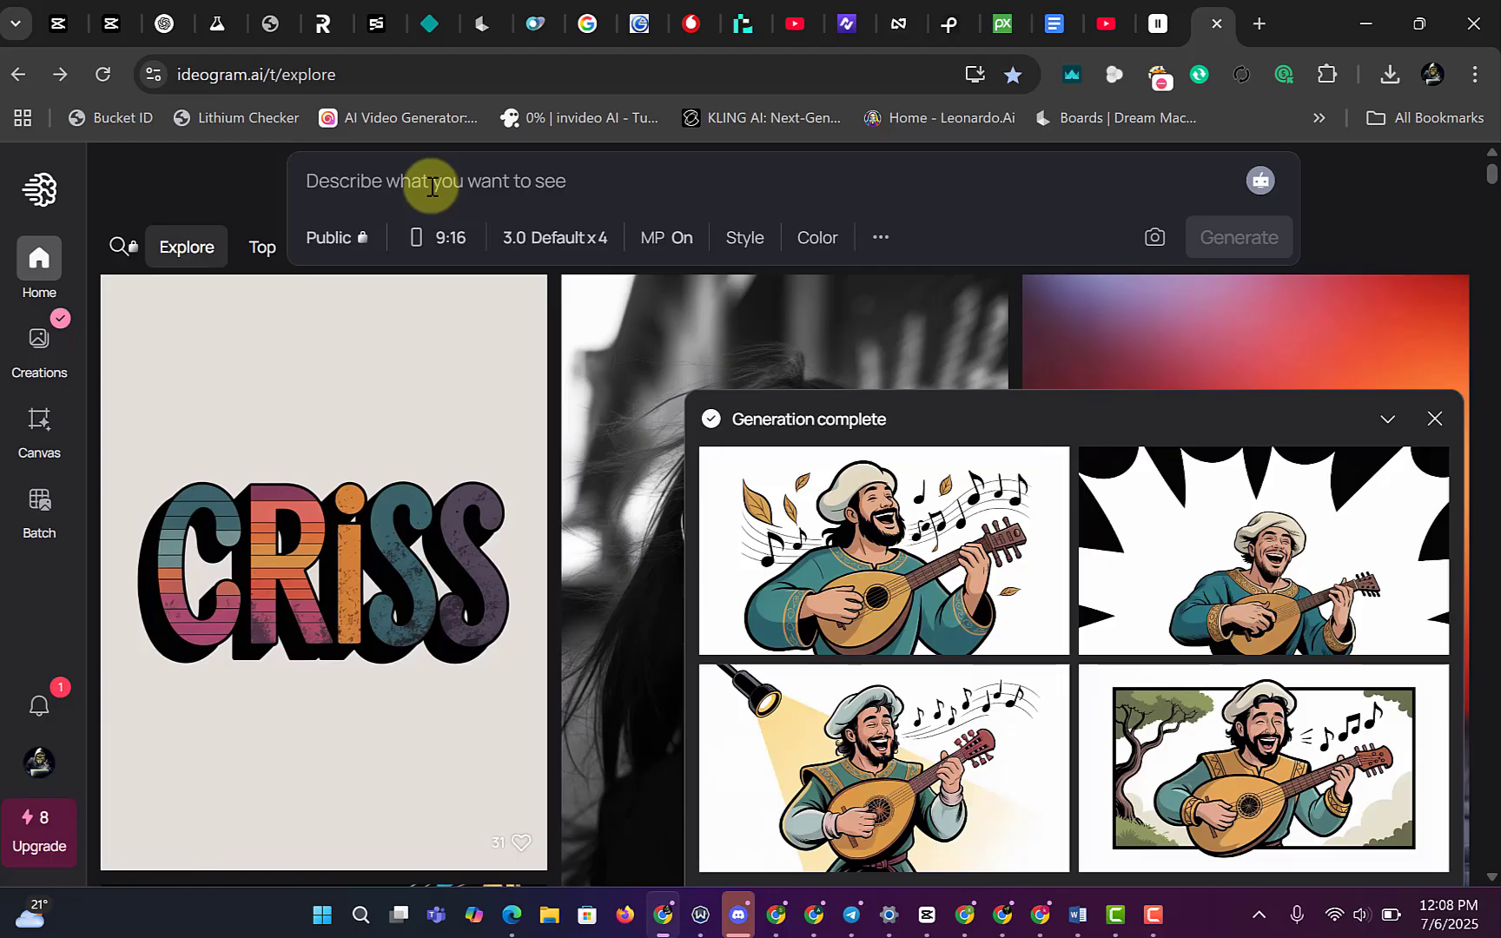
{"action": "key", "text": "ctrl+v"}
{"action": "key", "text": "BackSpace"}
{"action": "key", "text": "BackSpace"}
{"action": "key", "text": "BackSpace"}
{"action": "key", "text": "BackSpace"}
{"action": "key", "text": "BackSpace"}
{"action": "key", "text": "BackSpace"}
{"action": "key", "text": "BackSpace"}
{"action": "key", "text": "BackSpace"}
{"action": "key", "text": "BackSpace"}
{"action": "key", "text": "BackSpace"}
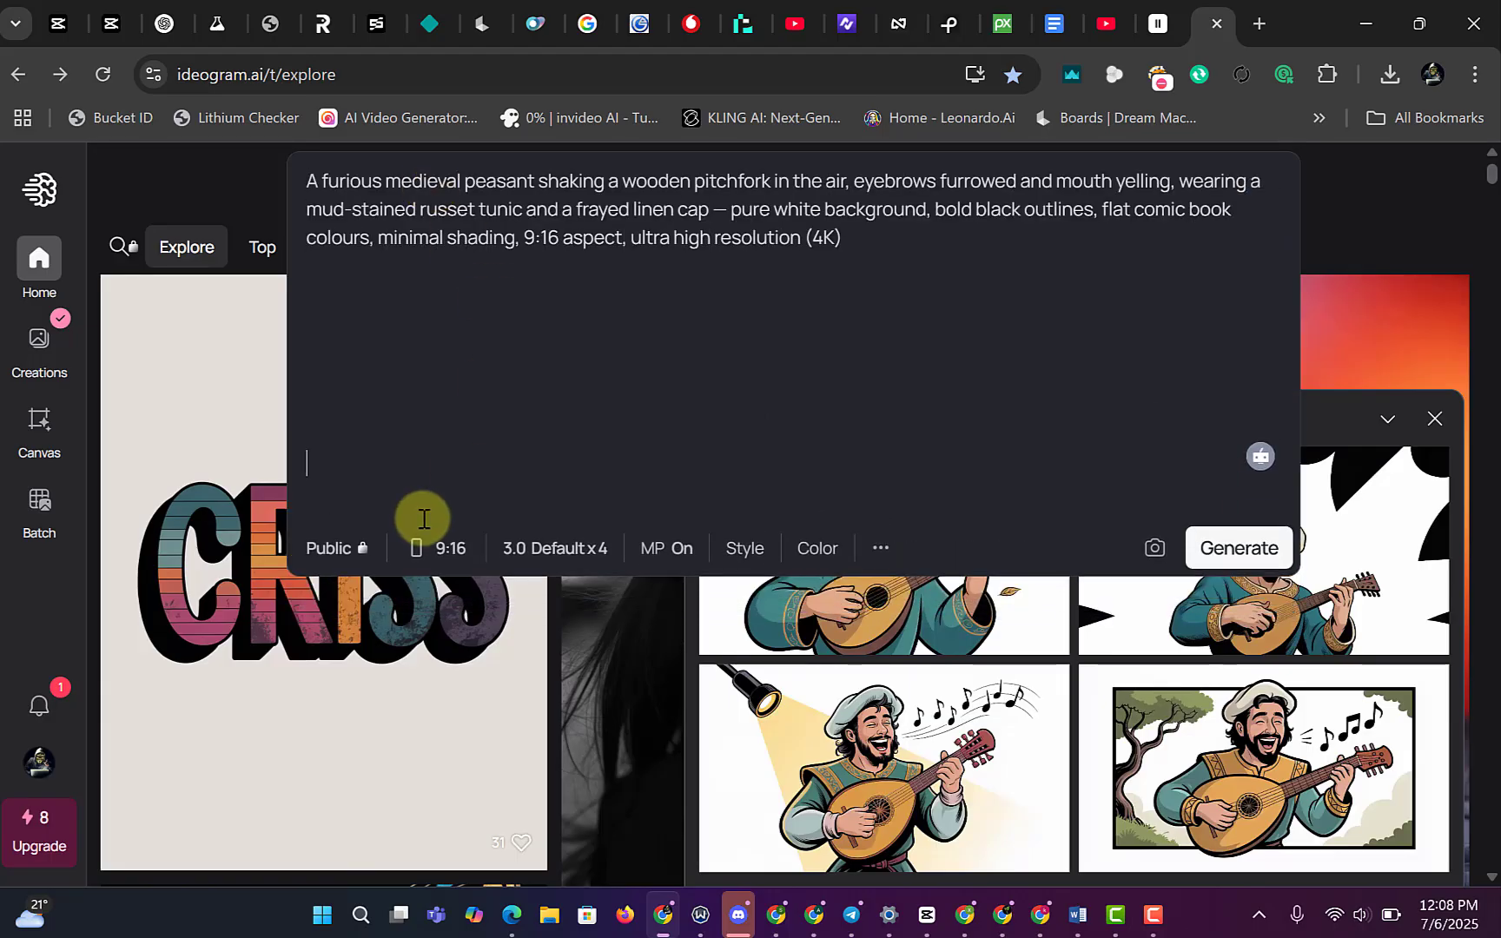
{"action": "key", "text": "BackSpace"}
{"action": "key", "text": "BackSpace"}
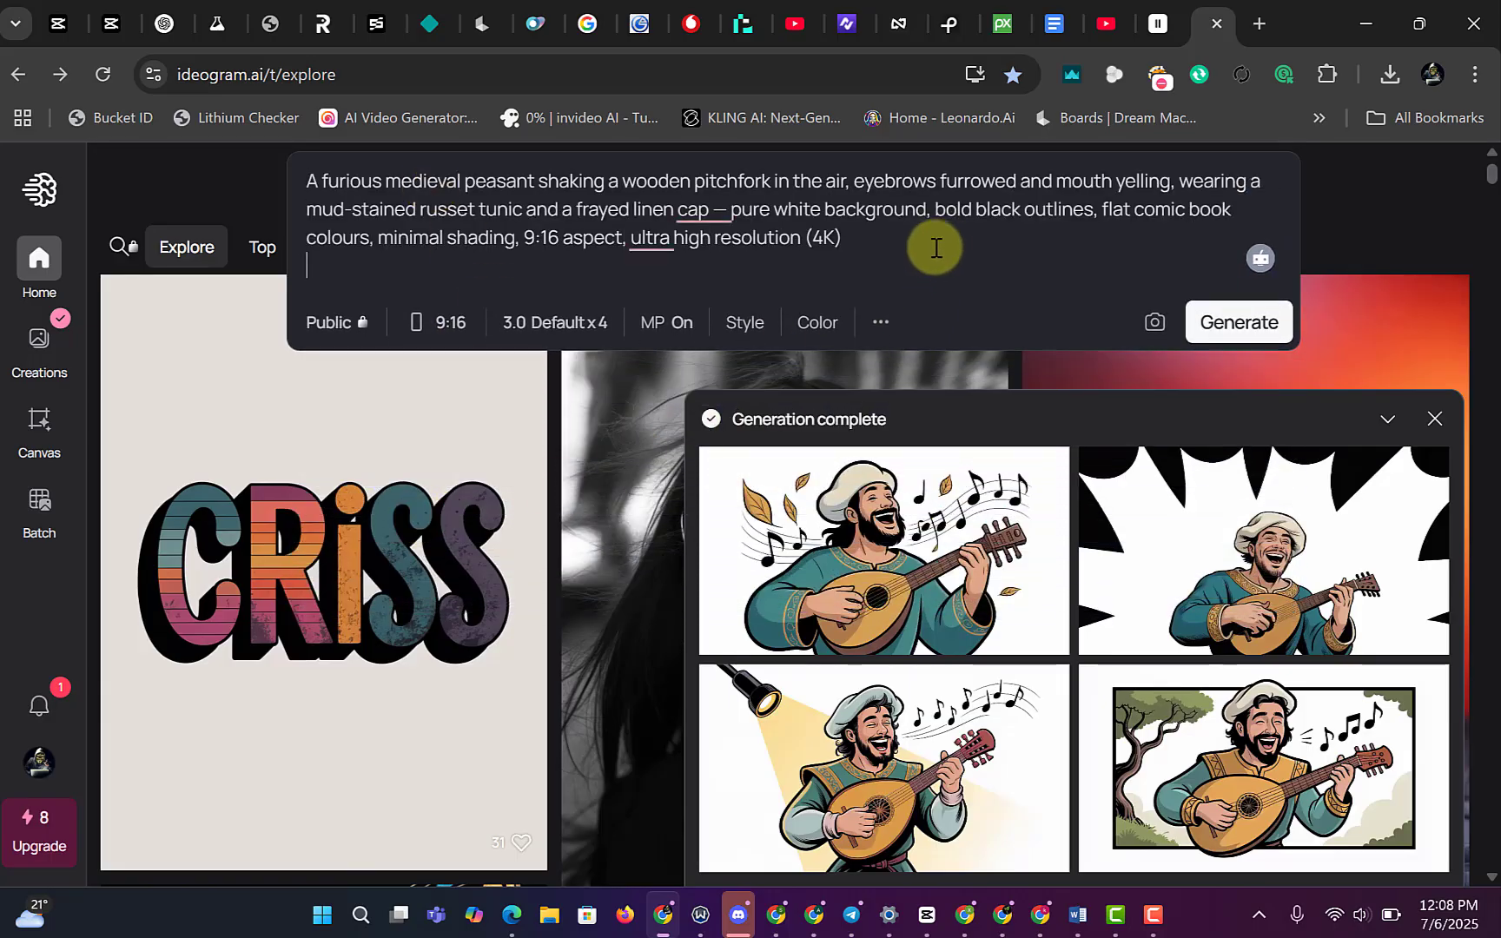
Generate images from the furious peasant prompt at 9:16 and dismiss the future-updates survey.
{"action": "left_click", "coordinate": [1225, 296]}
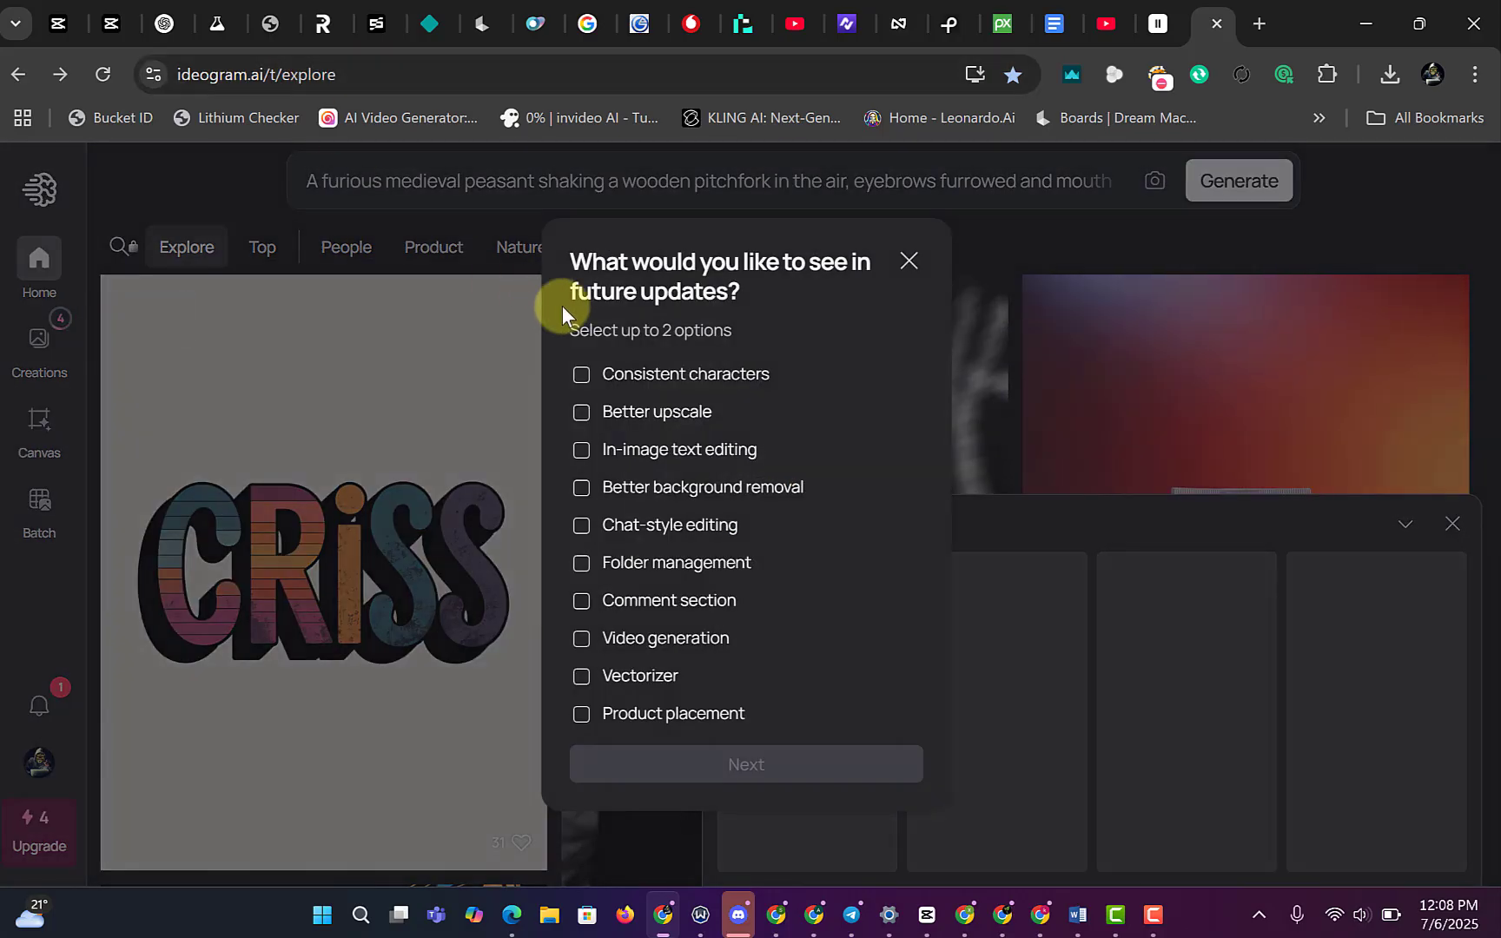
{"action": "left_click", "coordinate": [909, 261]}
{"action": "scroll", "coordinate": [947, 647], "scroll_direction": "down", "scroll_amount": 4}
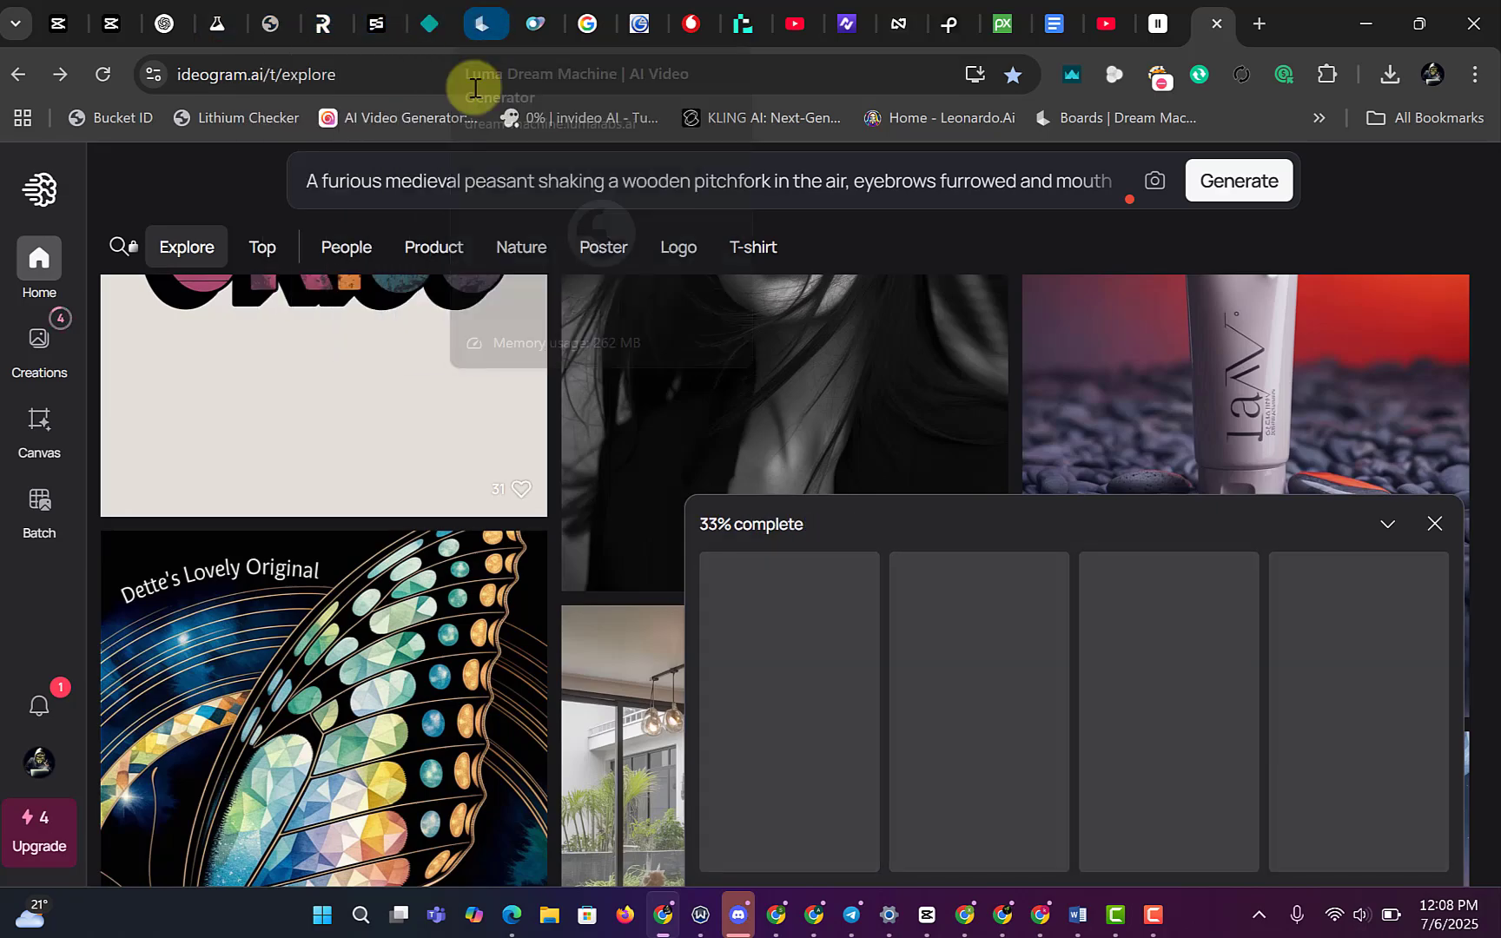
Switch to Luma Dream Machine and generate an image from the copied furious peasant prompt using Photon at 16:9.
{"action": "left_click", "coordinate": [483, 23]}
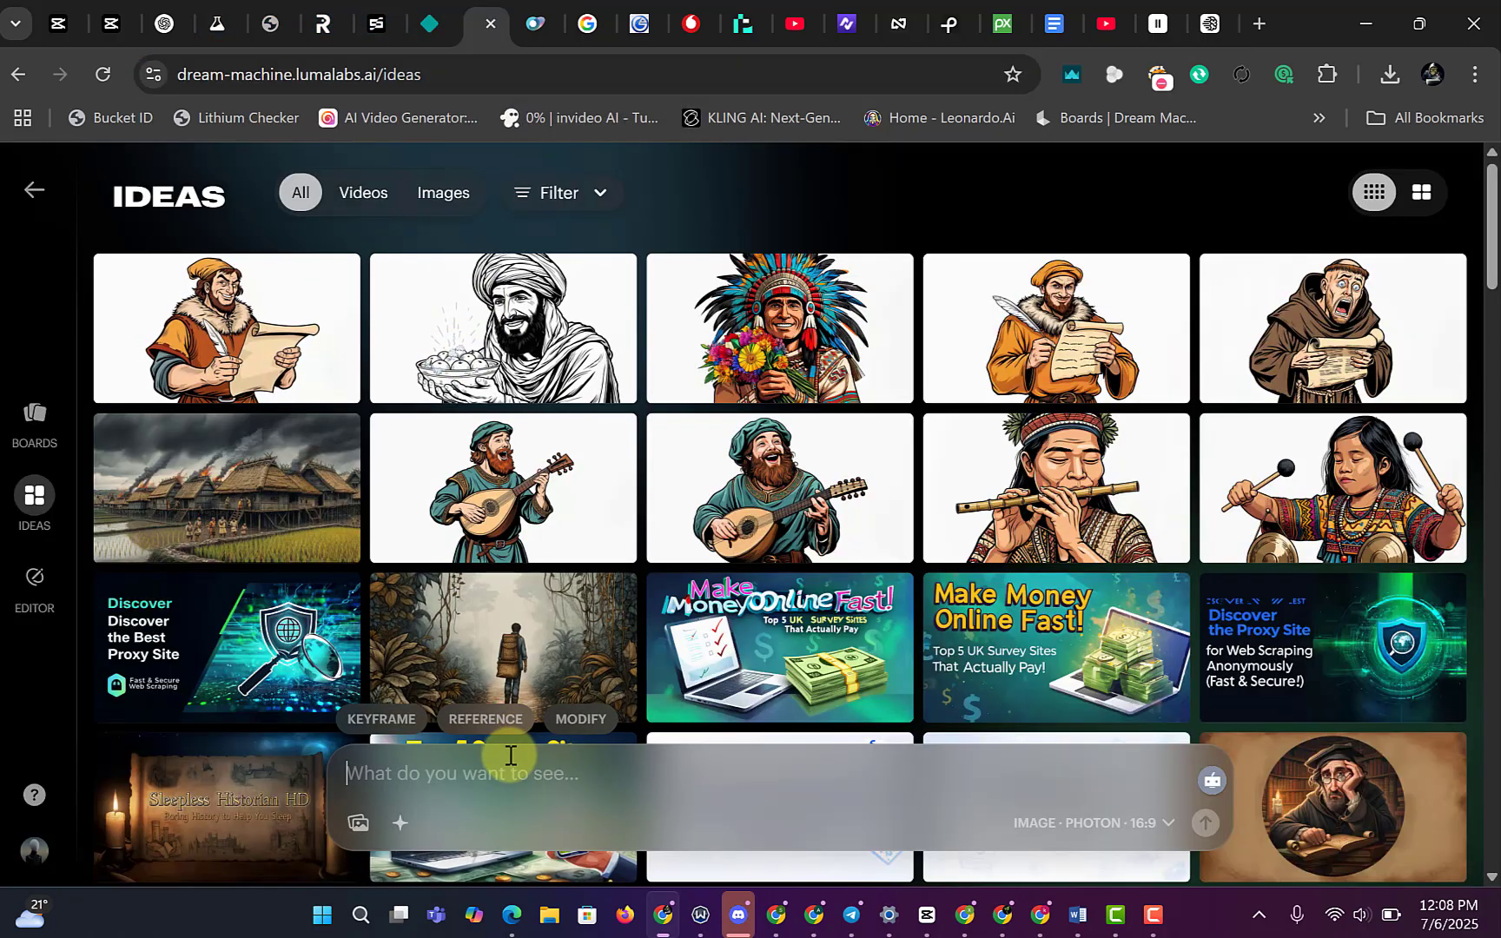
{"action": "scroll", "coordinate": [510, 752], "scroll_direction": "down", "scroll_amount": 3}
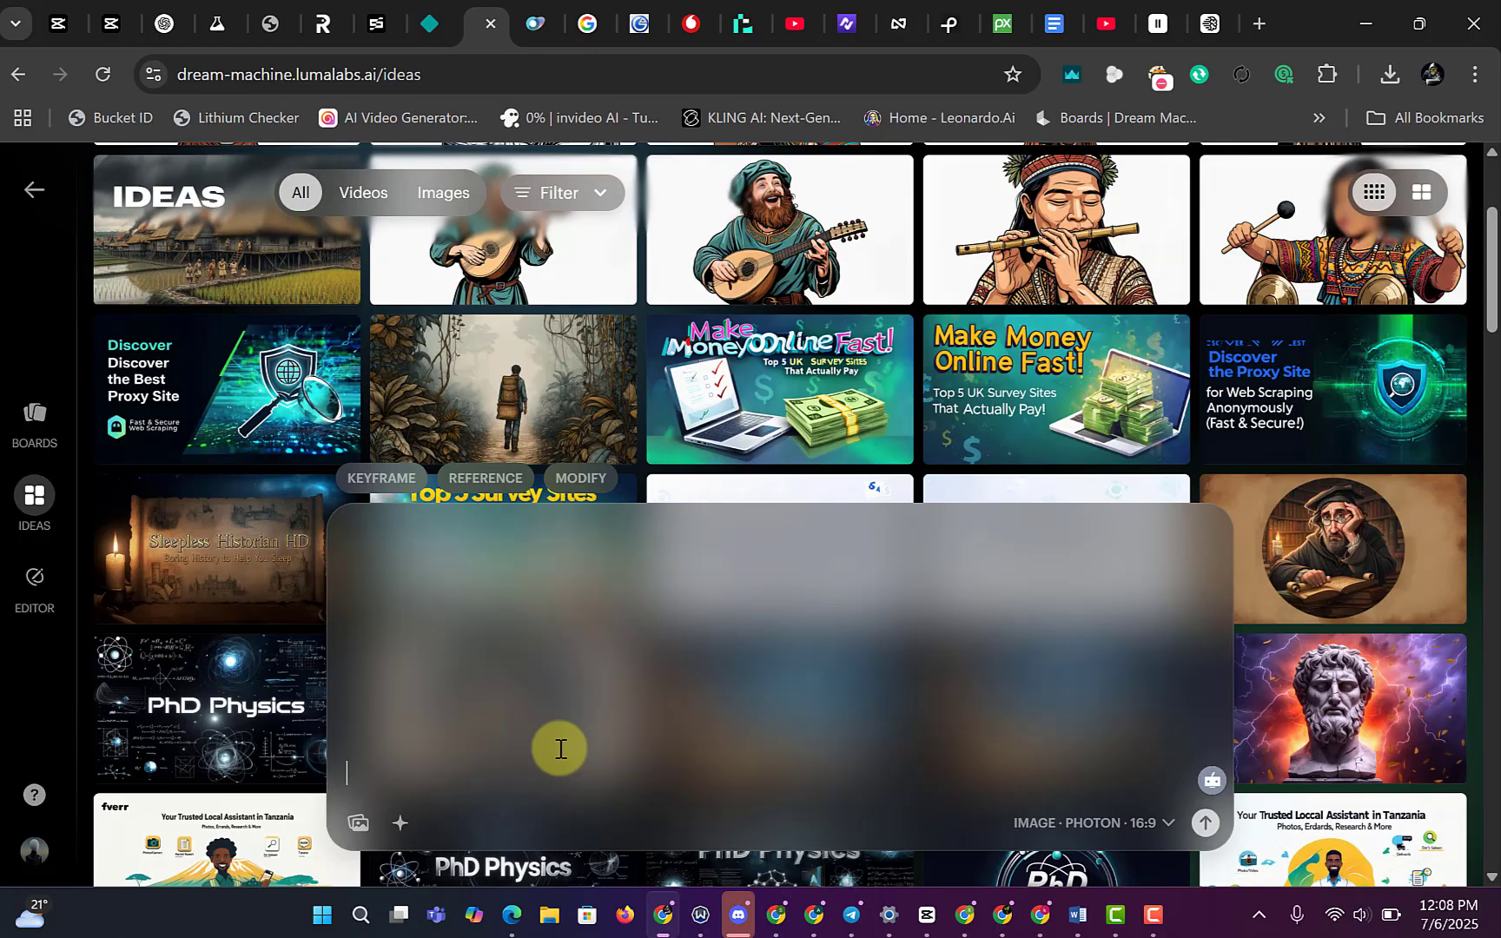
{"action": "key", "text": "ctrl+v"}
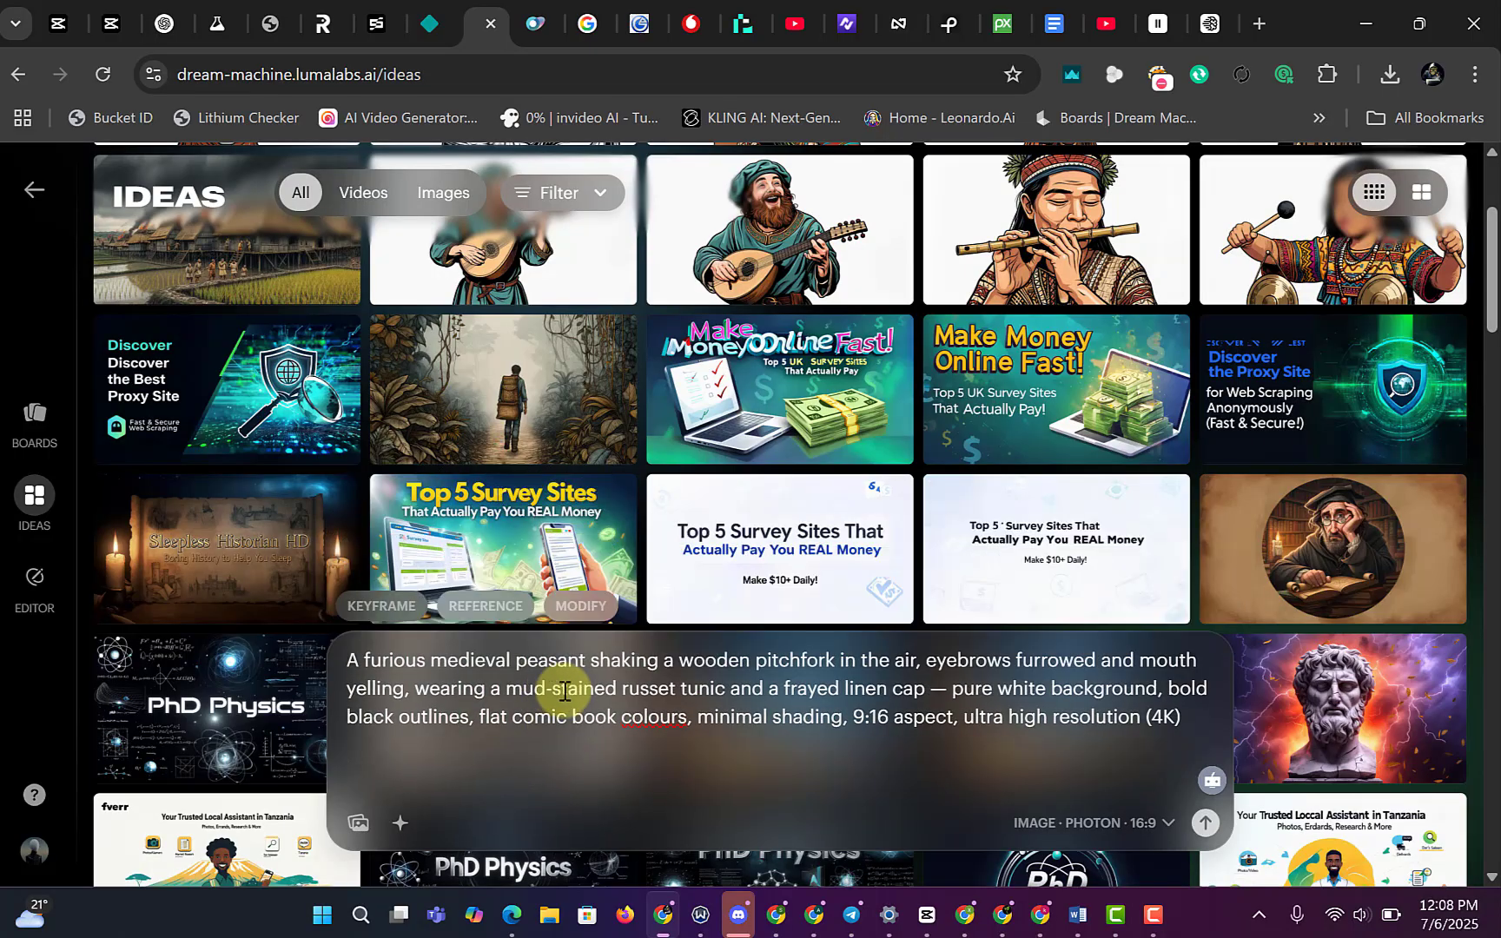
{"action": "left_click_drag", "start_coordinate": [885, 765], "coordinate": [947, 770]}
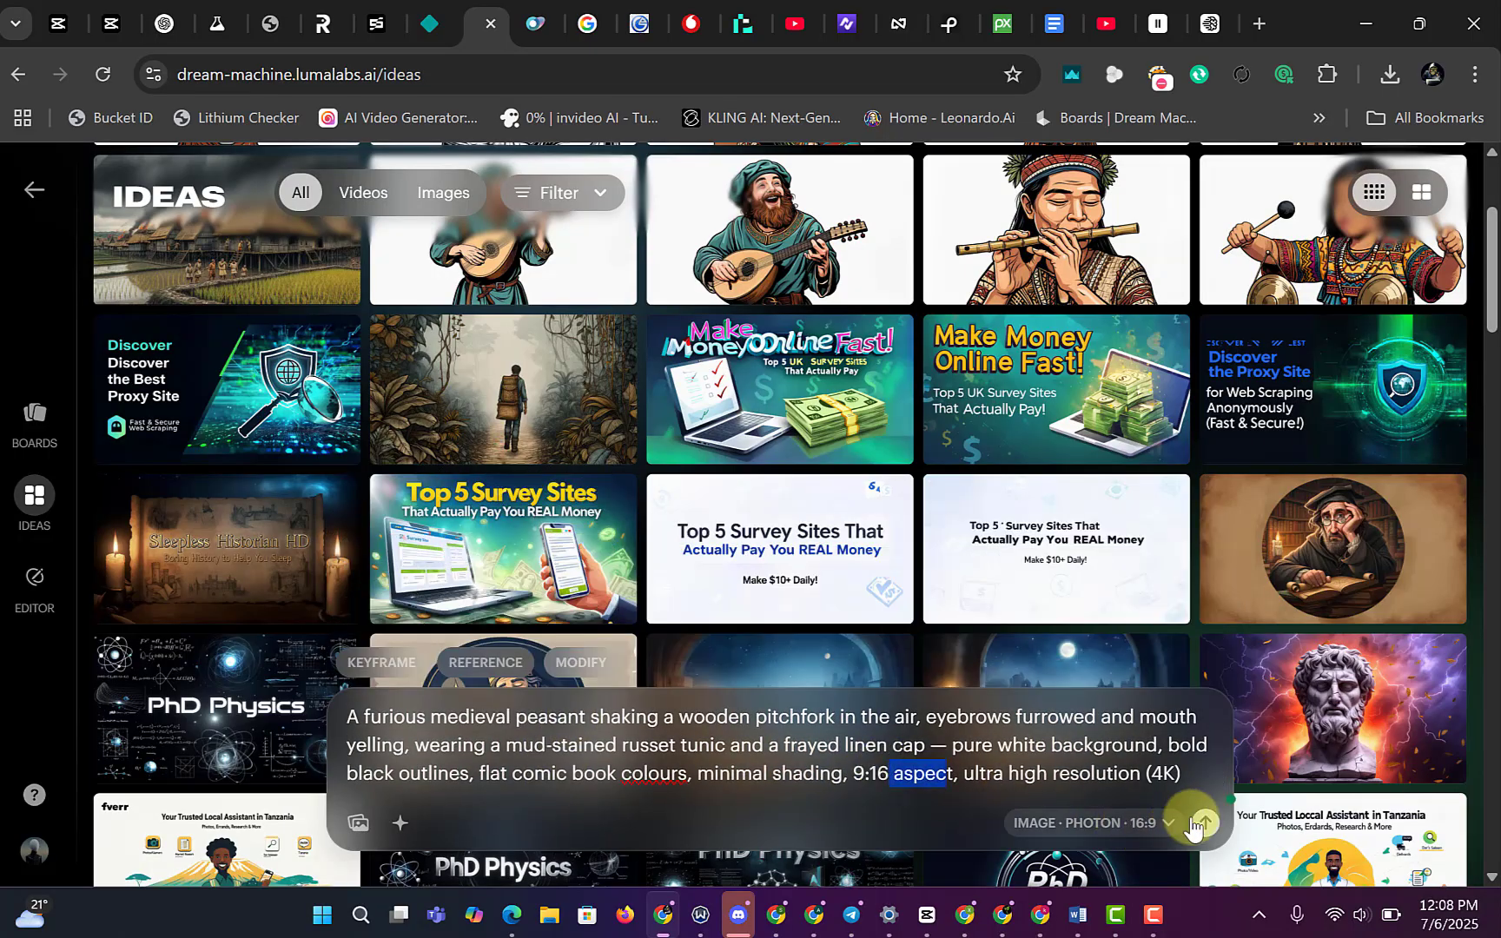
{"action": "left_click", "coordinate": [1204, 823]}
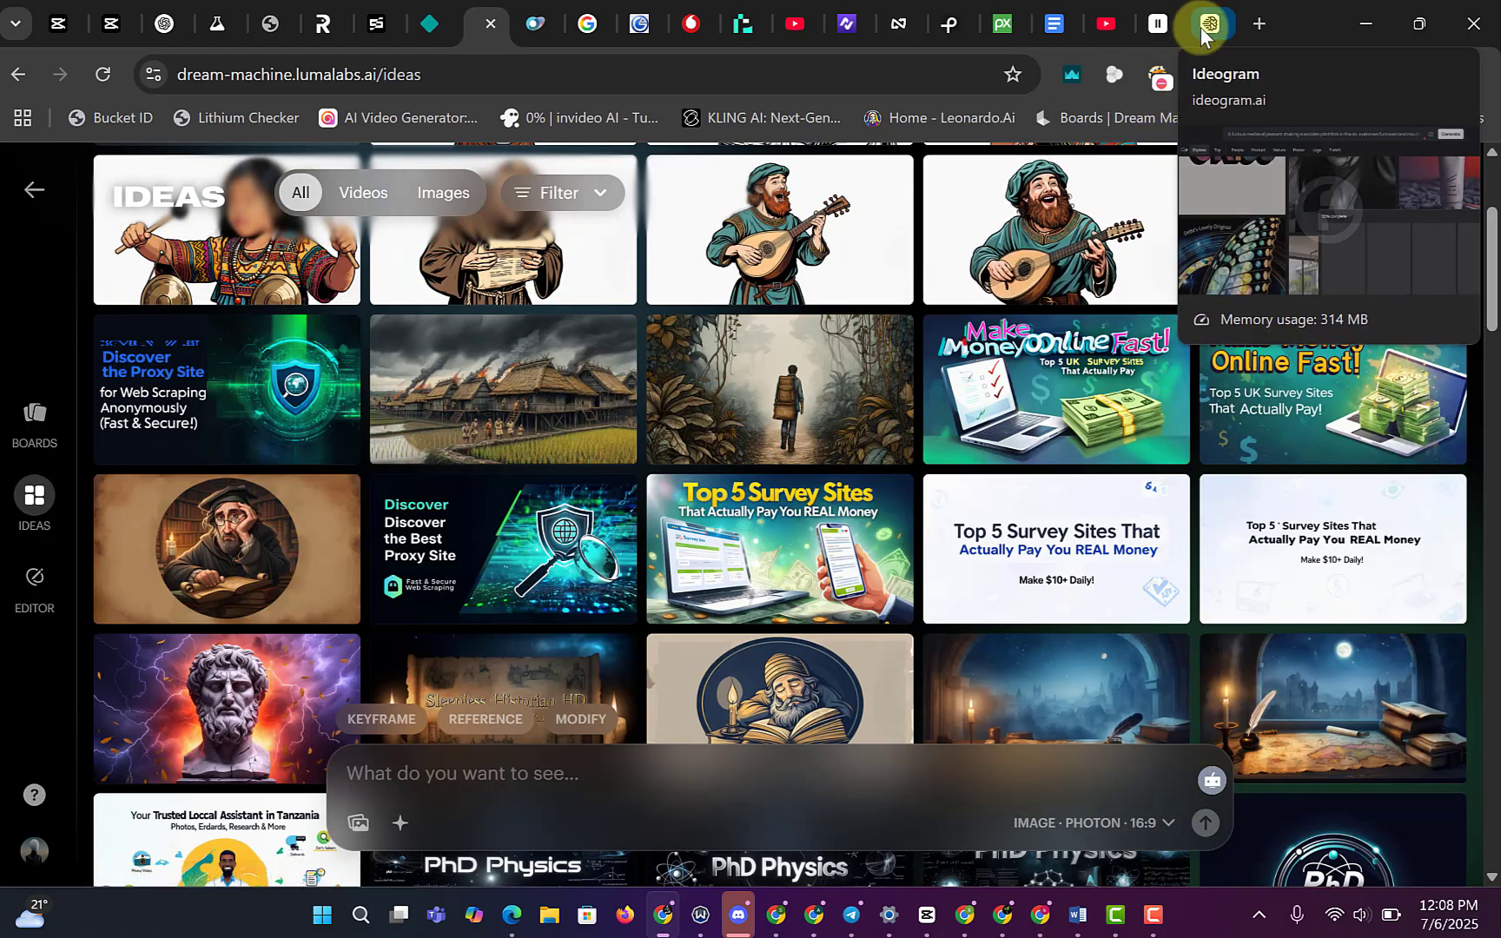
{"action": "scroll", "coordinate": [329, 300], "scroll_direction": "up", "scroll_amount": 3}
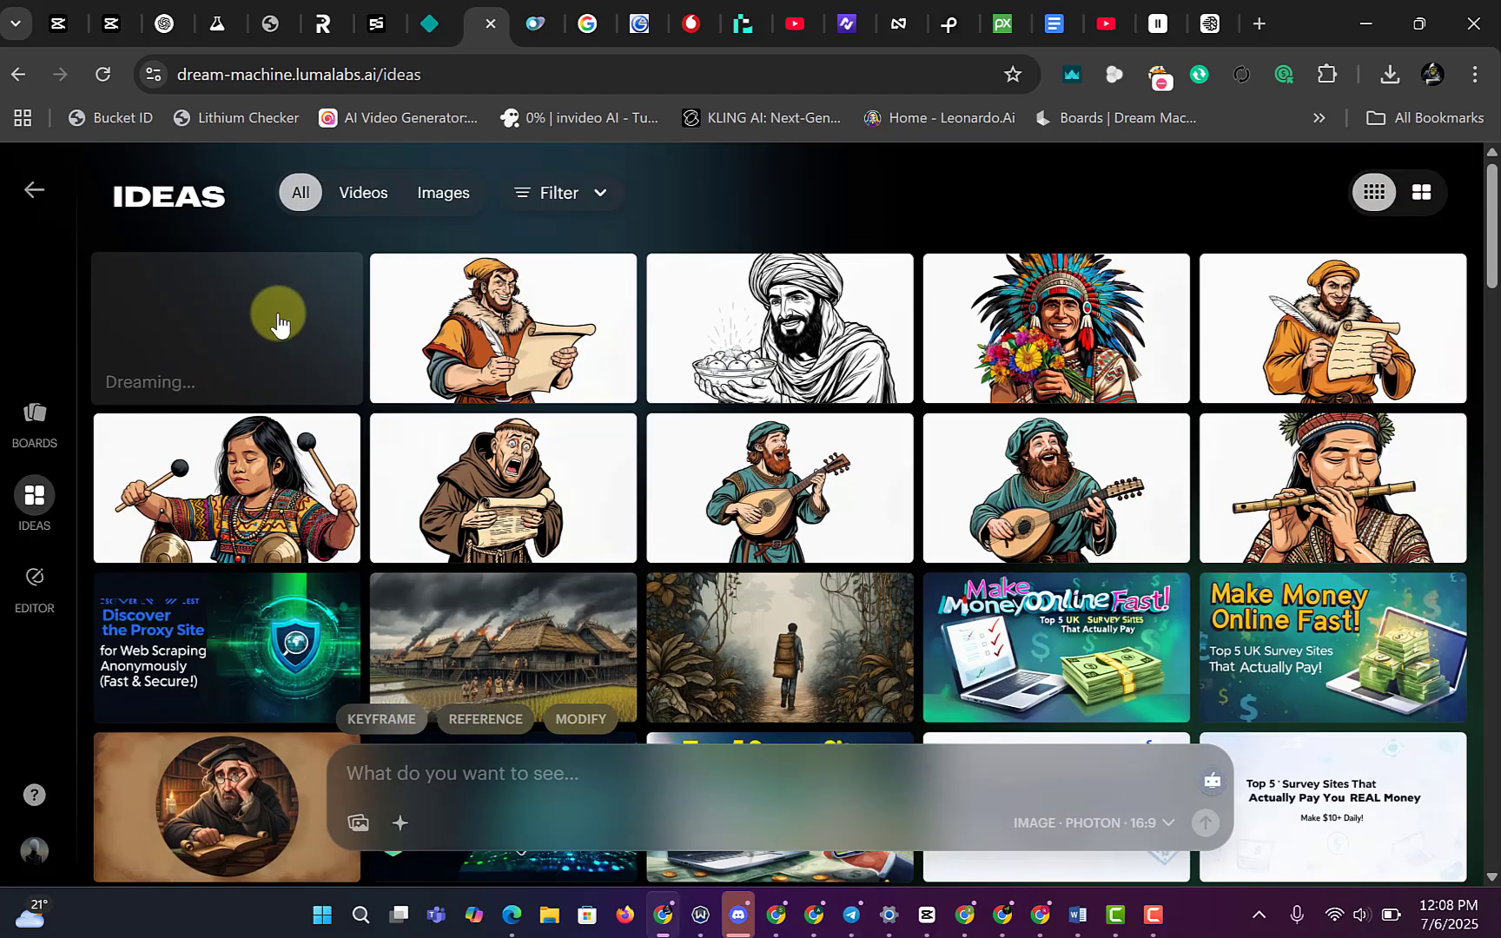
Switch to Ideogram, check the generated 9:16 peasant images and dismiss the results.
{"action": "left_click", "coordinate": [1219, 24]}
{"action": "scroll", "coordinate": [872, 625], "scroll_direction": "down", "scroll_amount": 3}
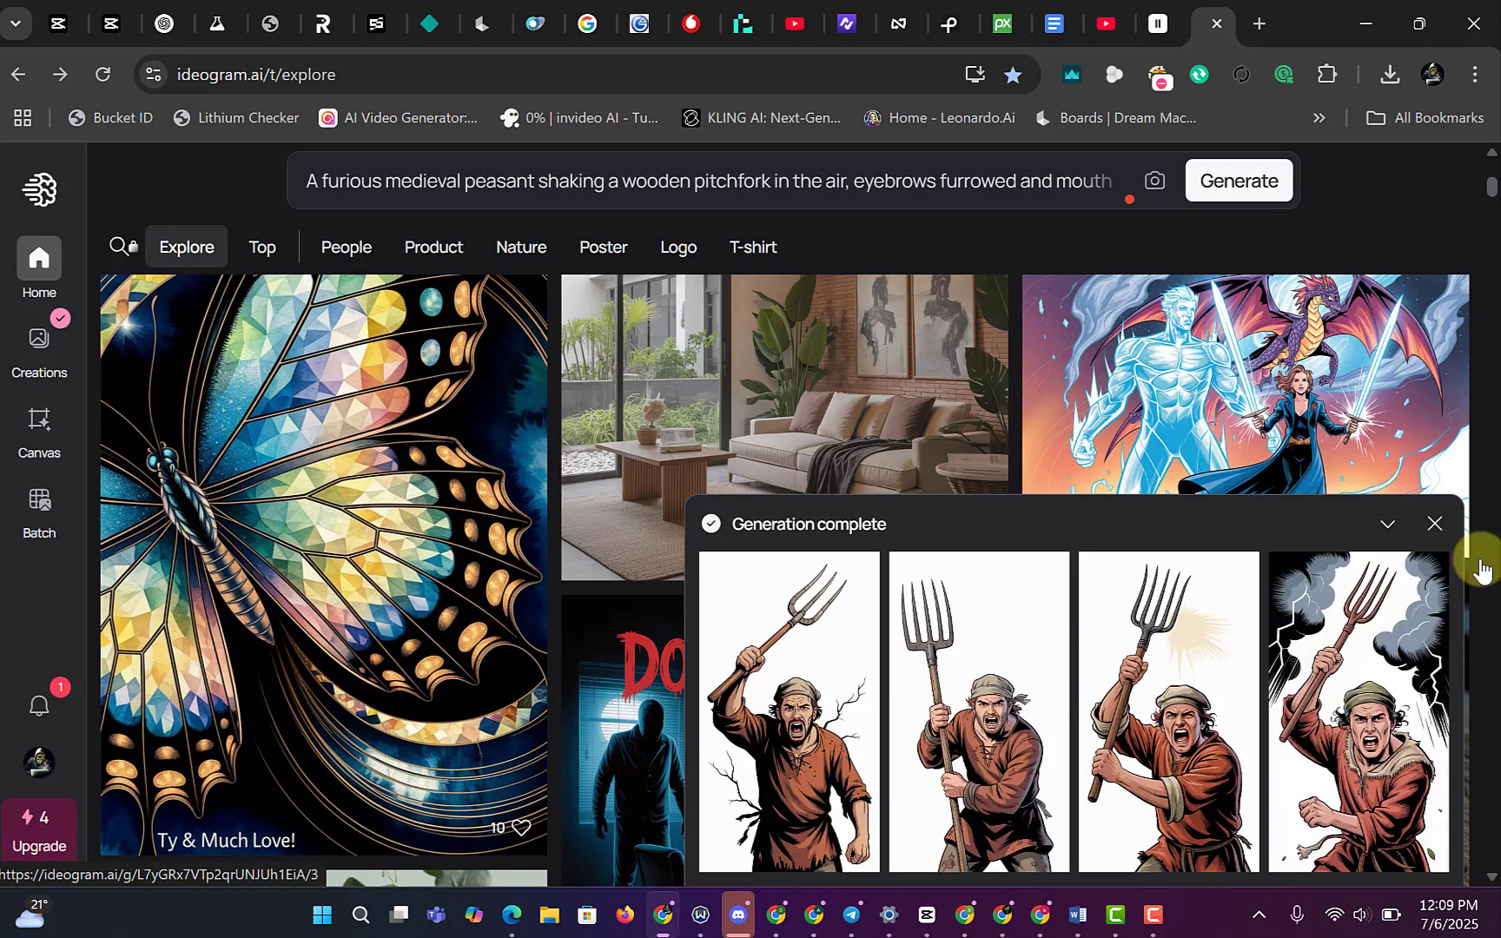
{"action": "left_click", "coordinate": [1434, 524]}
{"action": "scroll", "coordinate": [905, 469], "scroll_direction": "up", "scroll_amount": 5}
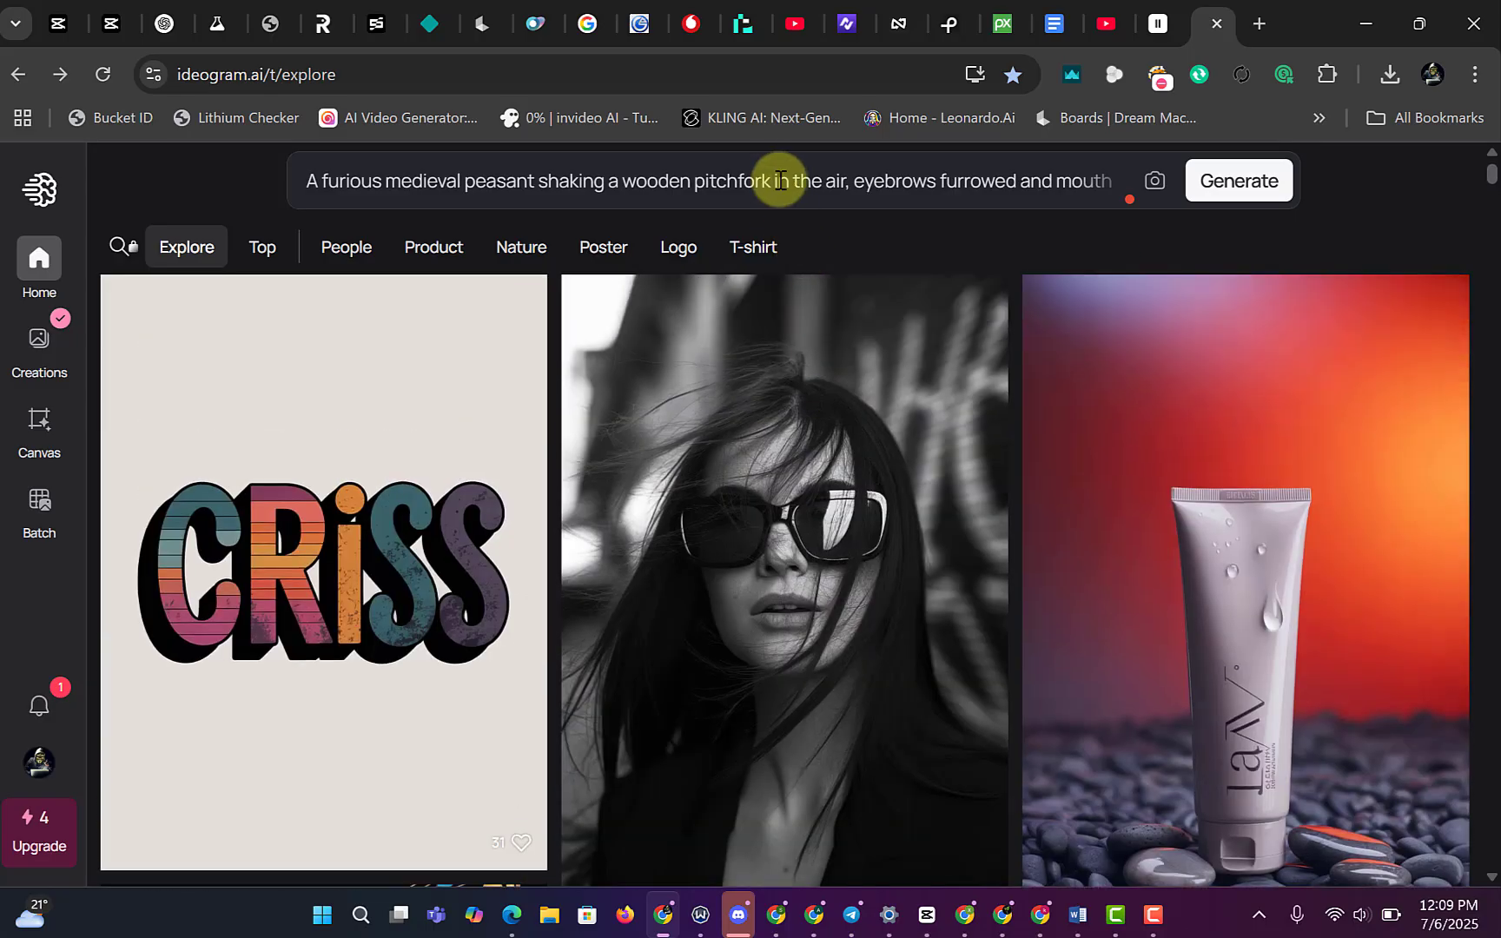
Set the peasant prompt's aspect ratio to 16:9 and generate the images again.
{"action": "left_click", "coordinate": [780, 181]}
{"action": "left_click", "coordinate": [451, 300]}
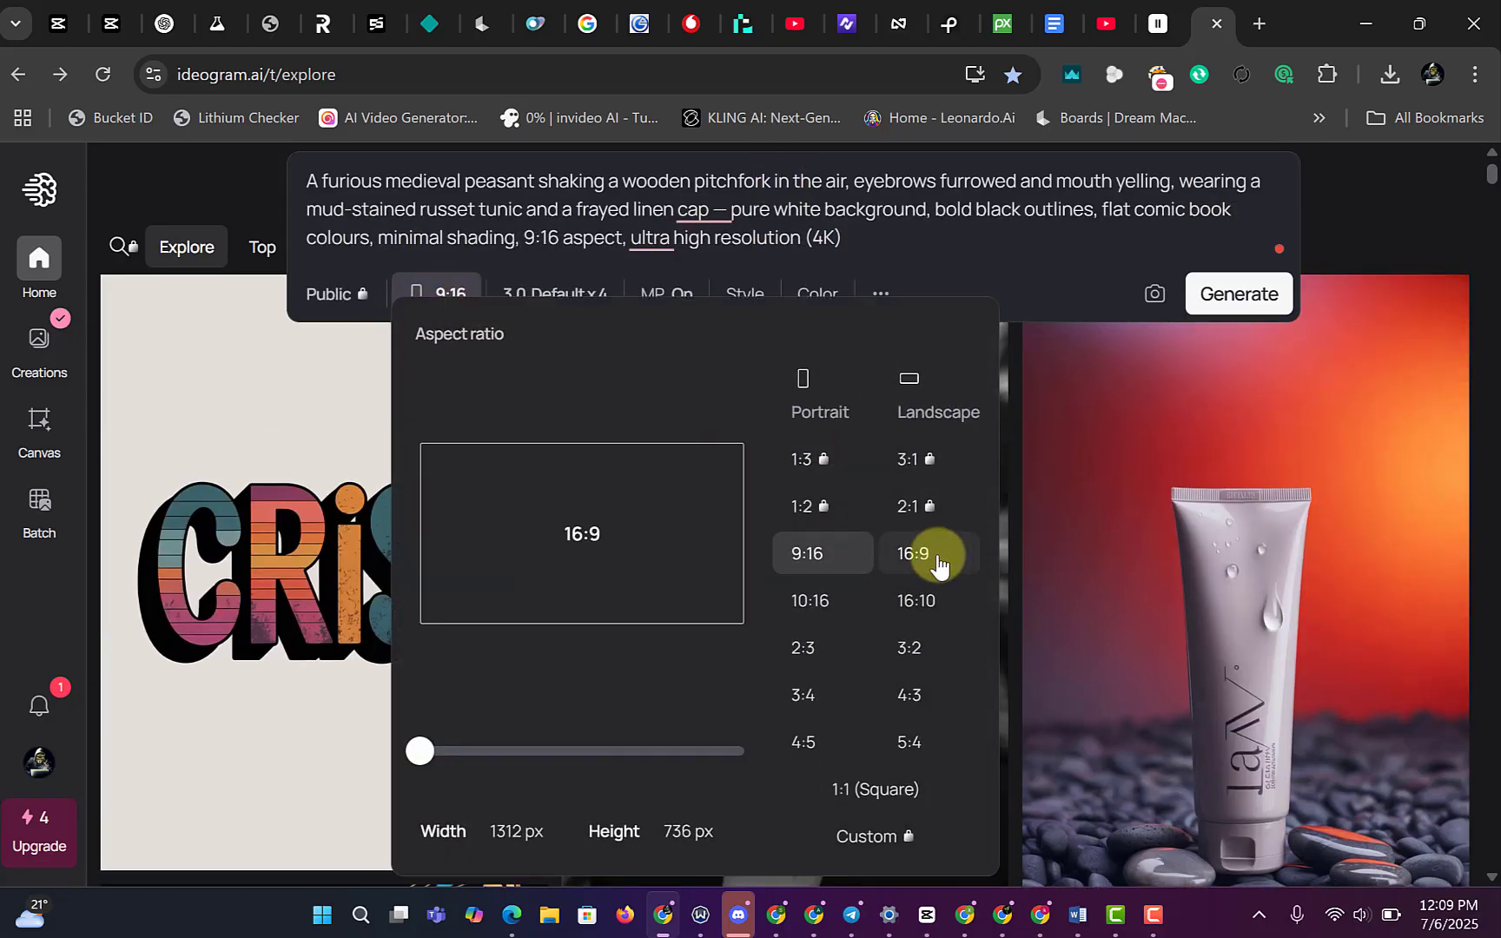
{"action": "left_click", "coordinate": [936, 565]}
{"action": "left_click", "coordinate": [1251, 295]}
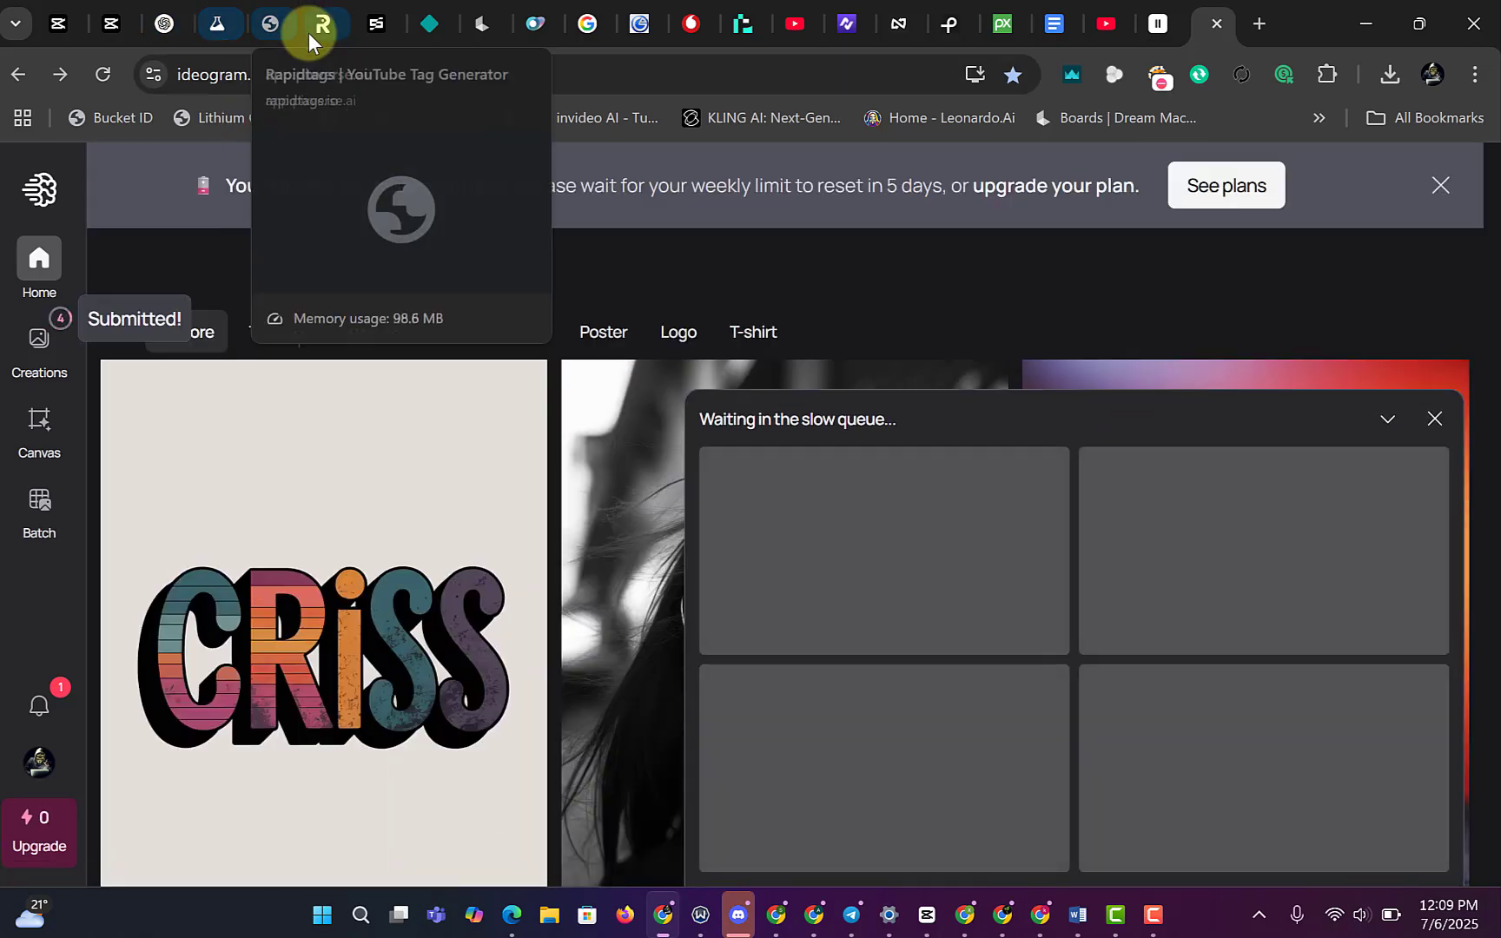
Switch to Luma Dream Machine, view the generated peasant image at large size and return to the Ideas gallery.
{"action": "left_click", "coordinate": [484, 10]}
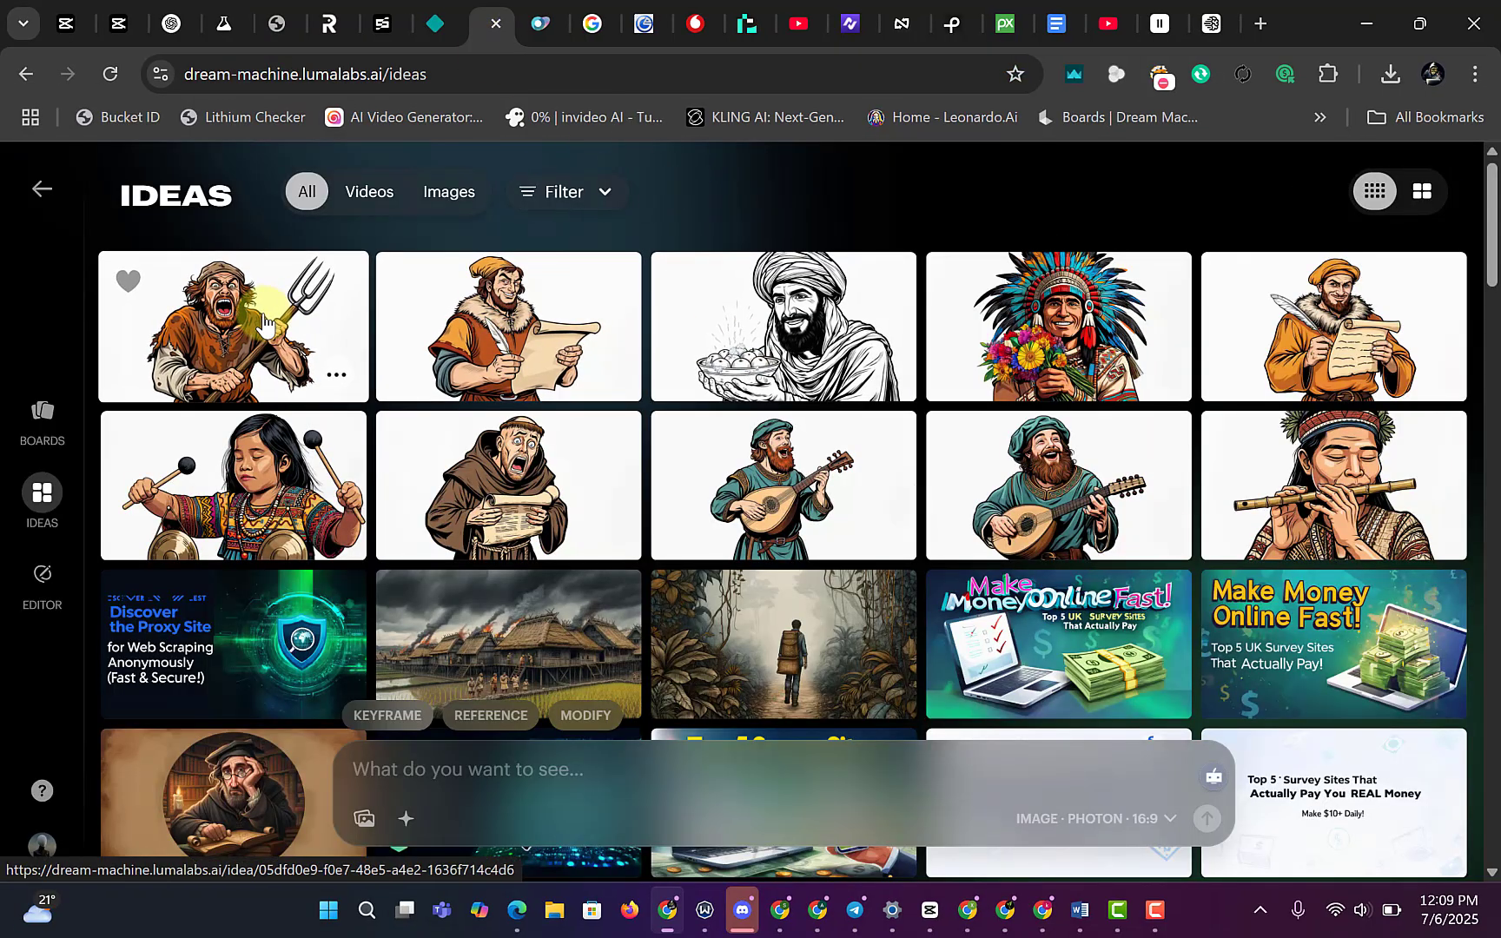
{"action": "left_click", "coordinate": [269, 341]}
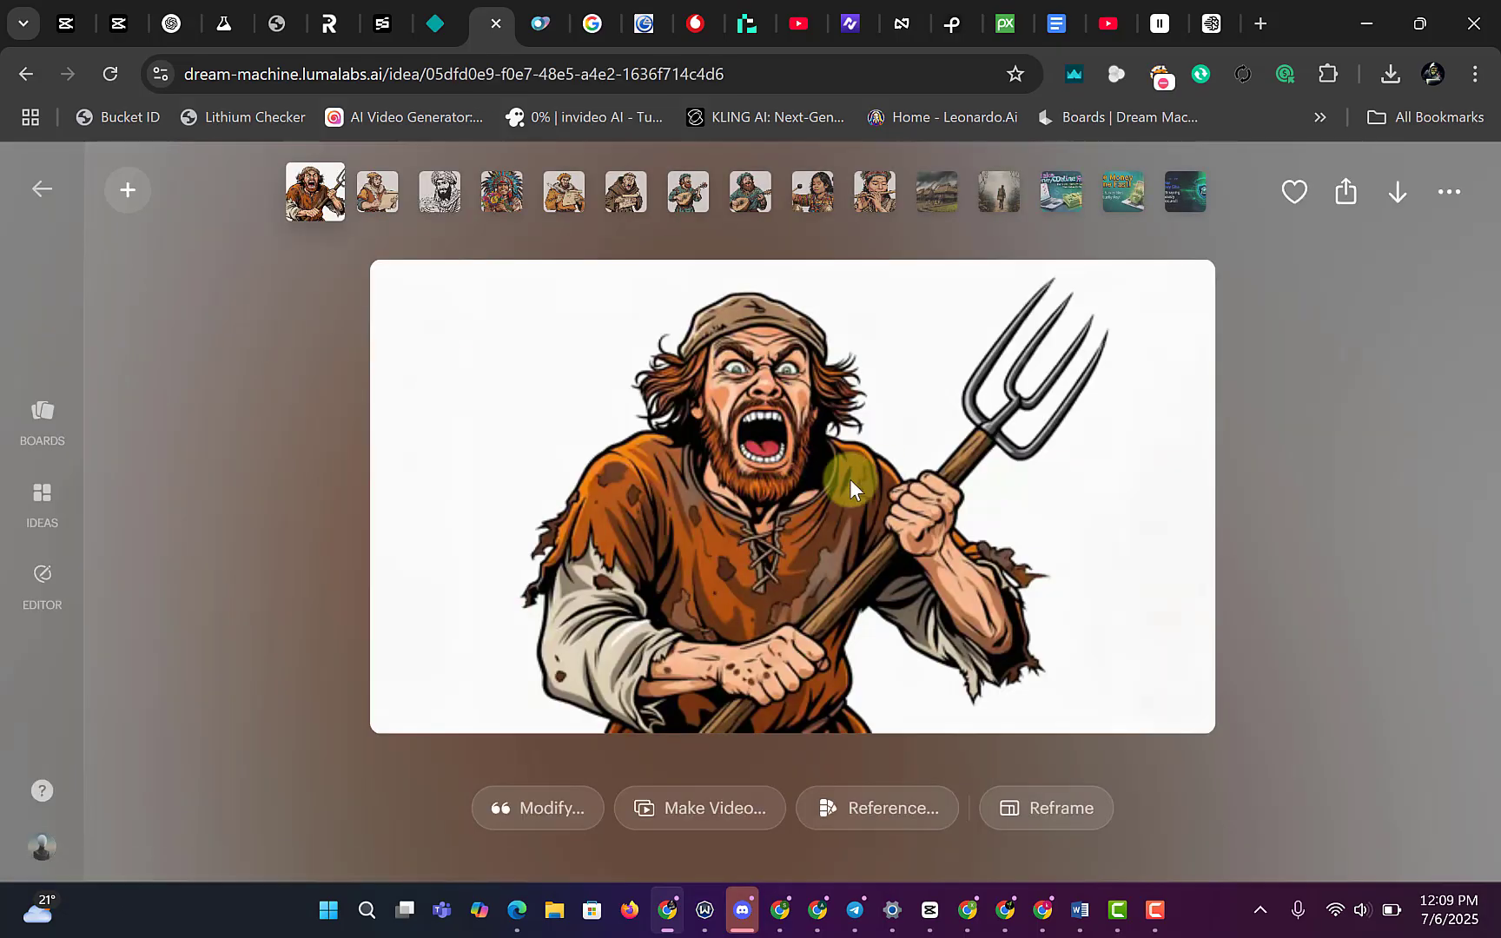
{"action": "left_click", "coordinate": [44, 497]}
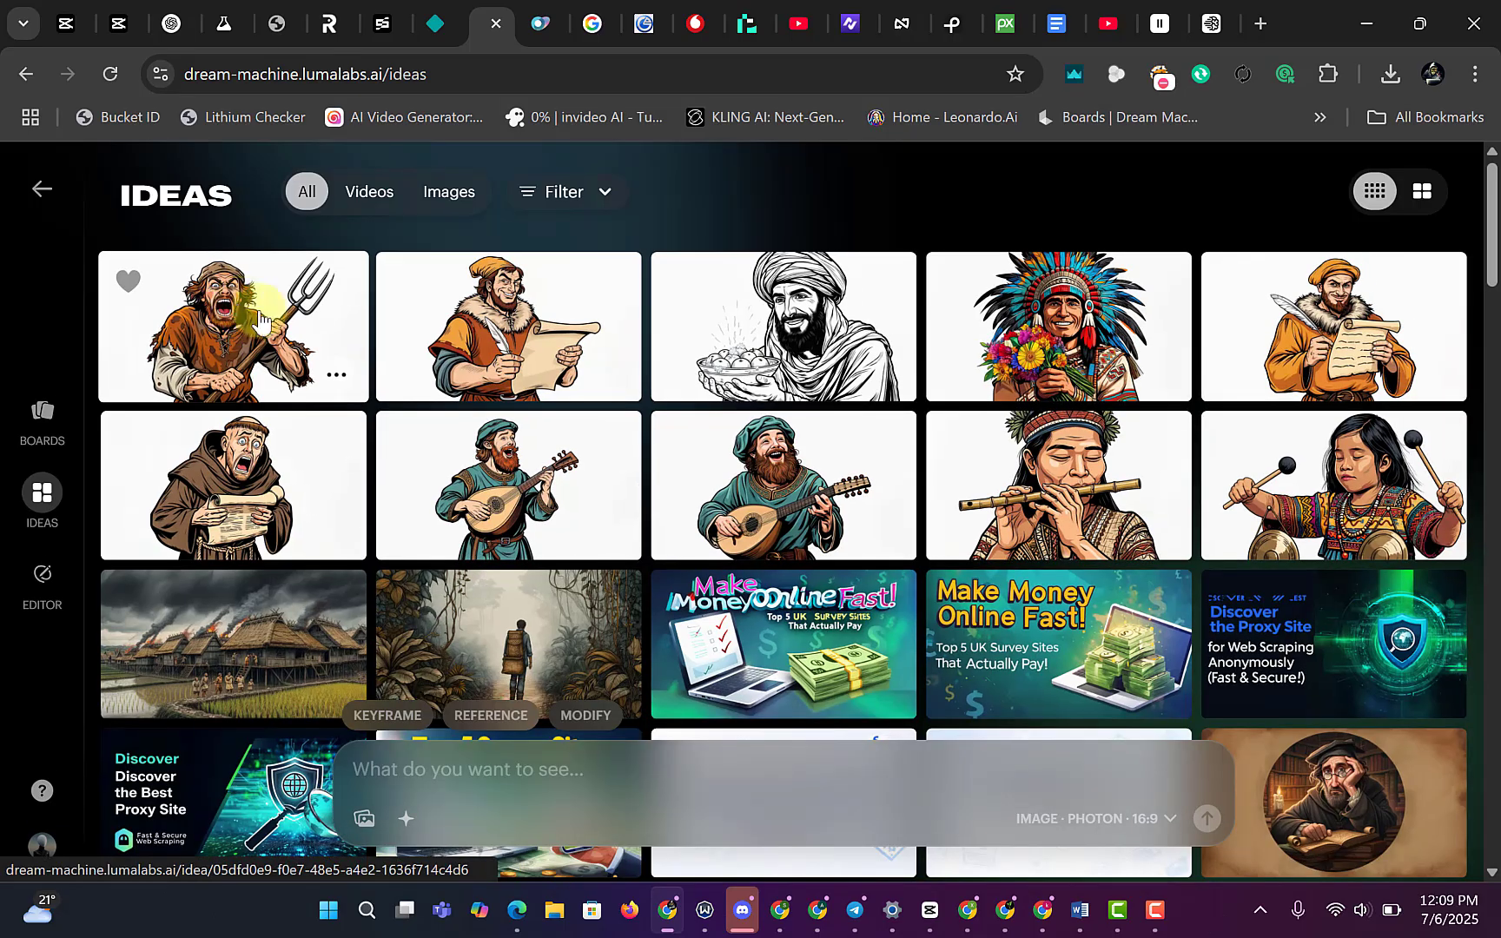
Switch to ChatGPT, ask for "another unic one" and copy the panicked medieval scribe prompt it returns.
{"action": "left_click", "coordinate": [170, 21]}
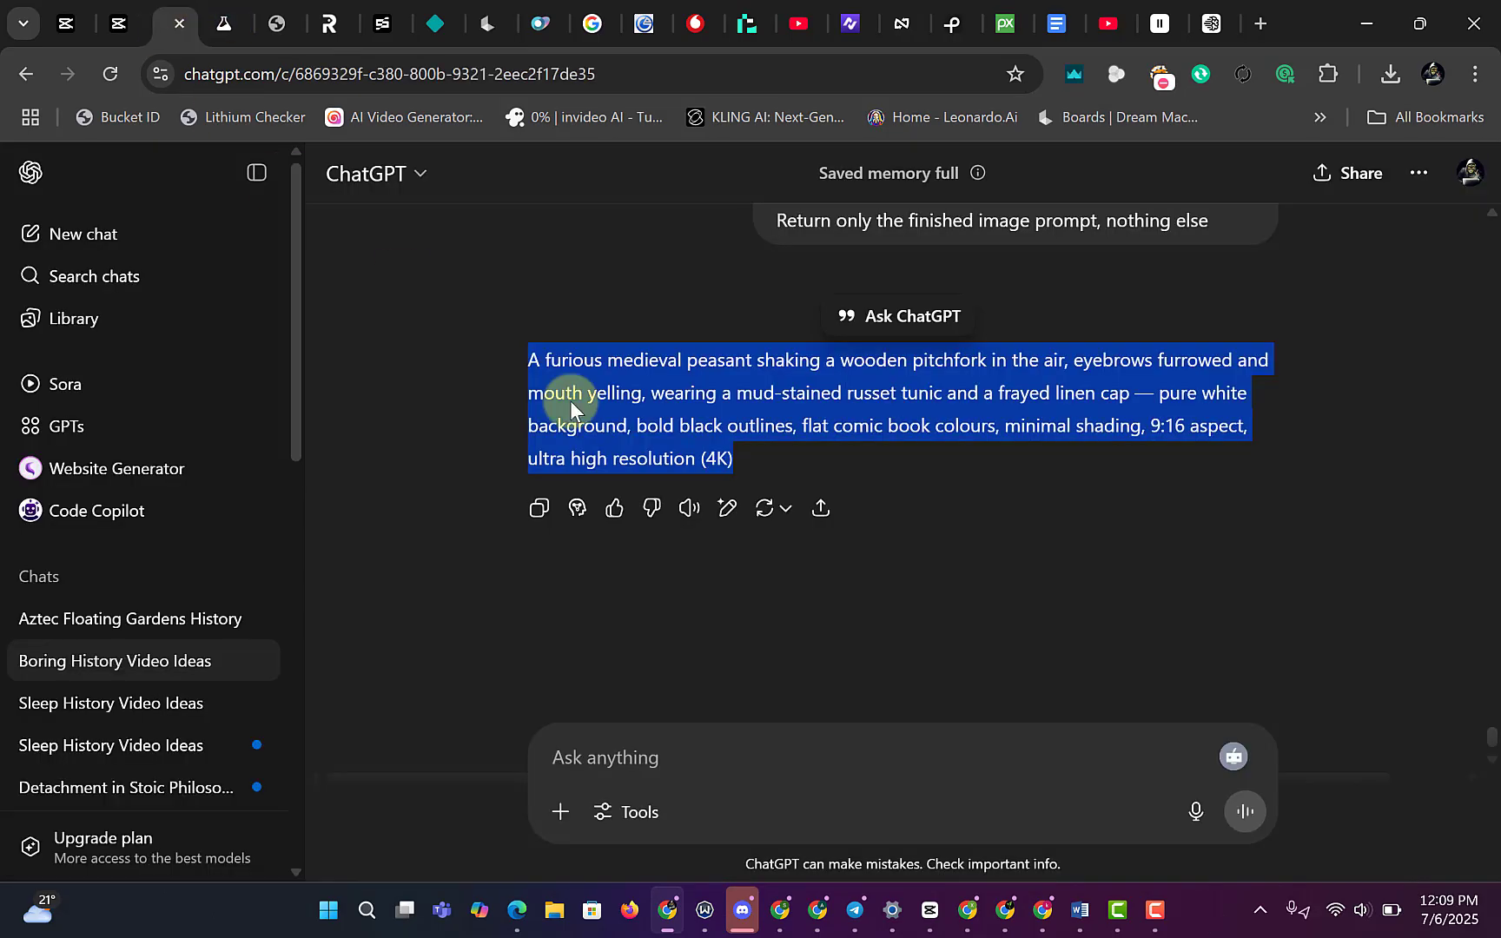
{"action": "left_click", "coordinate": [631, 765]}
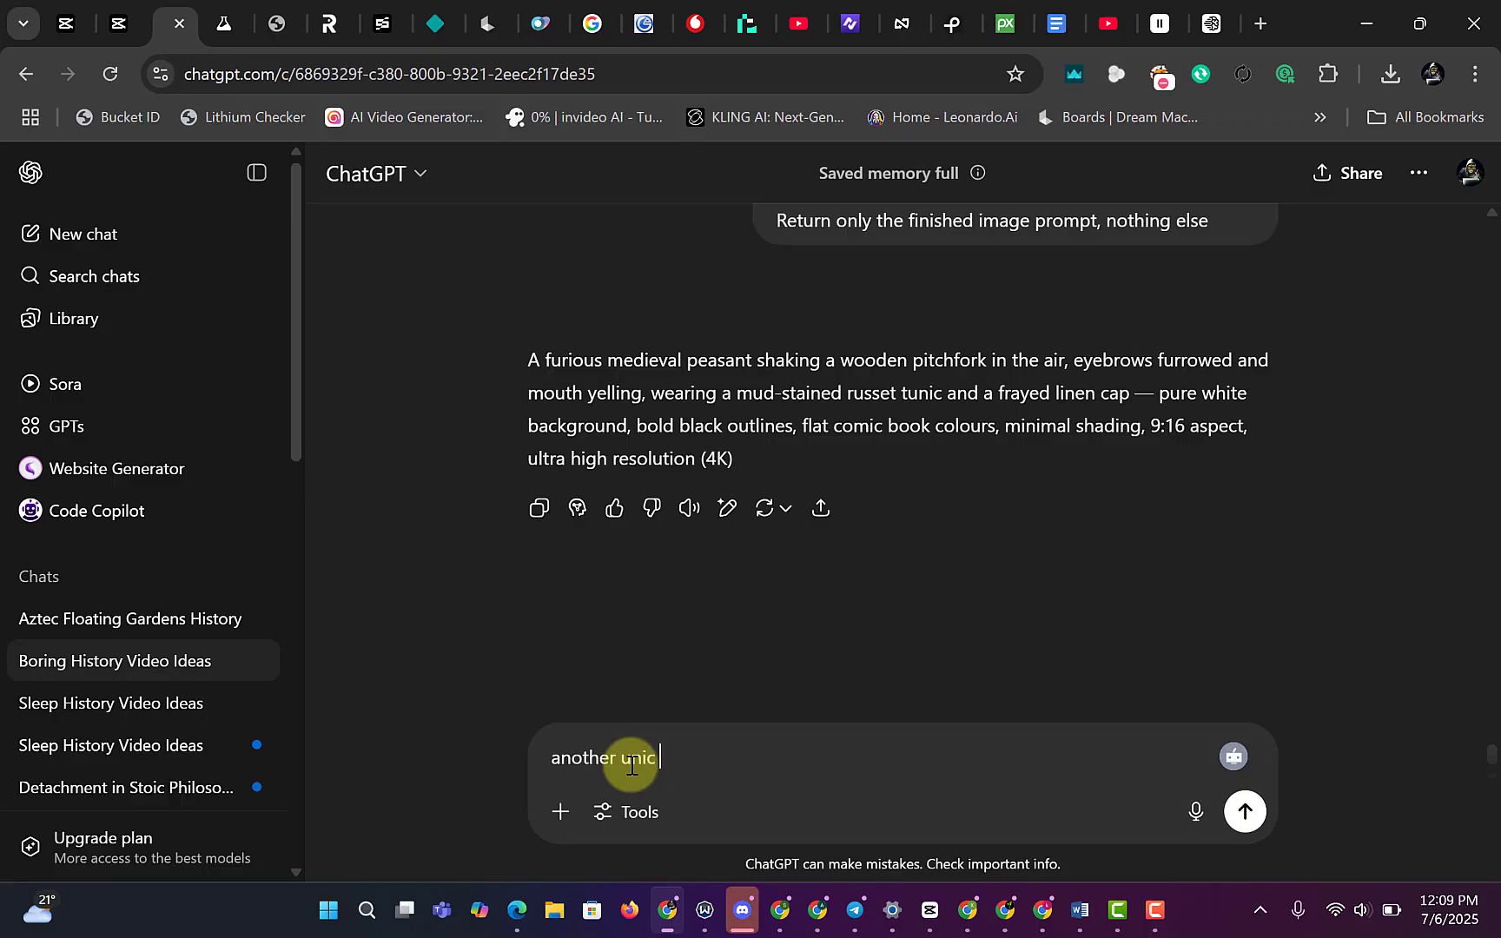
{"action": "type", "text": "another unic one"}
{"action": "key", "text": "Return"}
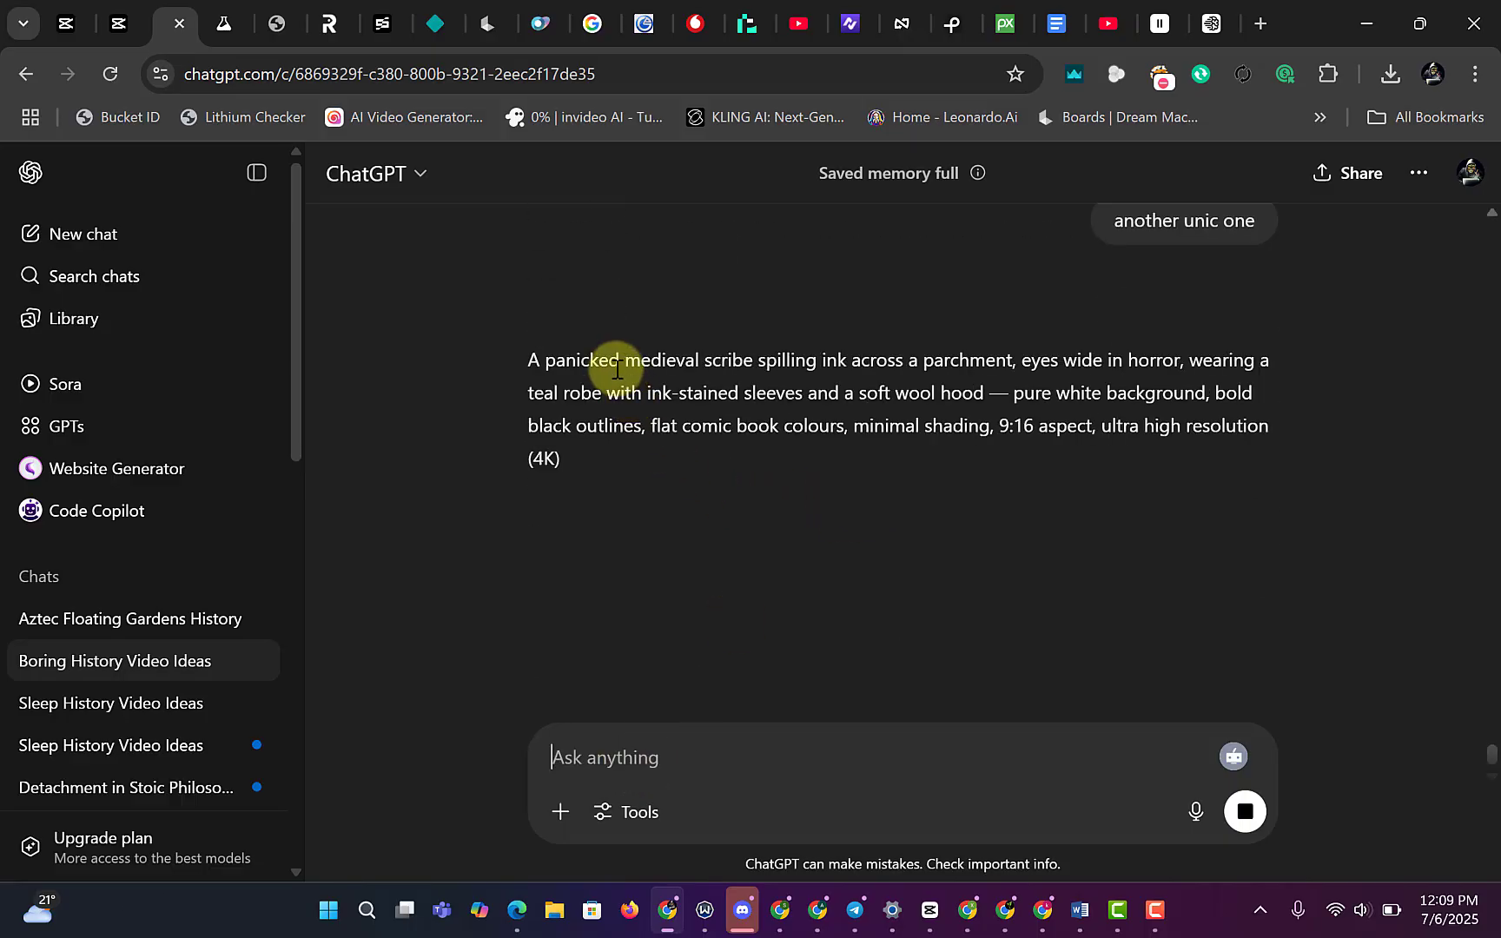
{"action": "triple_click", "coordinate": [599, 363]}
{"action": "right_click", "coordinate": [614, 381]}
{"action": "left_click", "coordinate": [677, 407]}
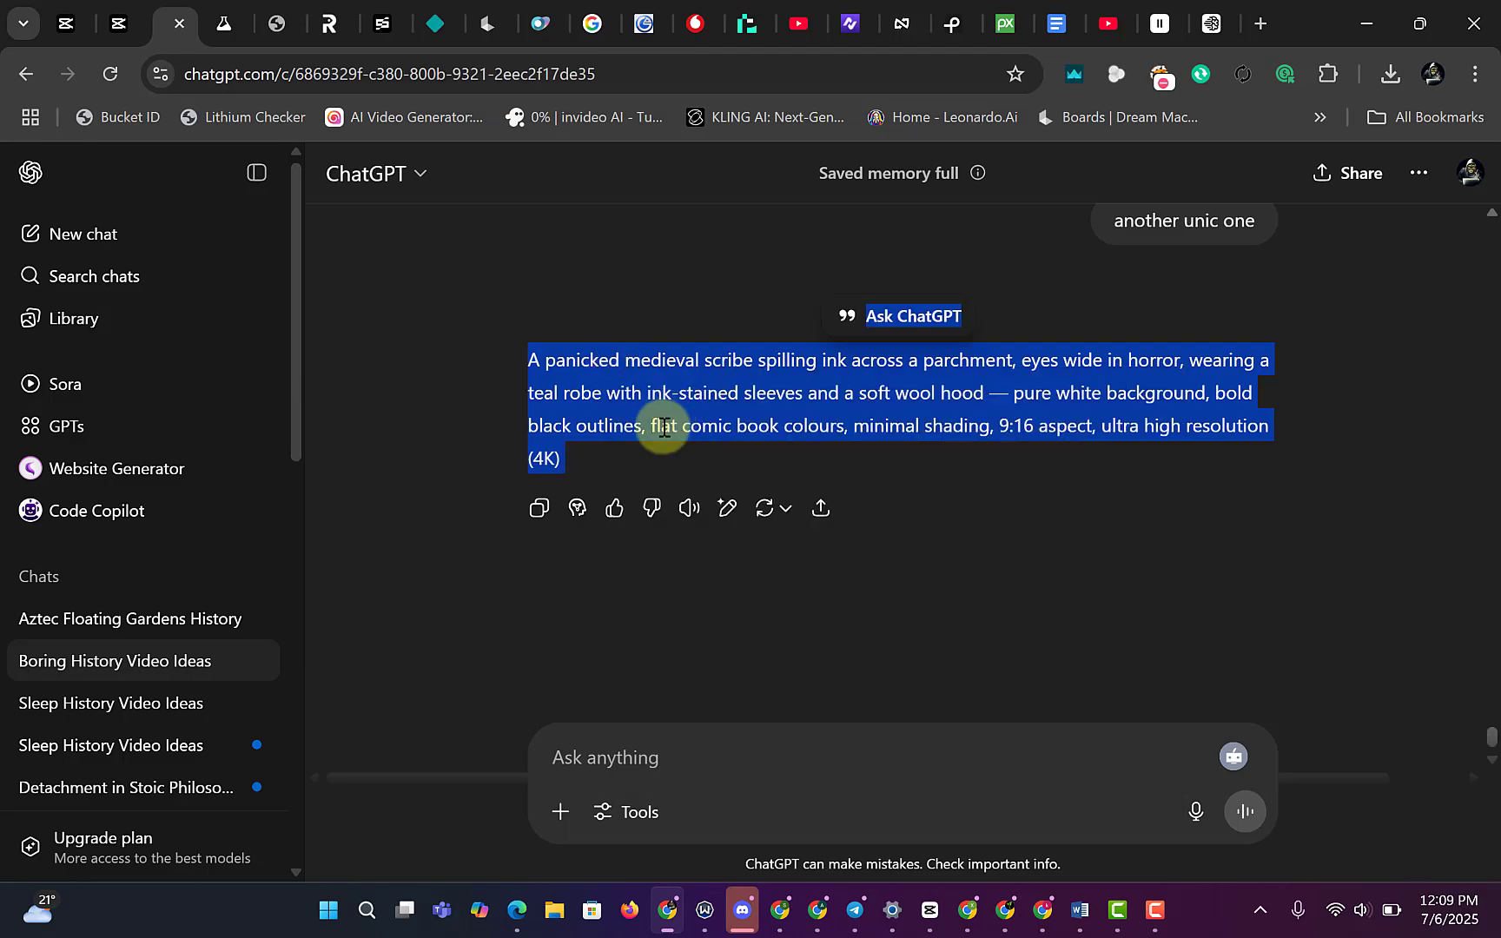
Switch to Luma Dream Machine, enter the copied scribe prompt without its trailing blank lines and generate the image.
{"action": "left_click", "coordinate": [500, 9]}
{"action": "left_click", "coordinate": [484, 767]}
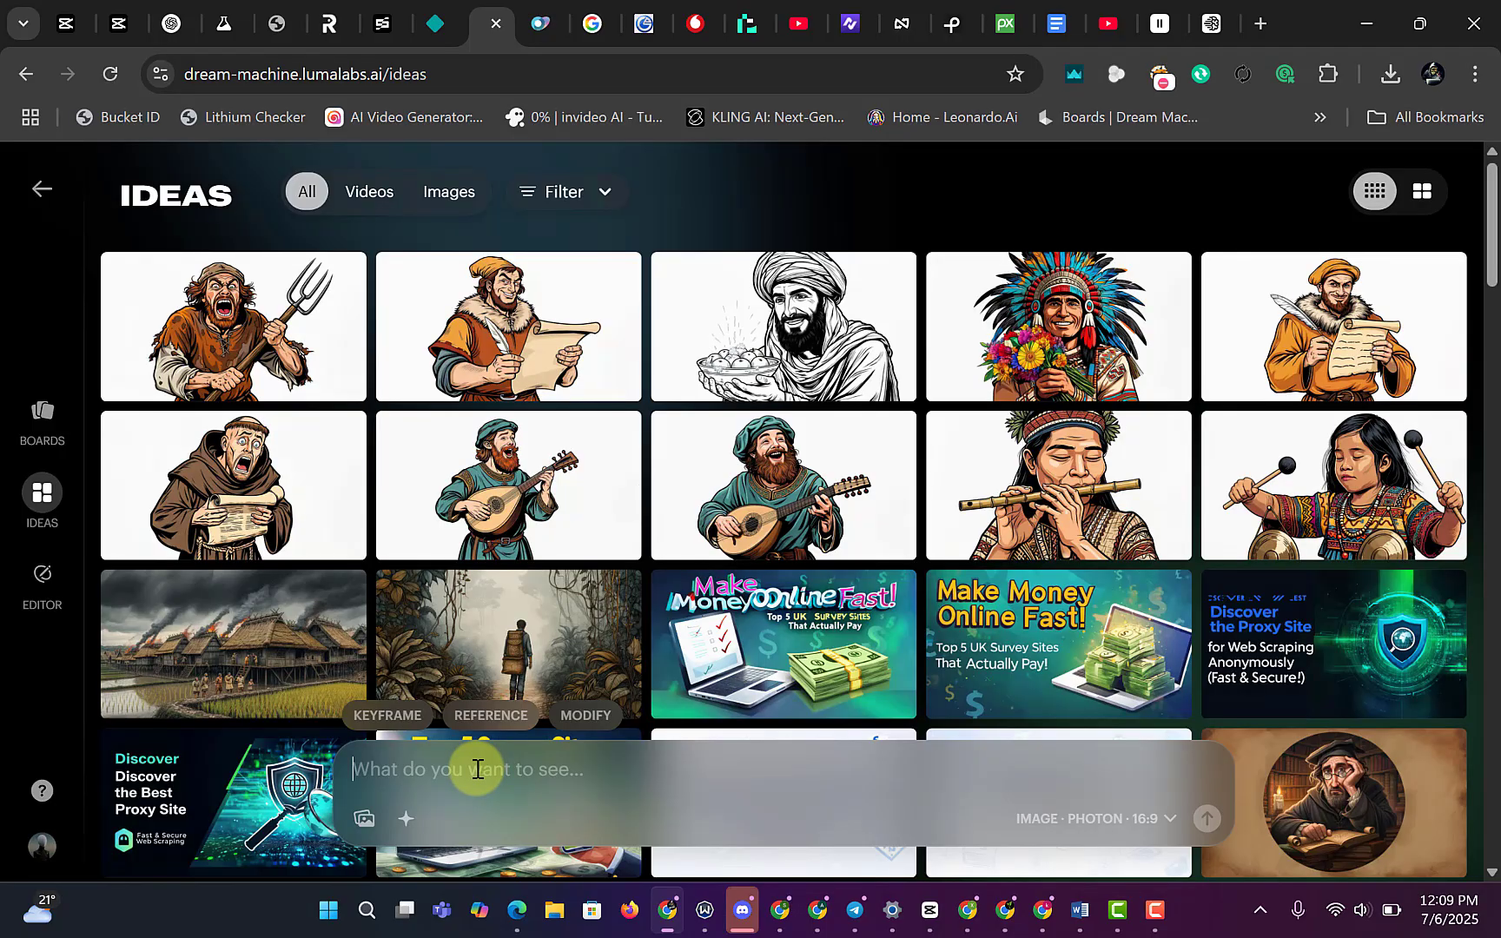
{"action": "key", "text": "ctrl+v"}
{"action": "left_click_drag", "start_coordinate": [520, 751], "coordinate": [376, 729]}
{"action": "scroll", "coordinate": [375, 731], "scroll_direction": "up", "scroll_amount": 5}
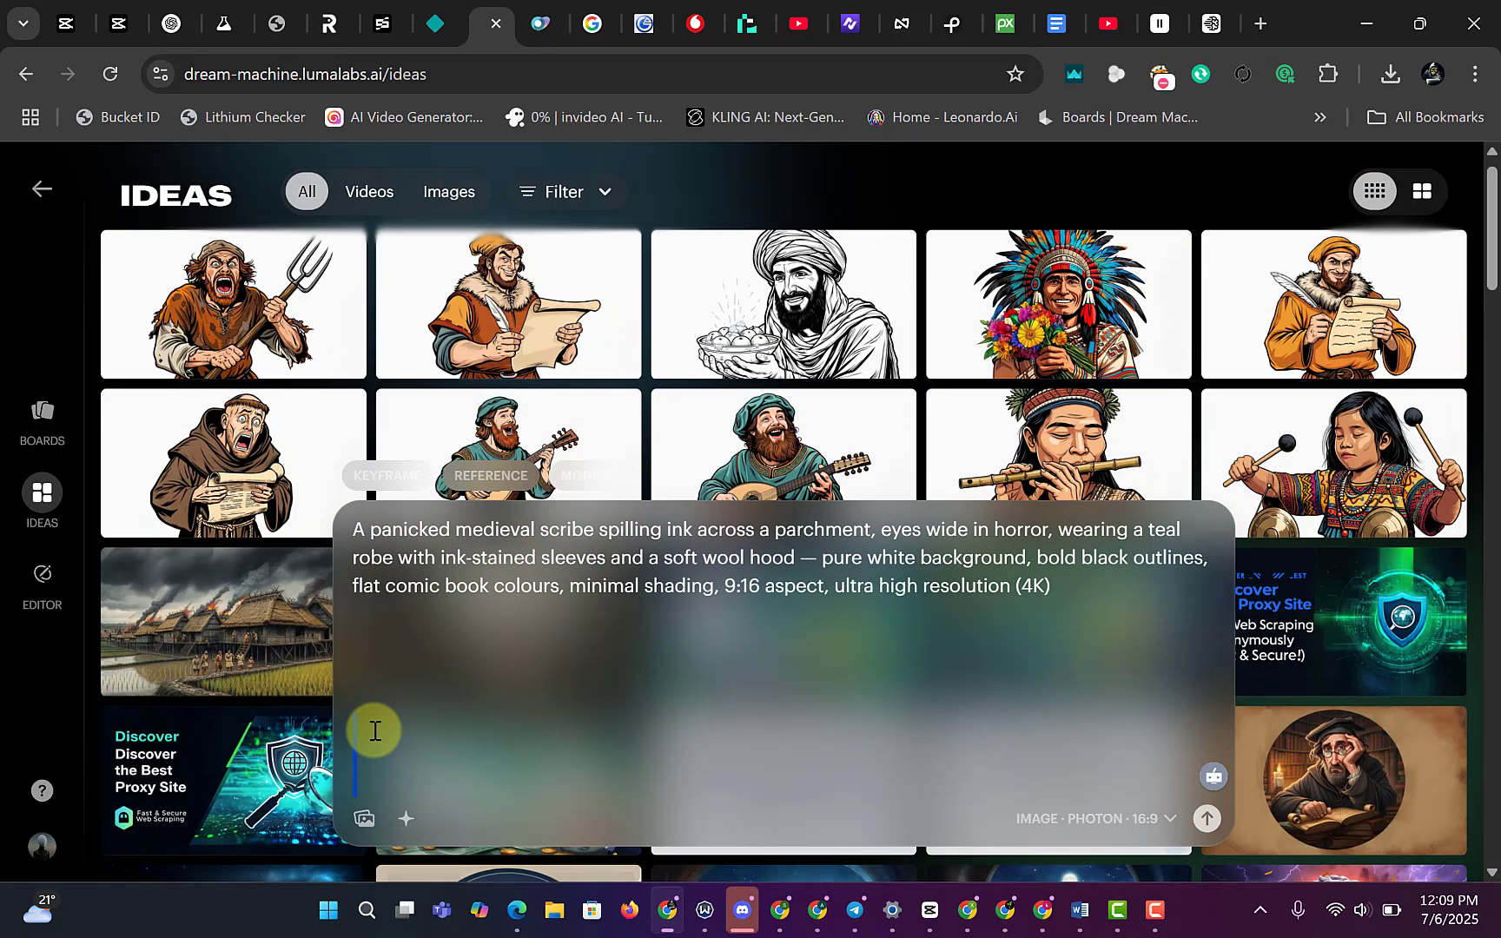
{"action": "key", "text": "BackSpace"}
{"action": "key", "text": "BackSpace"}
{"action": "key", "text": "BackSpace"}
{"action": "key", "text": "BackSpace"}
{"action": "key", "text": "BackSpace"}
{"action": "key", "text": "BackSpace"}
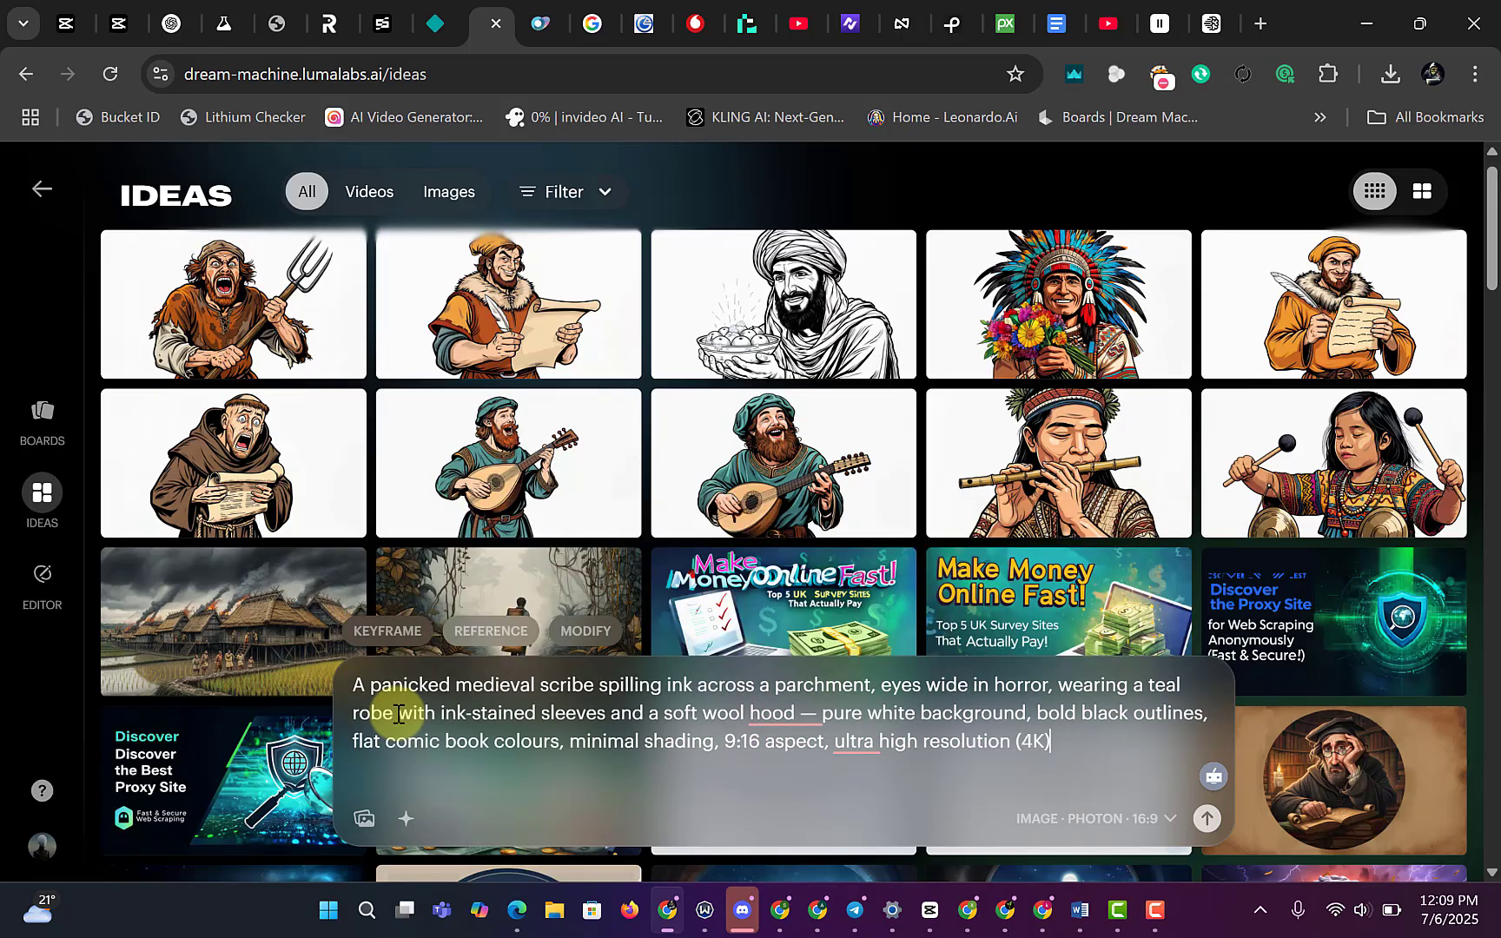
{"action": "left_click", "coordinate": [1206, 821]}
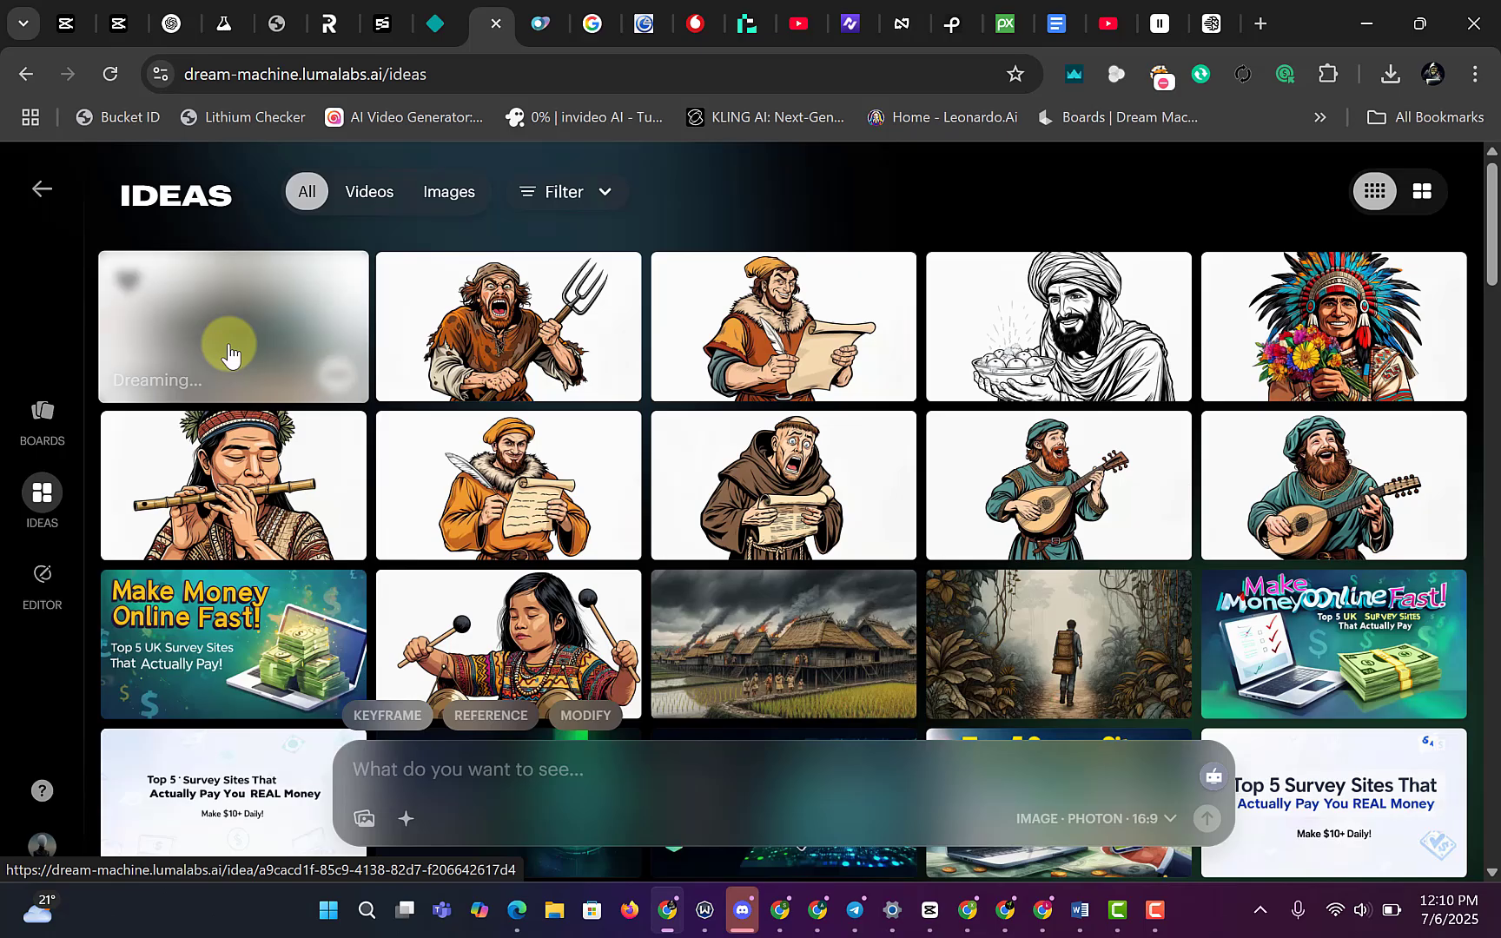
Examine the generated scribe image at large size in Dream Machine and the 16:9 peasant images in Ideogram.
{"action": "left_click", "coordinate": [228, 347]}
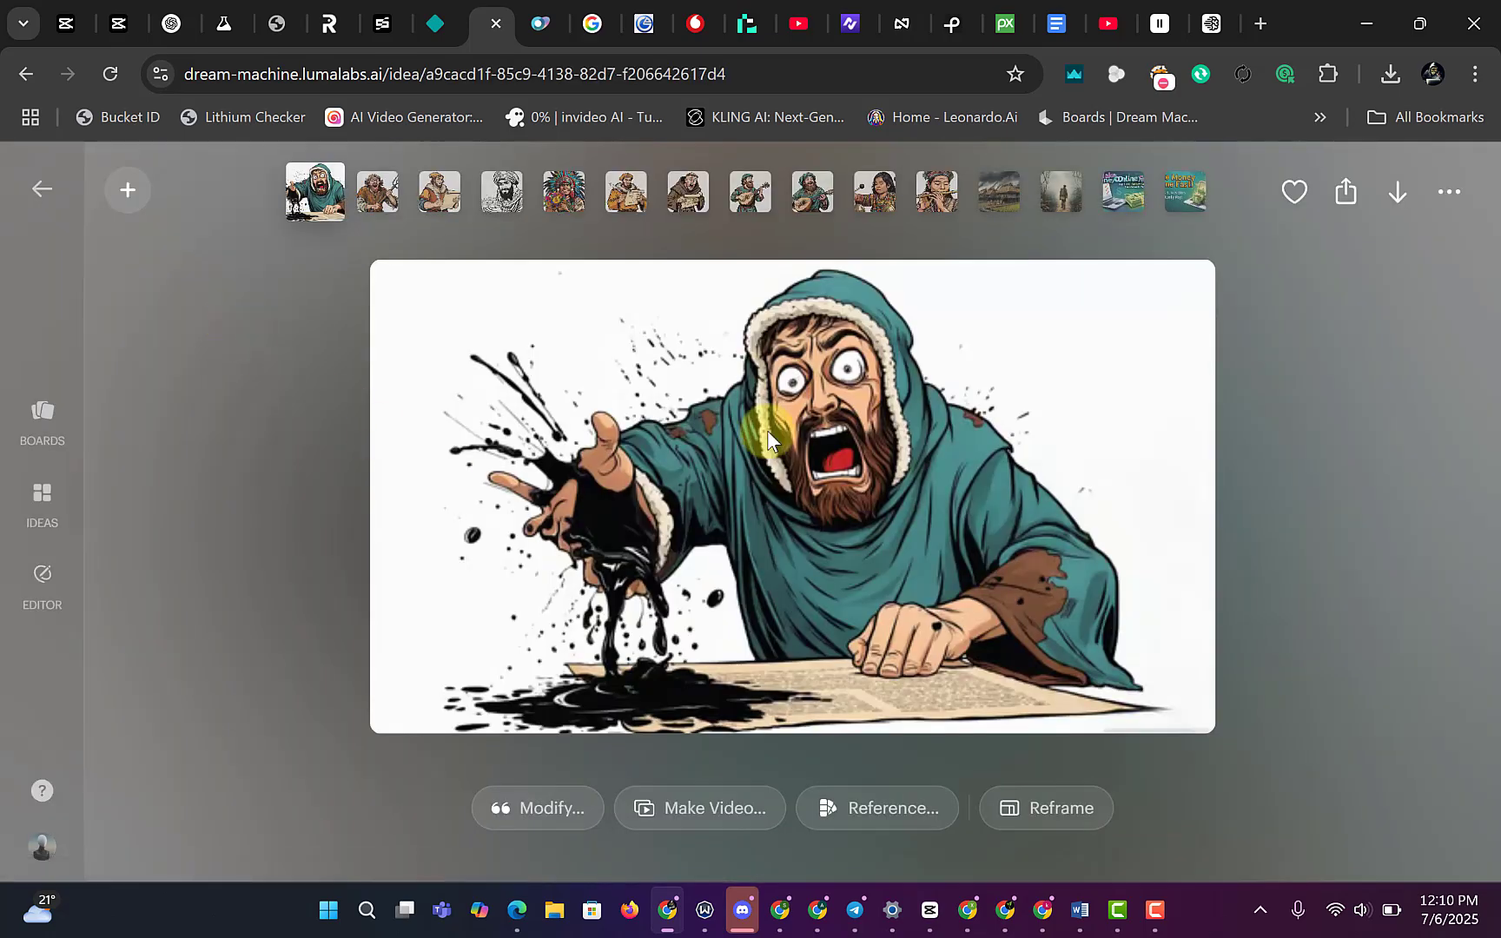
{"action": "left_click", "coordinate": [33, 508]}
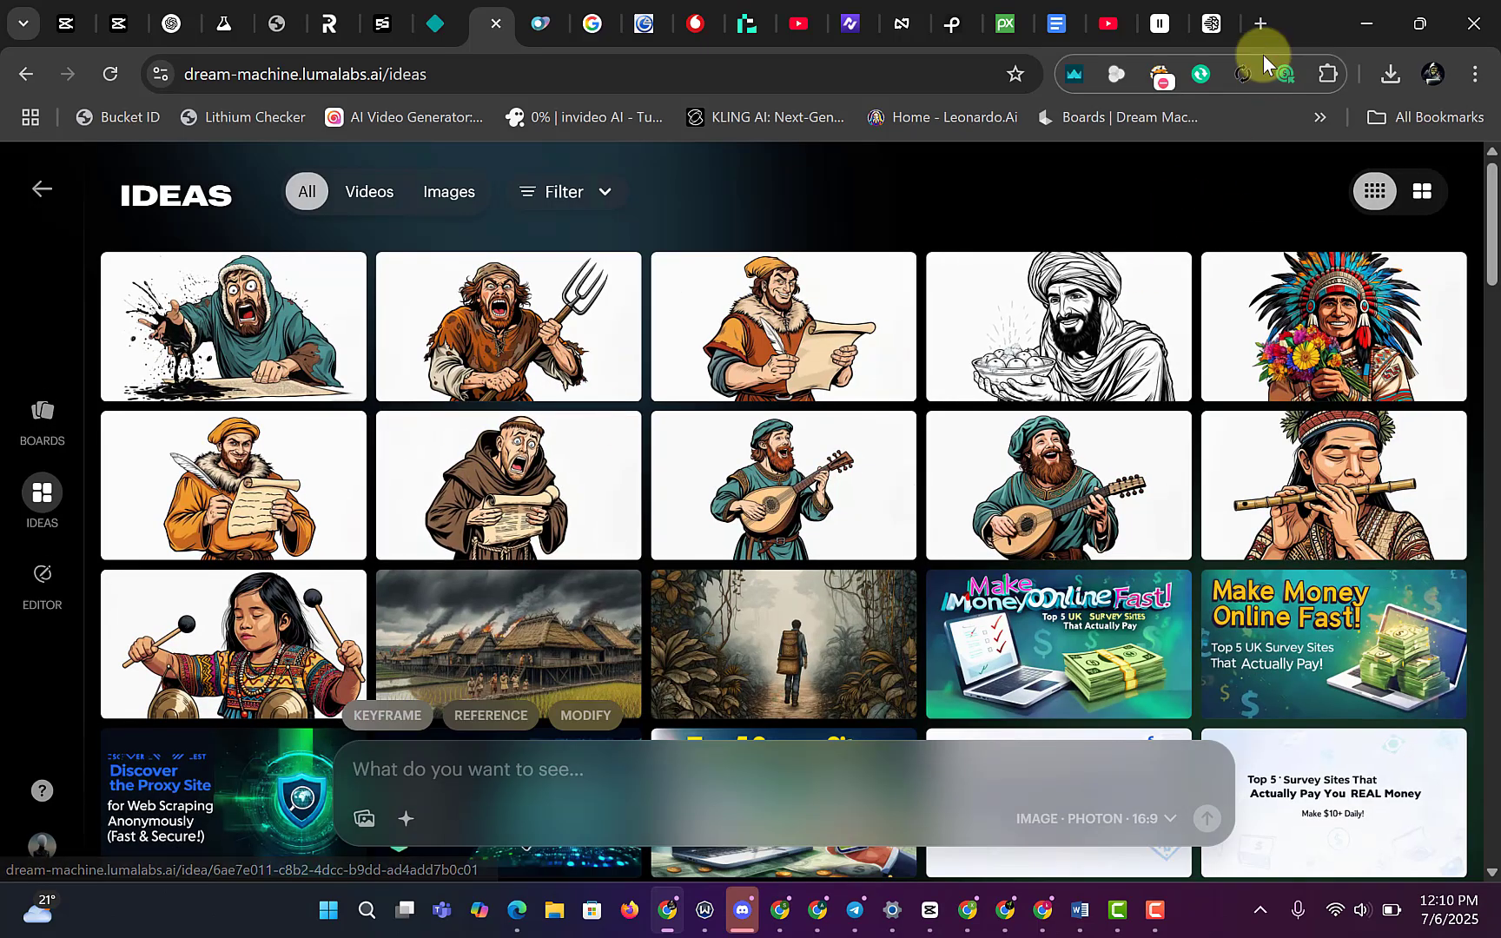
{"action": "left_click", "coordinate": [1210, 24]}
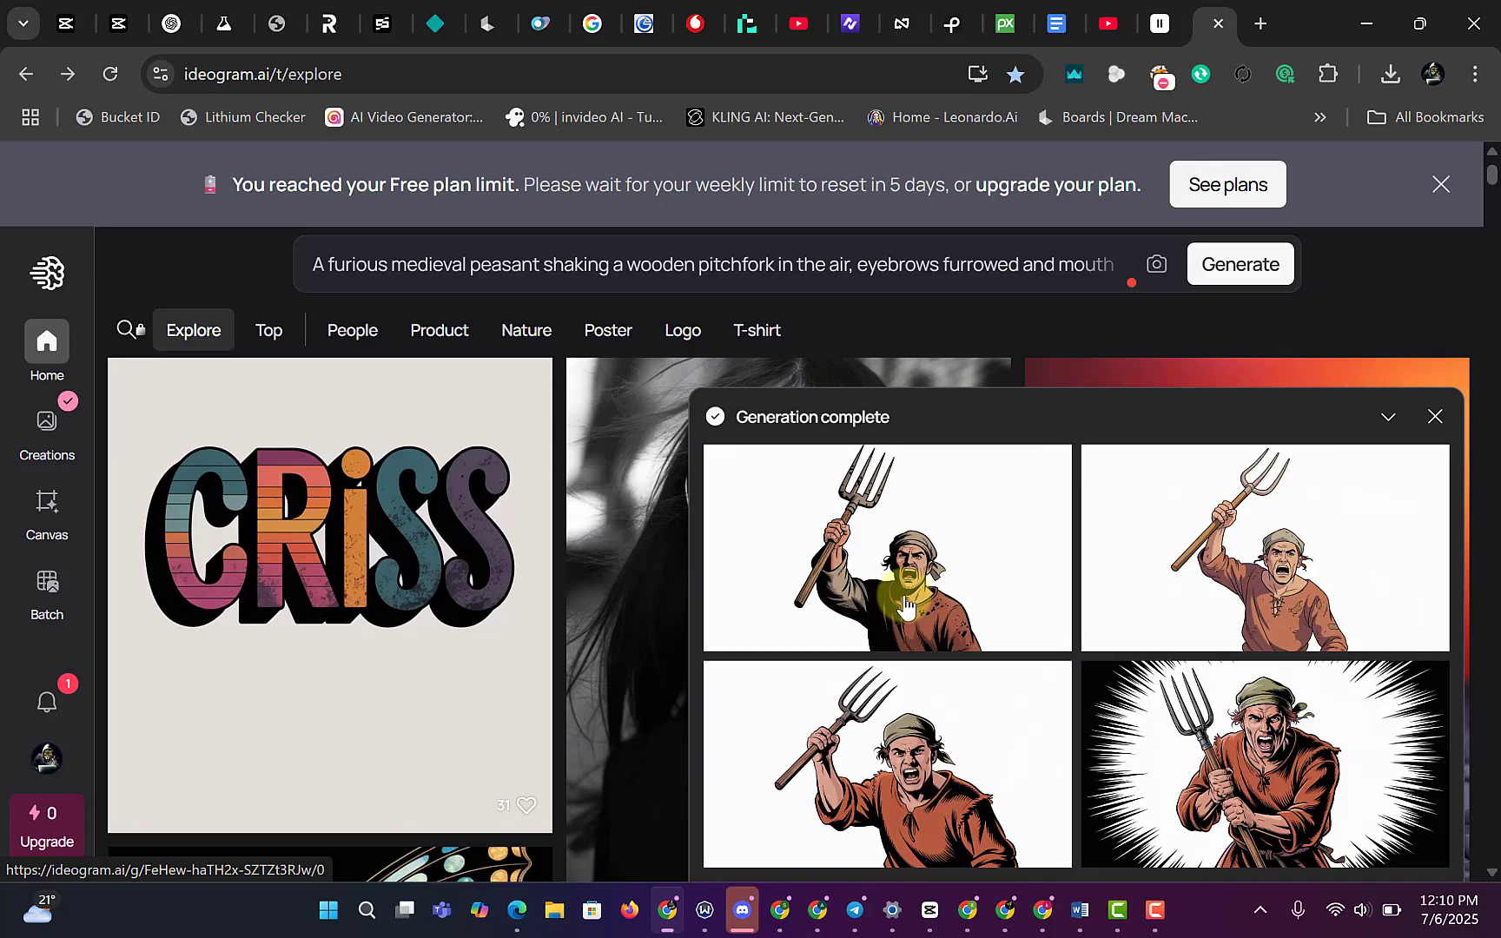
Examine the generated 16:9 peasant variations at large size in Ideogram, and the settings of the prompt that produced them.
{"action": "left_click", "coordinate": [877, 490]}
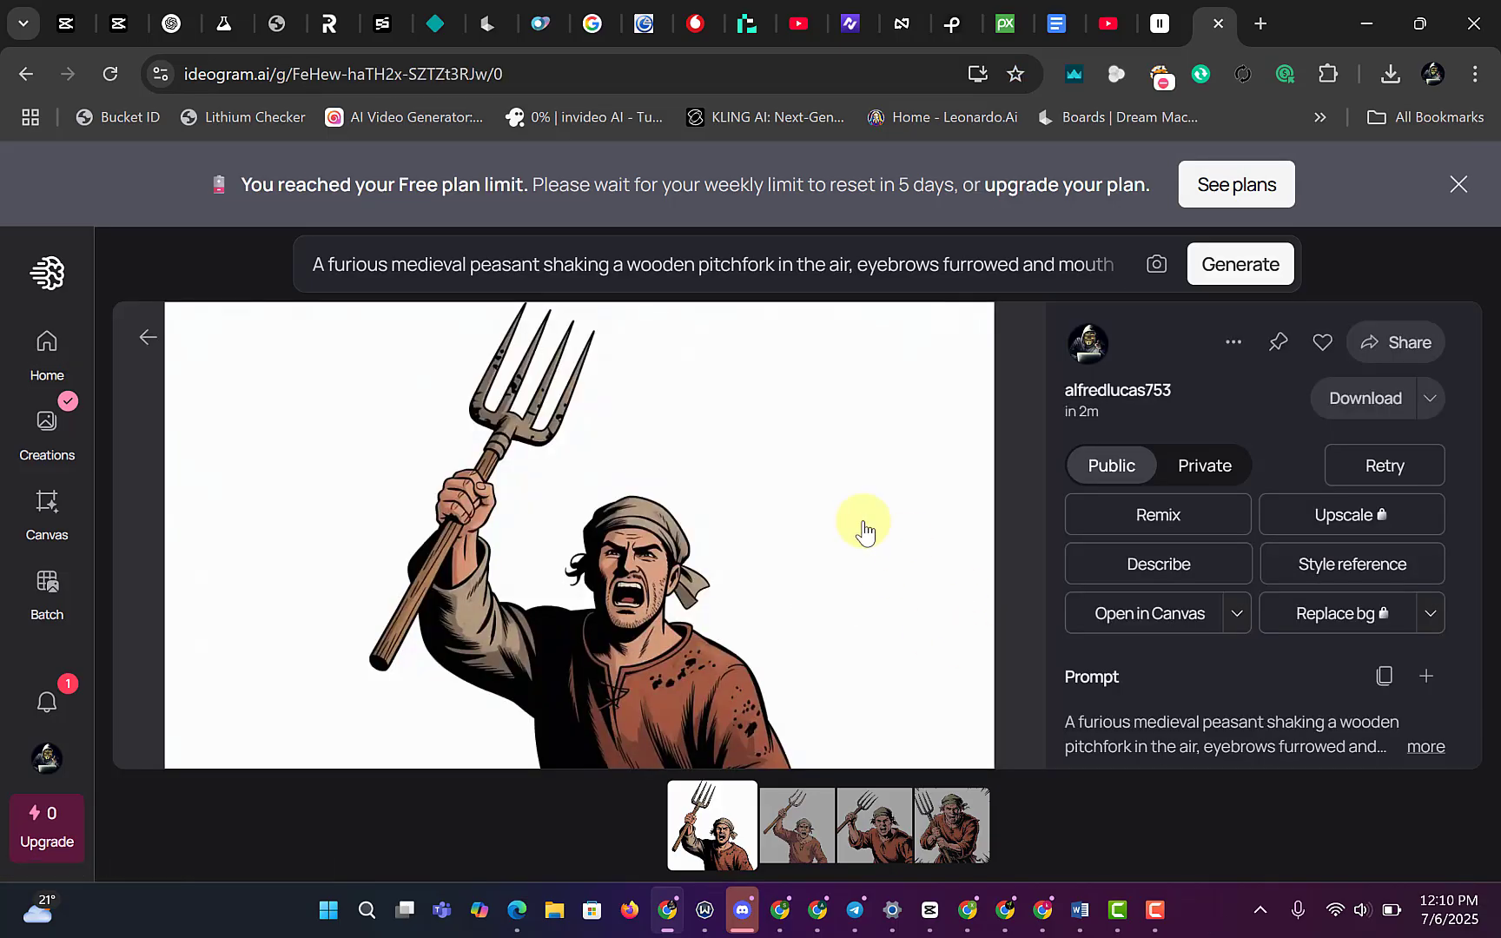
{"action": "left_click", "coordinate": [782, 789]}
{"action": "left_click", "coordinate": [906, 813]}
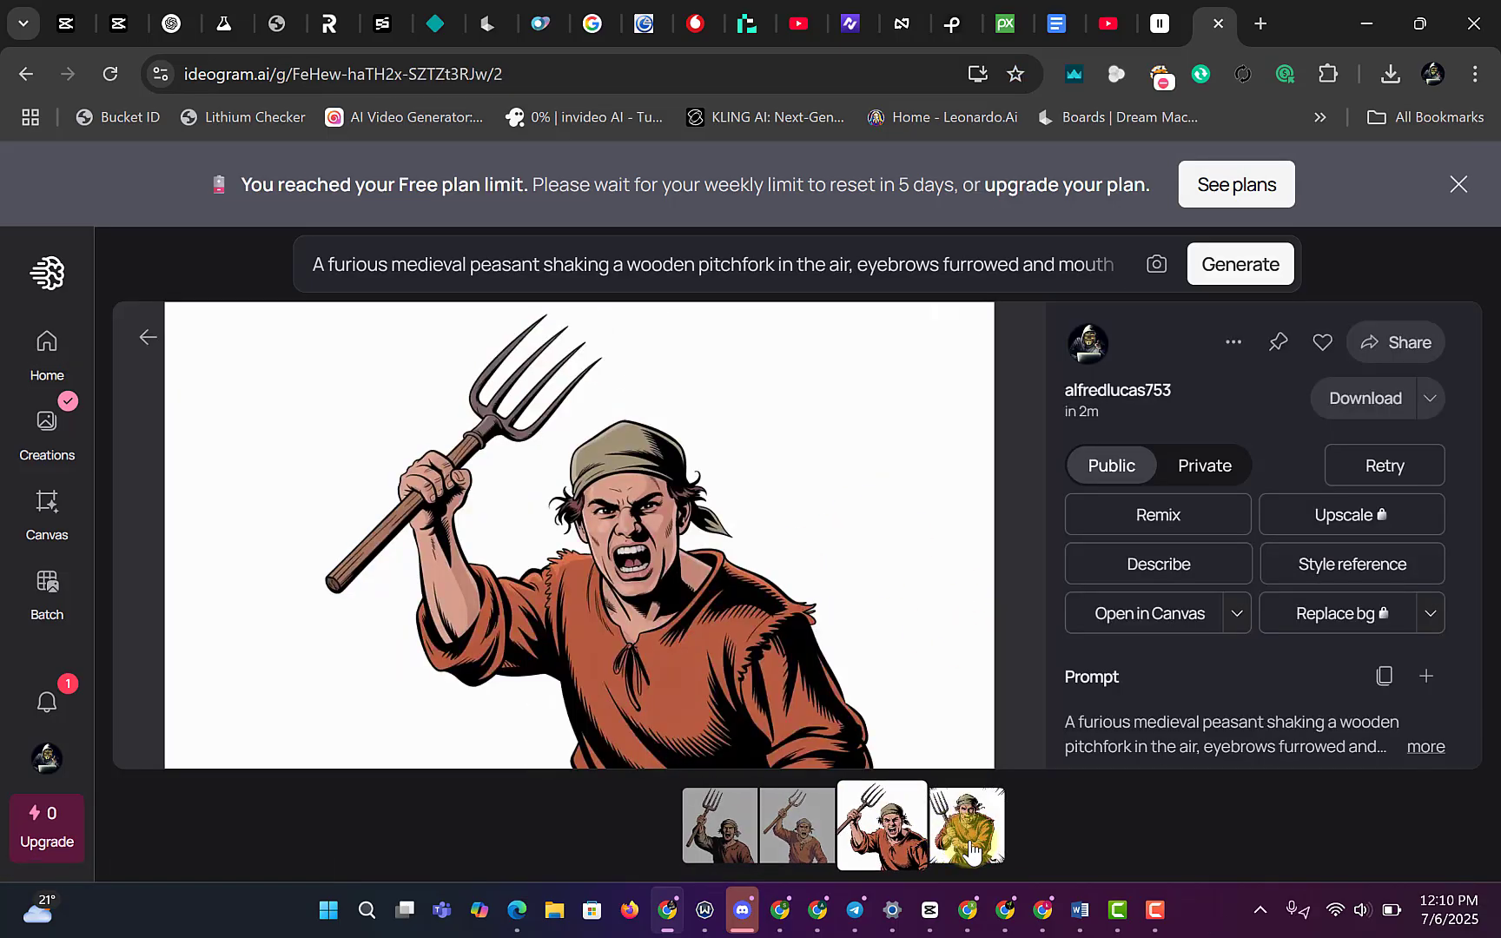
{"action": "left_click", "coordinate": [958, 825]}
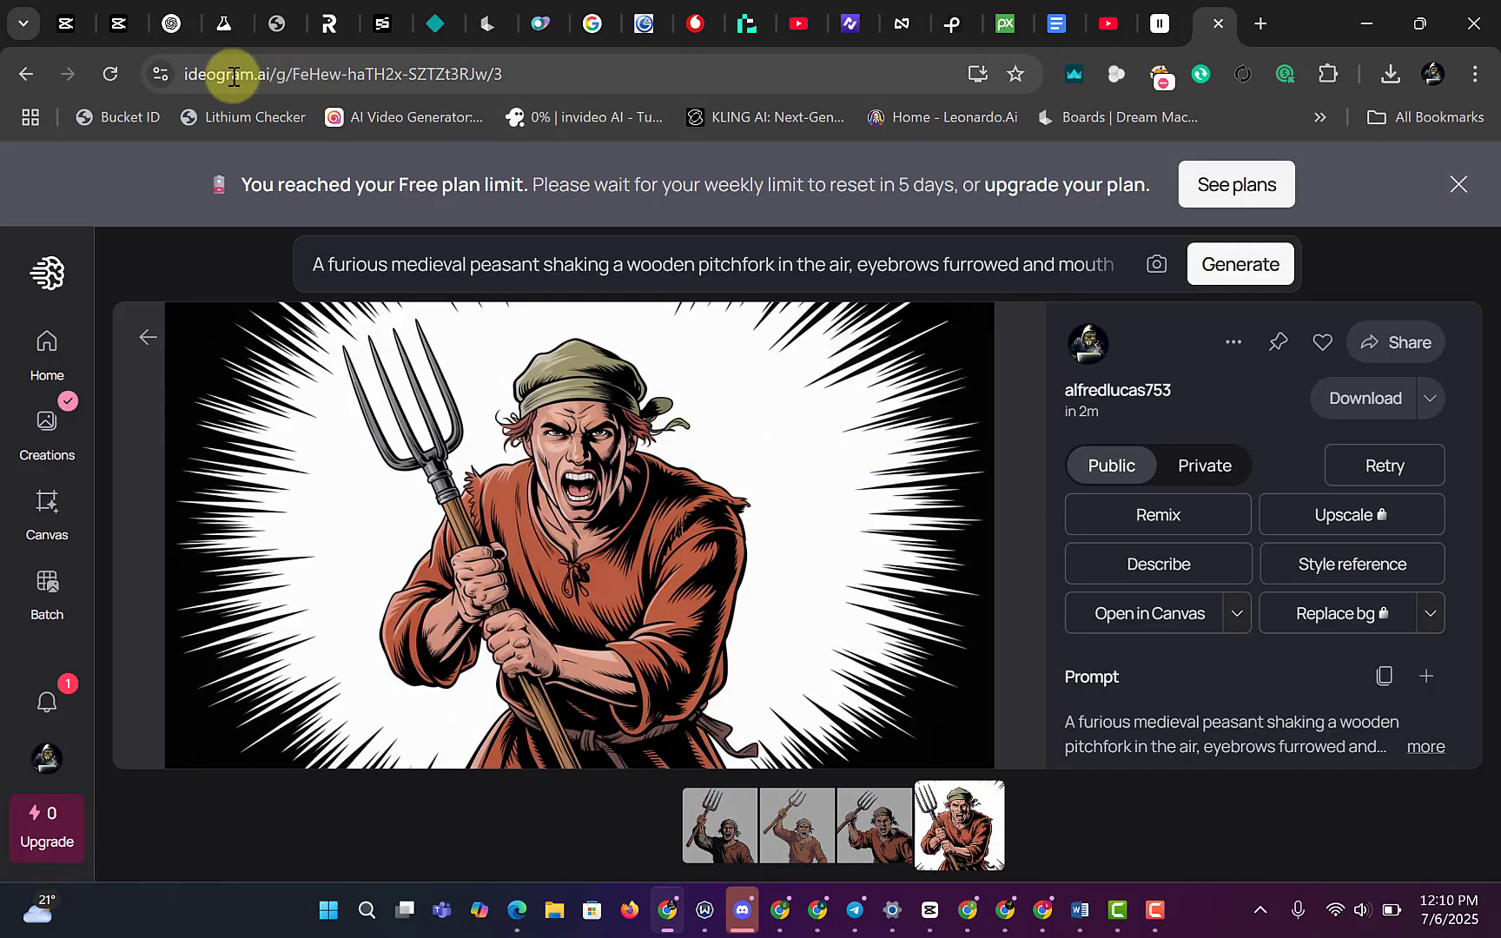
{"action": "left_click", "coordinate": [153, 336]}
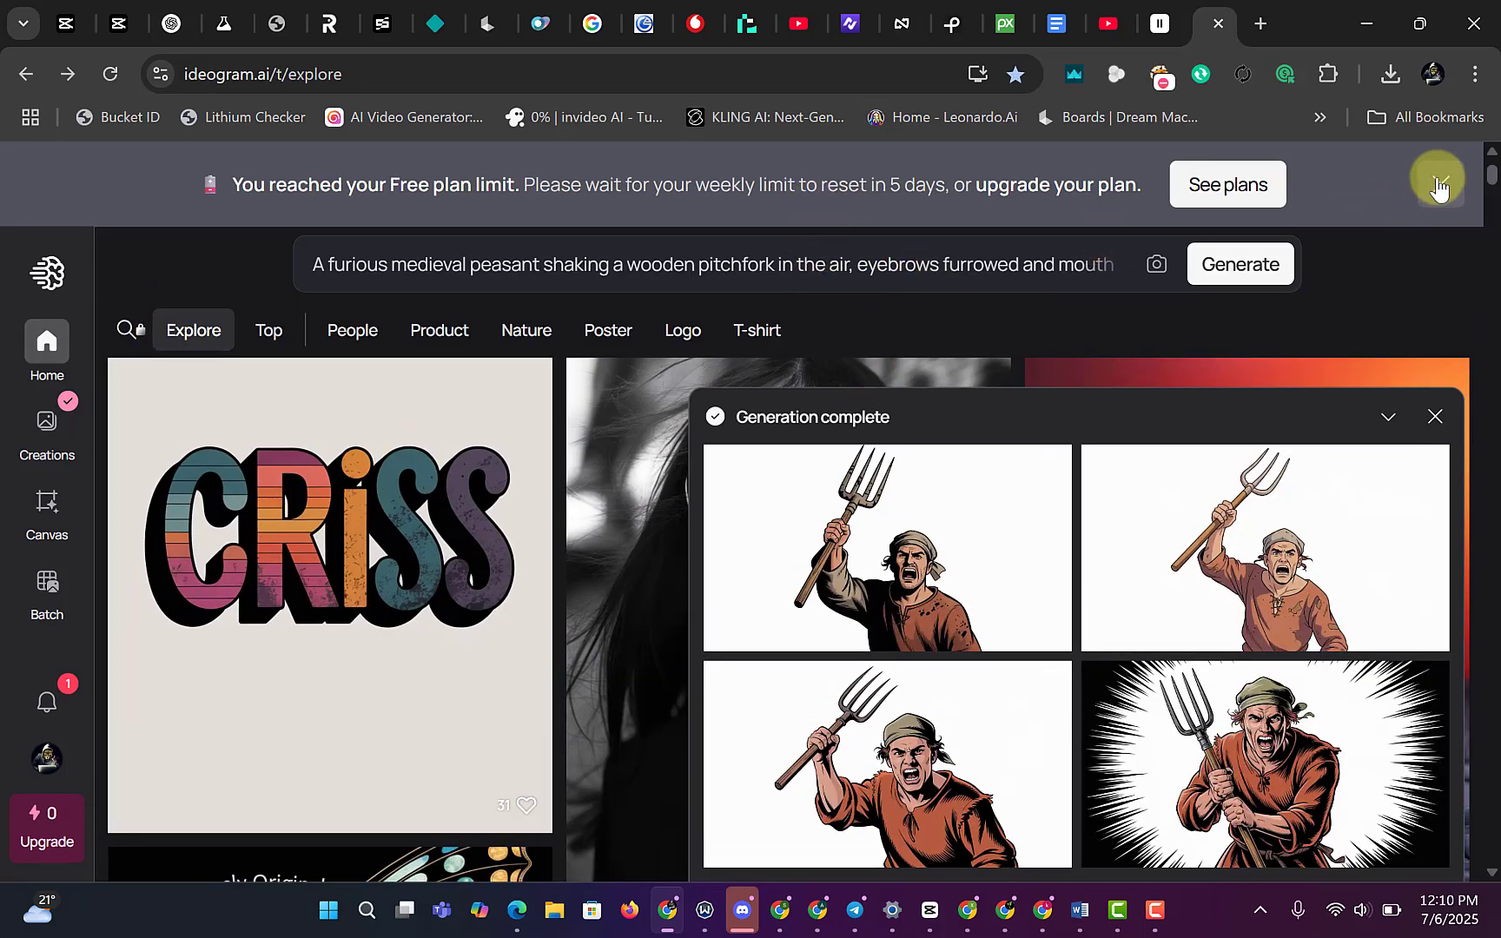
{"action": "left_click", "coordinate": [827, 271]}
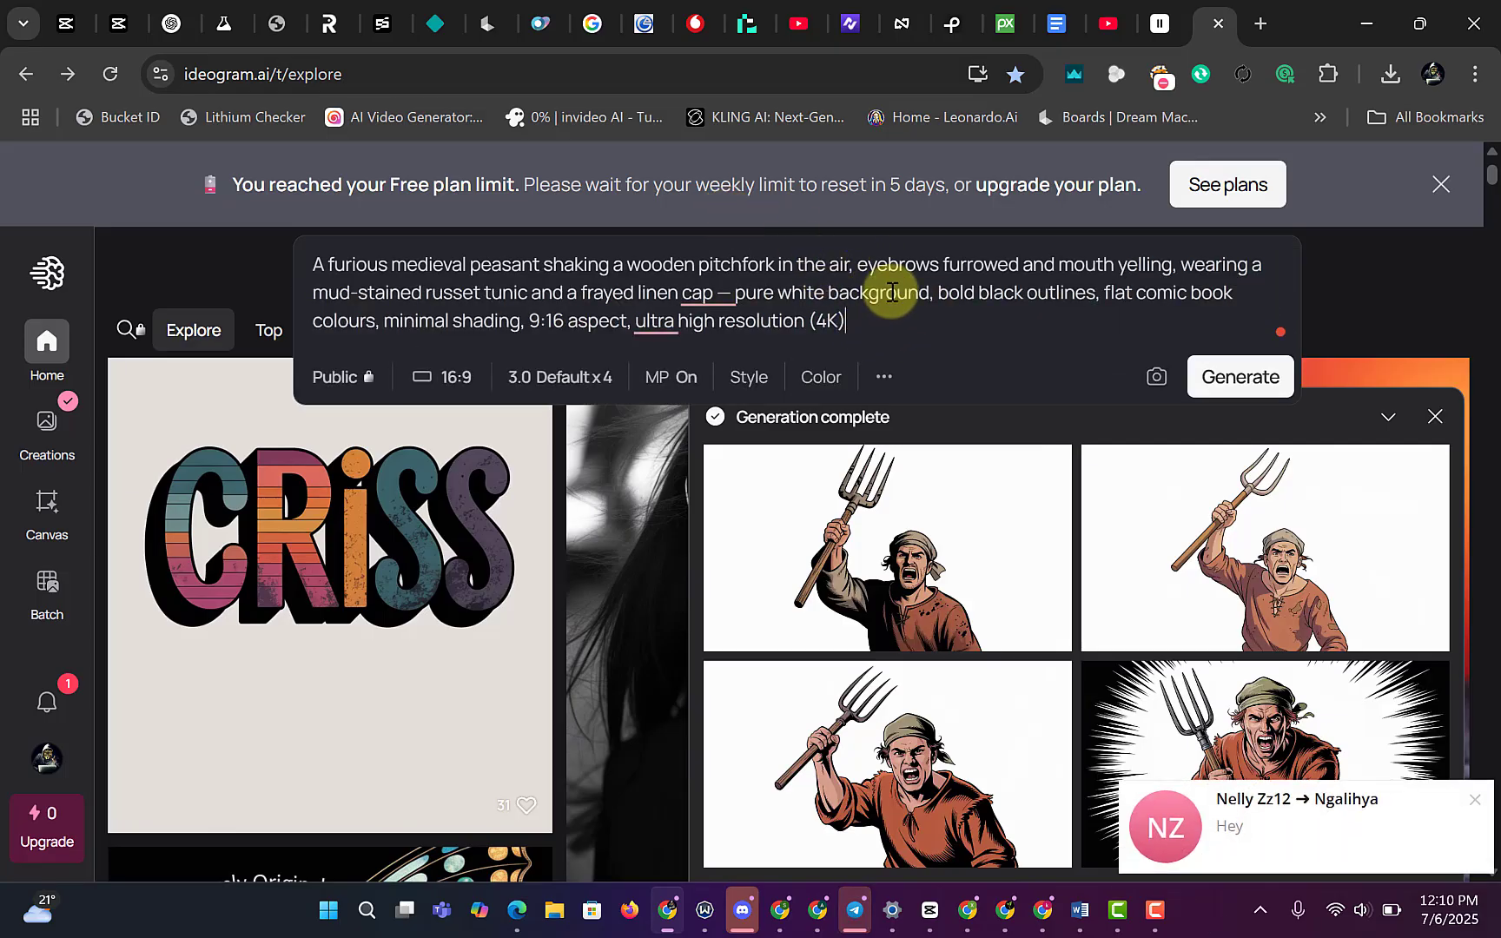
{"action": "left_click", "coordinate": [1478, 803]}
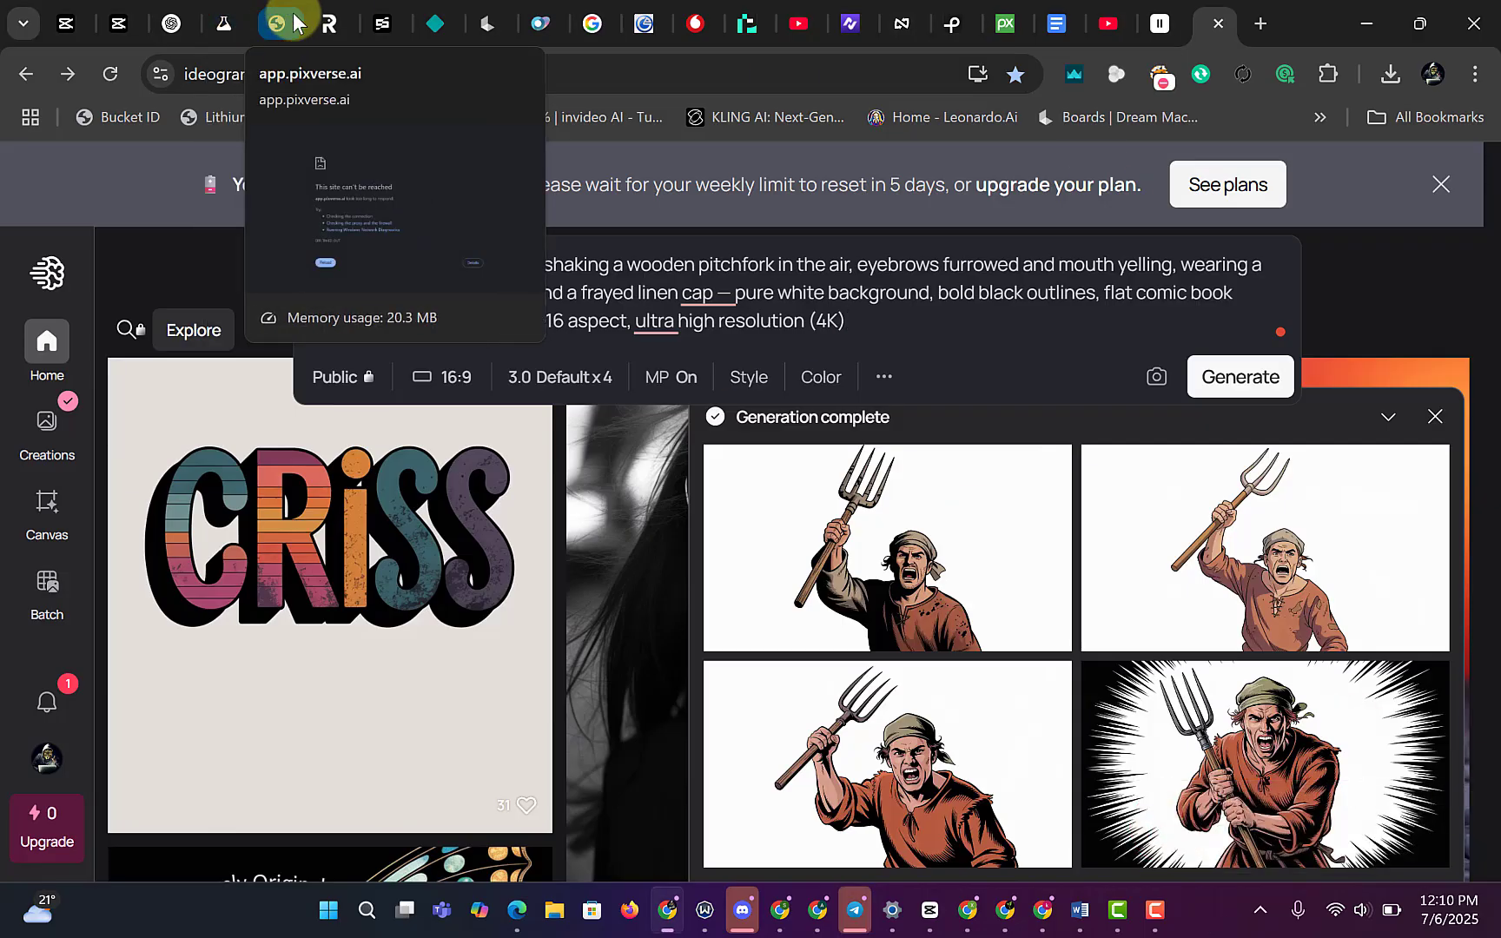
Switch to ChatGPT, ask for "another" prompt and copy the grinning medieval jester prompt it returns.
{"action": "left_click", "coordinate": [486, 5]}
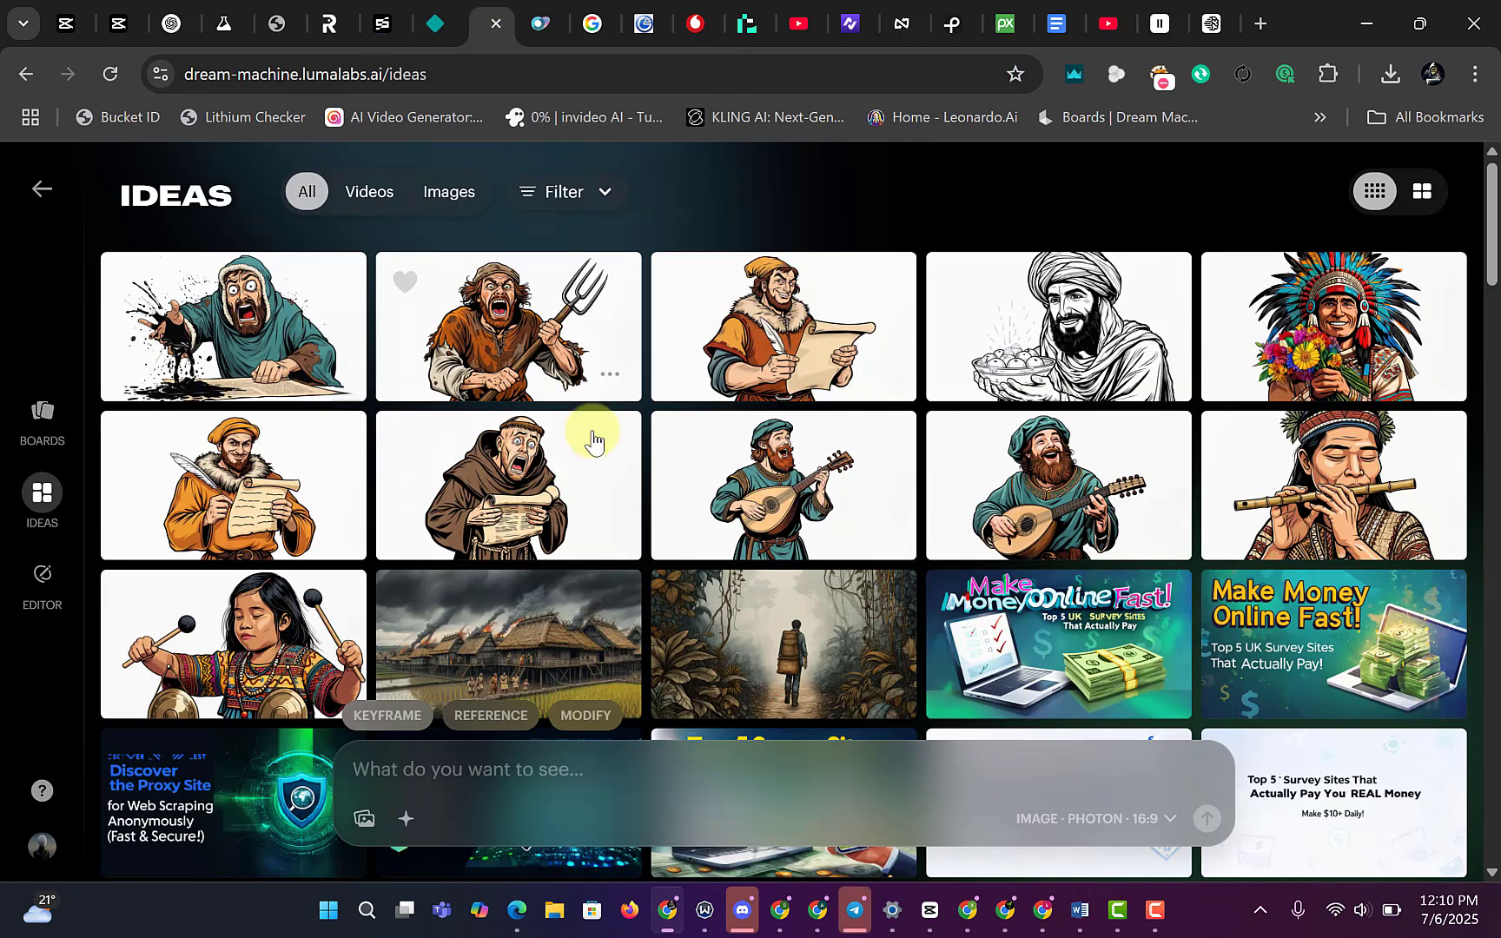
{"action": "left_click", "coordinate": [171, 24]}
{"action": "left_click", "coordinate": [657, 764]}
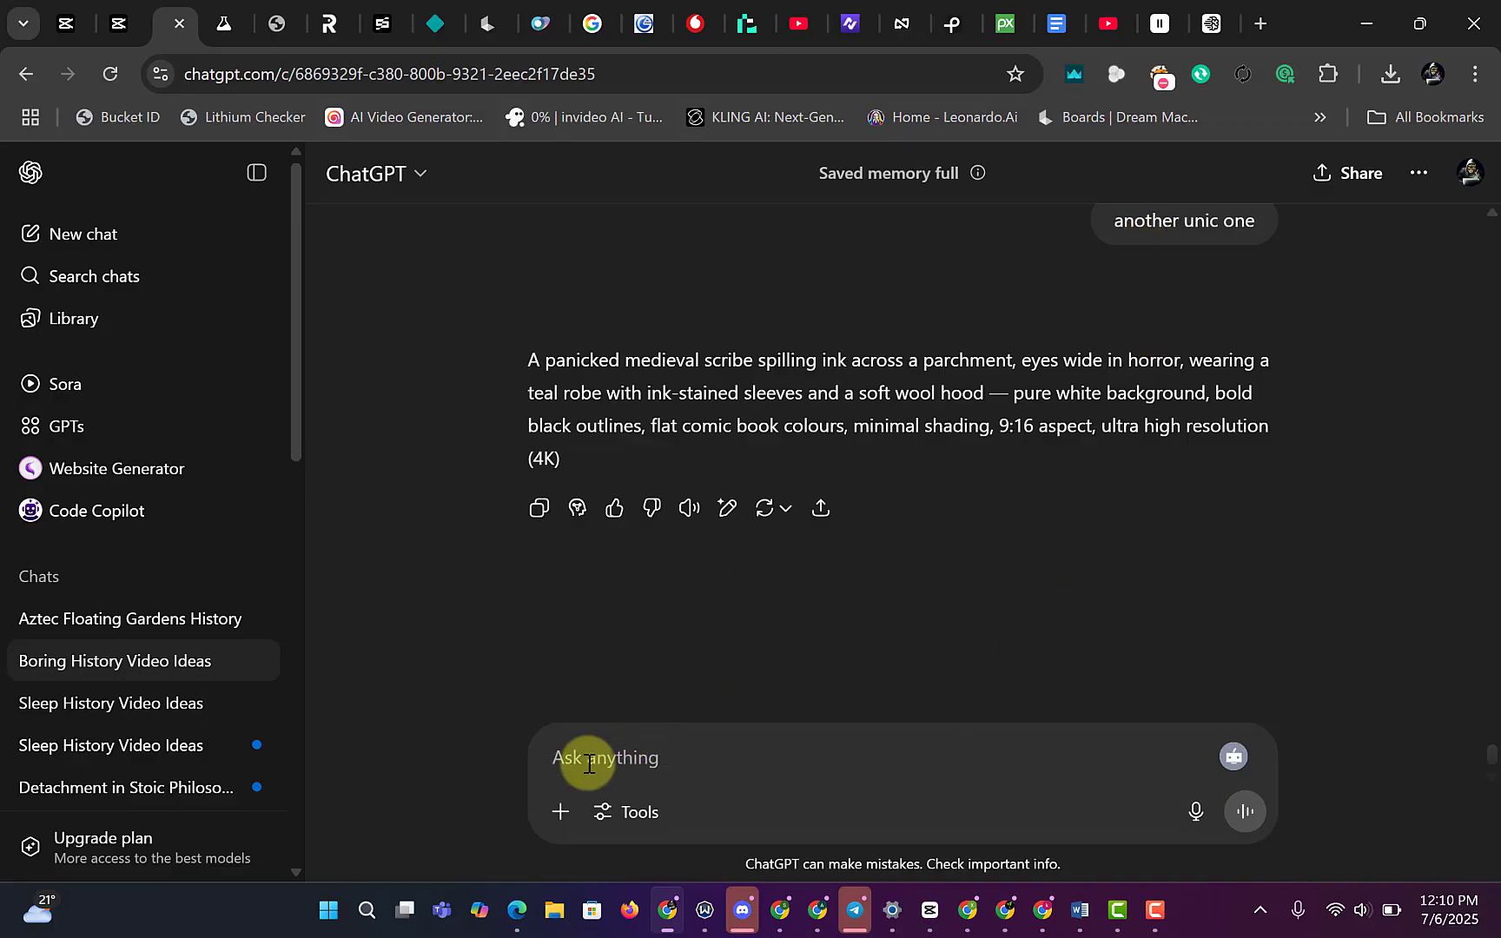
{"action": "type", "text": "another"}
{"action": "key", "text": "Return"}
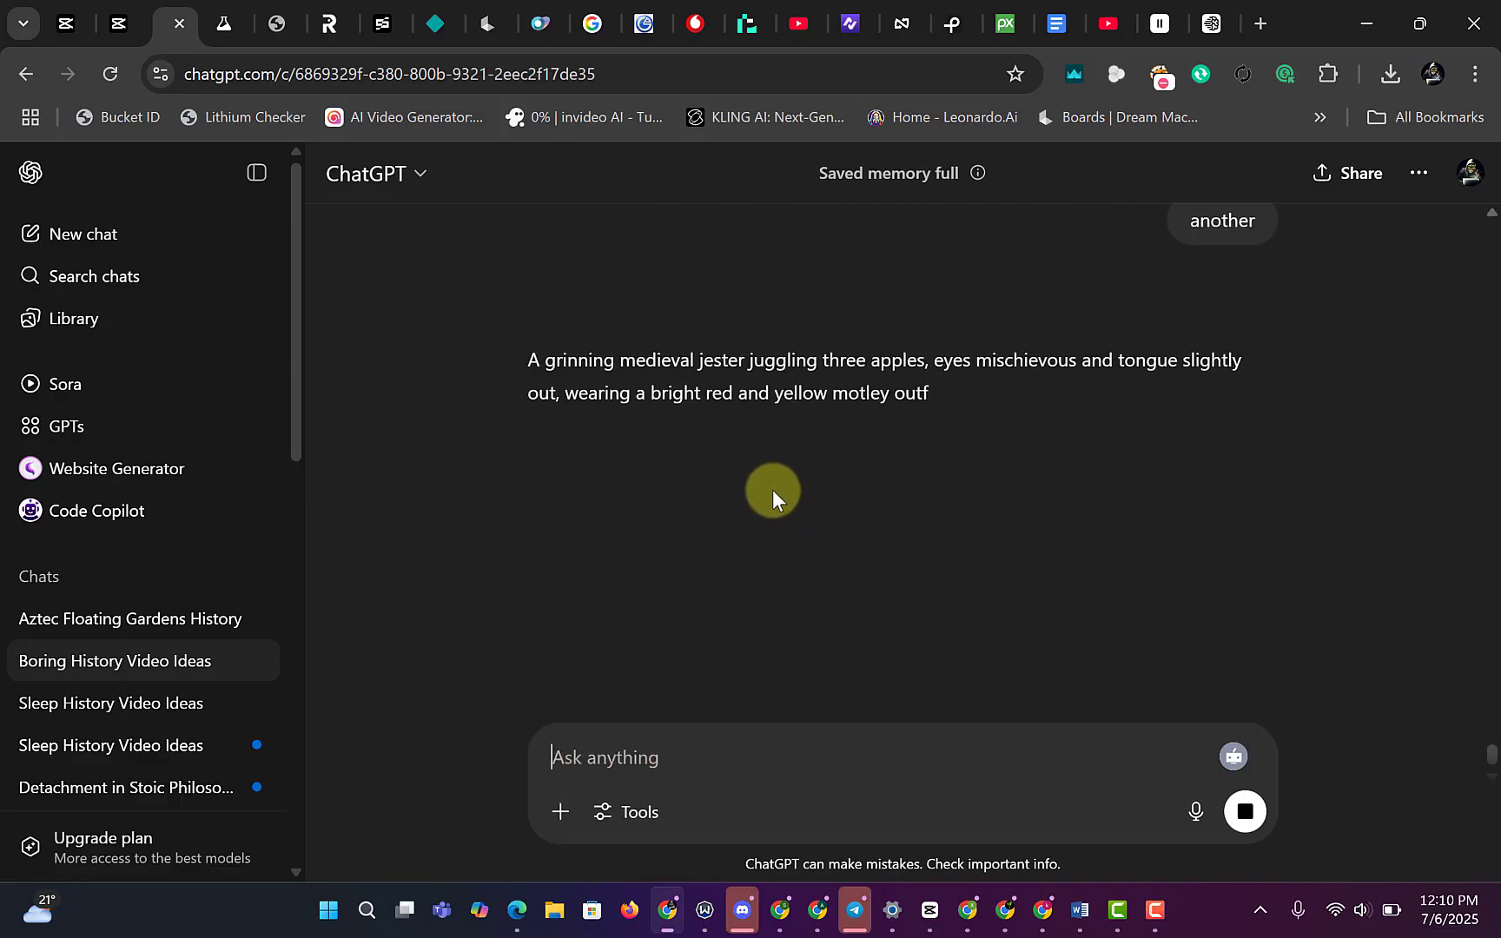
{"action": "triple_click", "coordinate": [681, 400]}
{"action": "right_click", "coordinate": [737, 415]}
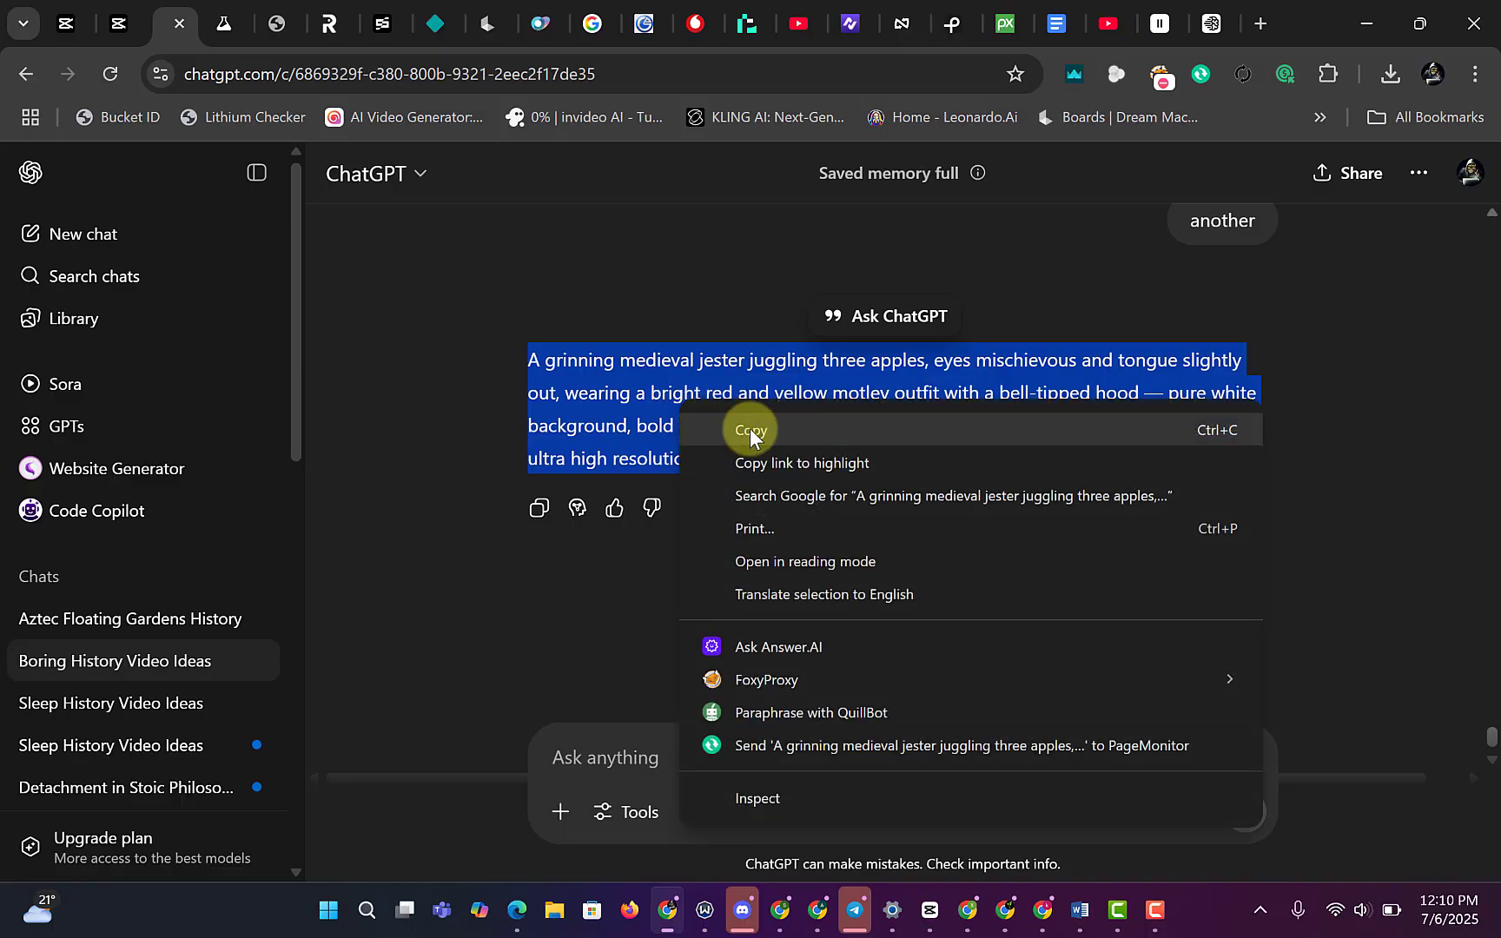
{"action": "left_click", "coordinate": [755, 428]}
Switch to Luma Dream Machine, enter the copied jester prompt and generate the image.
{"action": "left_click", "coordinate": [485, 18]}
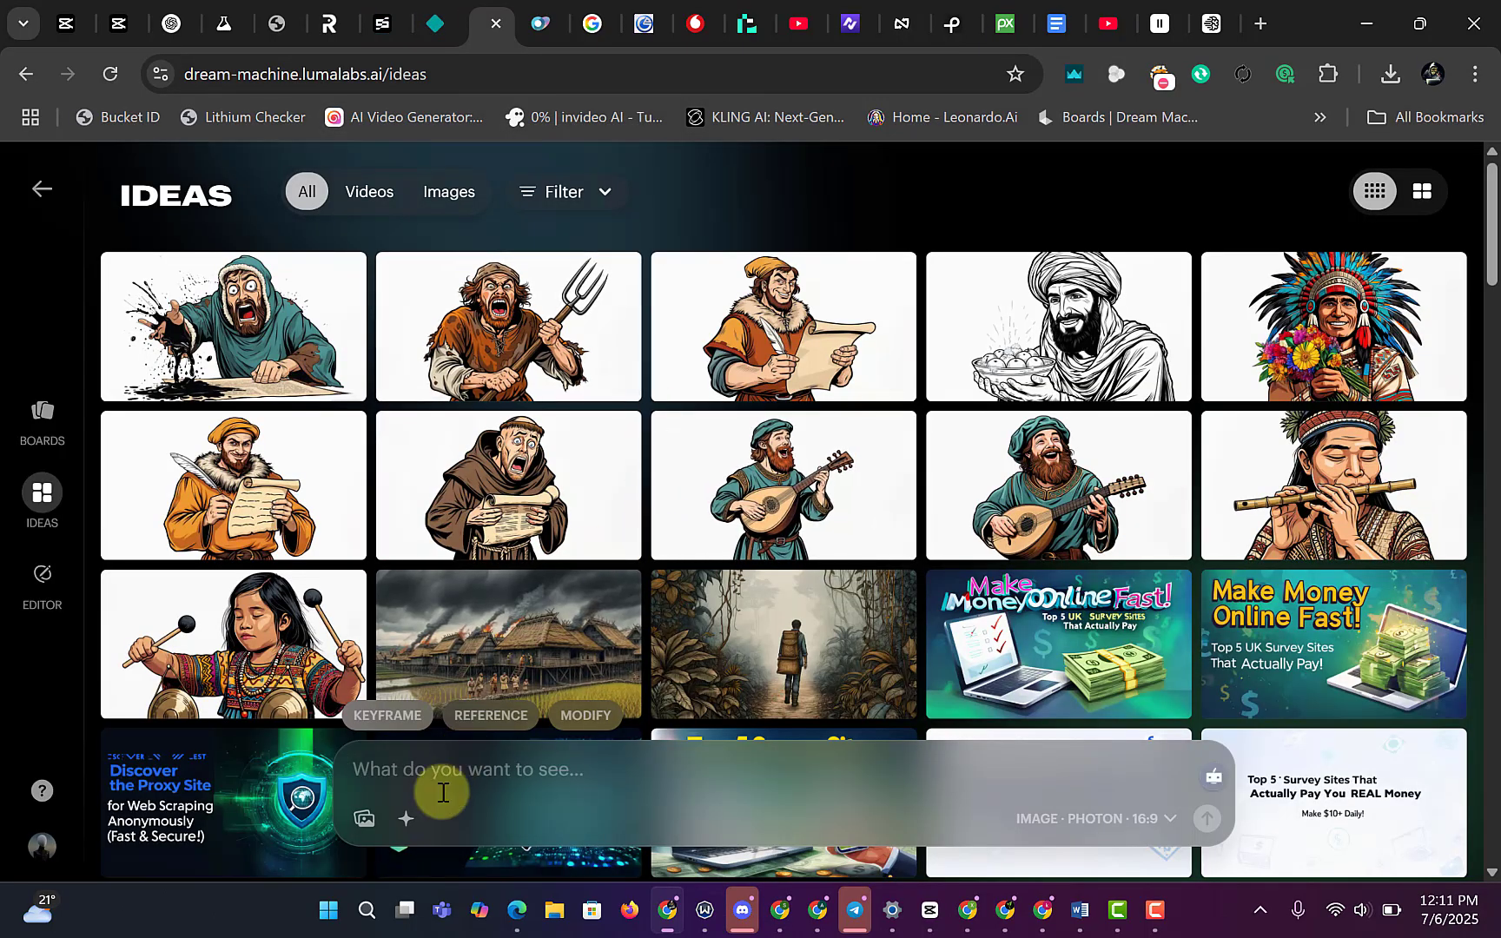
{"action": "left_click", "coordinate": [443, 792]}
{"action": "scroll", "coordinate": [507, 773], "scroll_direction": "down", "scroll_amount": 3}
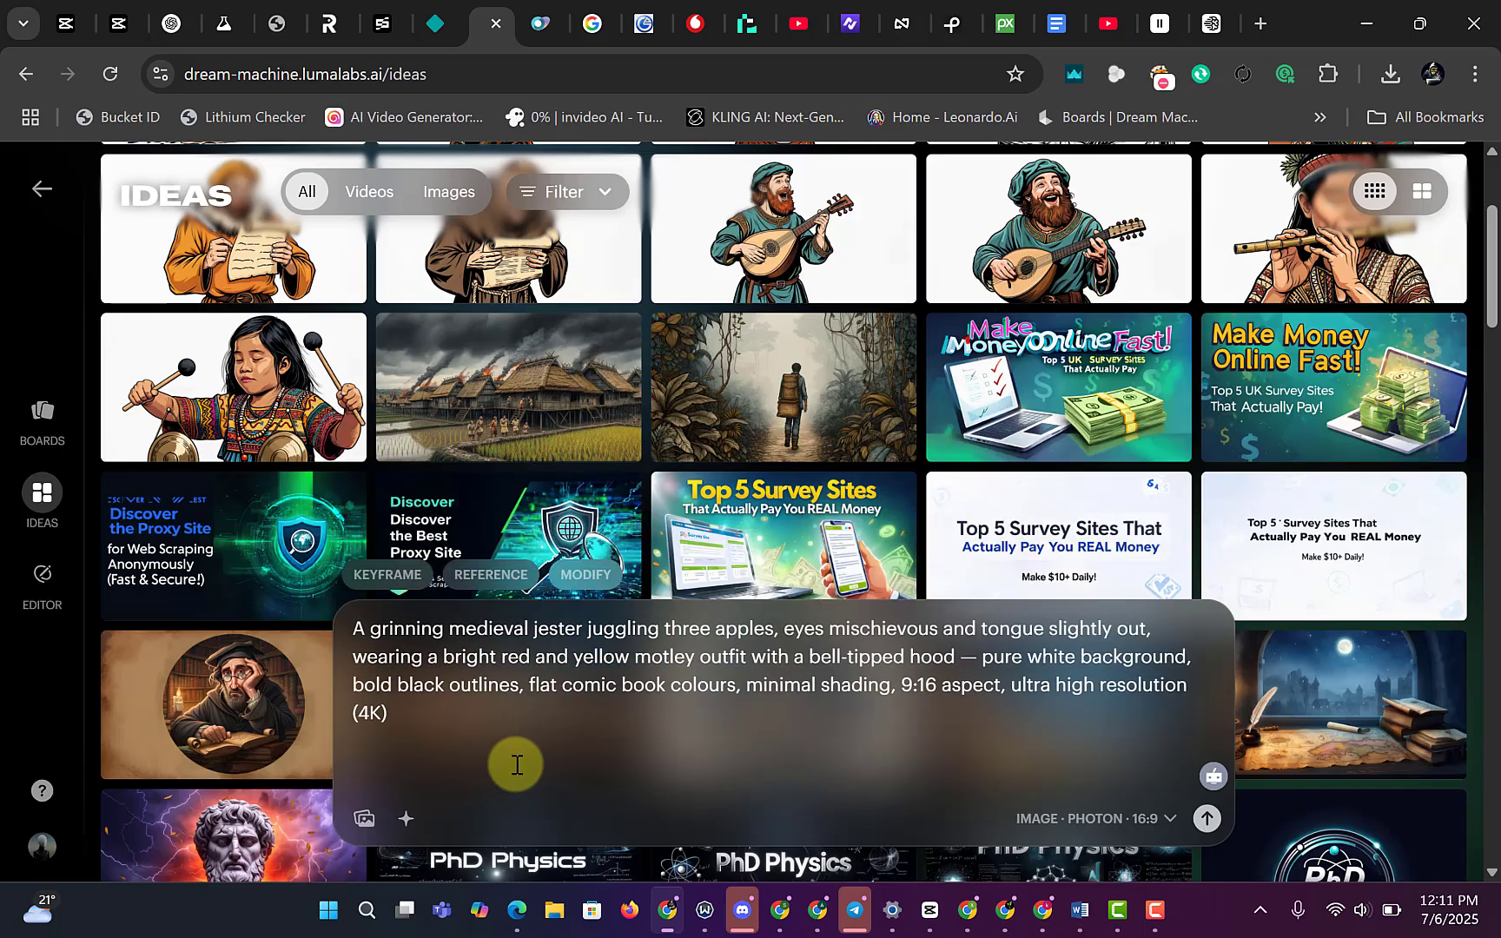
{"action": "left_click", "coordinate": [1207, 819]}
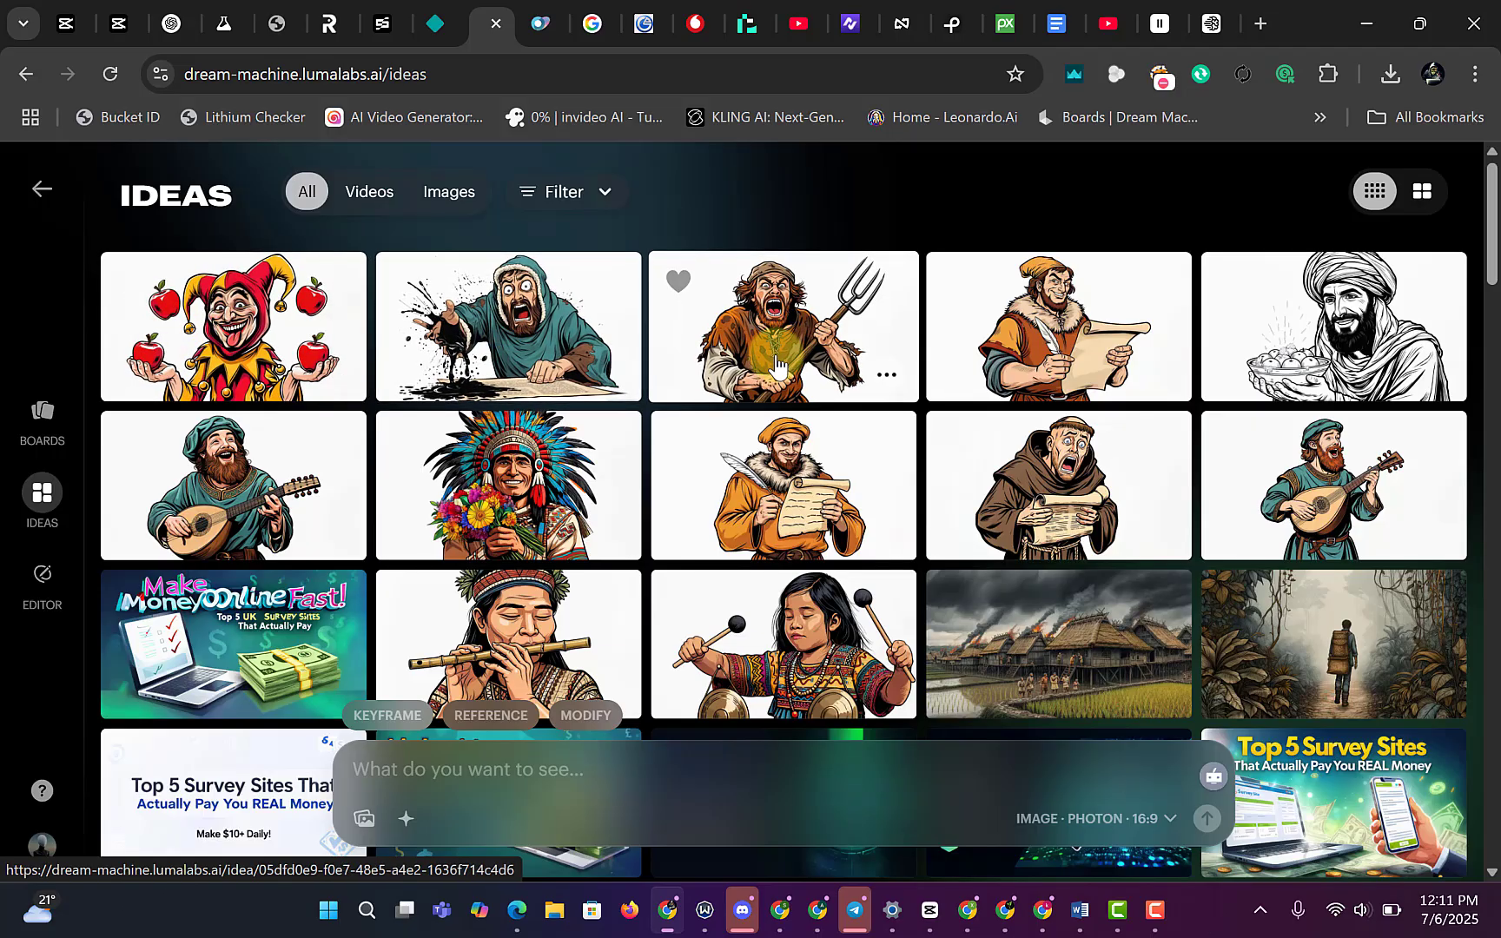
Switch back to ChatGPT, request "another" prompt and copy the shocked medieval noblewoman prompt.
{"action": "left_click", "coordinate": [173, 23]}
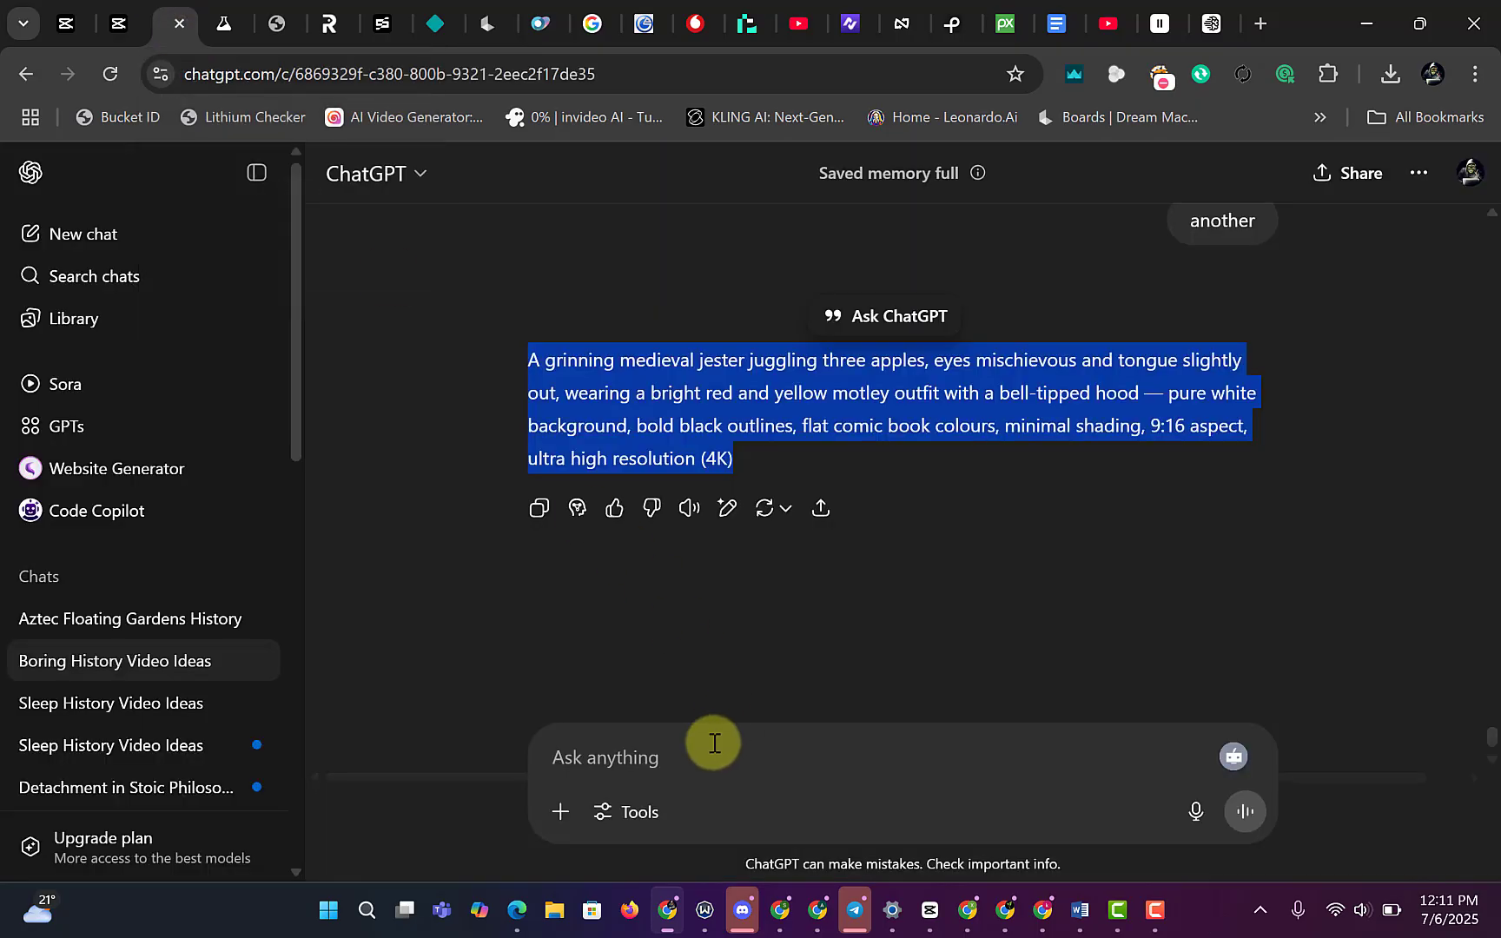
{"action": "left_click", "coordinate": [640, 763]}
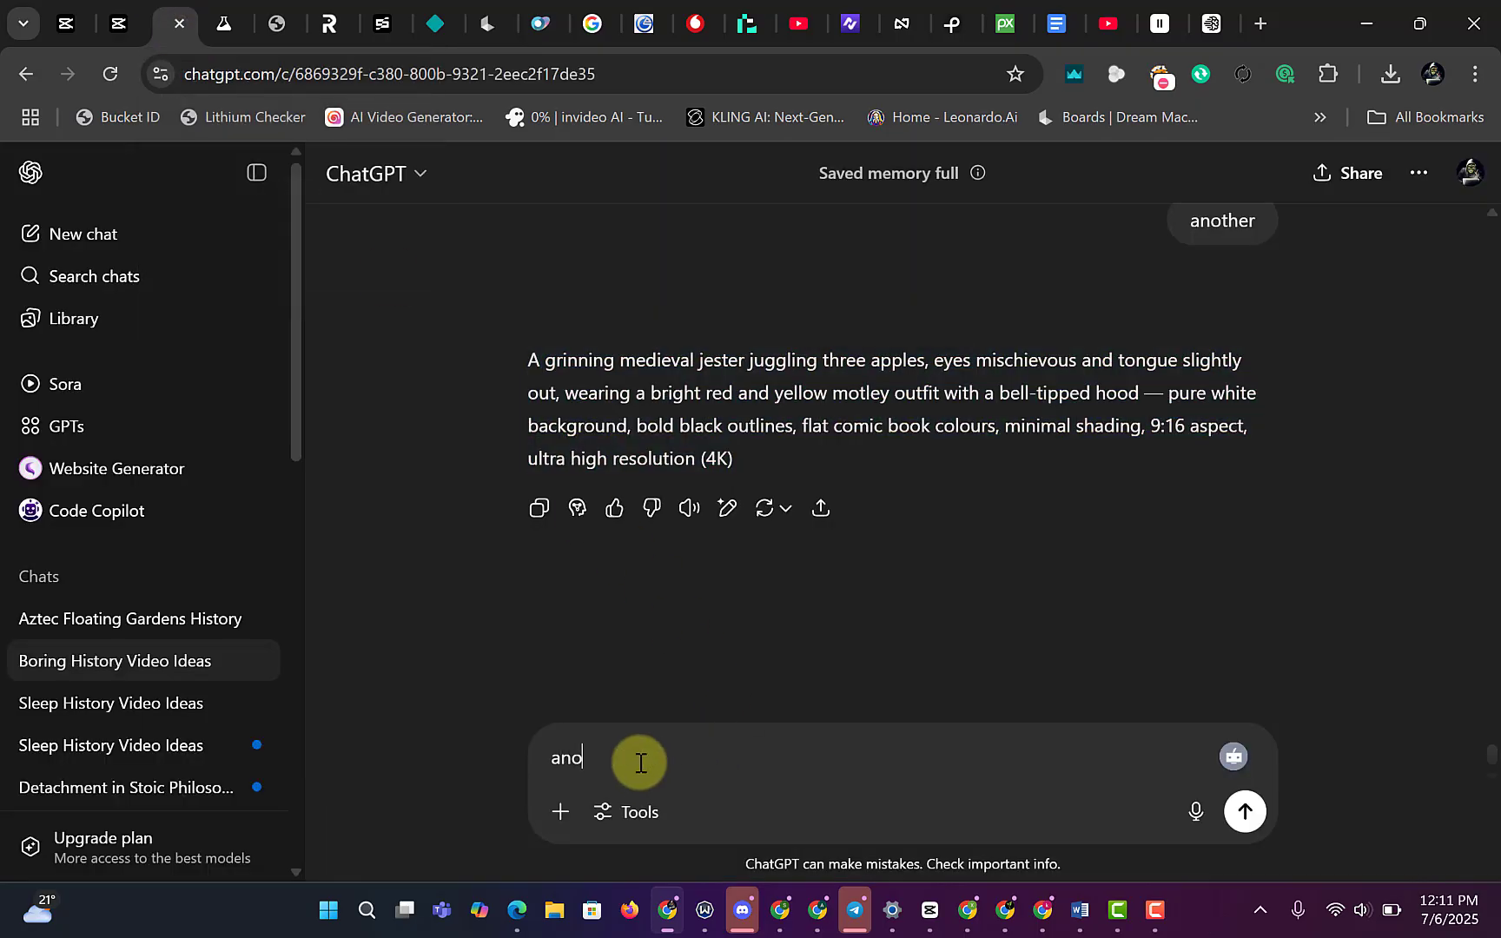
{"action": "key", "text": "Return"}
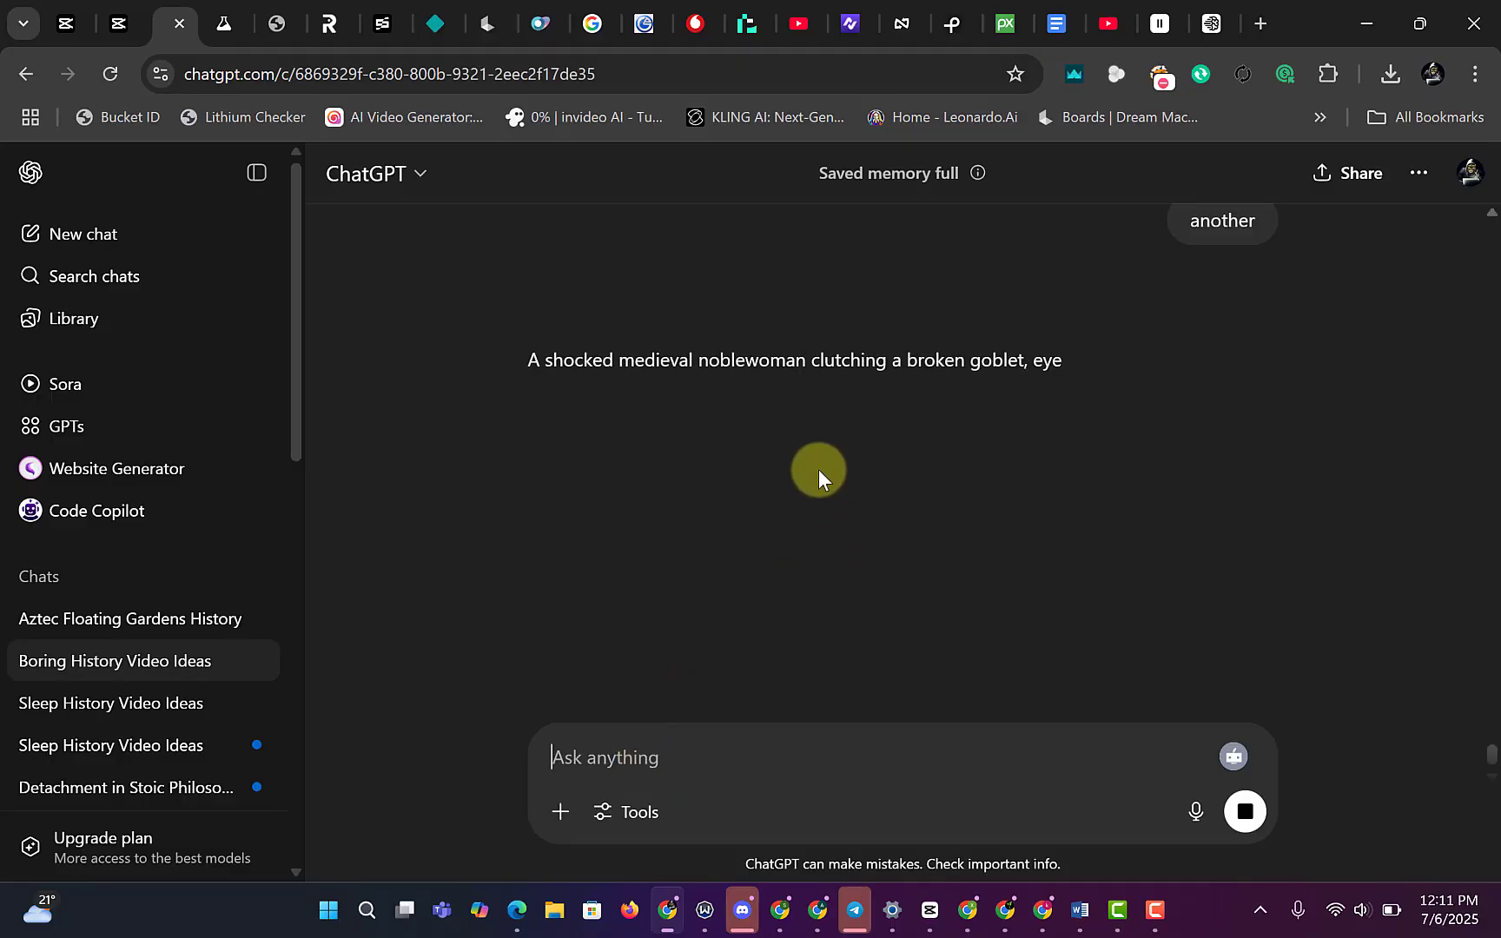
{"action": "triple_click", "coordinate": [576, 365]}
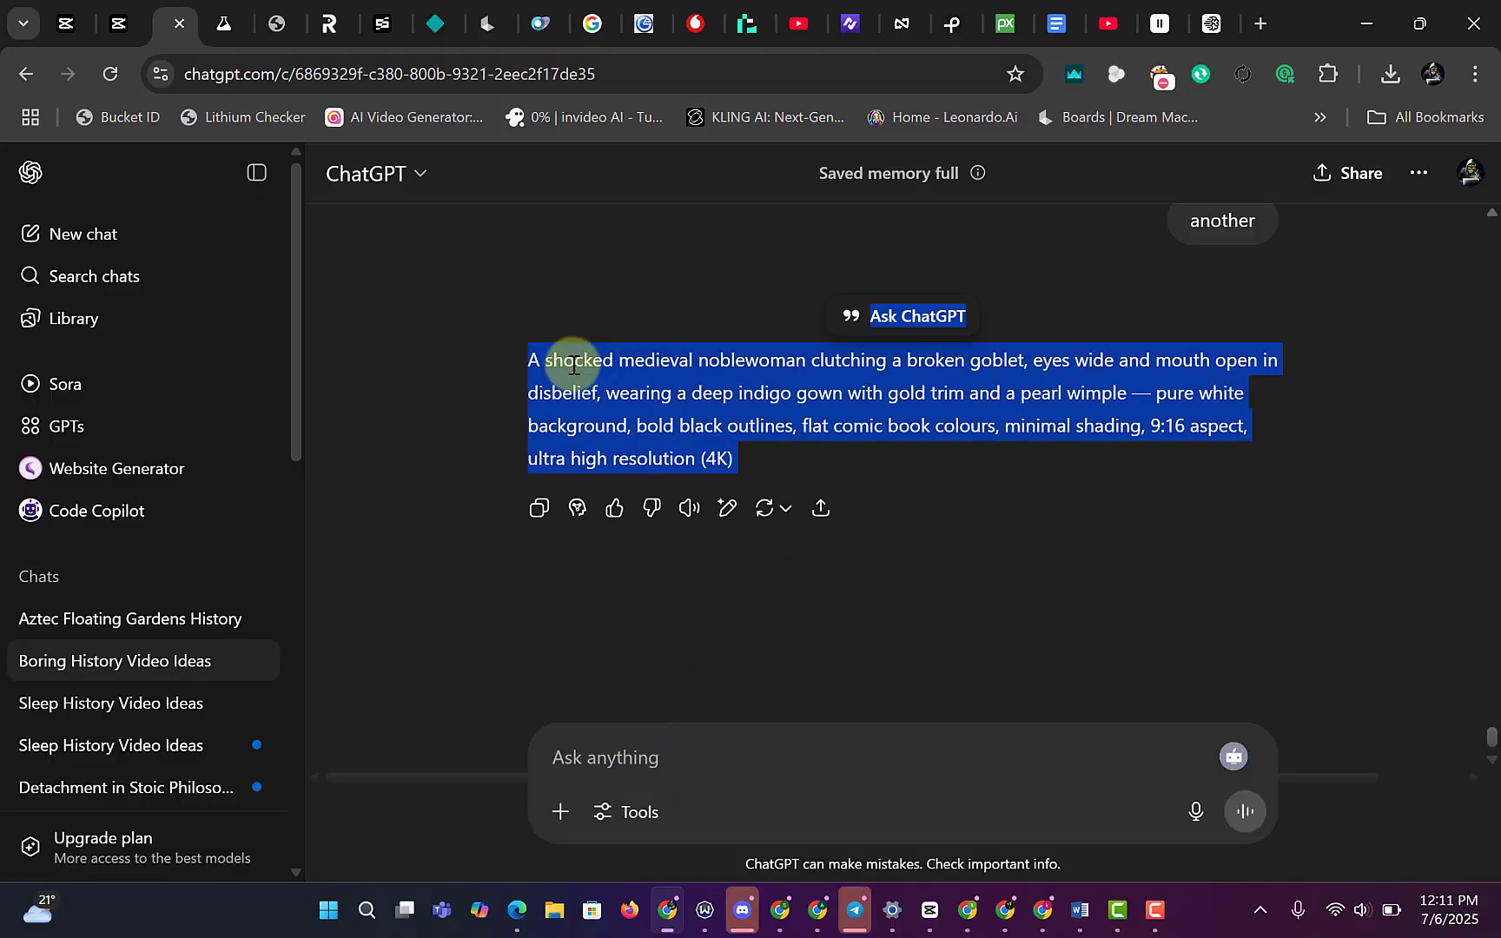
{"action": "right_click", "coordinate": [615, 374]}
{"action": "left_click", "coordinate": [641, 386]}
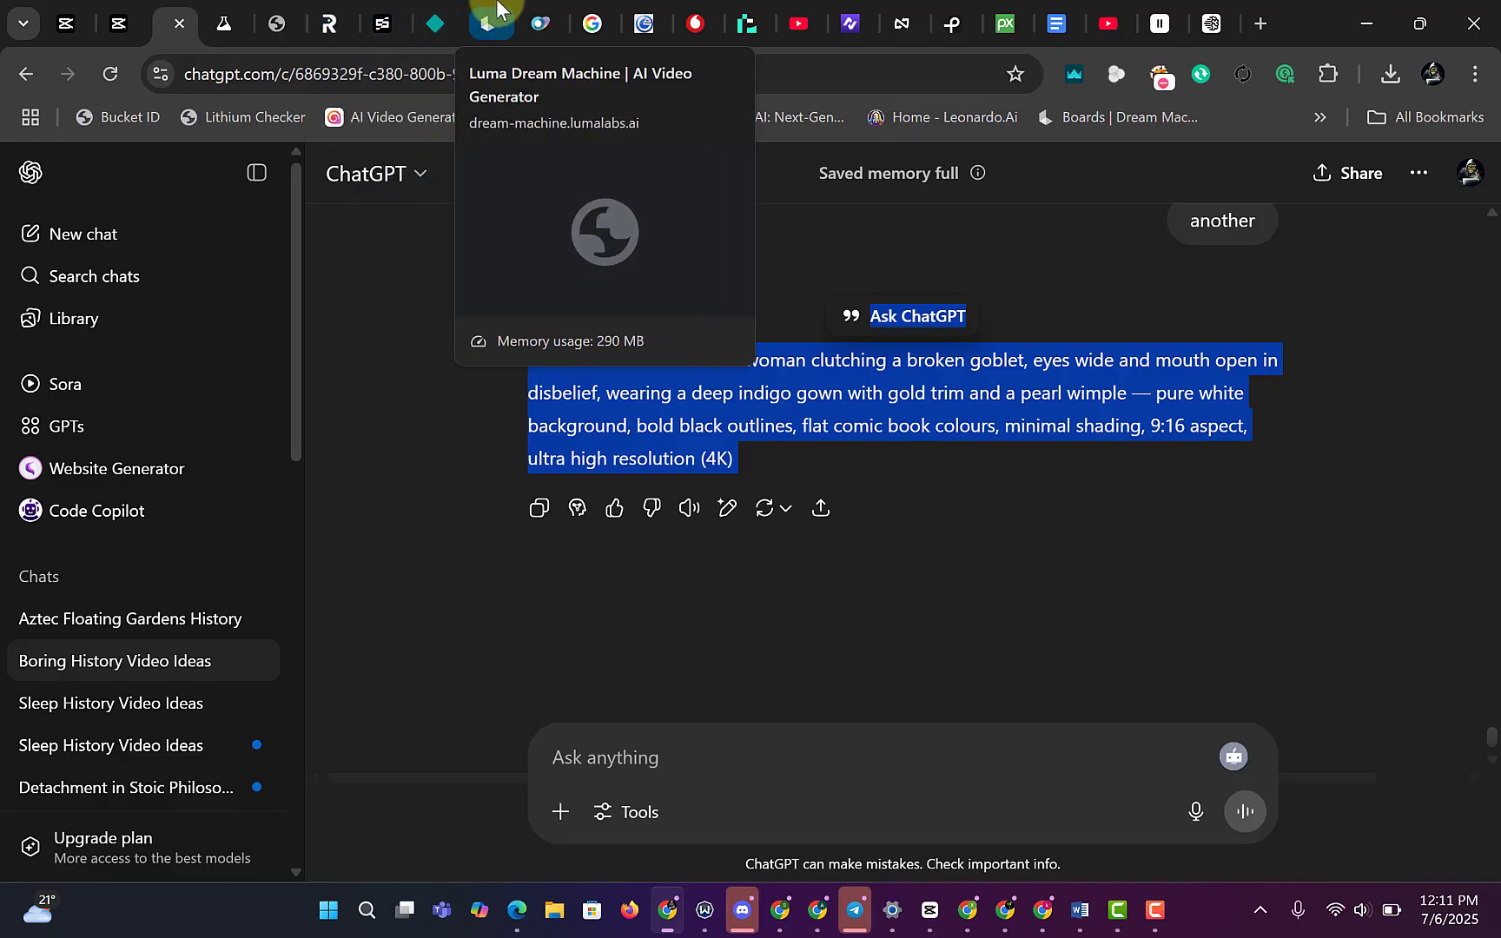
Switch to Luma Dream Machine, enter the noblewoman prompt without the trailing "Ask ChatGPT" text and blank lines, and generate the image.
{"action": "left_click", "coordinate": [487, 24]}
{"action": "left_click", "coordinate": [497, 770]}
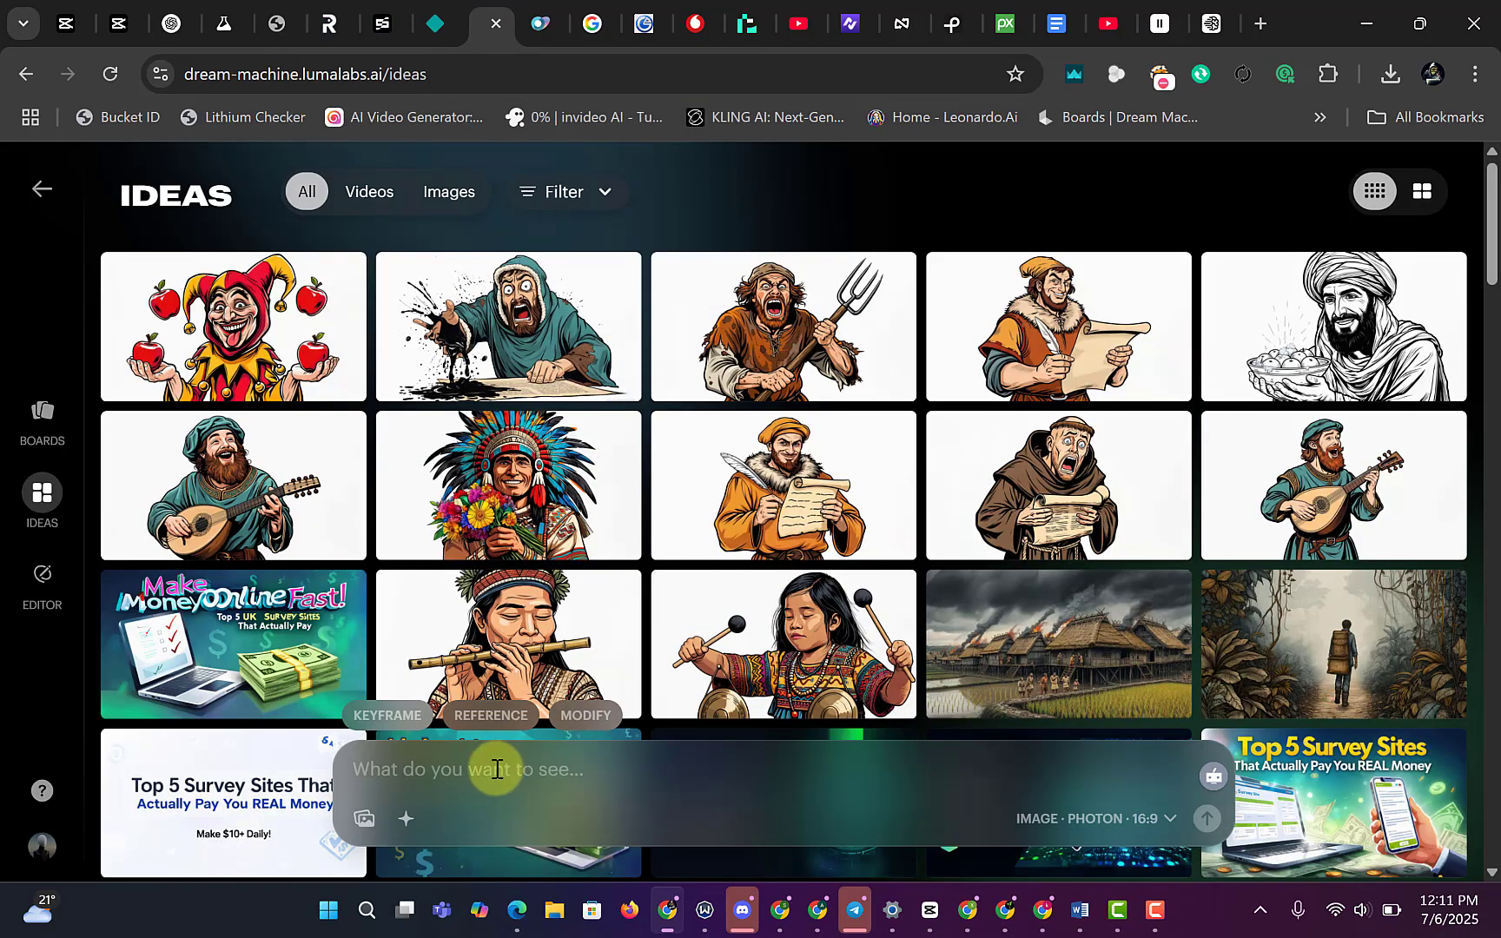
{"action": "key", "text": "ctrl+v"}
{"action": "key", "text": "BackSpace"}
{"action": "key", "text": "BackSpace"}
{"action": "key", "text": "BackSpace"}
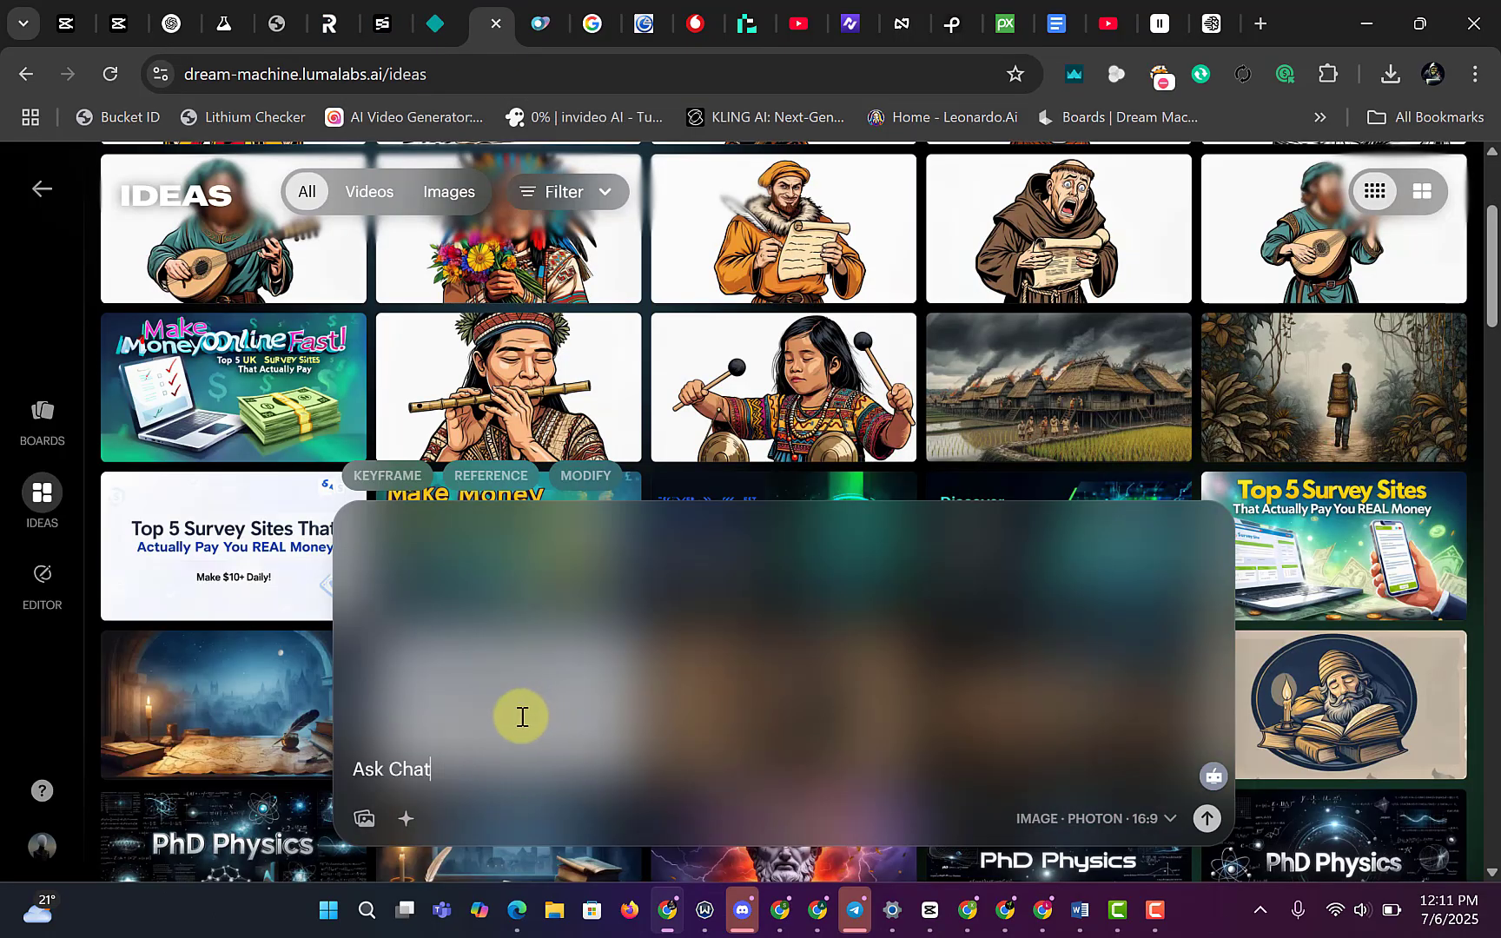
{"action": "left_click_drag", "start_coordinate": [441, 769], "coordinate": [360, 687]}
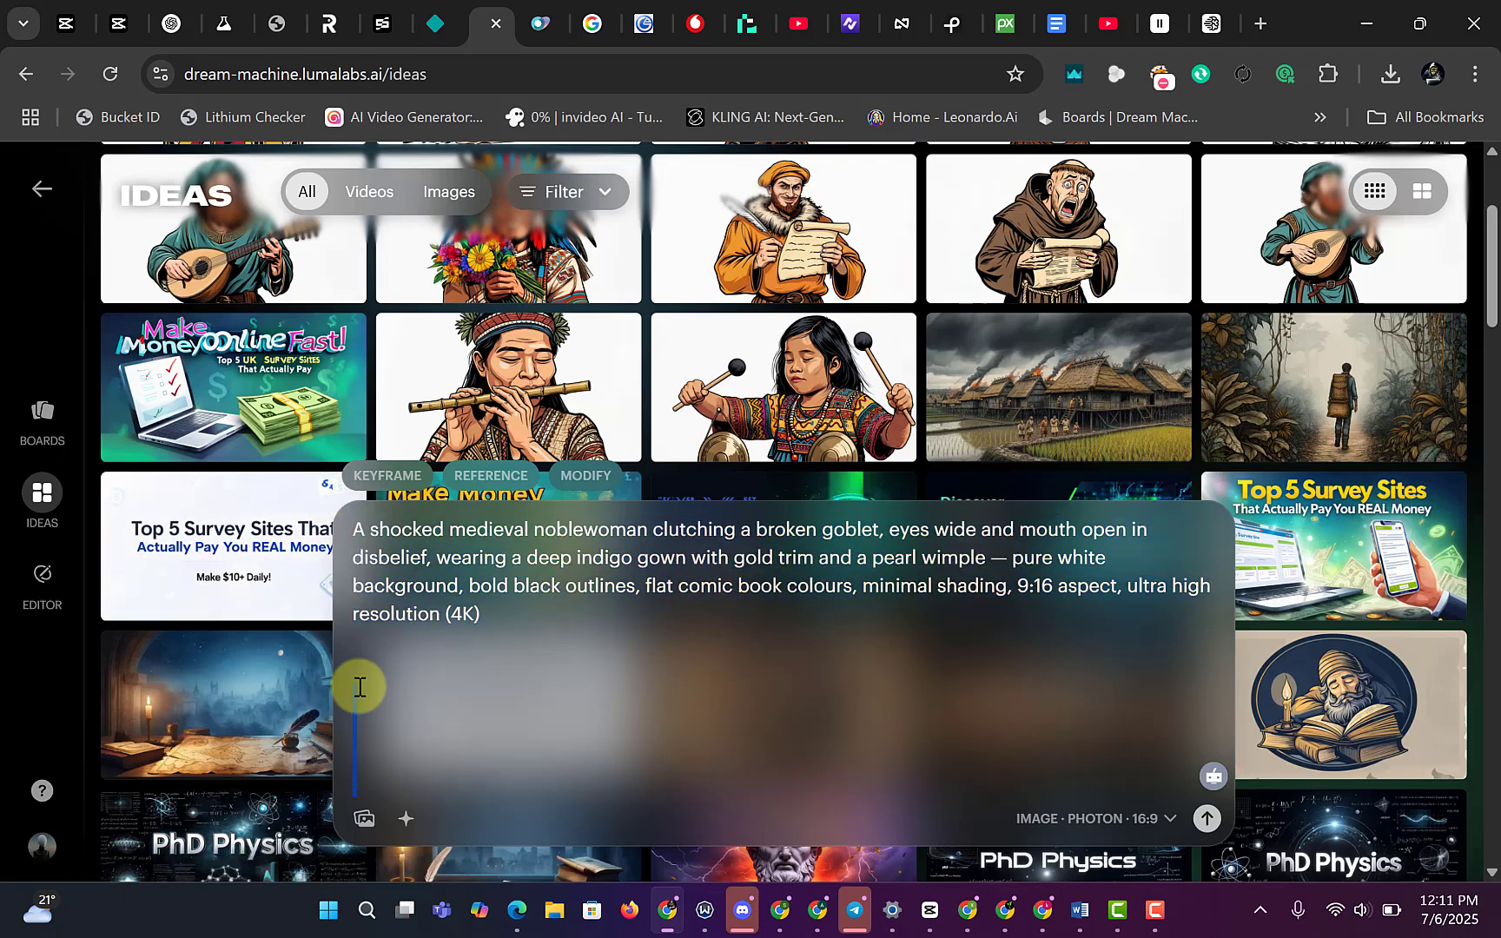
{"action": "key", "text": "BackSpace"}
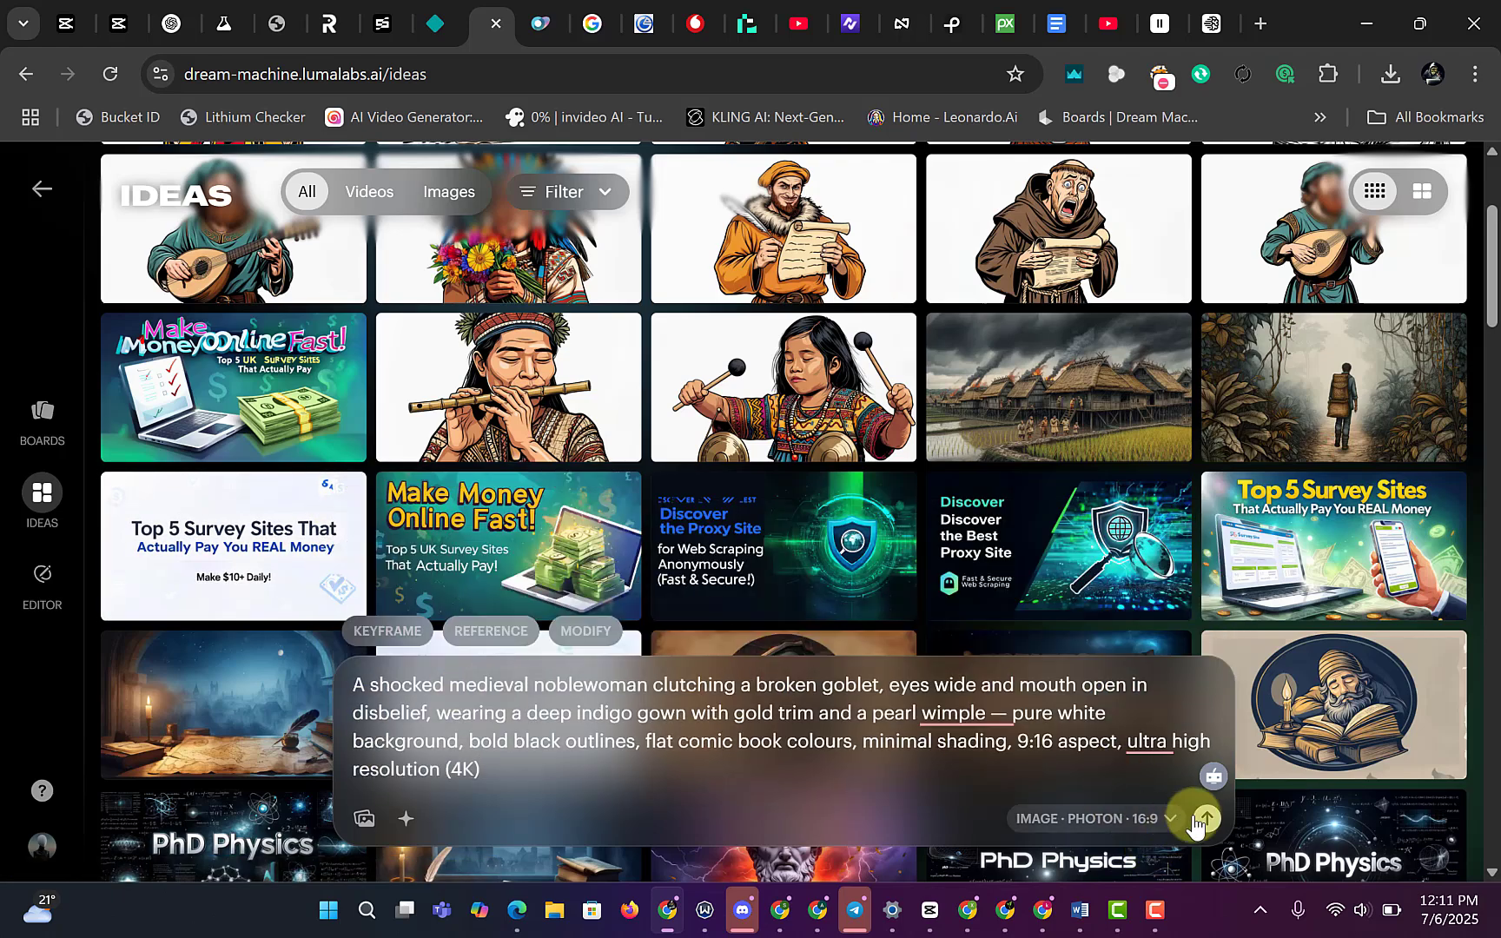
{"action": "left_click", "coordinate": [1201, 818]}
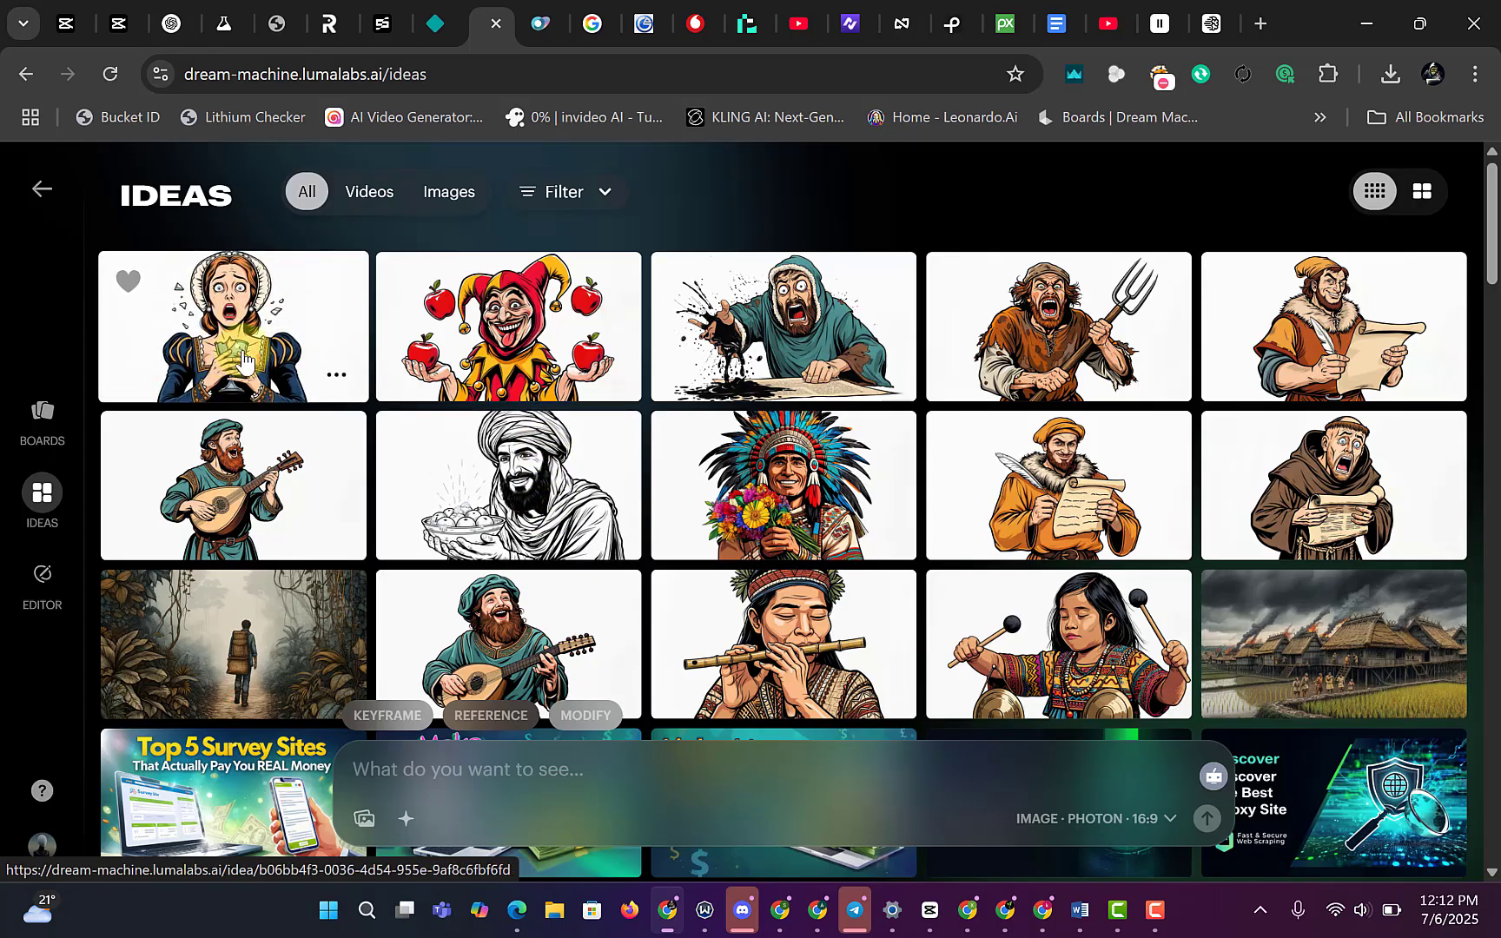
Examine the noblewoman, jester, scribe, peasant and parchment-holder images one by one at large size.
{"action": "left_click", "coordinate": [261, 320]}
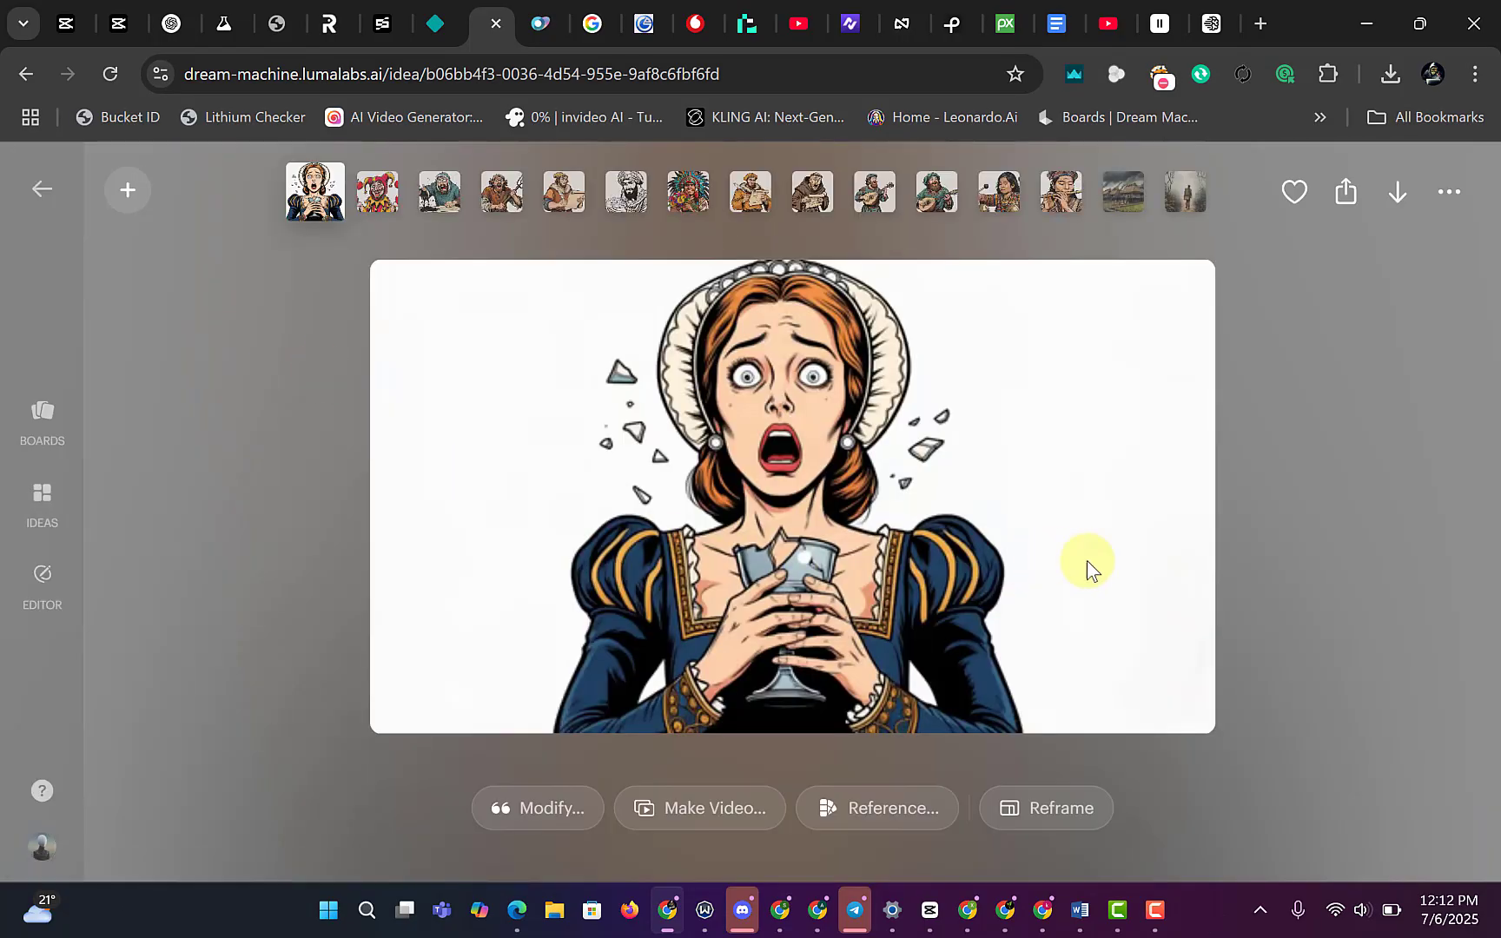
{"action": "key", "text": "Escape"}
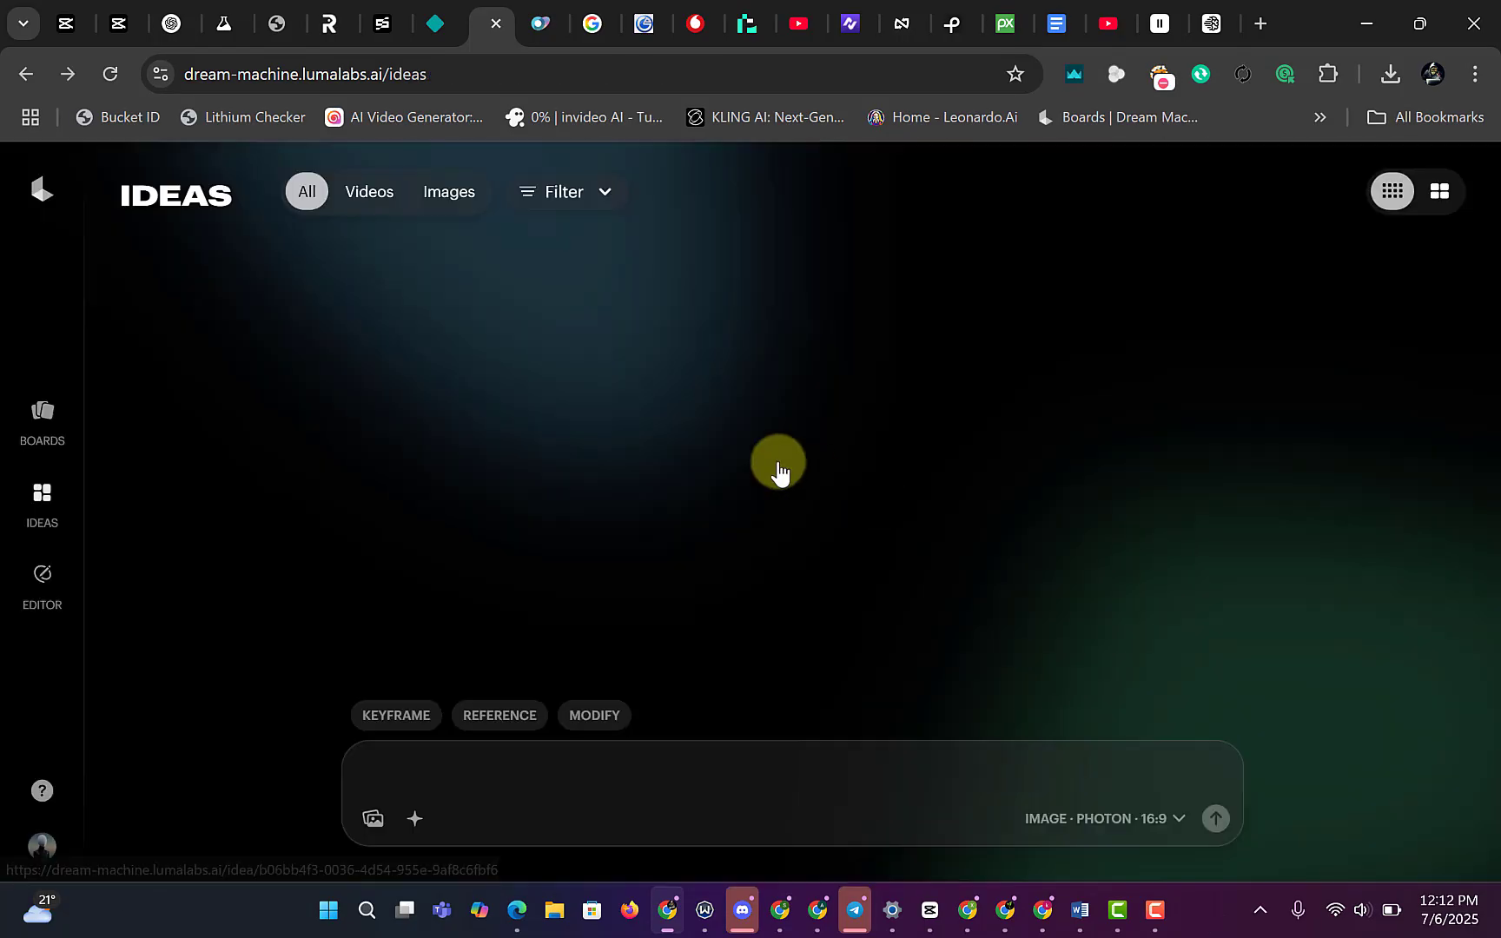
{"action": "left_click", "coordinate": [525, 348]}
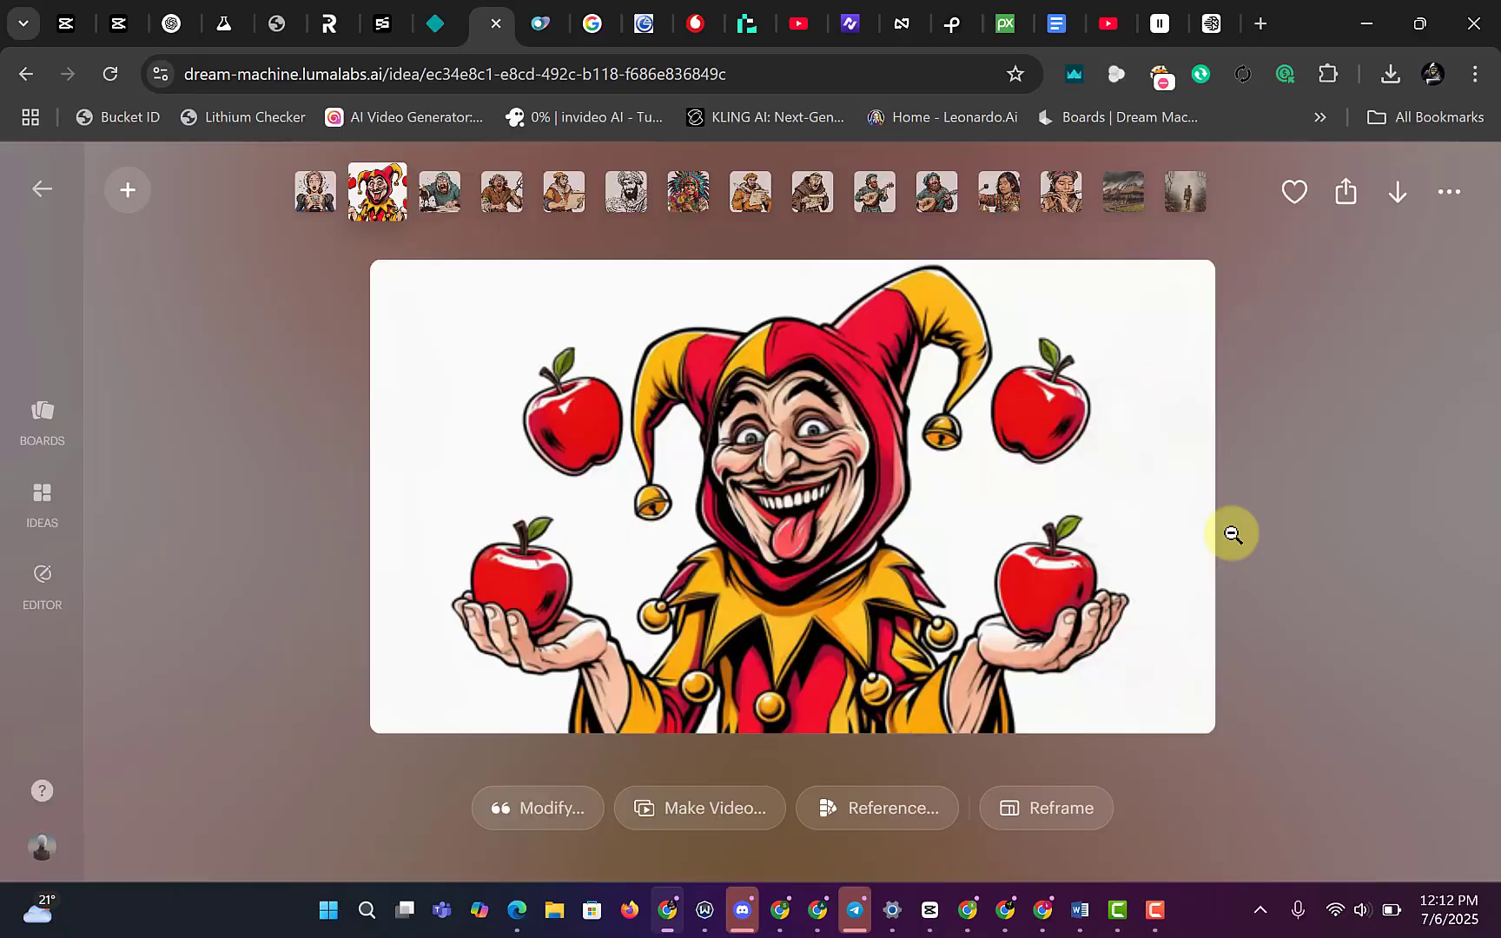
{"action": "left_click", "coordinate": [1287, 536]}
{"action": "left_click", "coordinate": [882, 374]}
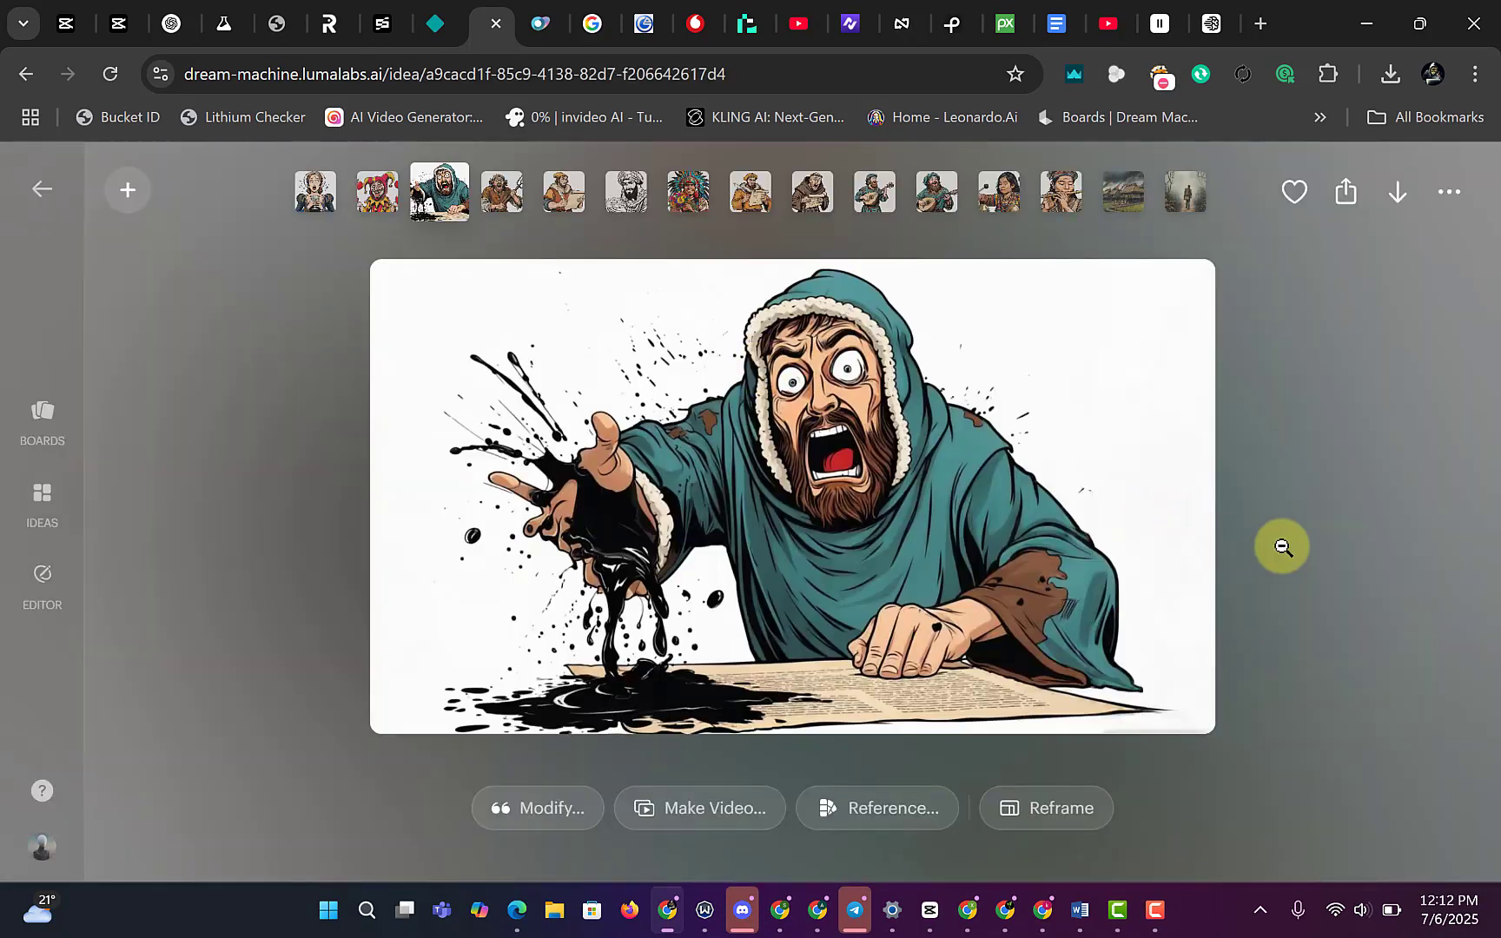
{"action": "left_click", "coordinate": [1284, 546]}
{"action": "left_click", "coordinate": [1143, 391]}
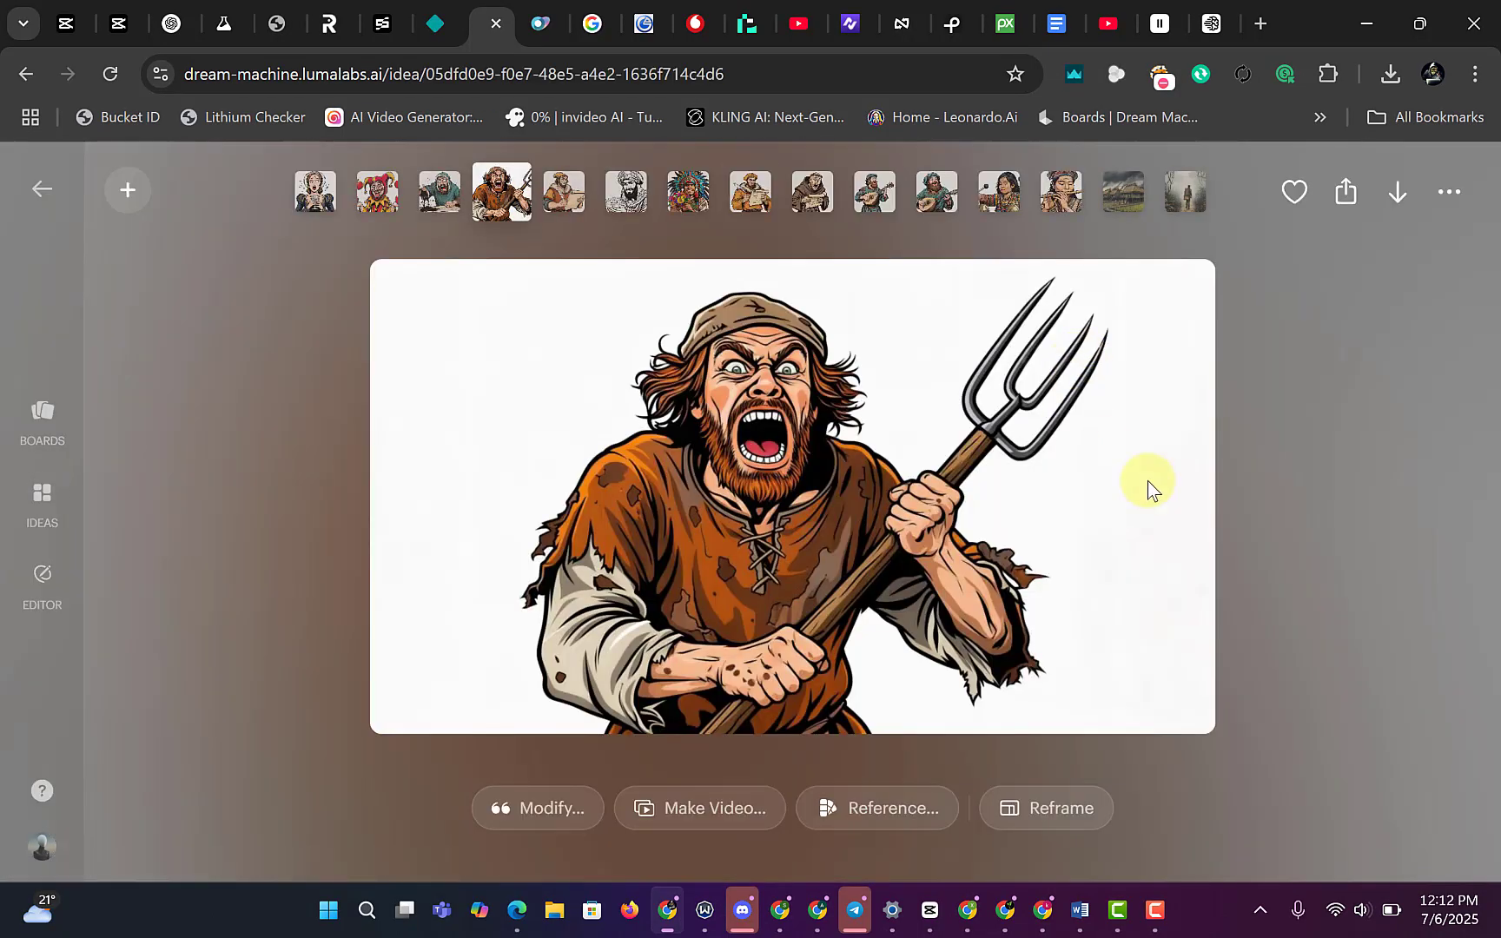
{"action": "left_click", "coordinate": [1264, 518]}
{"action": "left_click", "coordinate": [1280, 385]}
{"action": "left_click", "coordinate": [1294, 601]}
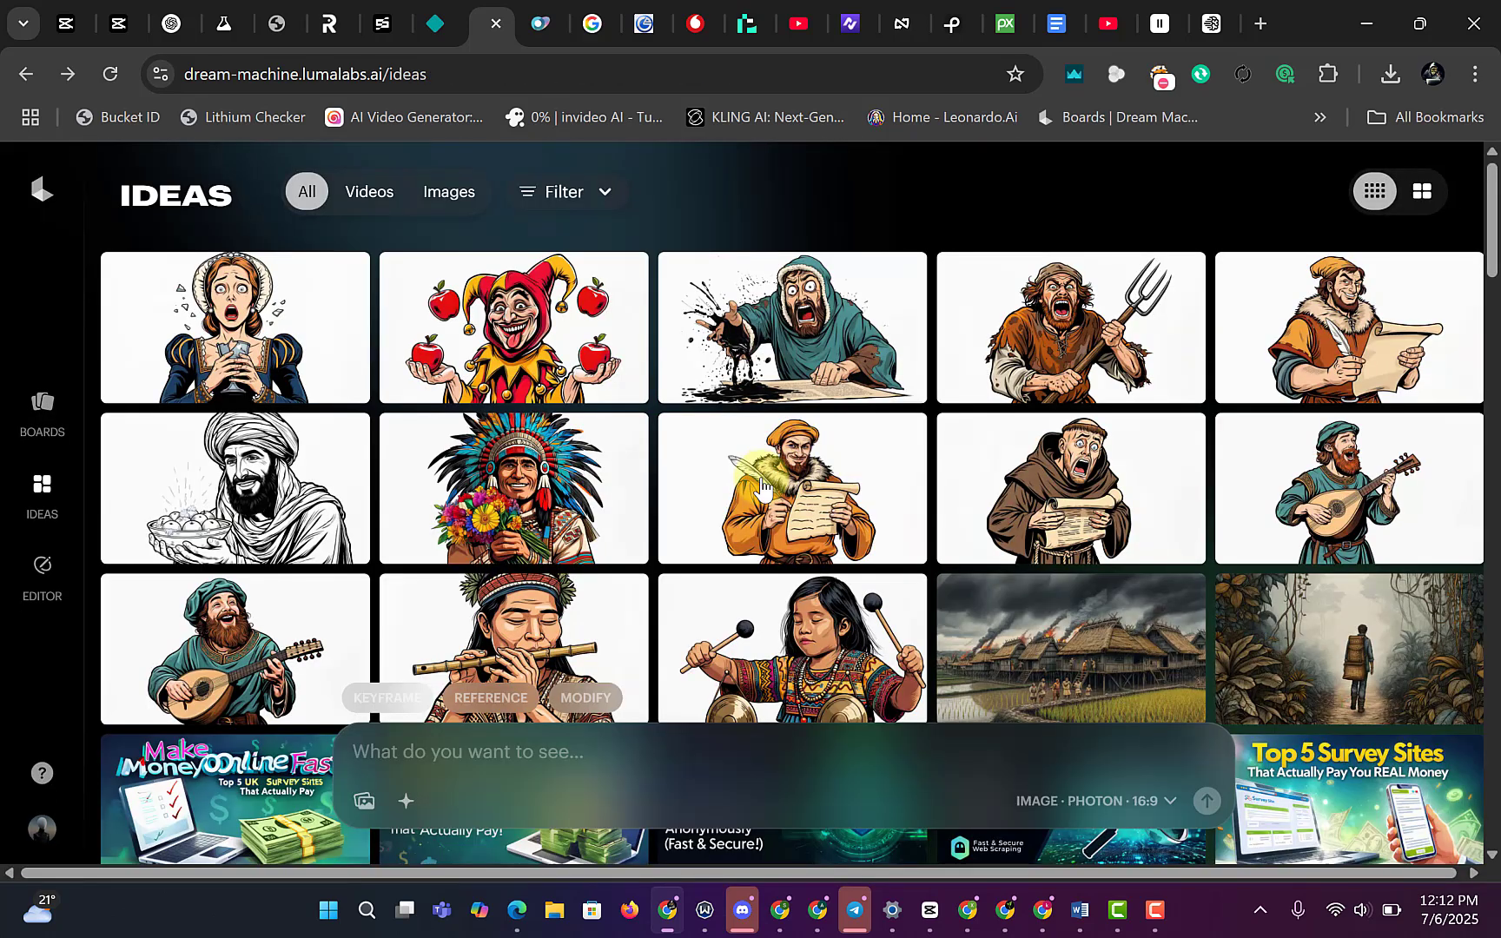
Download the image of the peasant with the pitchfork and return to the Ideas gallery.
{"action": "left_click", "coordinate": [1086, 345]}
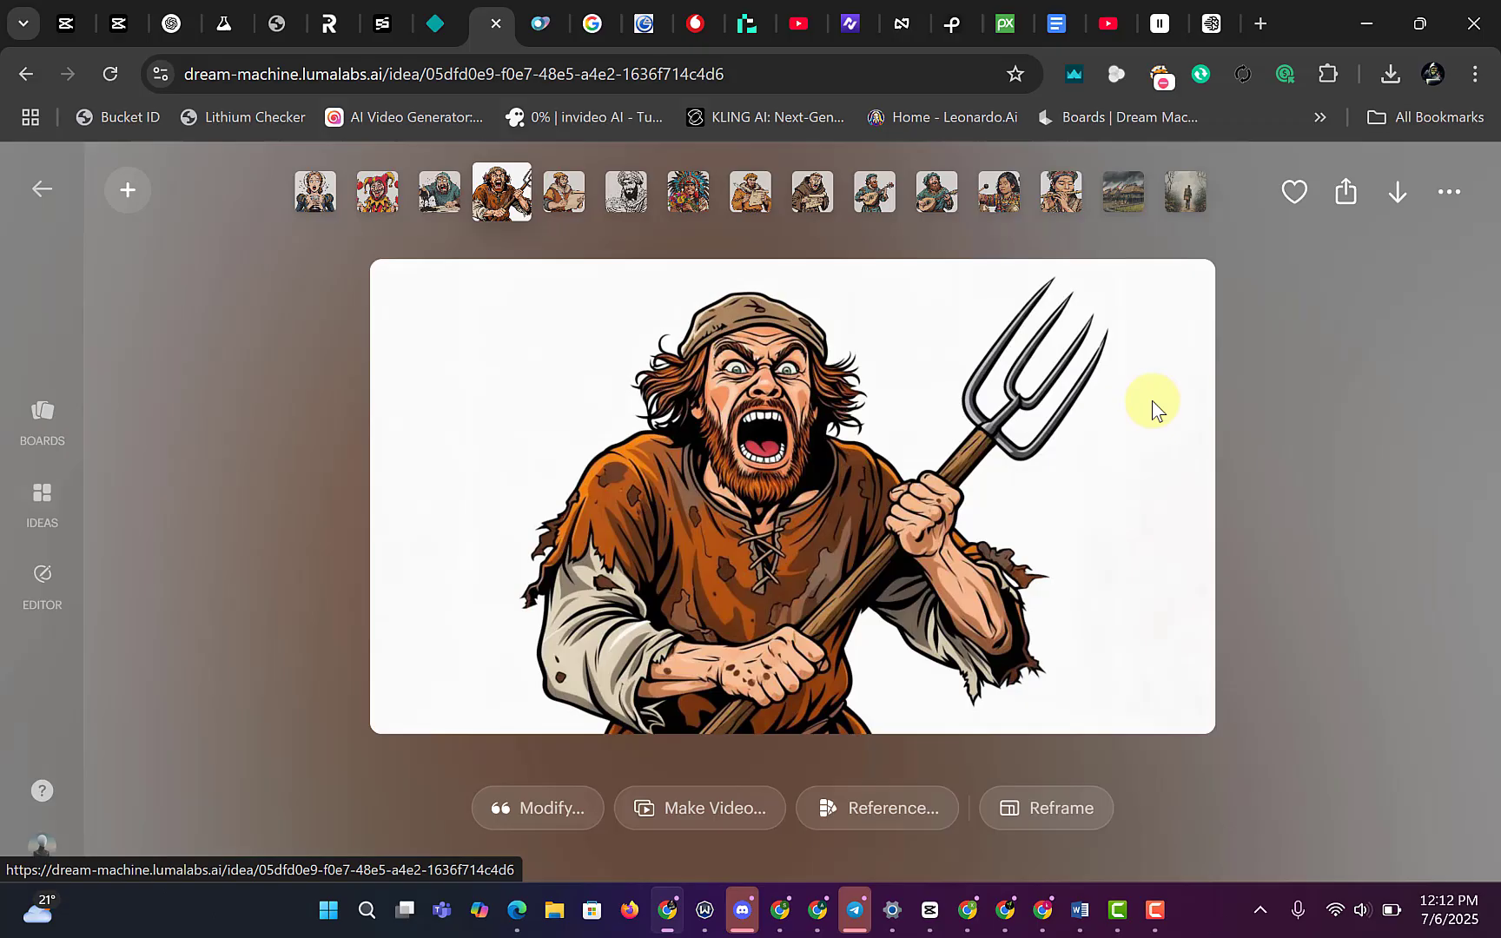
{"action": "left_click", "coordinate": [1397, 204]}
{"action": "left_click", "coordinate": [1311, 395]}
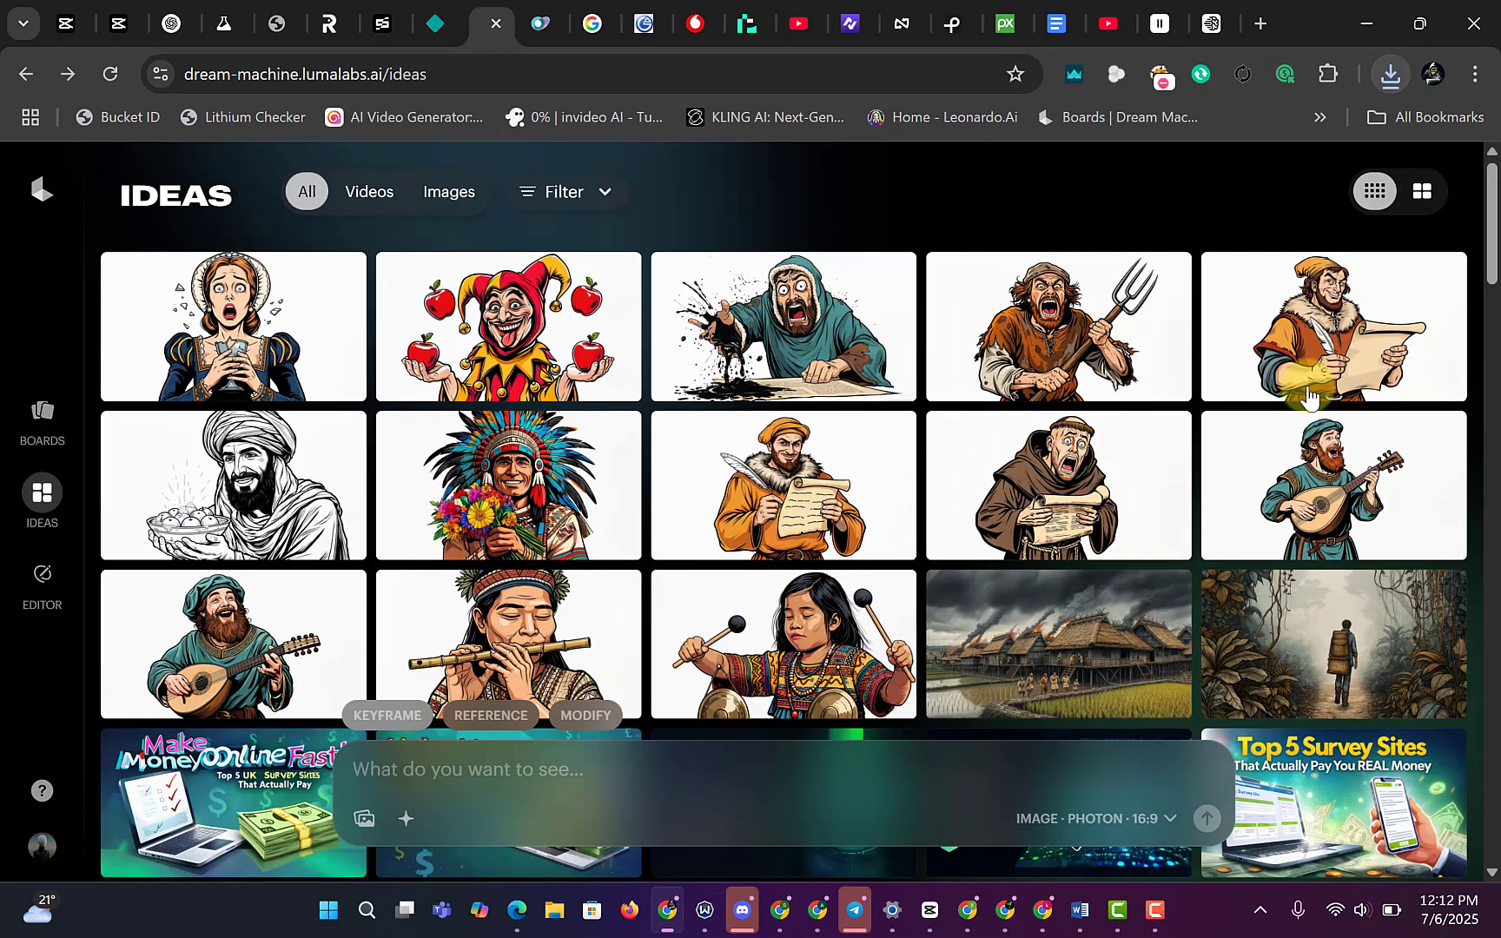
Download the image of the fur-collared man holding a quill and blank parchment, then return to the gallery.
{"action": "left_click", "coordinate": [1334, 369]}
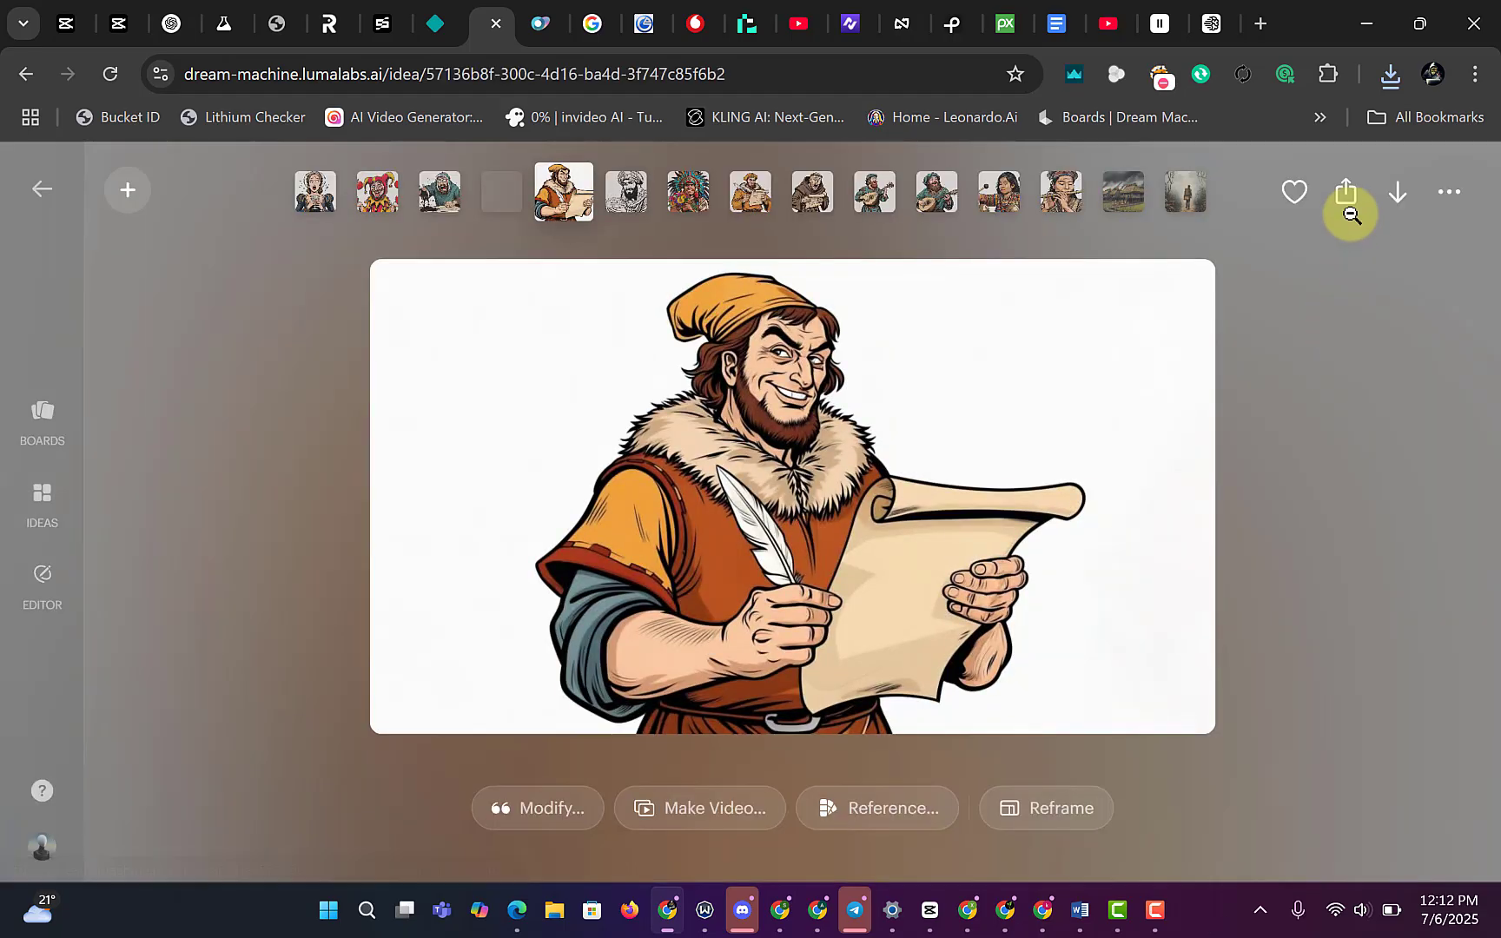
{"action": "left_click", "coordinate": [1396, 209]}
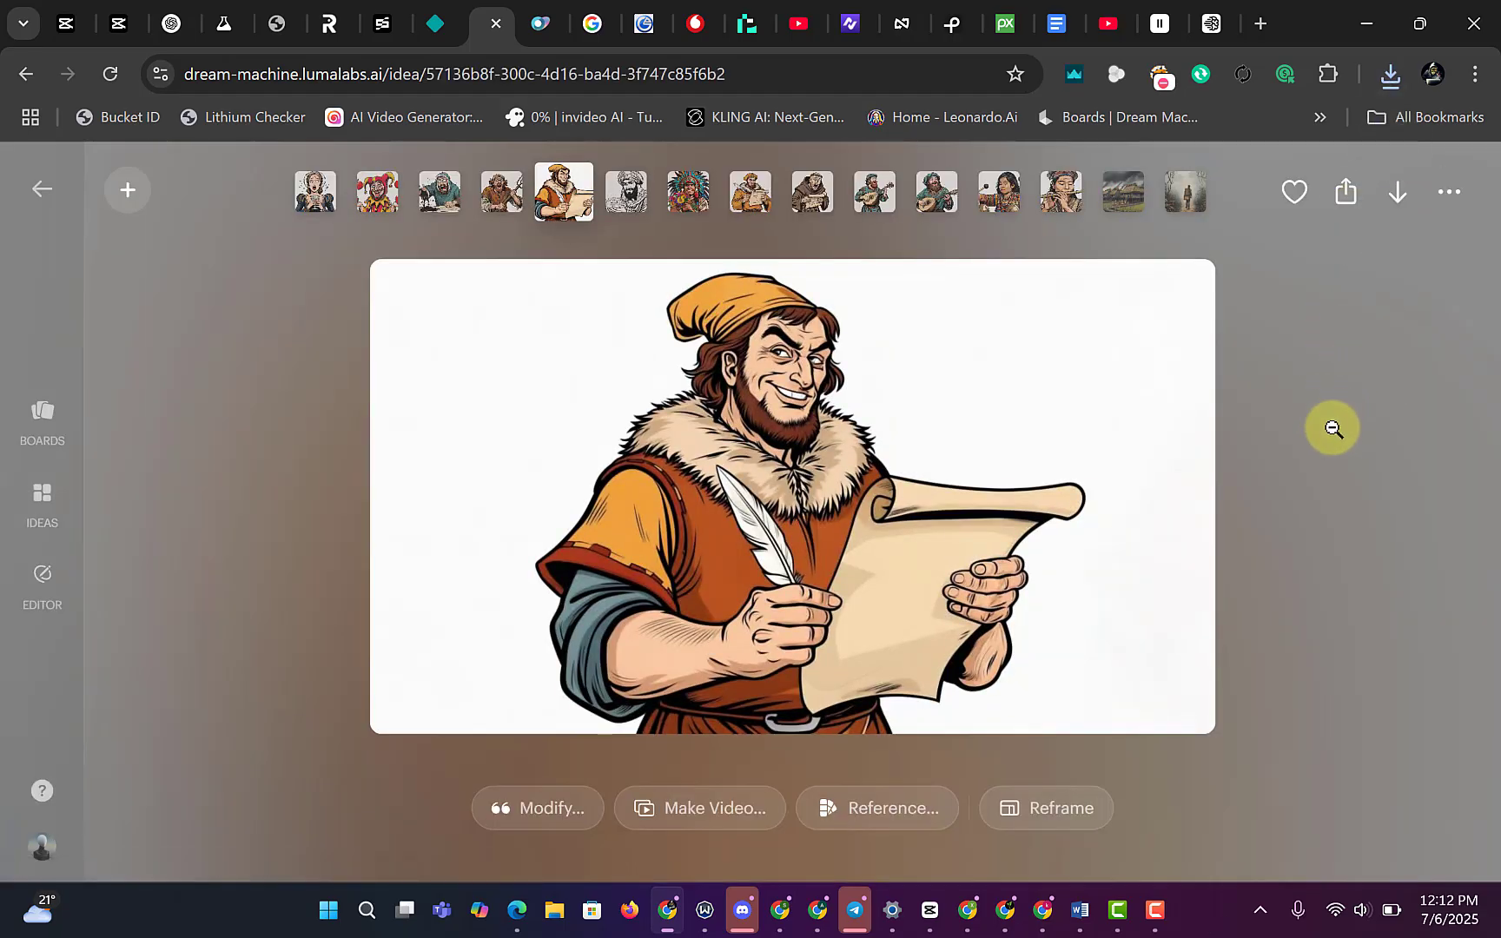
{"action": "left_click", "coordinate": [1321, 473]}
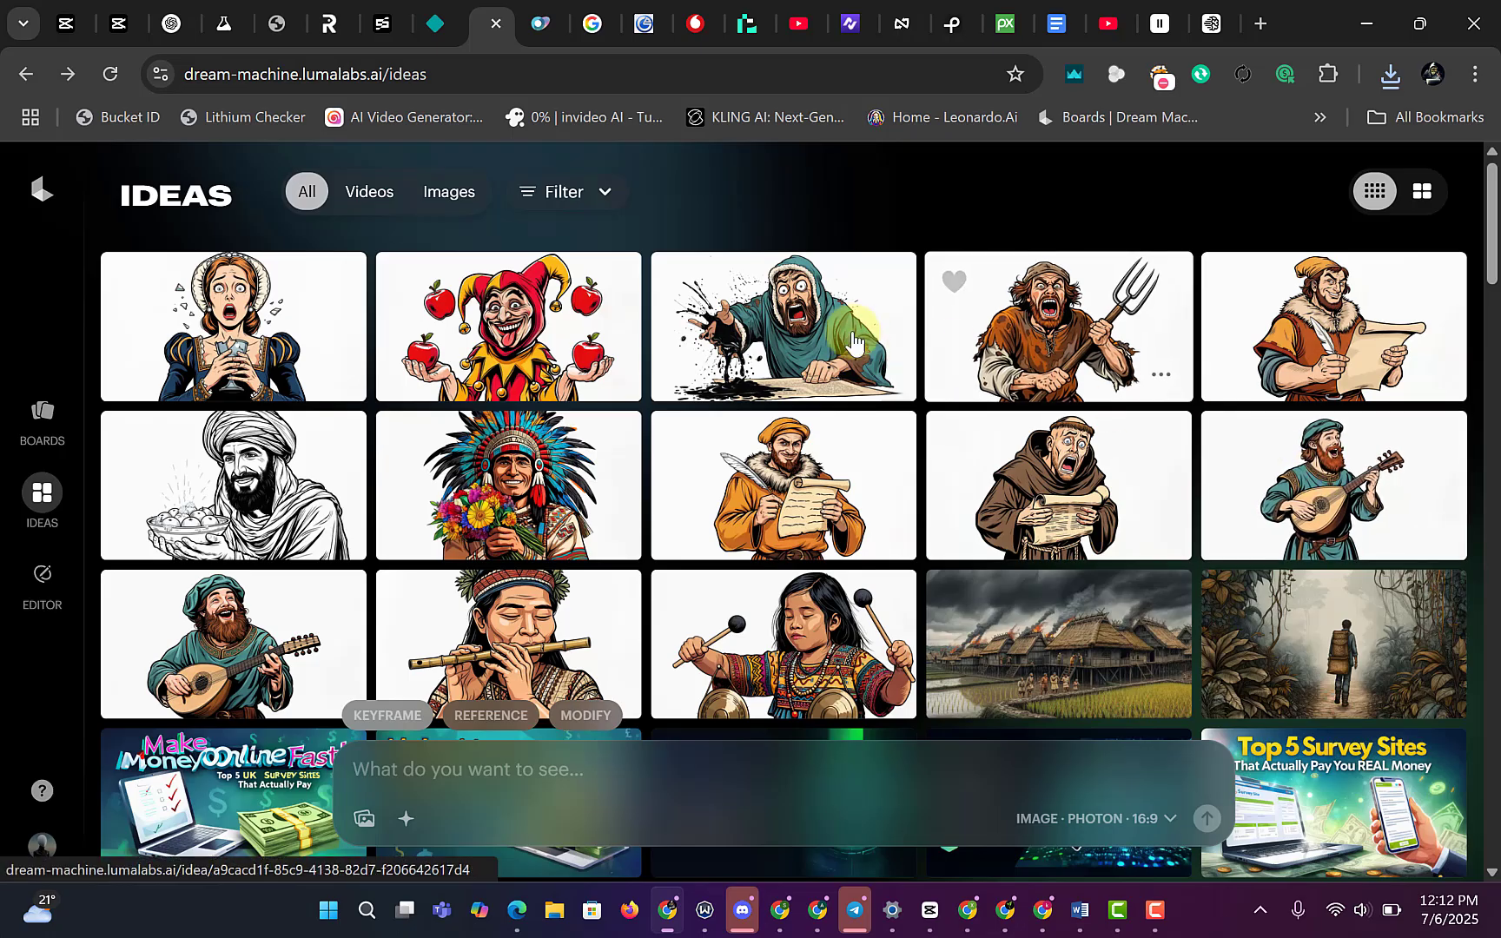
Download the images of the ink-splattered scribe and the noblewoman with the broken goblet, returning to the Ideas gallery after each.
{"action": "left_click", "coordinate": [741, 332]}
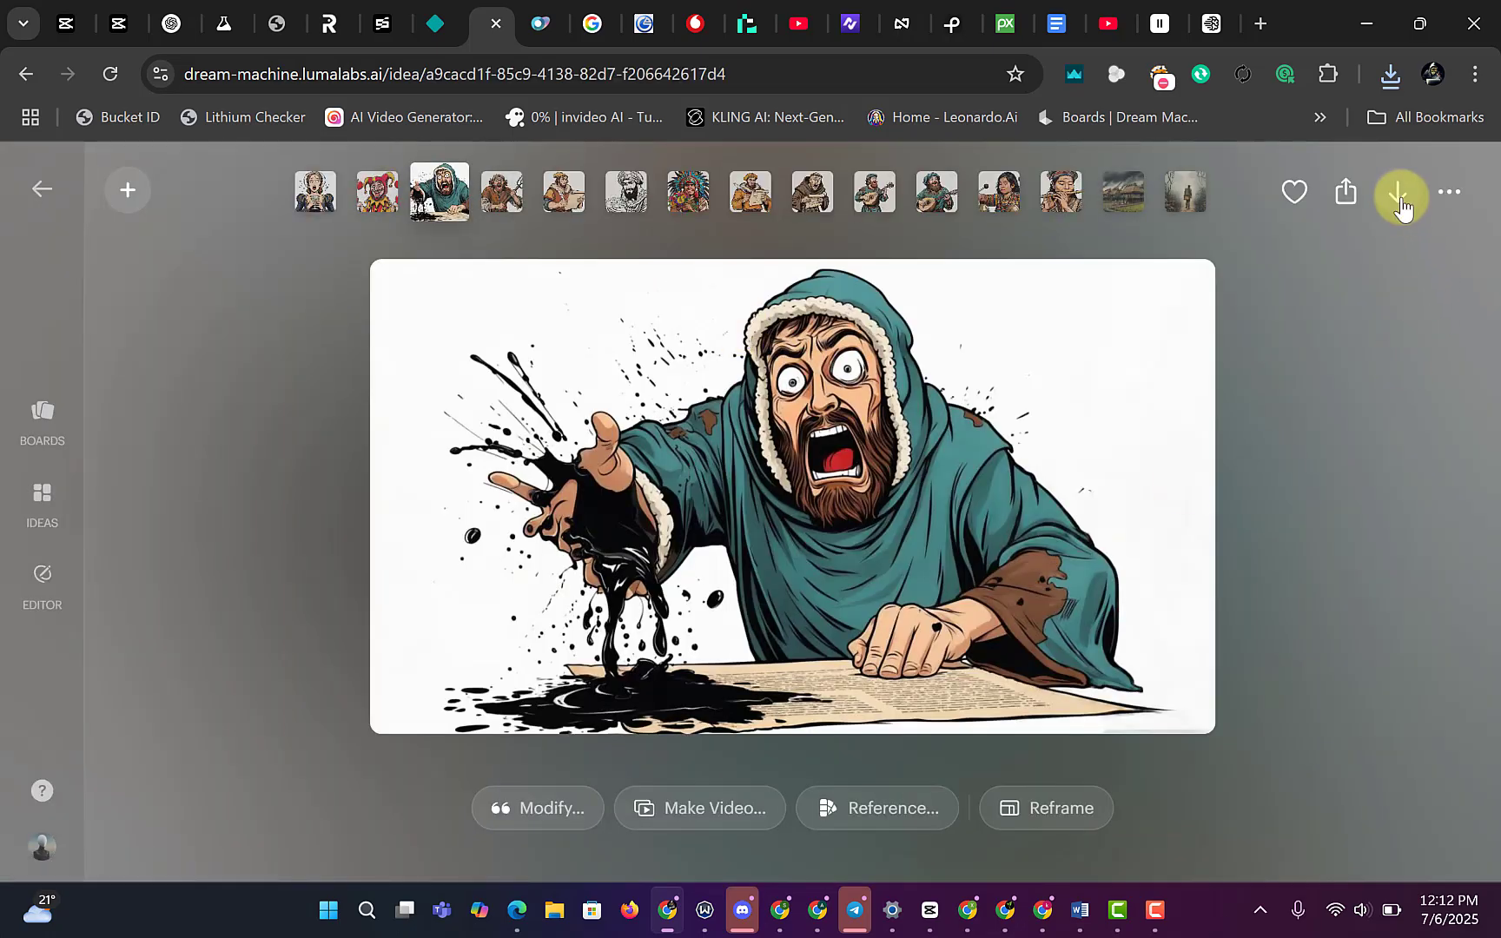
{"action": "left_click", "coordinate": [1287, 488]}
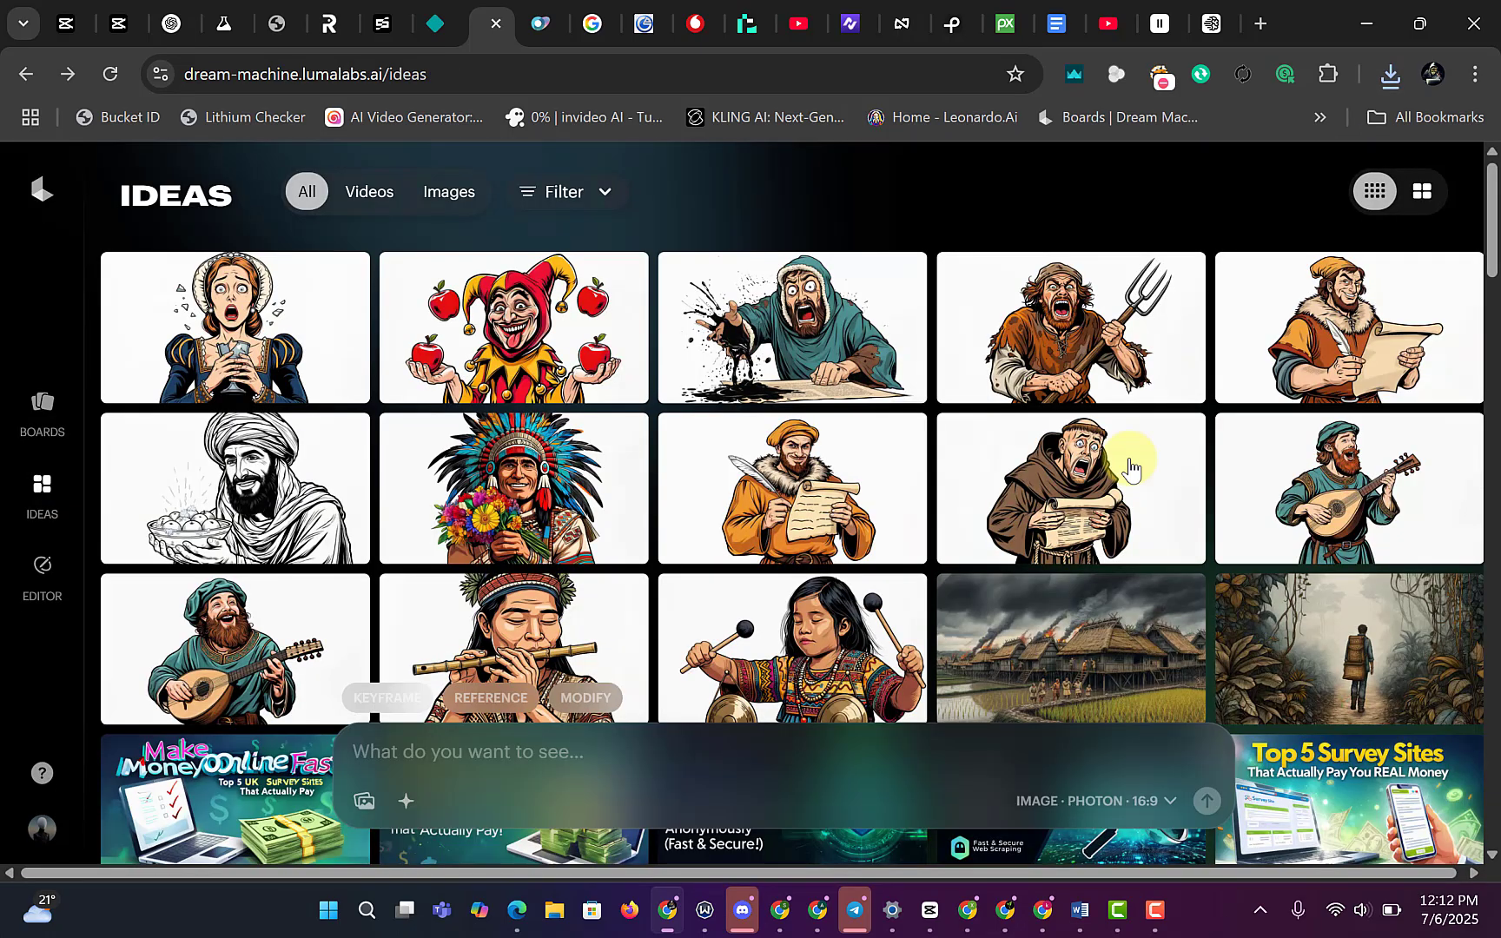
{"action": "left_click", "coordinate": [268, 360]}
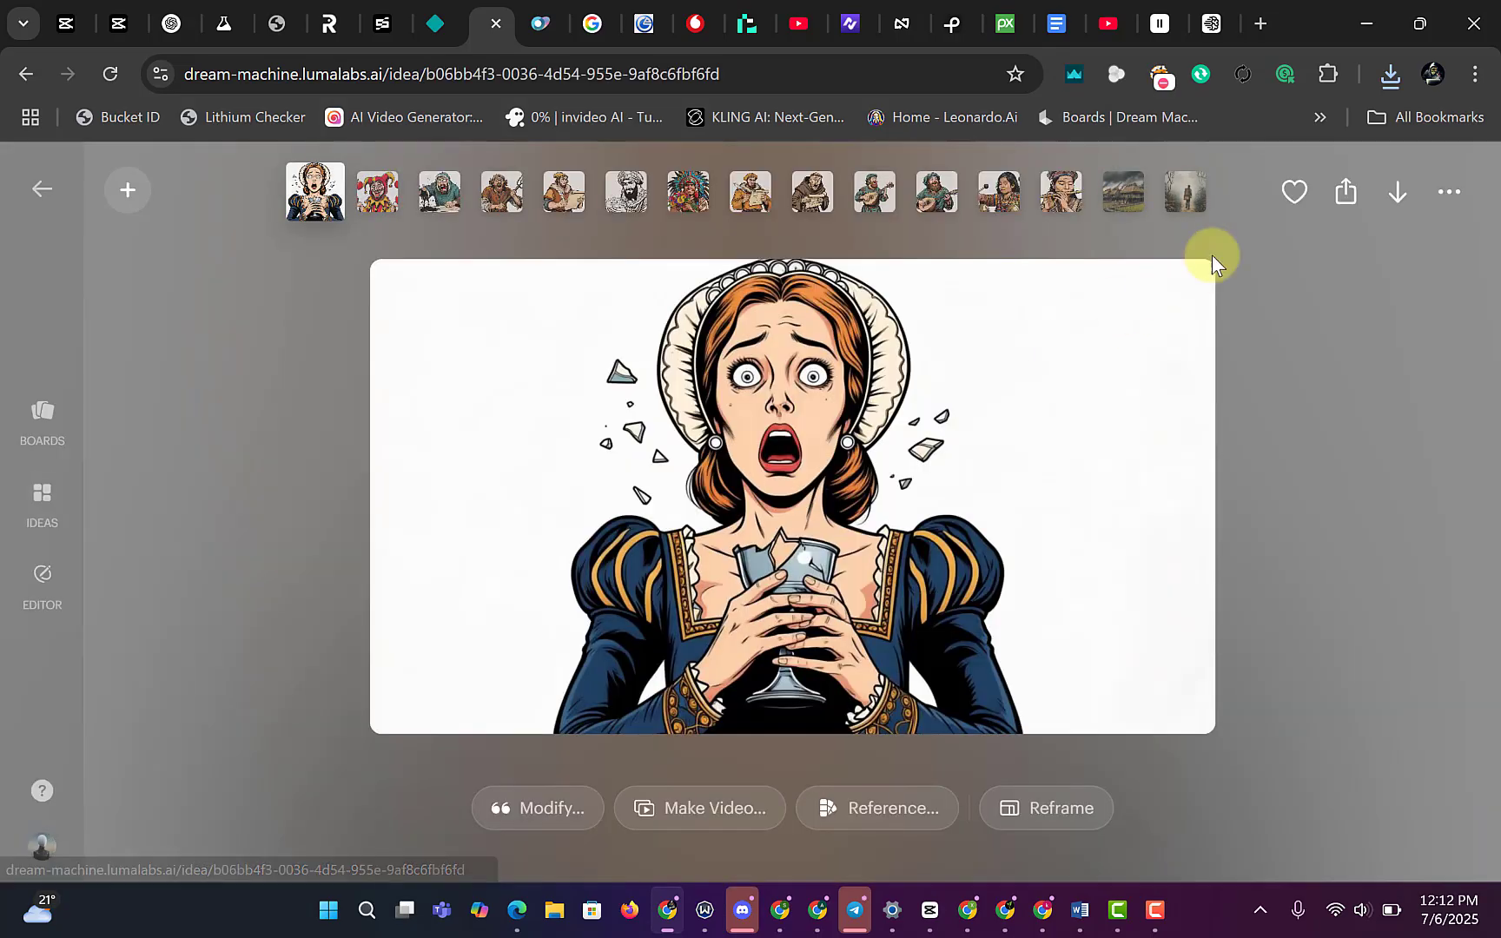
{"action": "left_click", "coordinate": [1399, 188]}
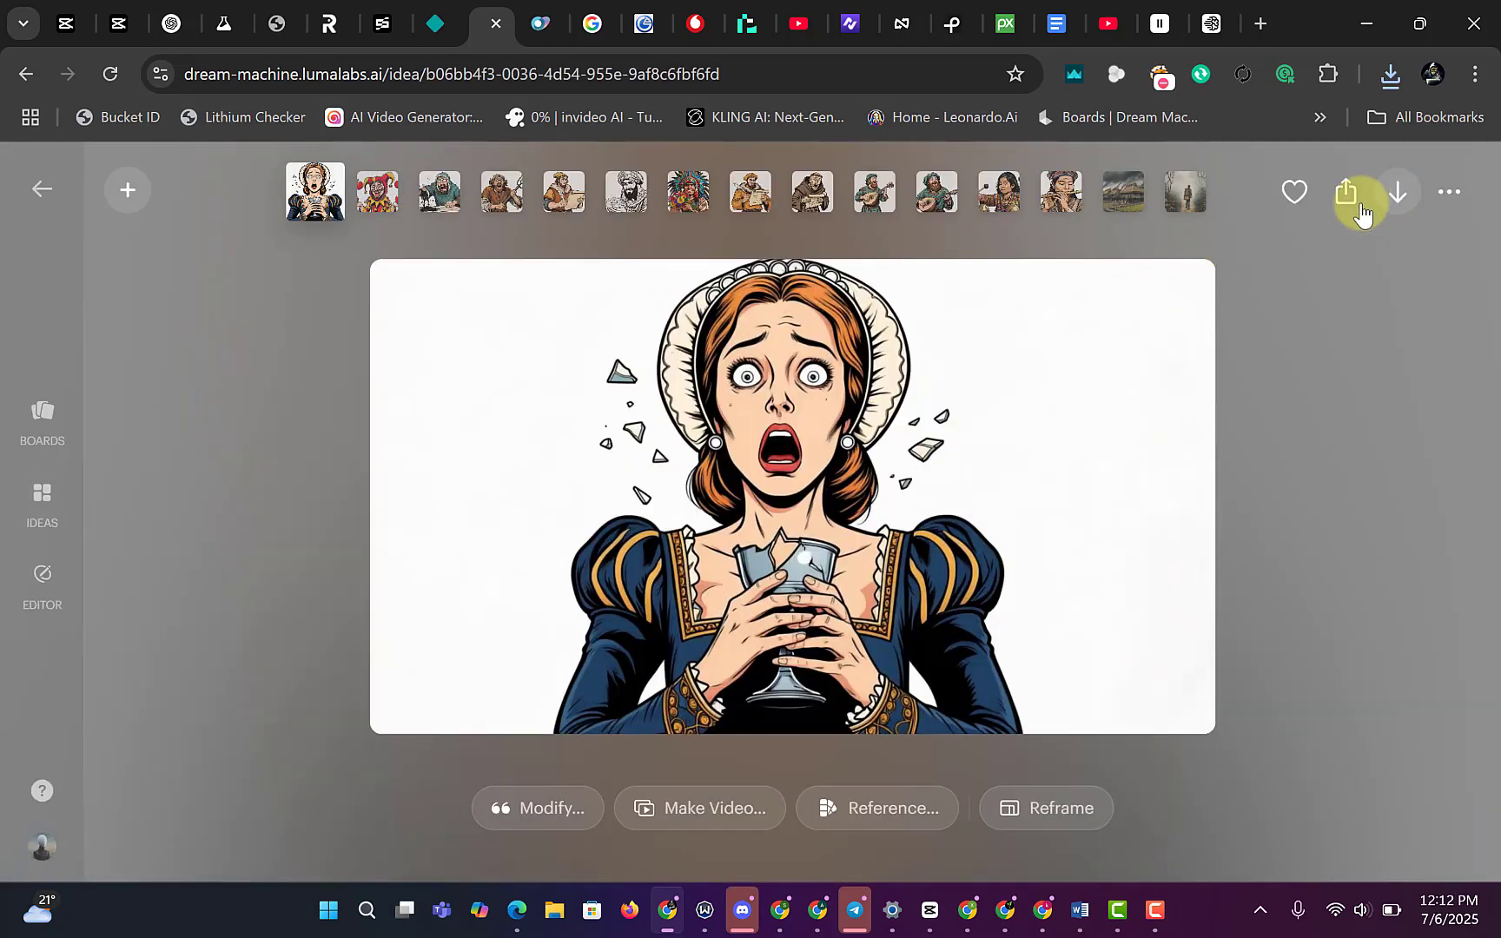
{"action": "left_click", "coordinate": [1325, 419]}
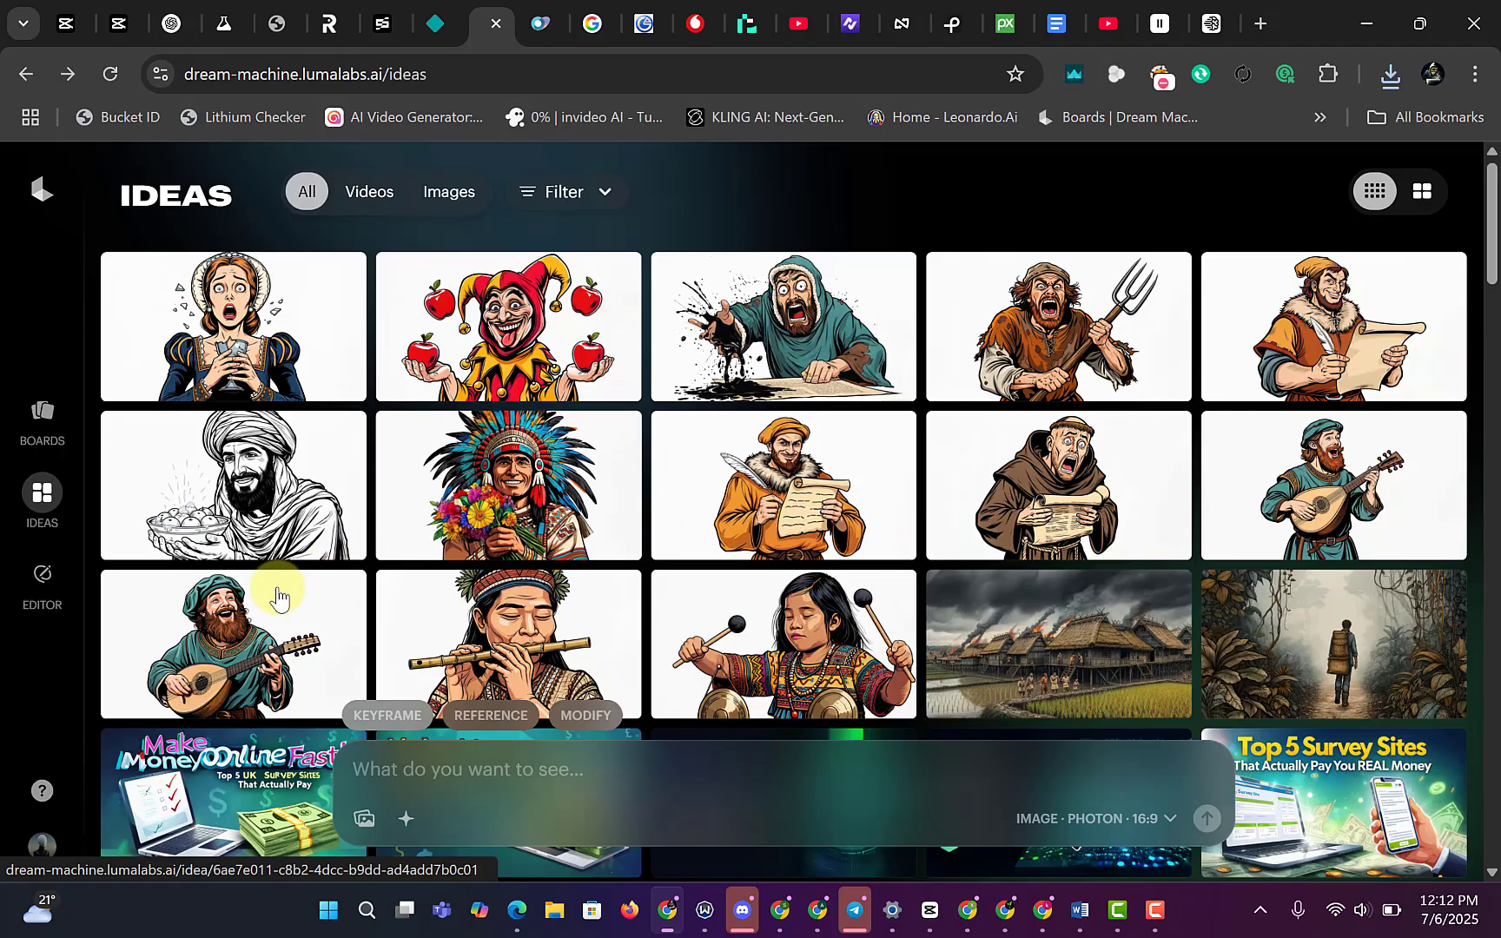
Show the latest download in the Downloads folder, select the seven comic character JPEGs, and add them to the Canva uploads.
{"action": "left_click", "coordinate": [1391, 73]}
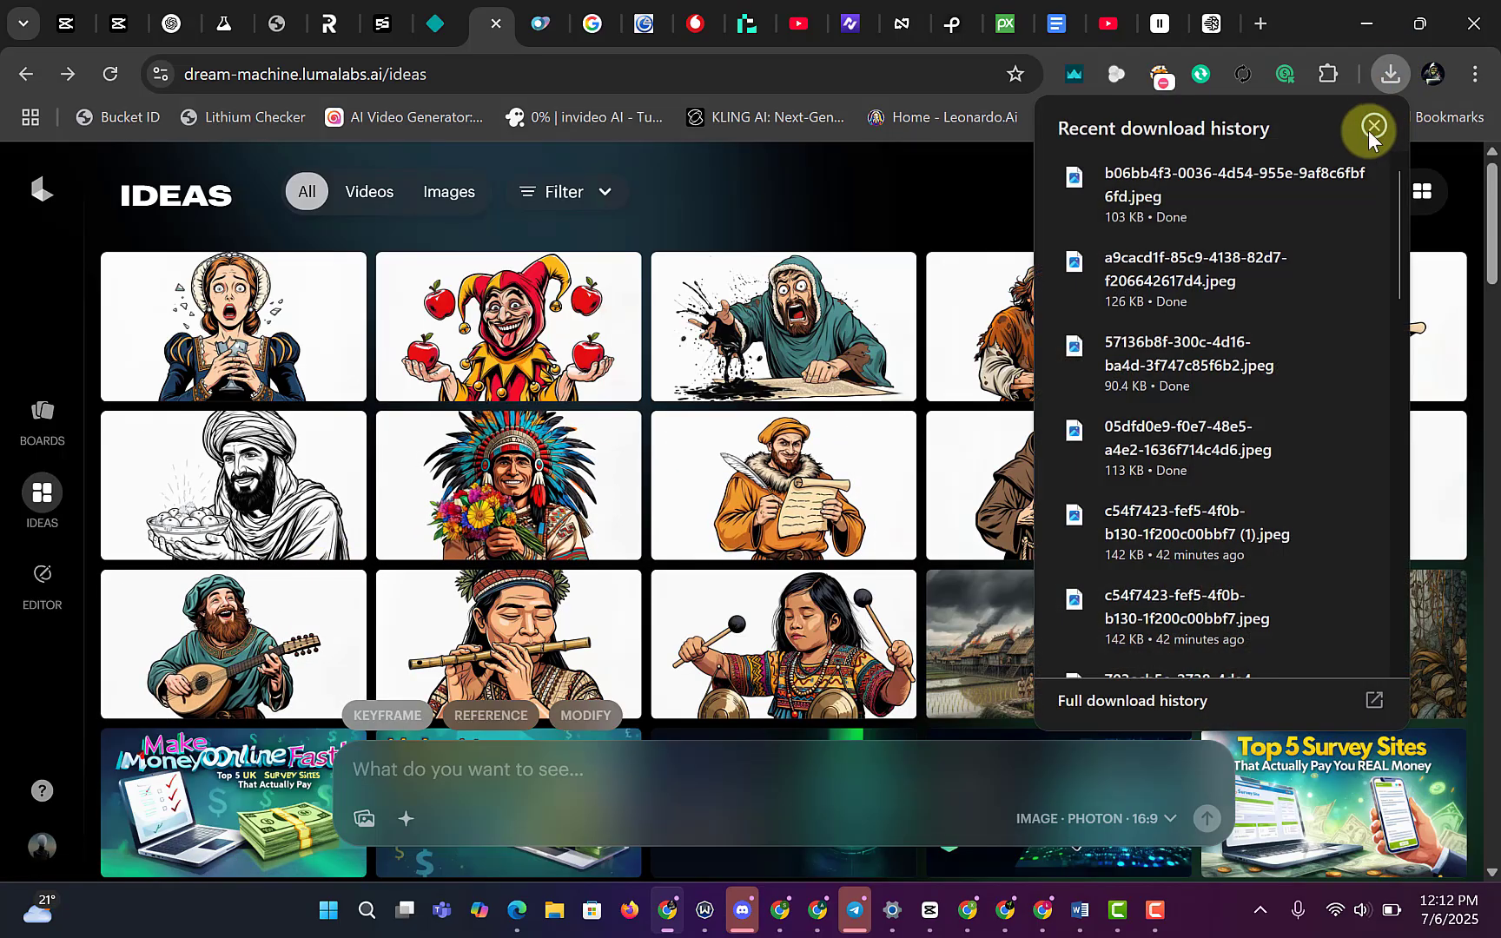
{"action": "left_click", "coordinate": [1303, 179]}
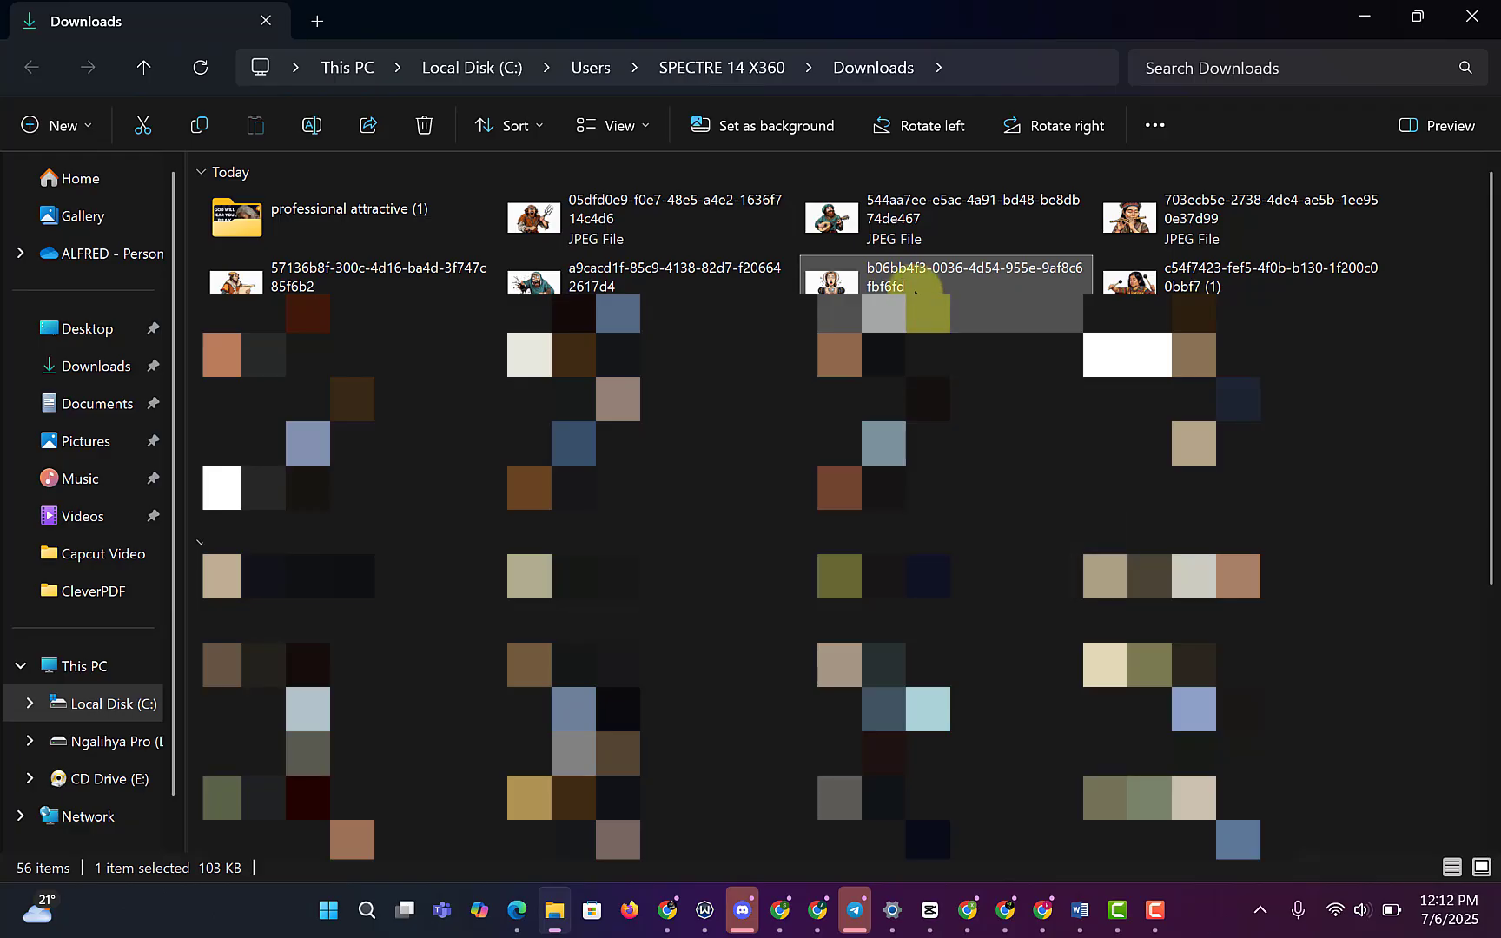
{"action": "left_click", "coordinate": [877, 219], "text": "ctrl"}
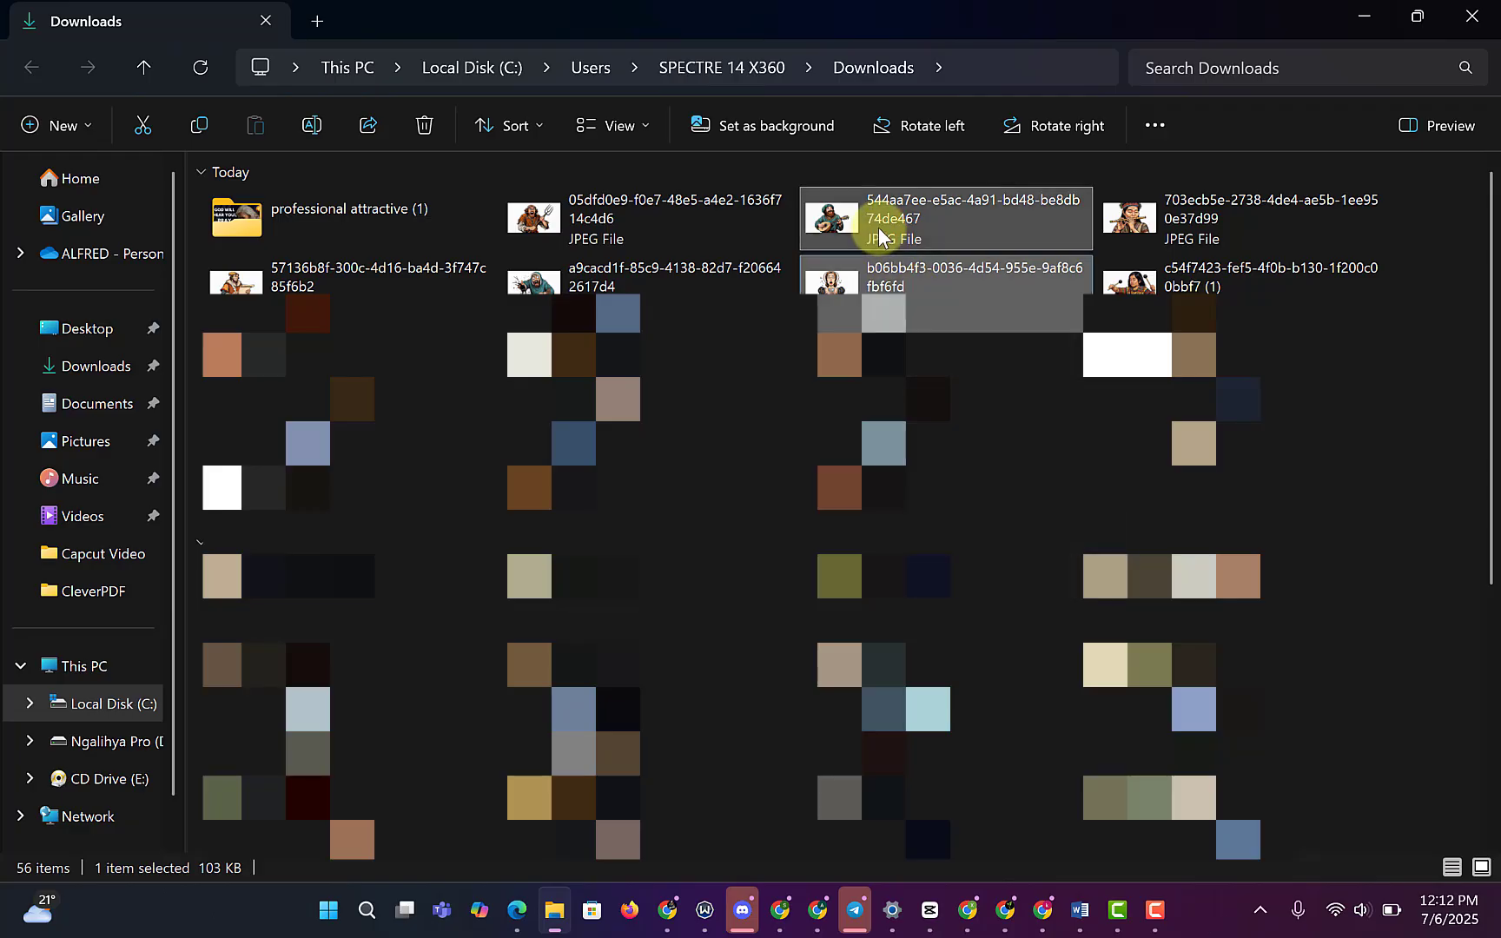
{"action": "left_click", "coordinate": [622, 222], "text": "ctrl"}
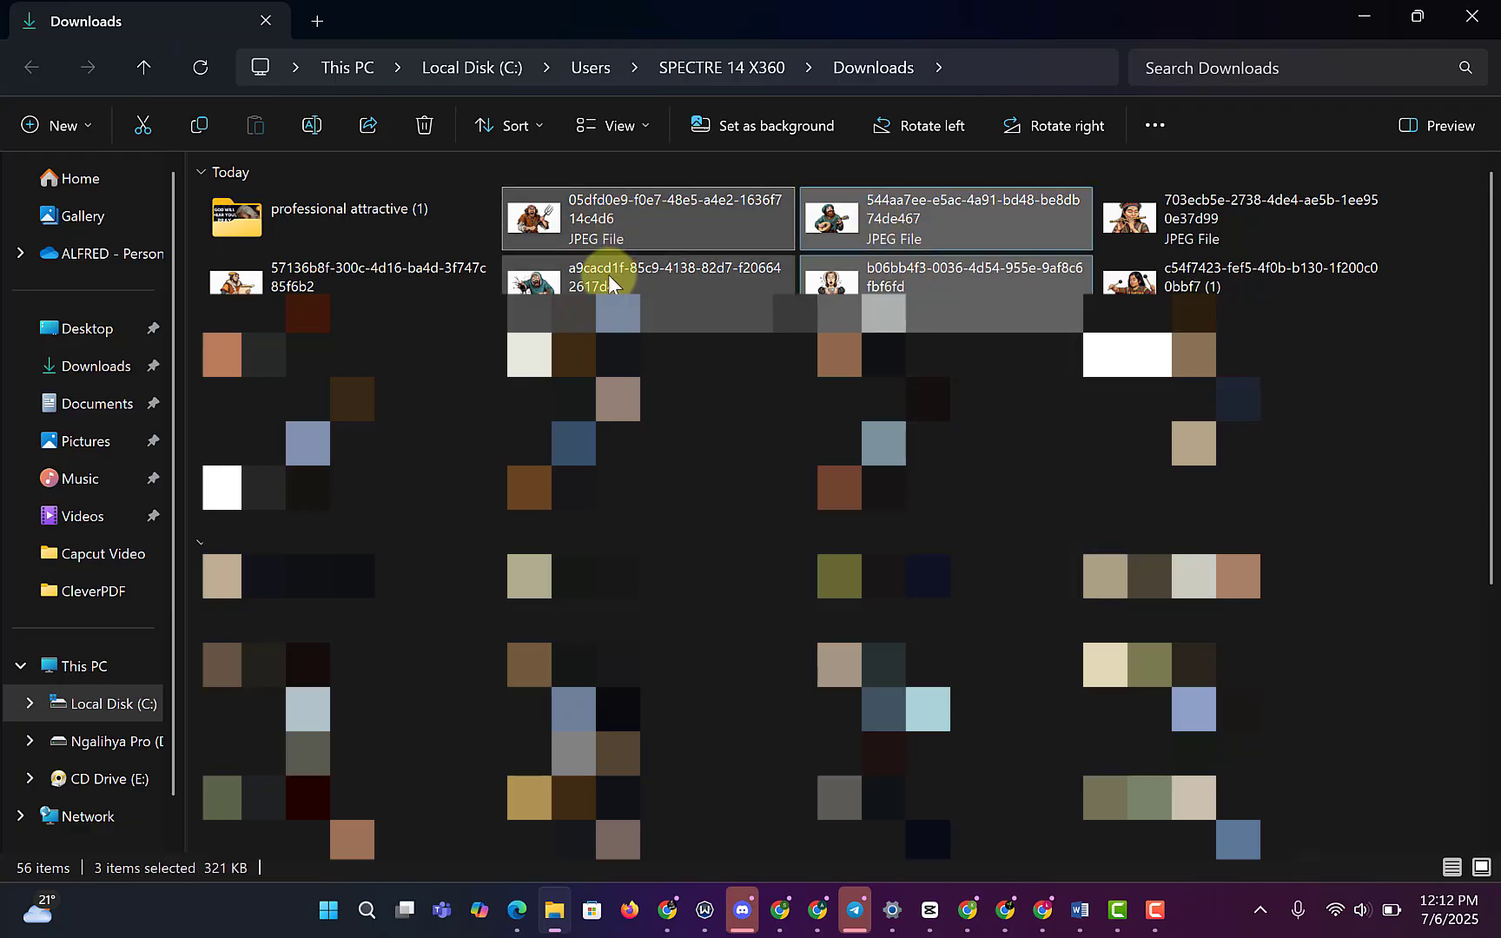
{"action": "left_click", "coordinate": [441, 276], "text": "ctrl"}
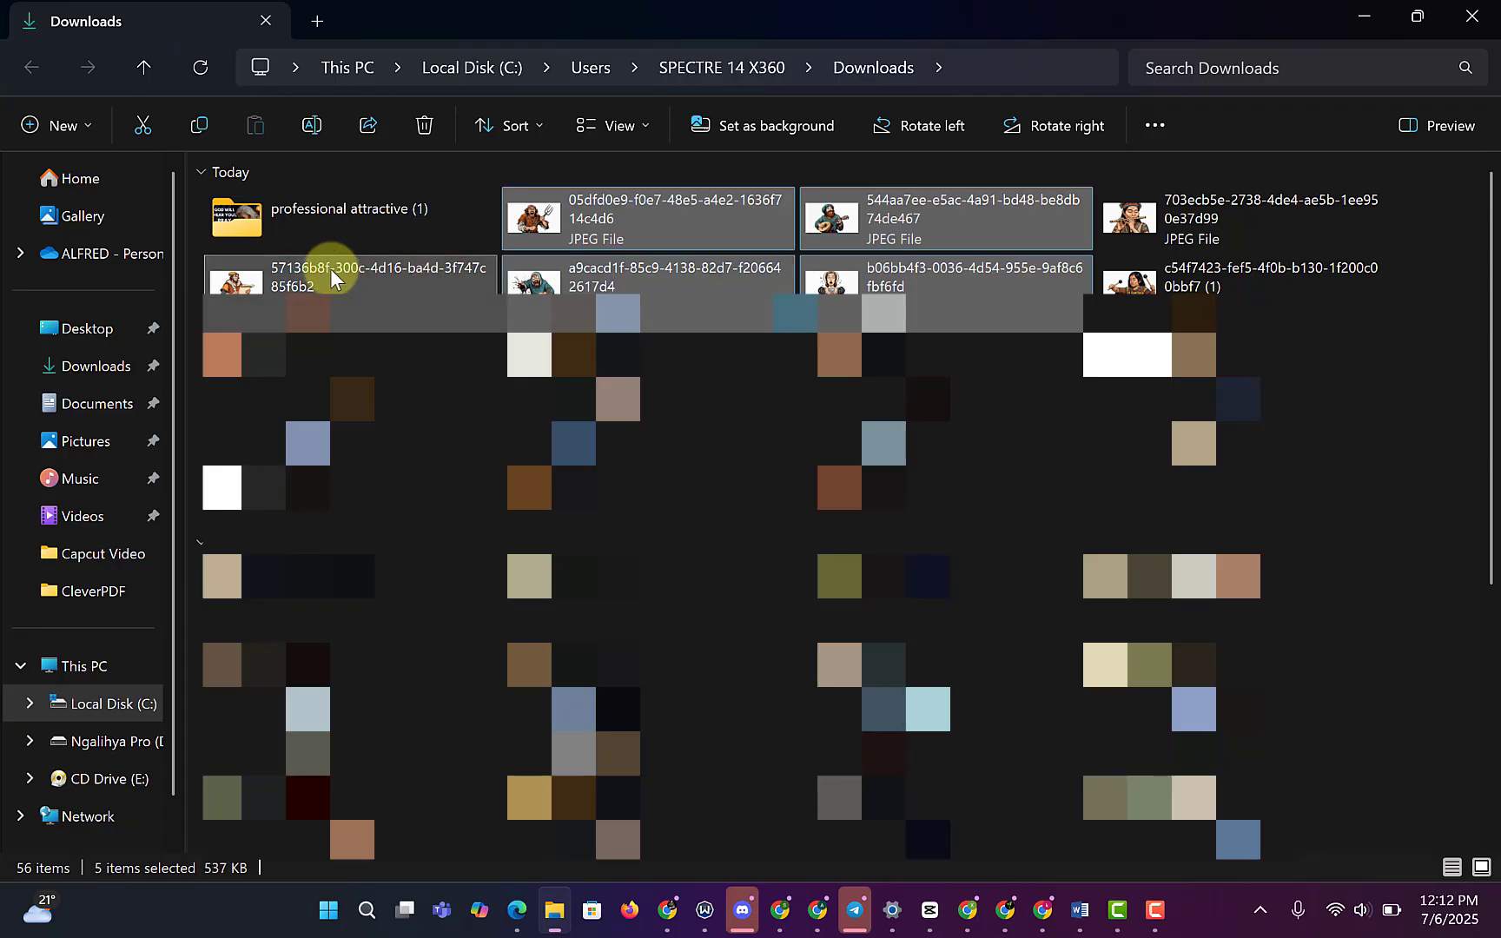
{"action": "left_click", "coordinate": [1164, 235], "text": "ctrl"}
{"action": "left_click", "coordinate": [982, 222], "text": "ctrl"}
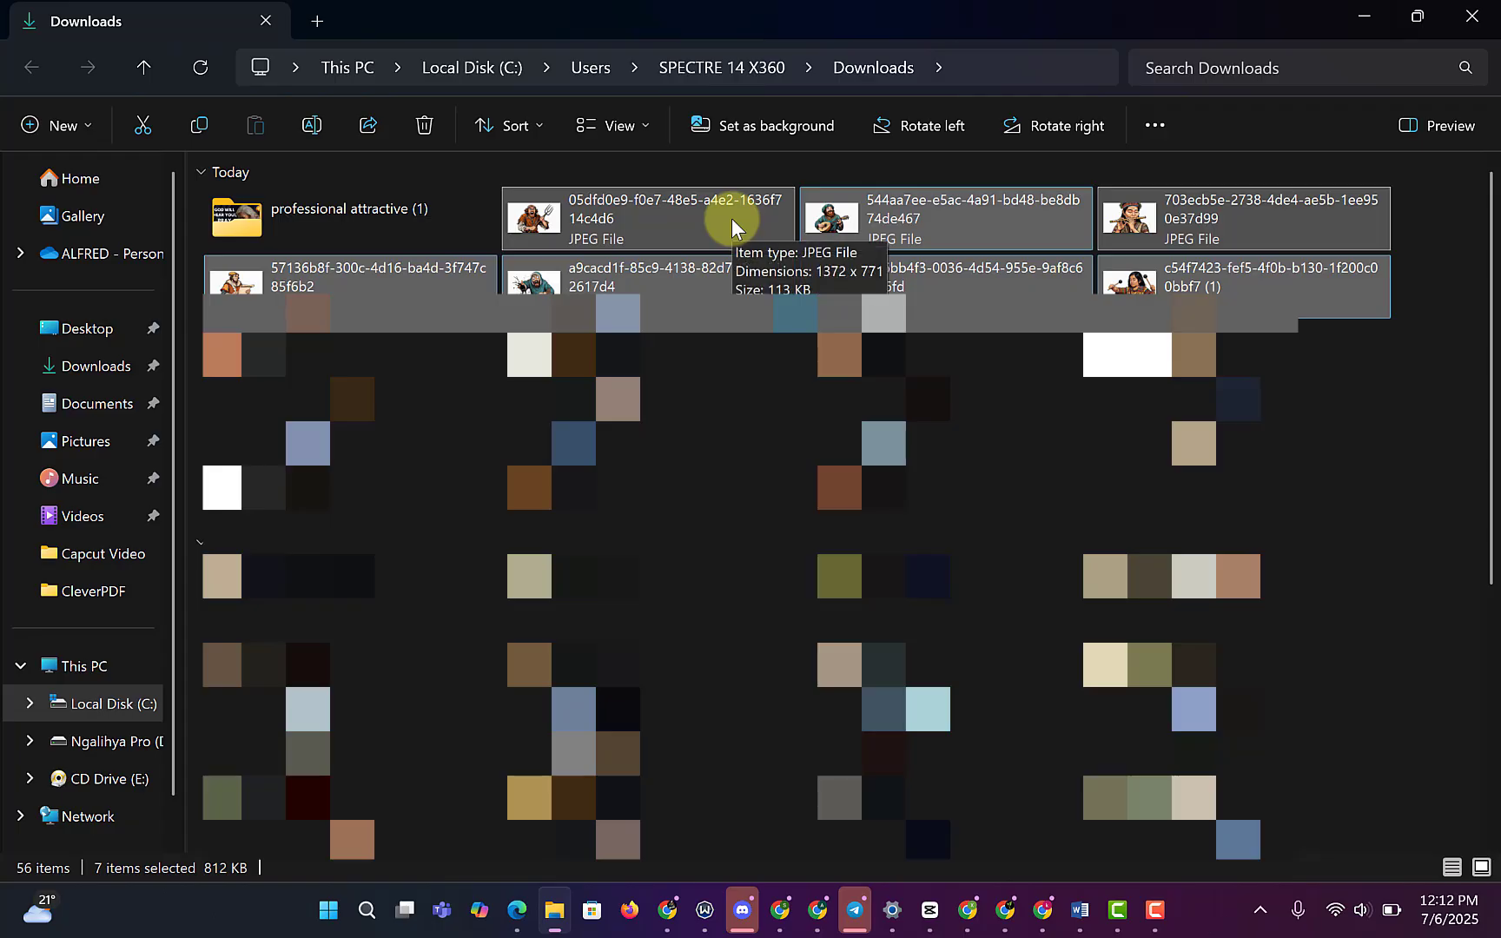
{"action": "left_click_drag", "start_coordinate": [732, 218], "coordinate": [259, 295]}
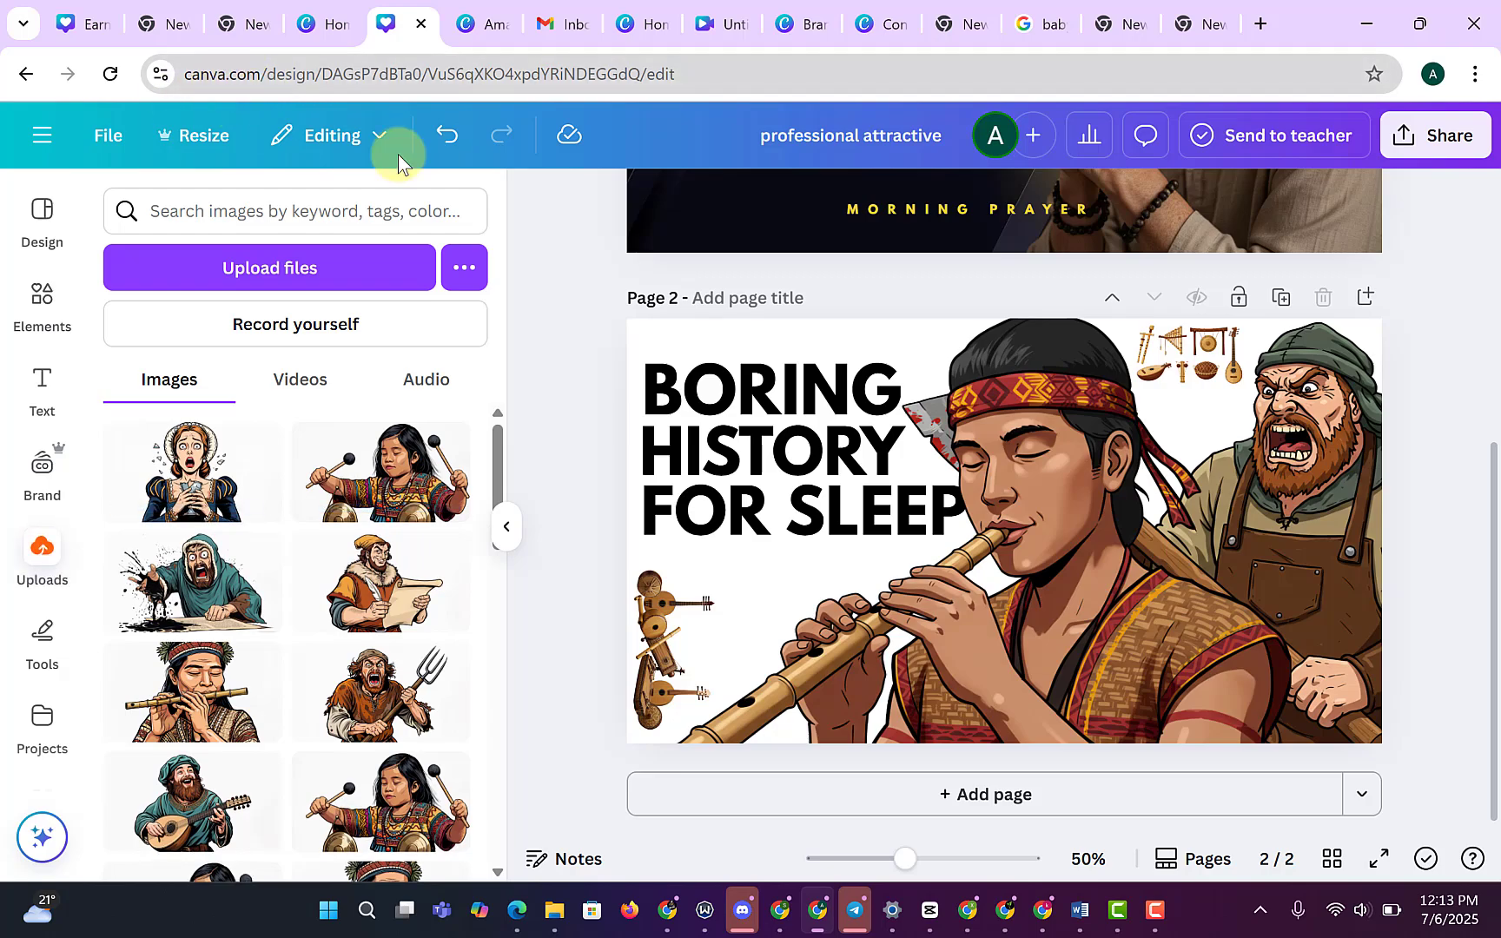
Add a blank page after page 2 in Canva and search the design templates for "youtube thumbnail".
{"action": "left_click", "coordinate": [1367, 299]}
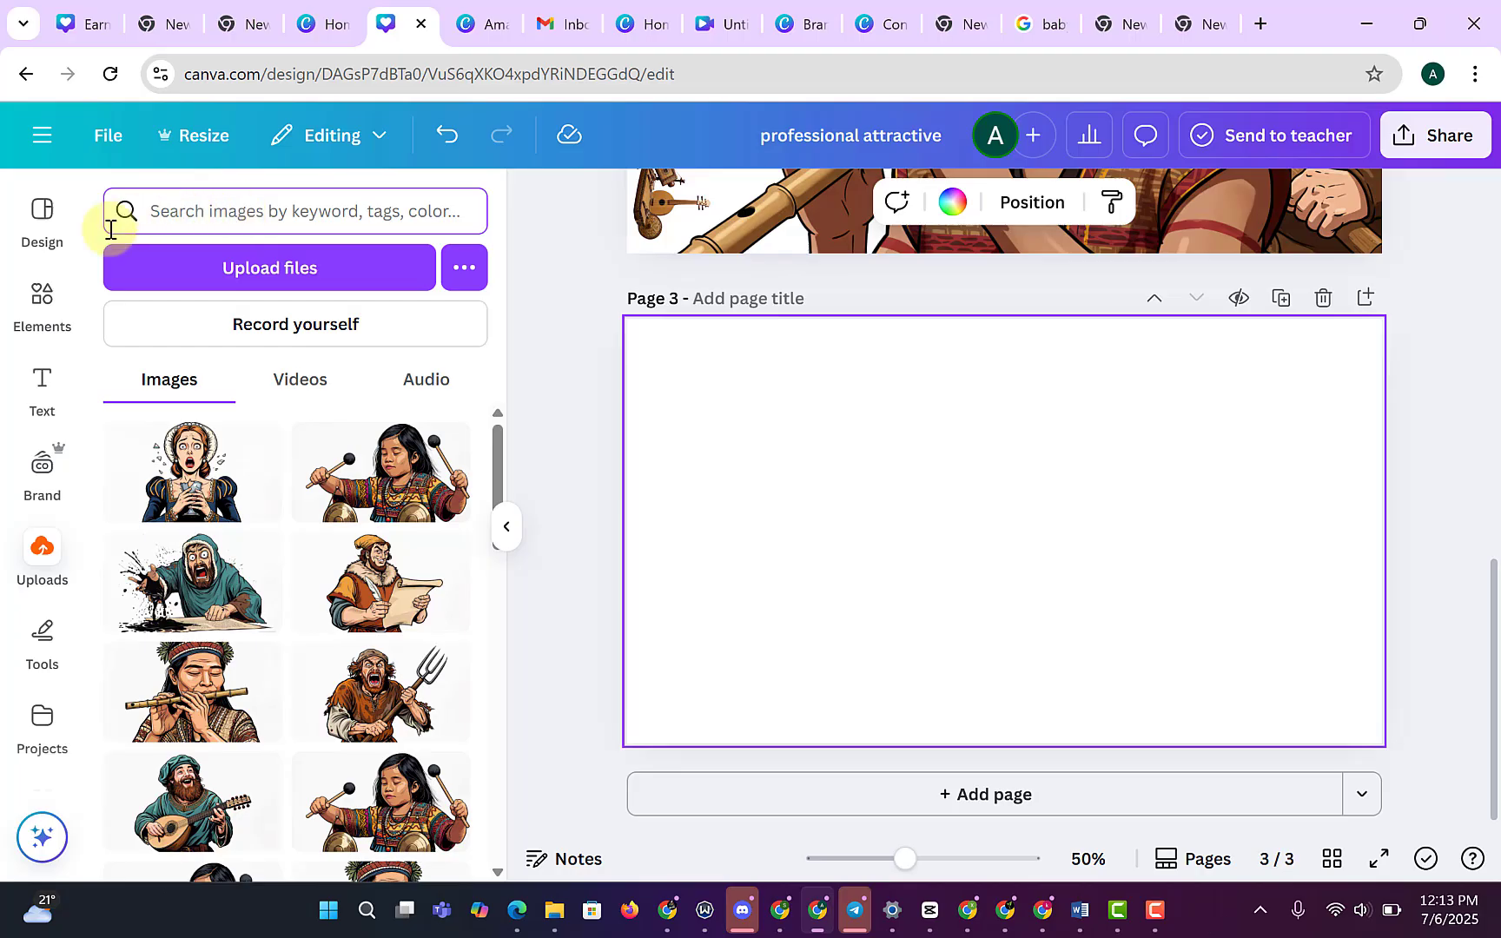
{"action": "left_click", "coordinate": [36, 217]}
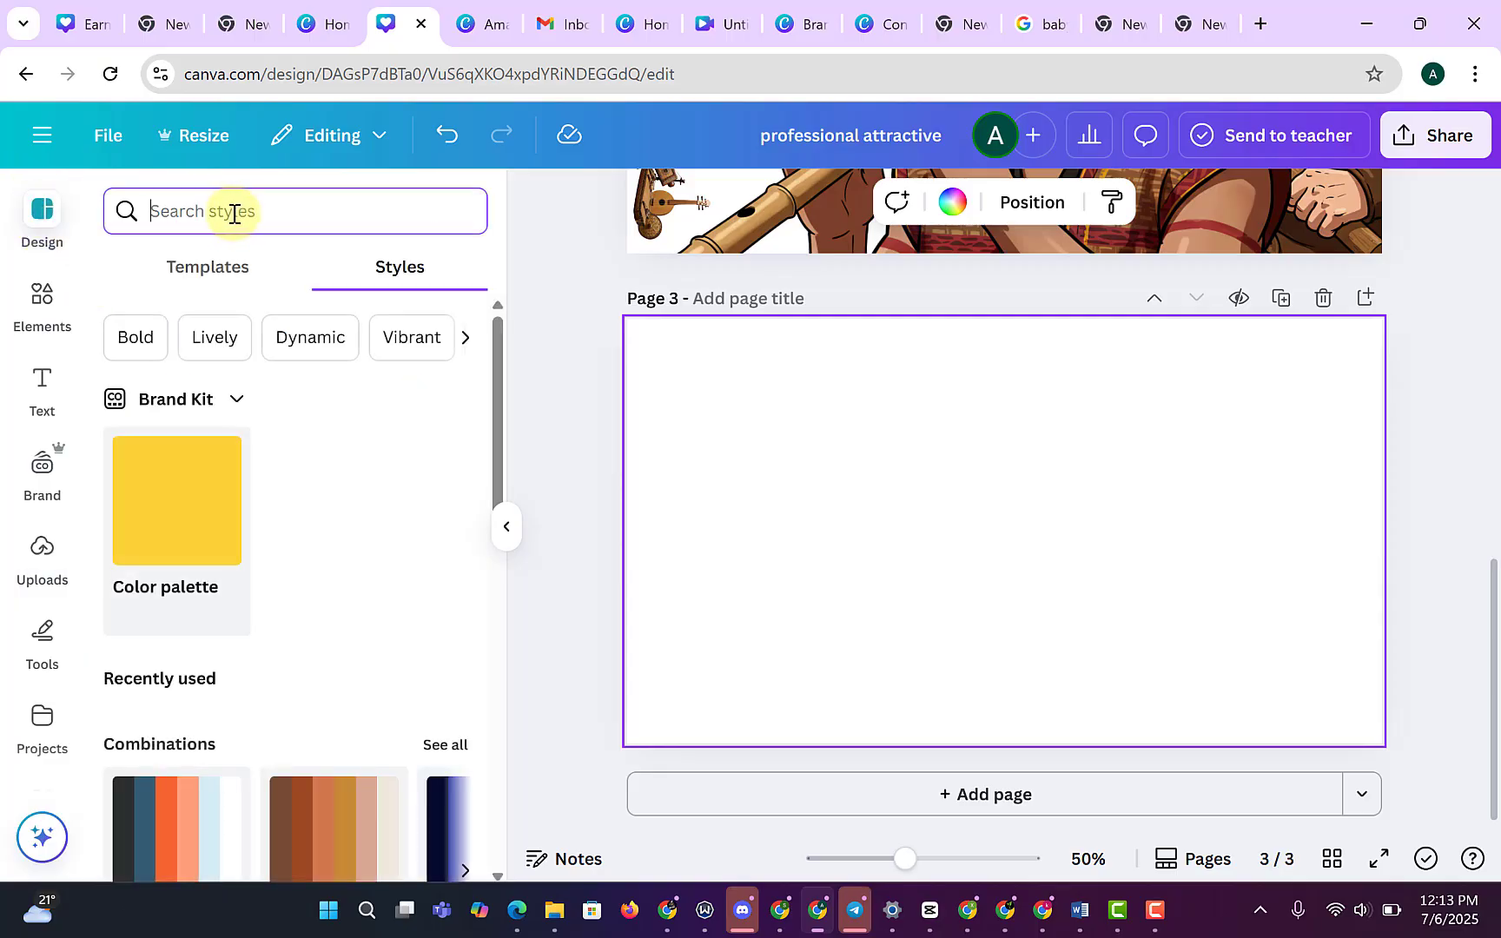
{"action": "left_click", "coordinate": [217, 276]}
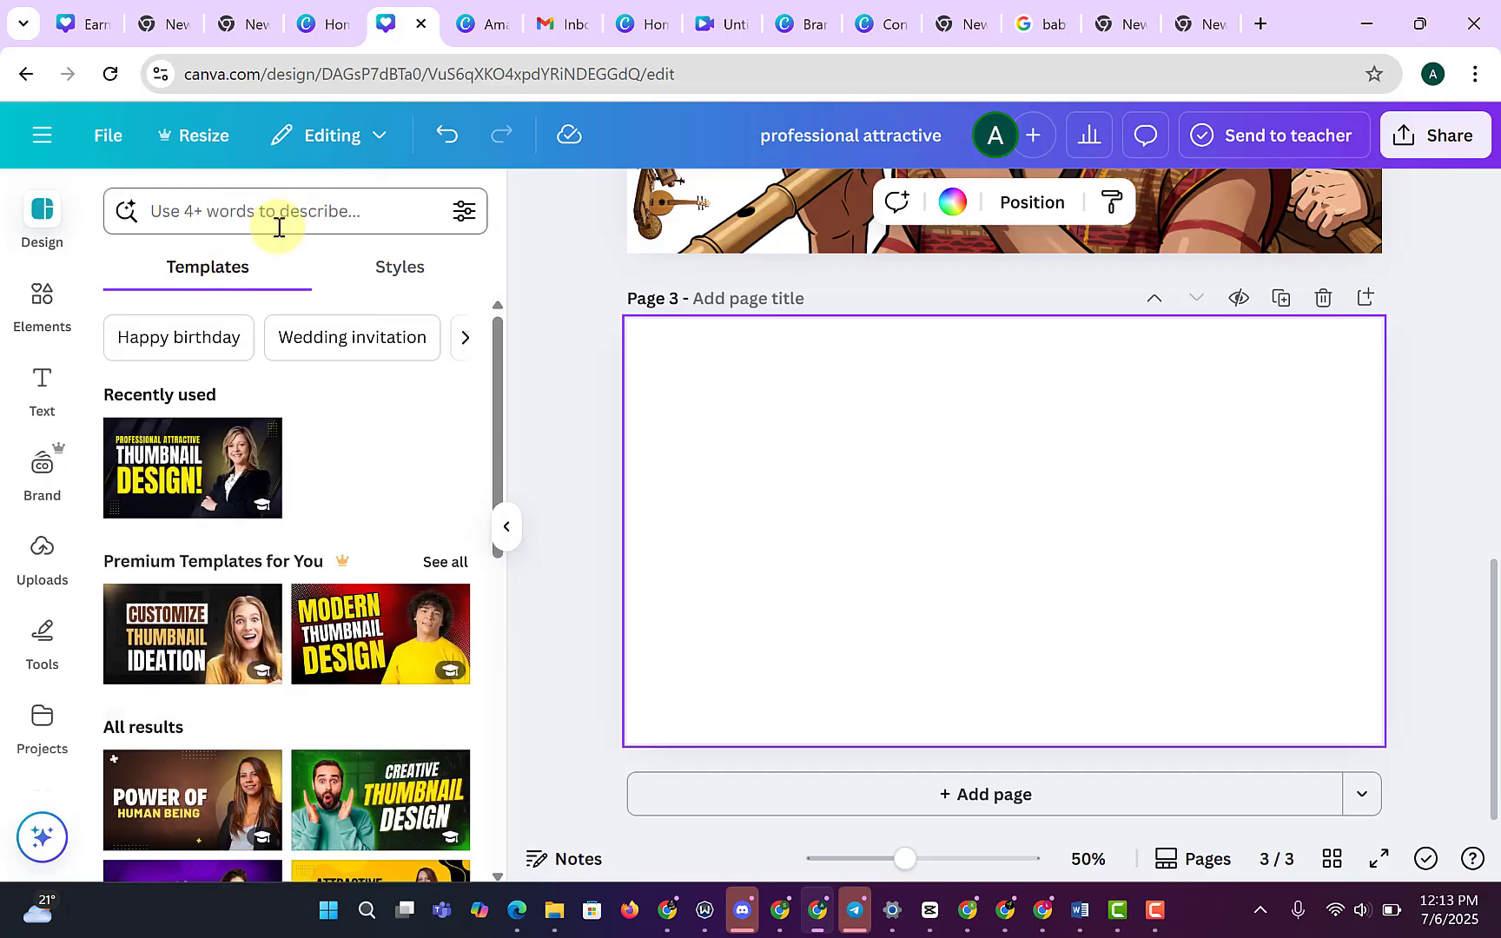
{"action": "left_click", "coordinate": [221, 215]}
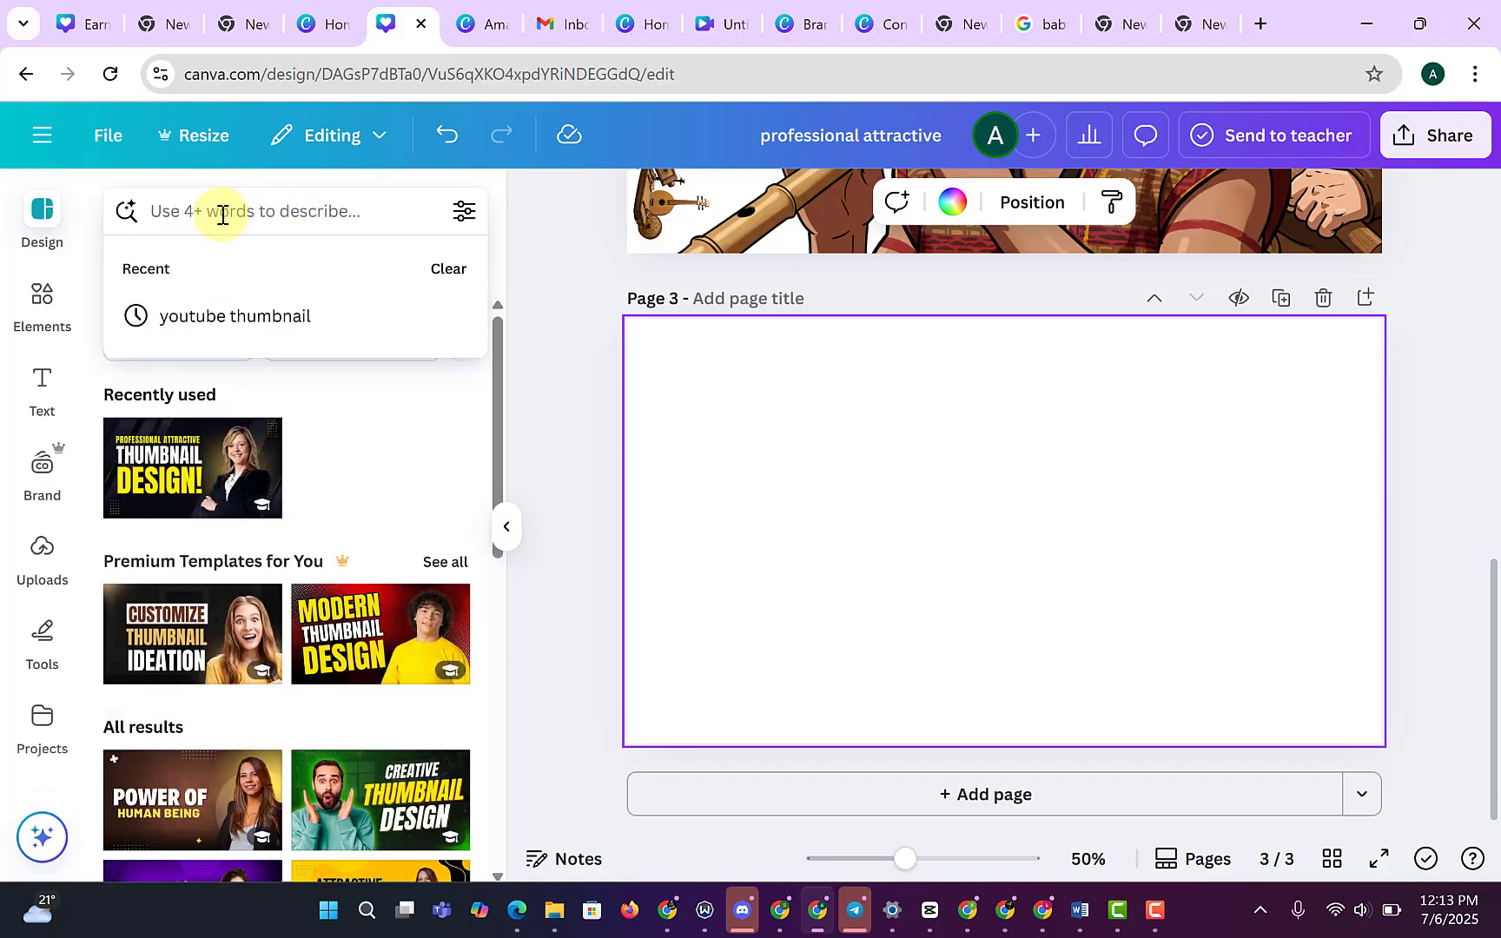
{"action": "left_click", "coordinate": [220, 318]}
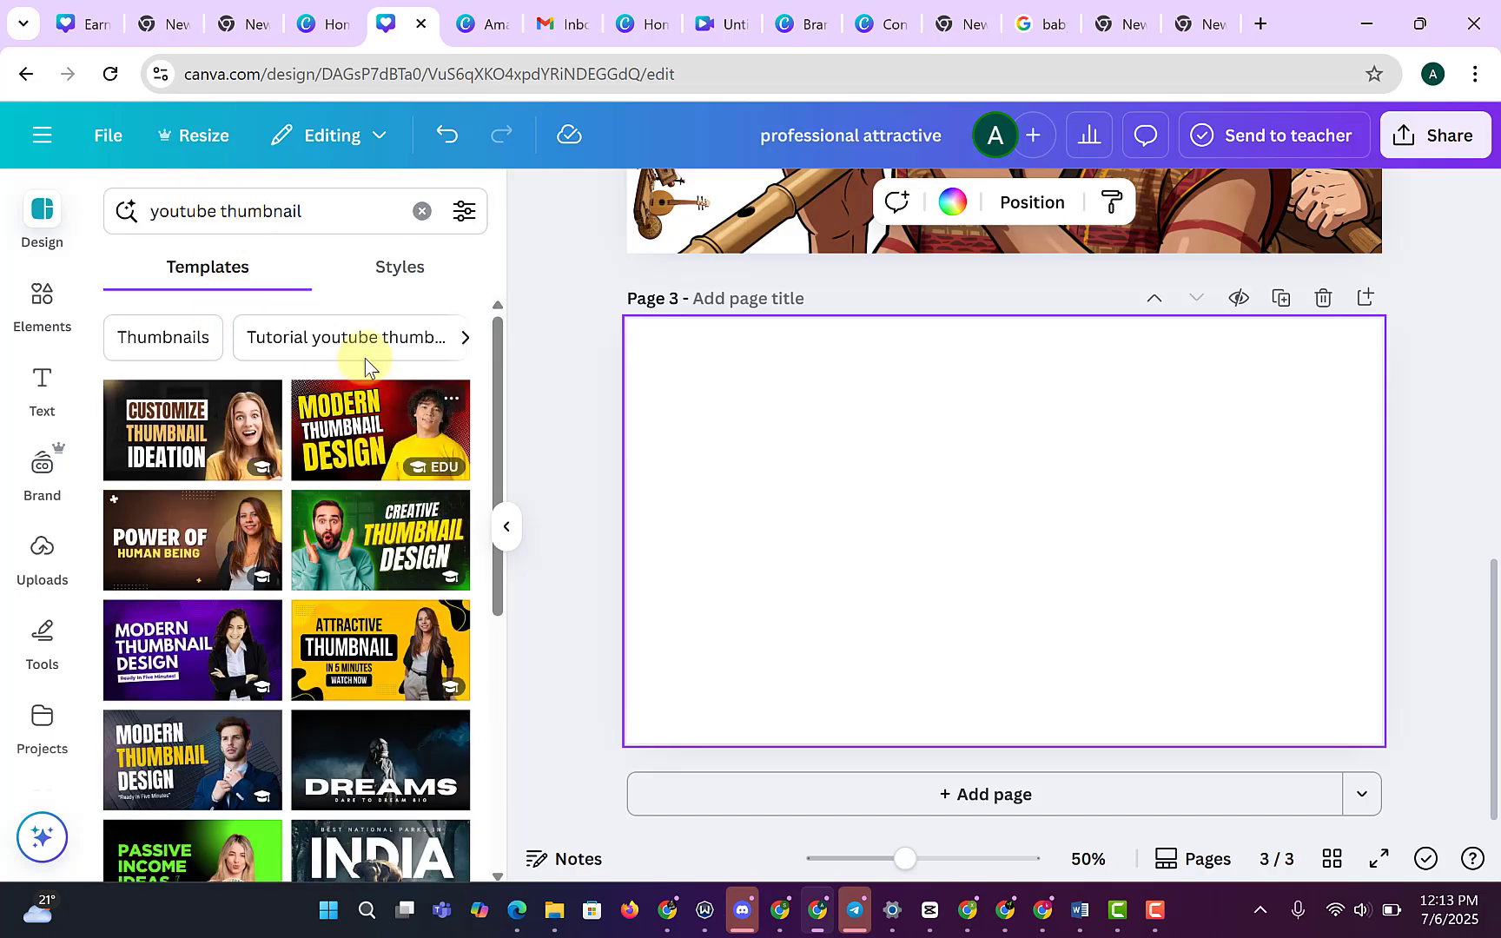
Look through the YouTube thumbnail templates and review the existing "Boring History for Sleep" design on page 2.
{"action": "scroll", "coordinate": [347, 391], "scroll_direction": "down", "scroll_amount": 10}
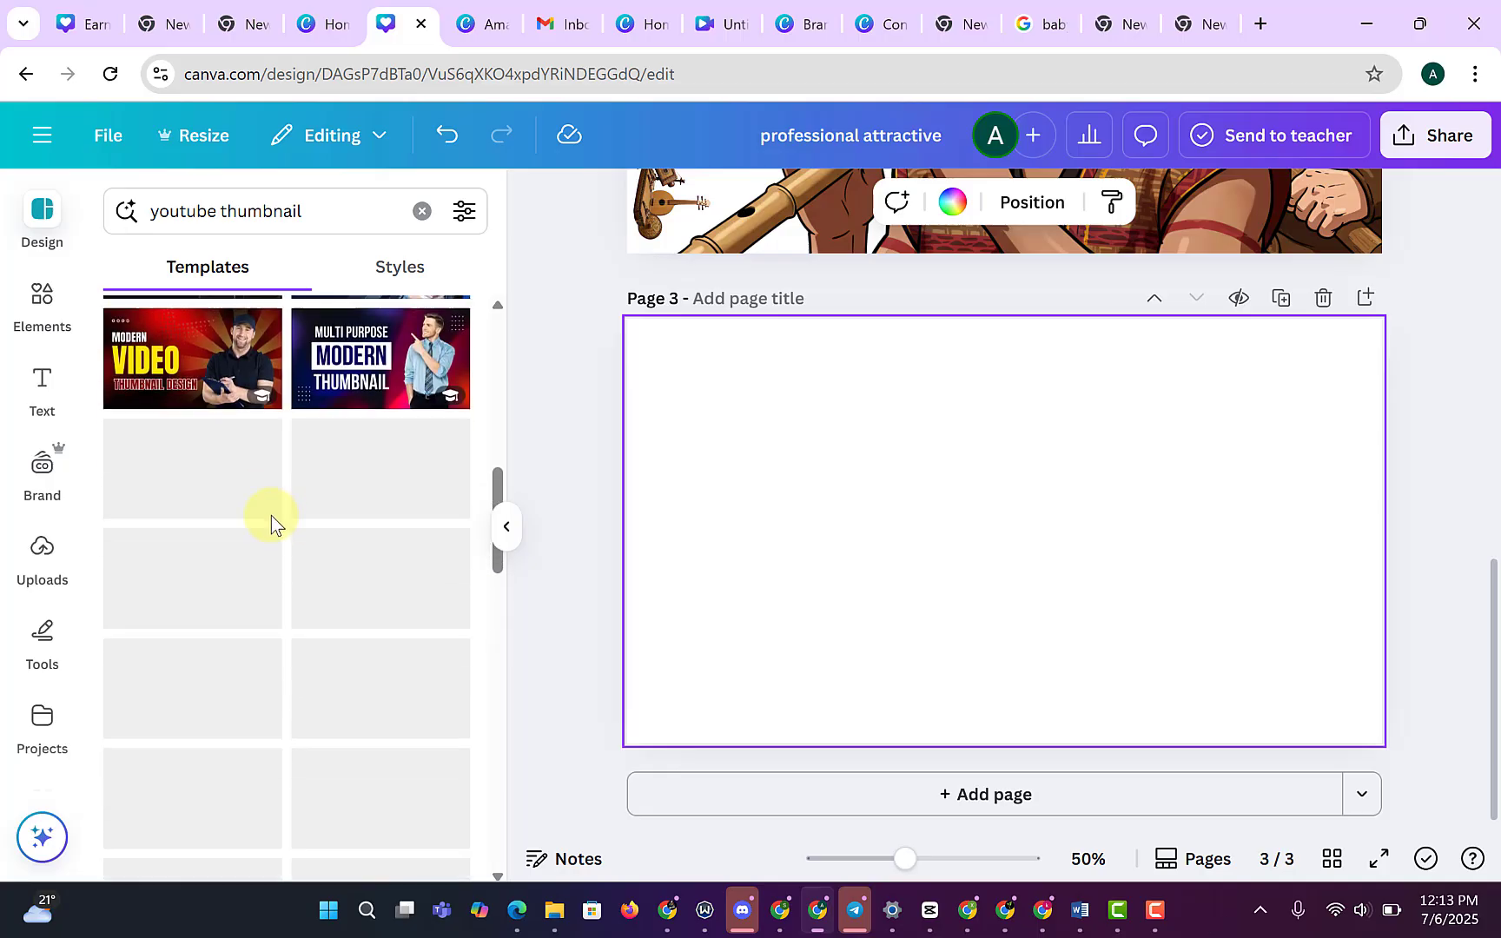
{"action": "scroll", "coordinate": [271, 516], "scroll_direction": "up", "scroll_amount": 10}
{"action": "scroll", "coordinate": [263, 517], "scroll_direction": "down", "scroll_amount": 9}
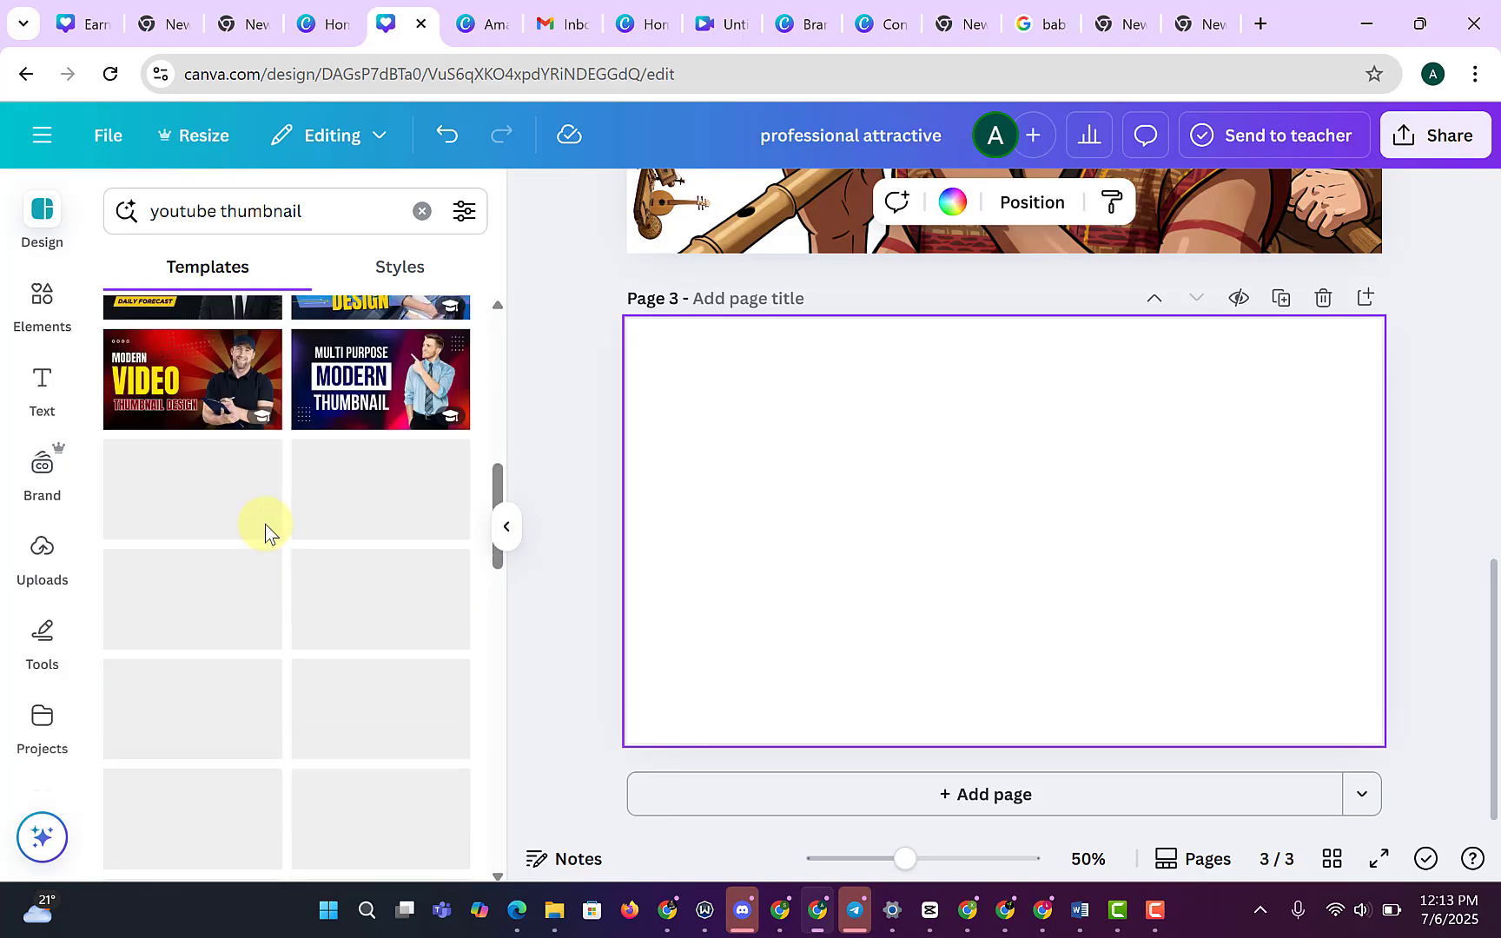
{"action": "scroll", "coordinate": [265, 524], "scroll_direction": "up", "scroll_amount": 5}
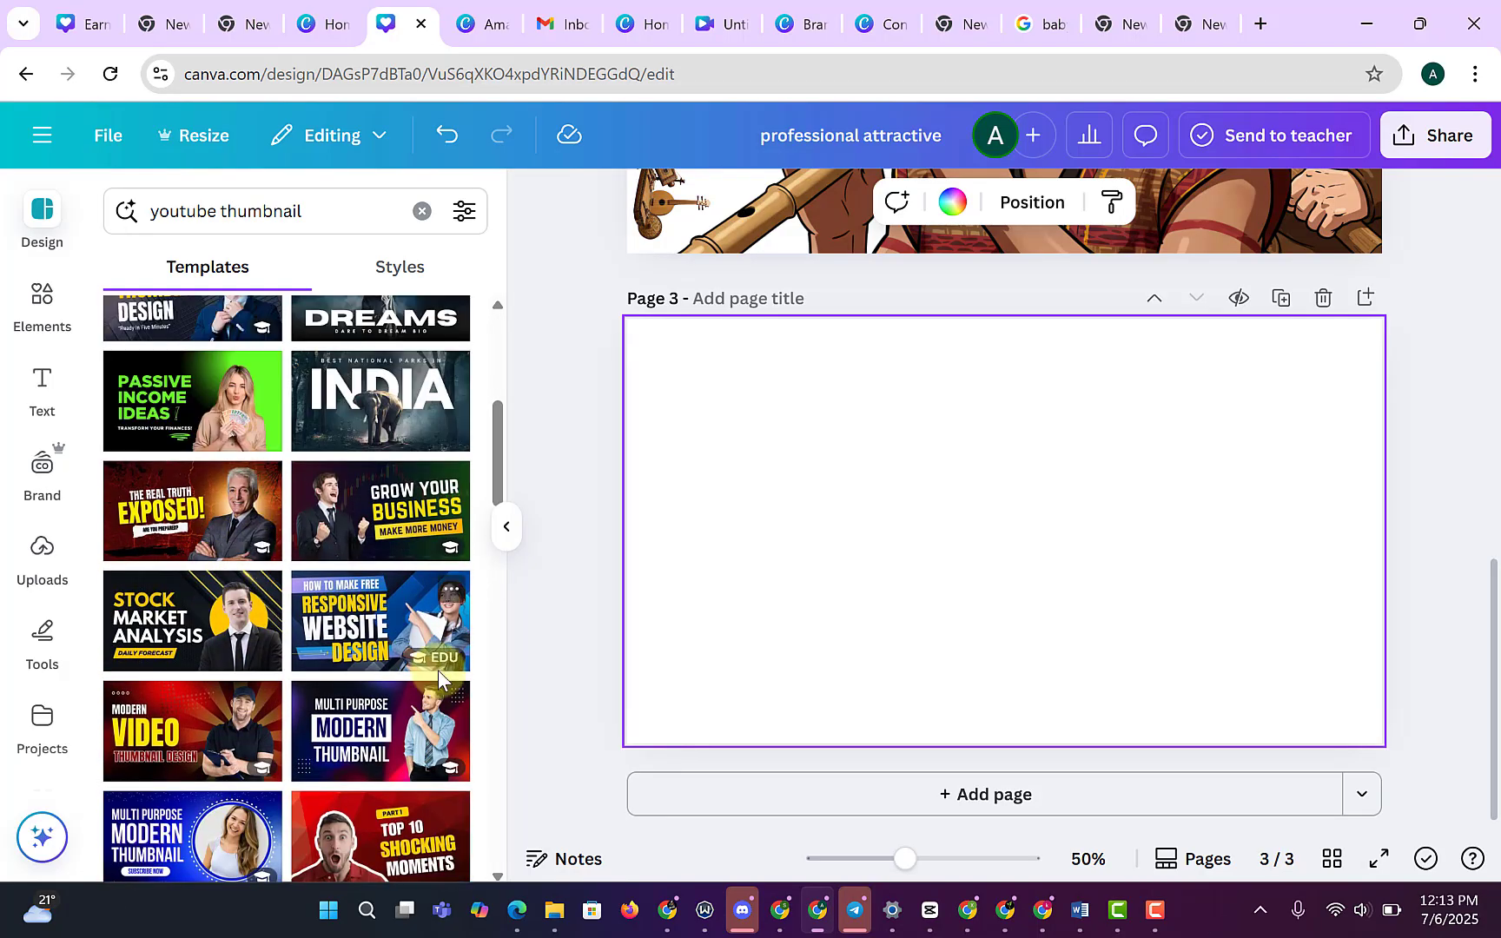
{"action": "scroll", "coordinate": [1232, 503], "scroll_direction": "up", "scroll_amount": 5}
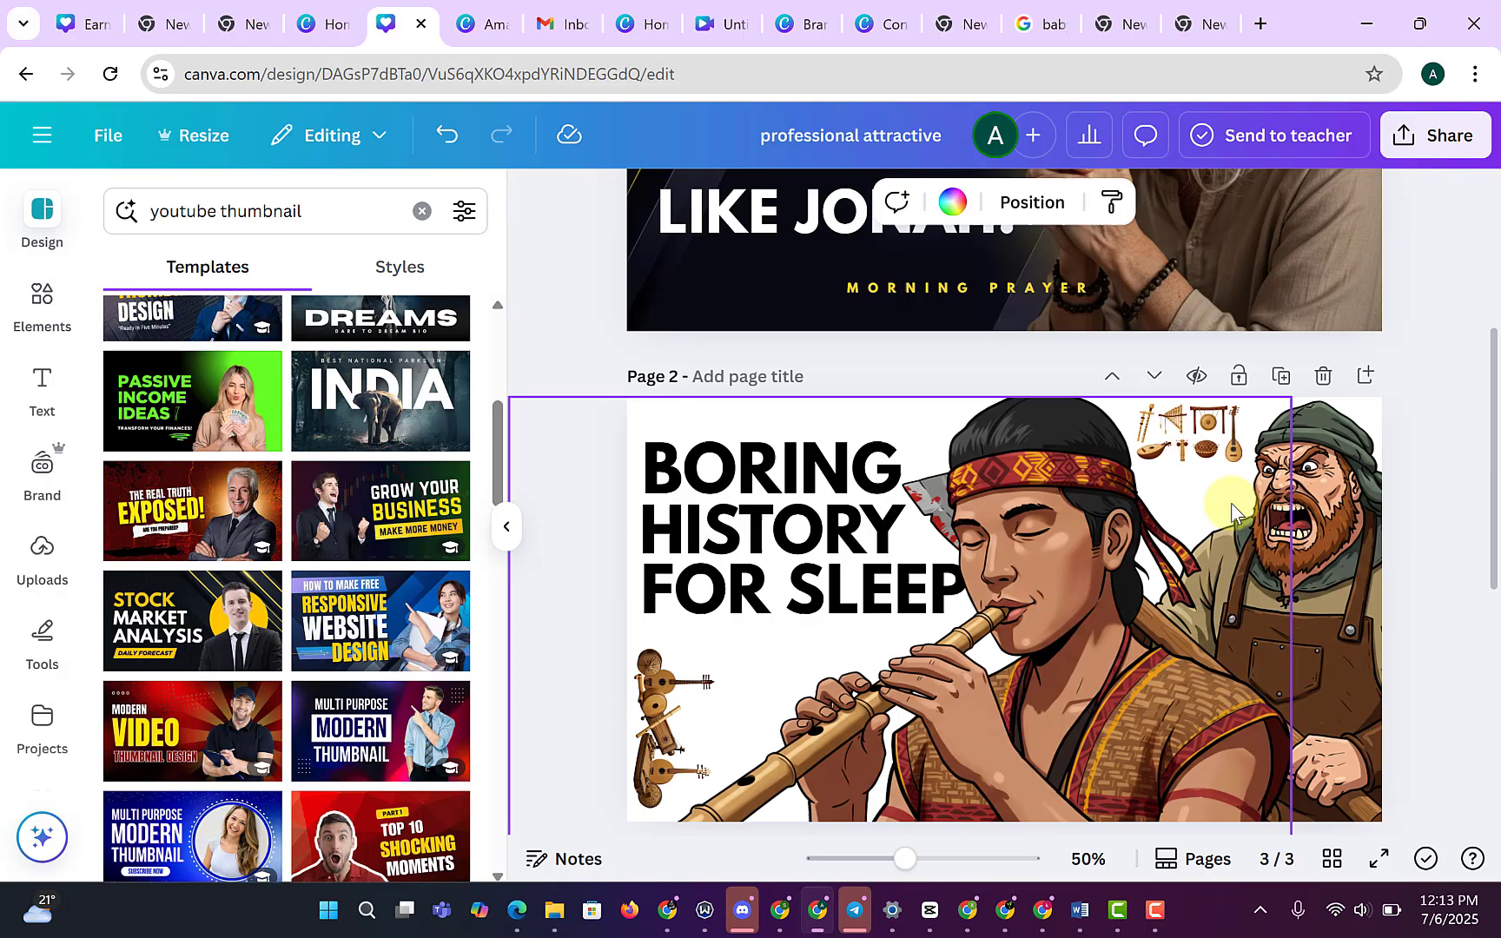
{"action": "scroll", "coordinate": [1172, 511], "scroll_direction": "down", "scroll_amount": 5}
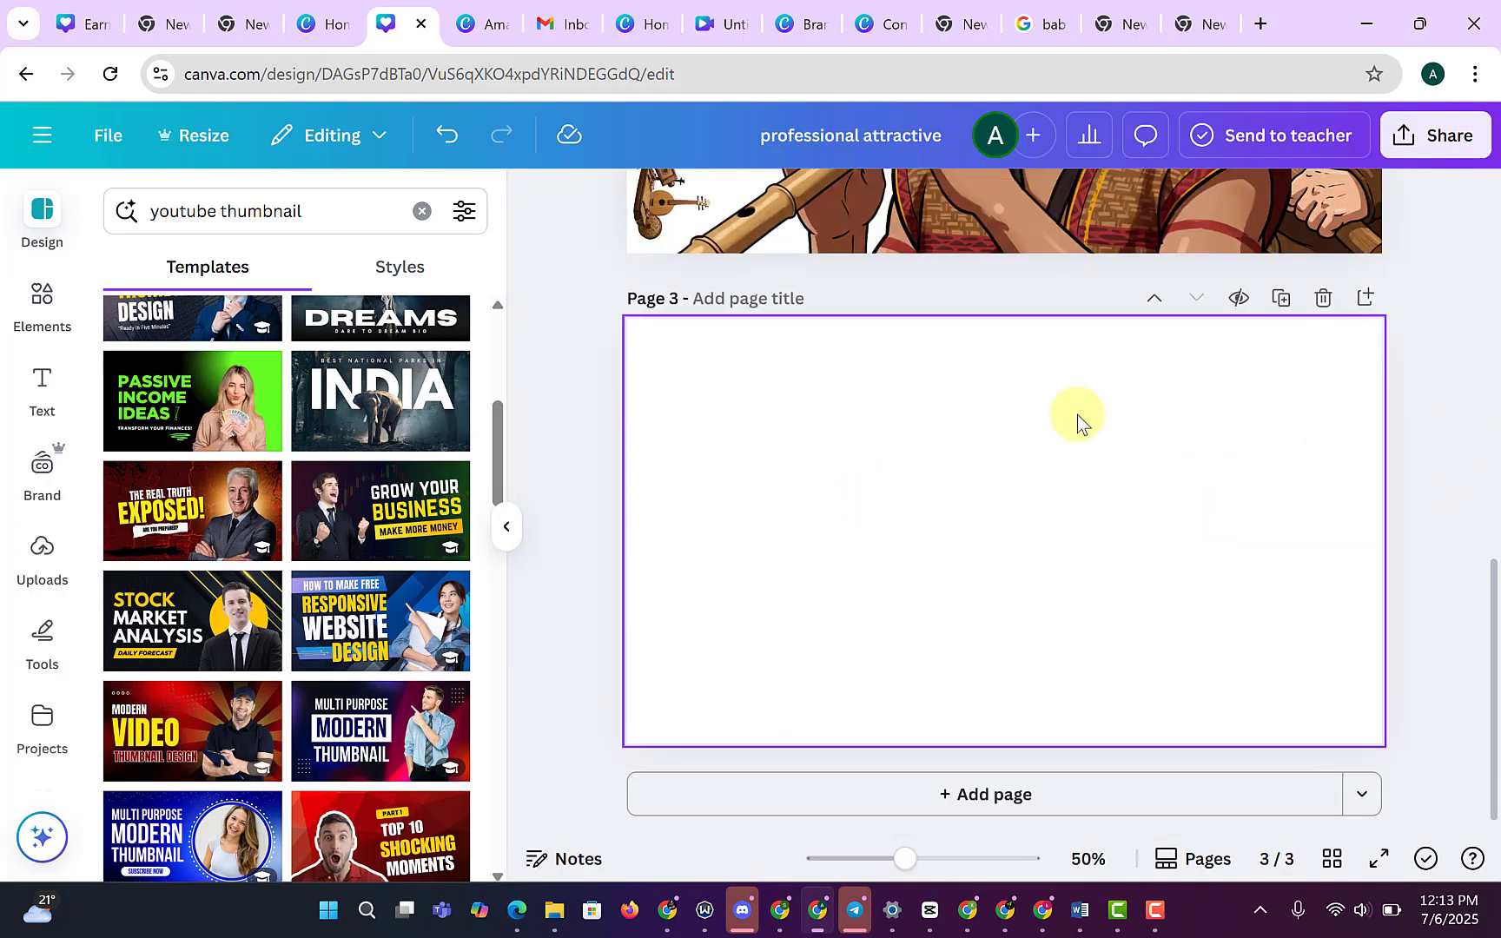
Insert a square shape on page 3 and stretch it past the page edges to cover the whole page.
{"action": "left_click", "coordinate": [30, 326]}
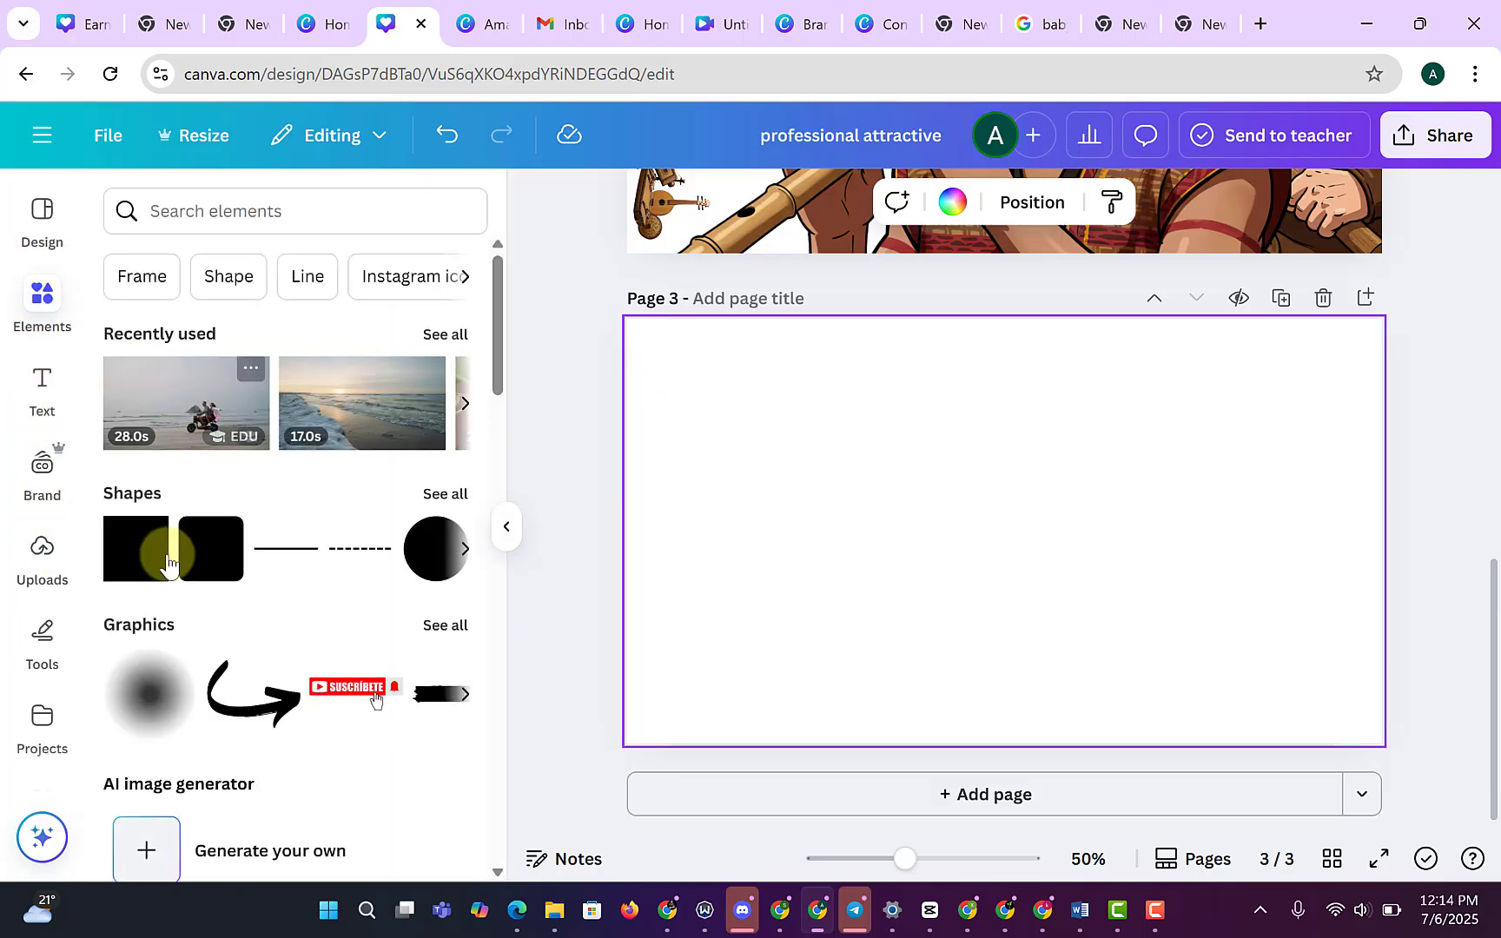
{"action": "left_click", "coordinate": [141, 565]}
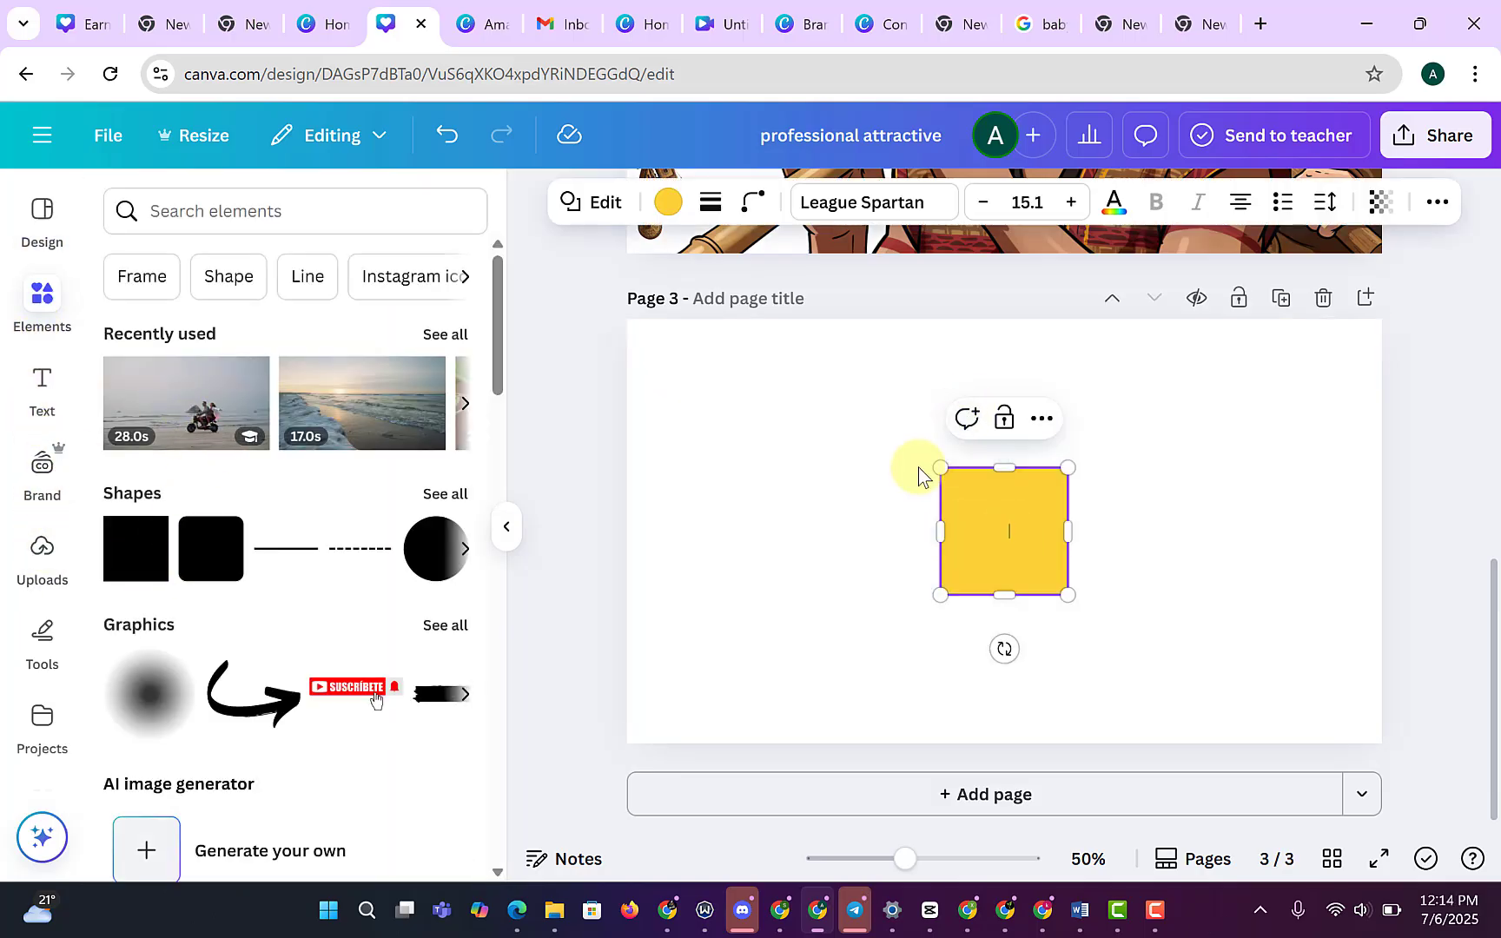
{"action": "left_click_drag", "start_coordinate": [941, 469], "coordinate": [557, 310]}
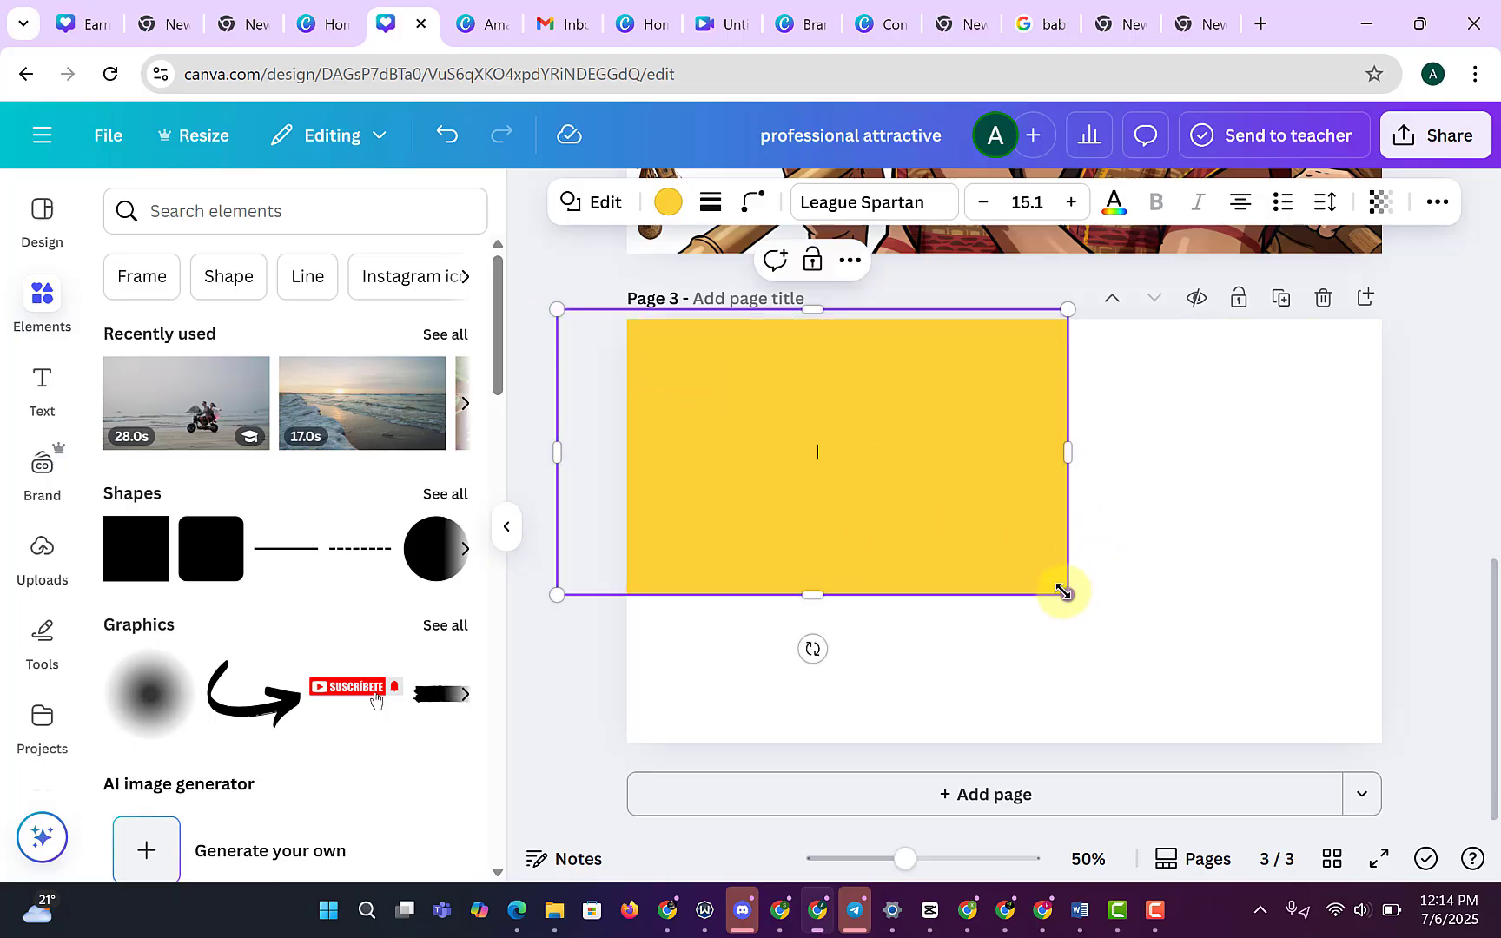
{"action": "left_click_drag", "start_coordinate": [1067, 595], "coordinate": [1412, 745]}
Change the fill of the page-covering rectangle on page 3 to white and deselect it.
{"action": "scroll", "coordinate": [986, 228], "scroll_direction": "up", "scroll_amount": 3}
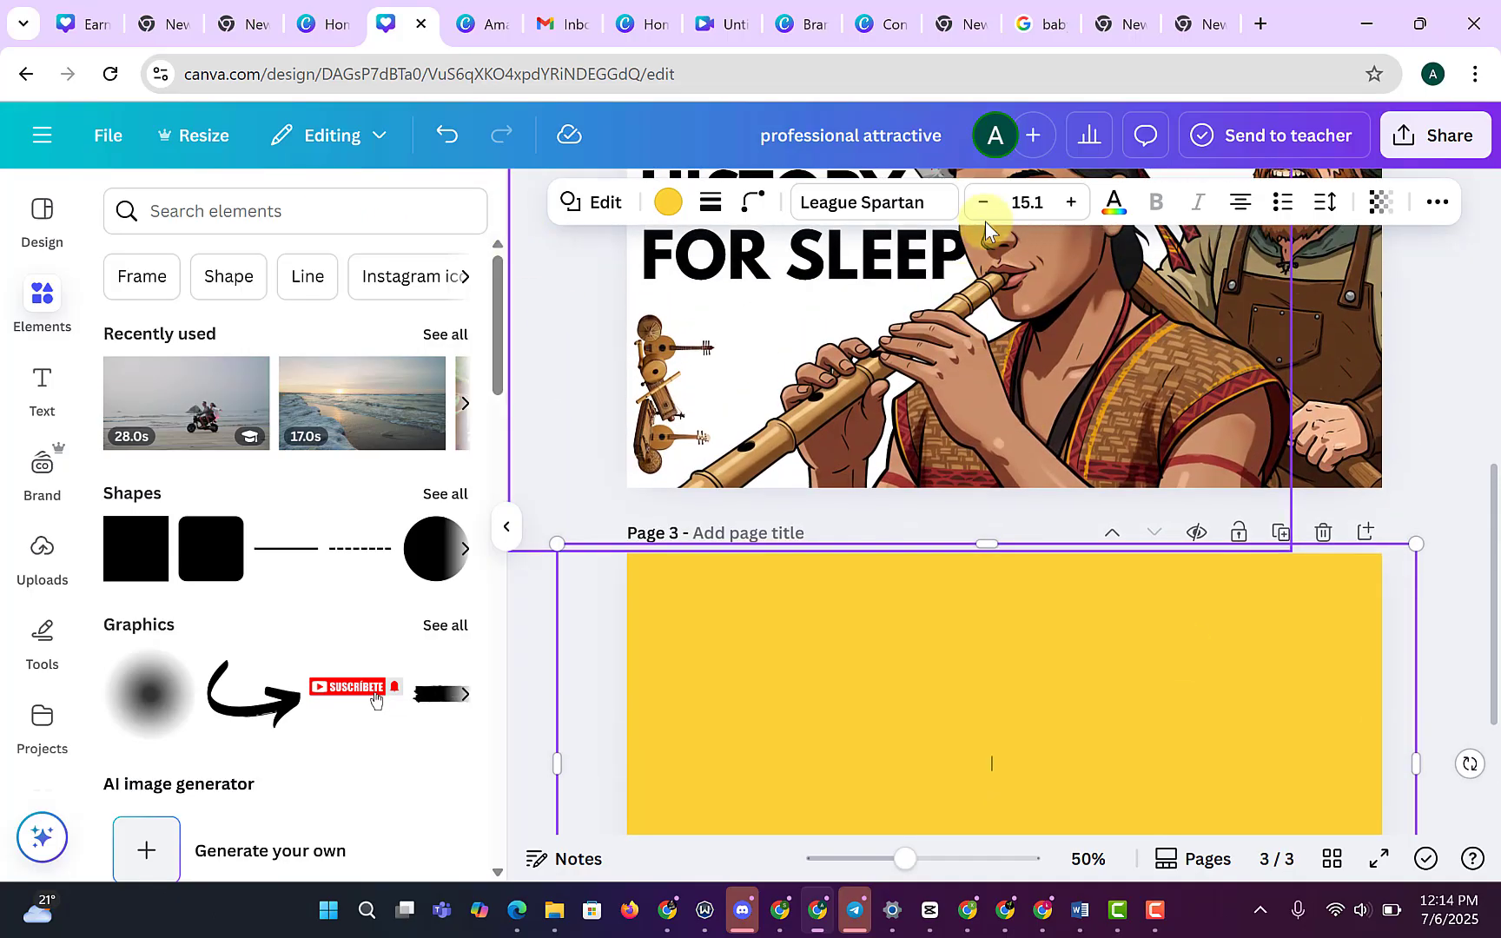
{"action": "scroll", "coordinate": [986, 228], "scroll_direction": "down", "scroll_amount": 2}
{"action": "left_click", "coordinate": [665, 207]}
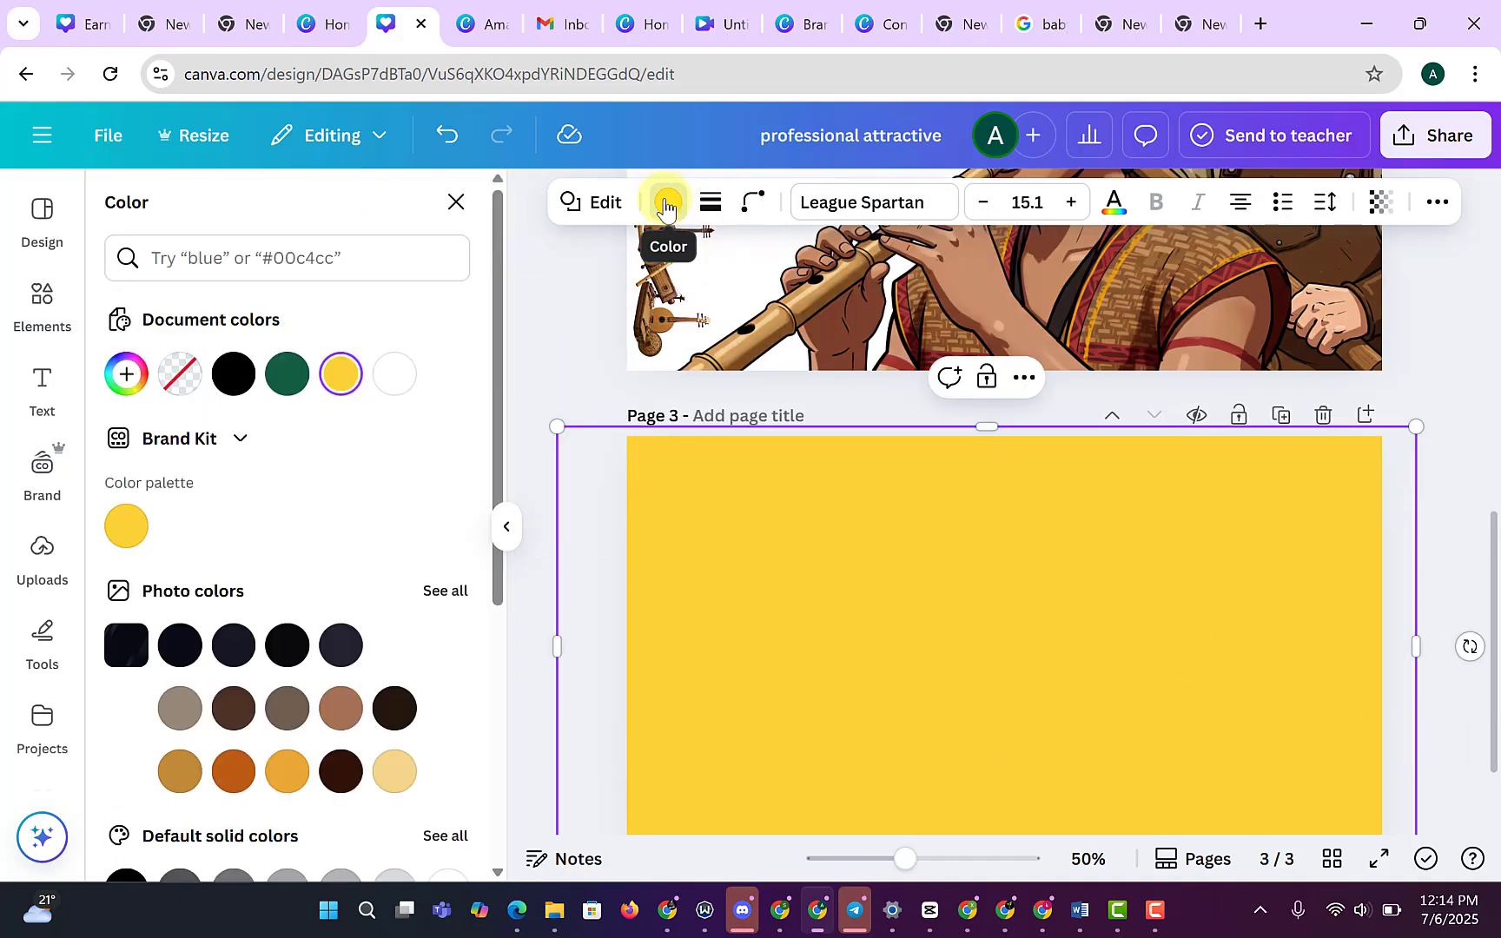
{"action": "left_click", "coordinate": [394, 374]}
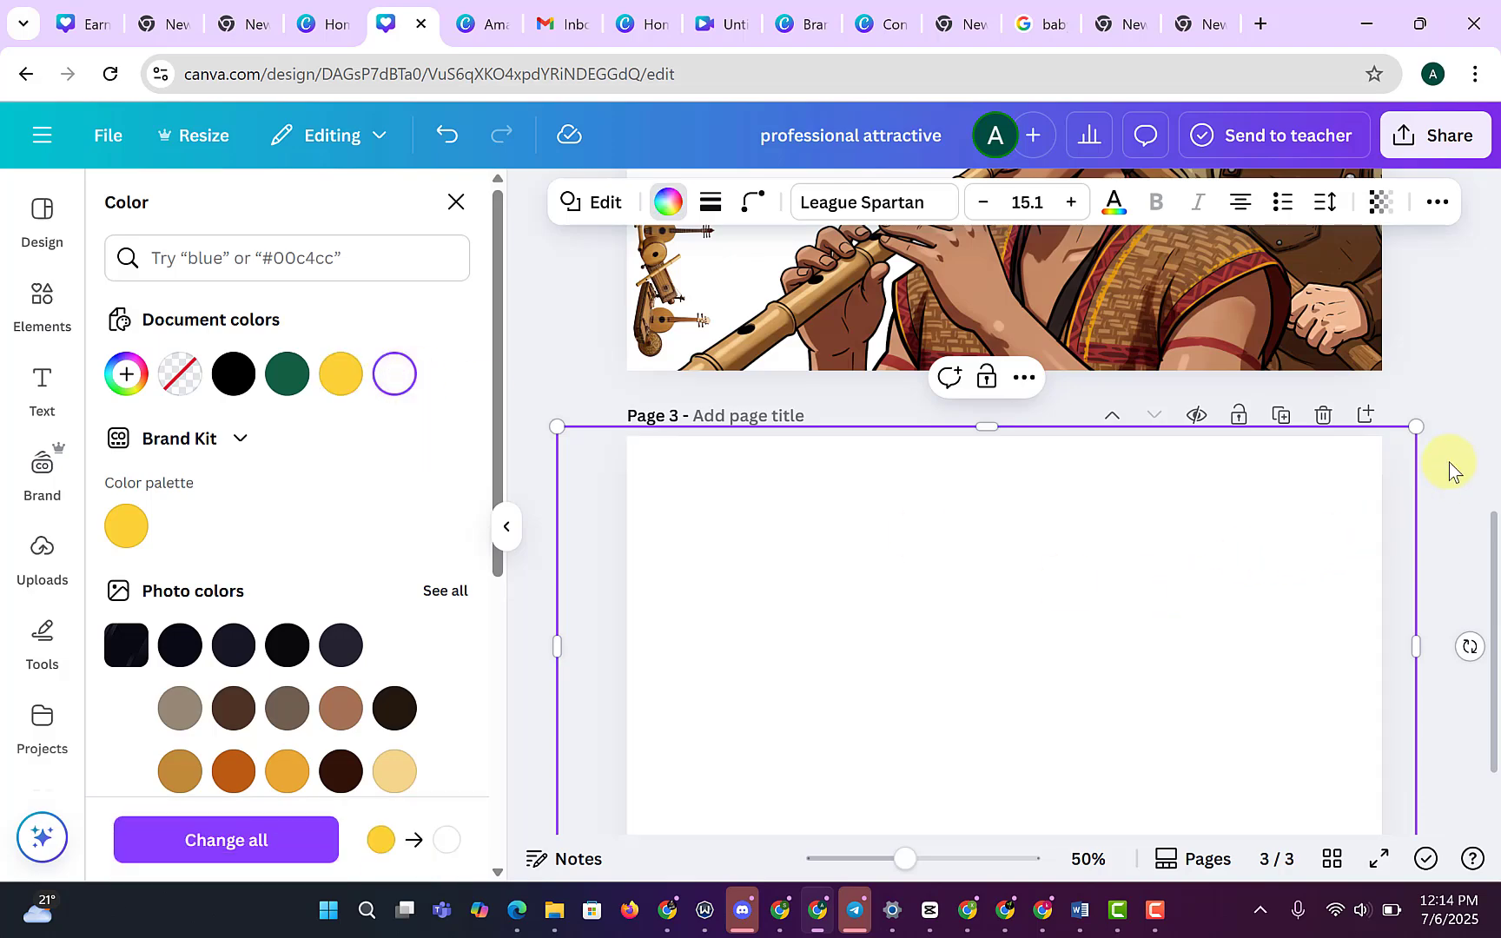
{"action": "left_click", "coordinate": [1443, 442]}
{"action": "left_click", "coordinate": [1439, 432]}
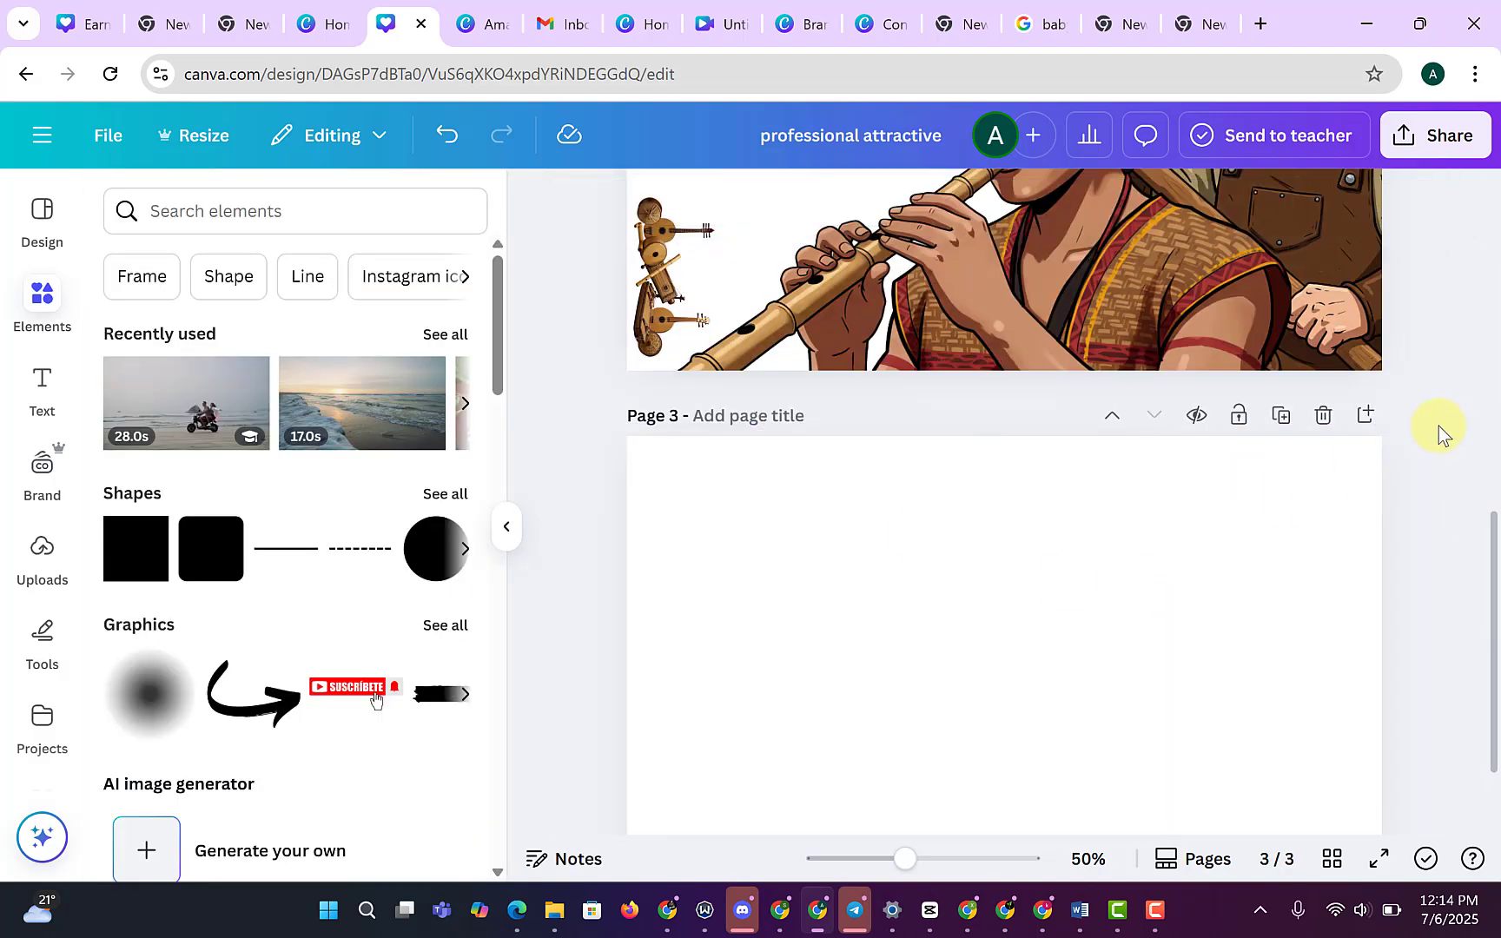
Browse the uploaded images for a character illustration to use on page 3.
{"action": "left_click", "coordinate": [37, 556]}
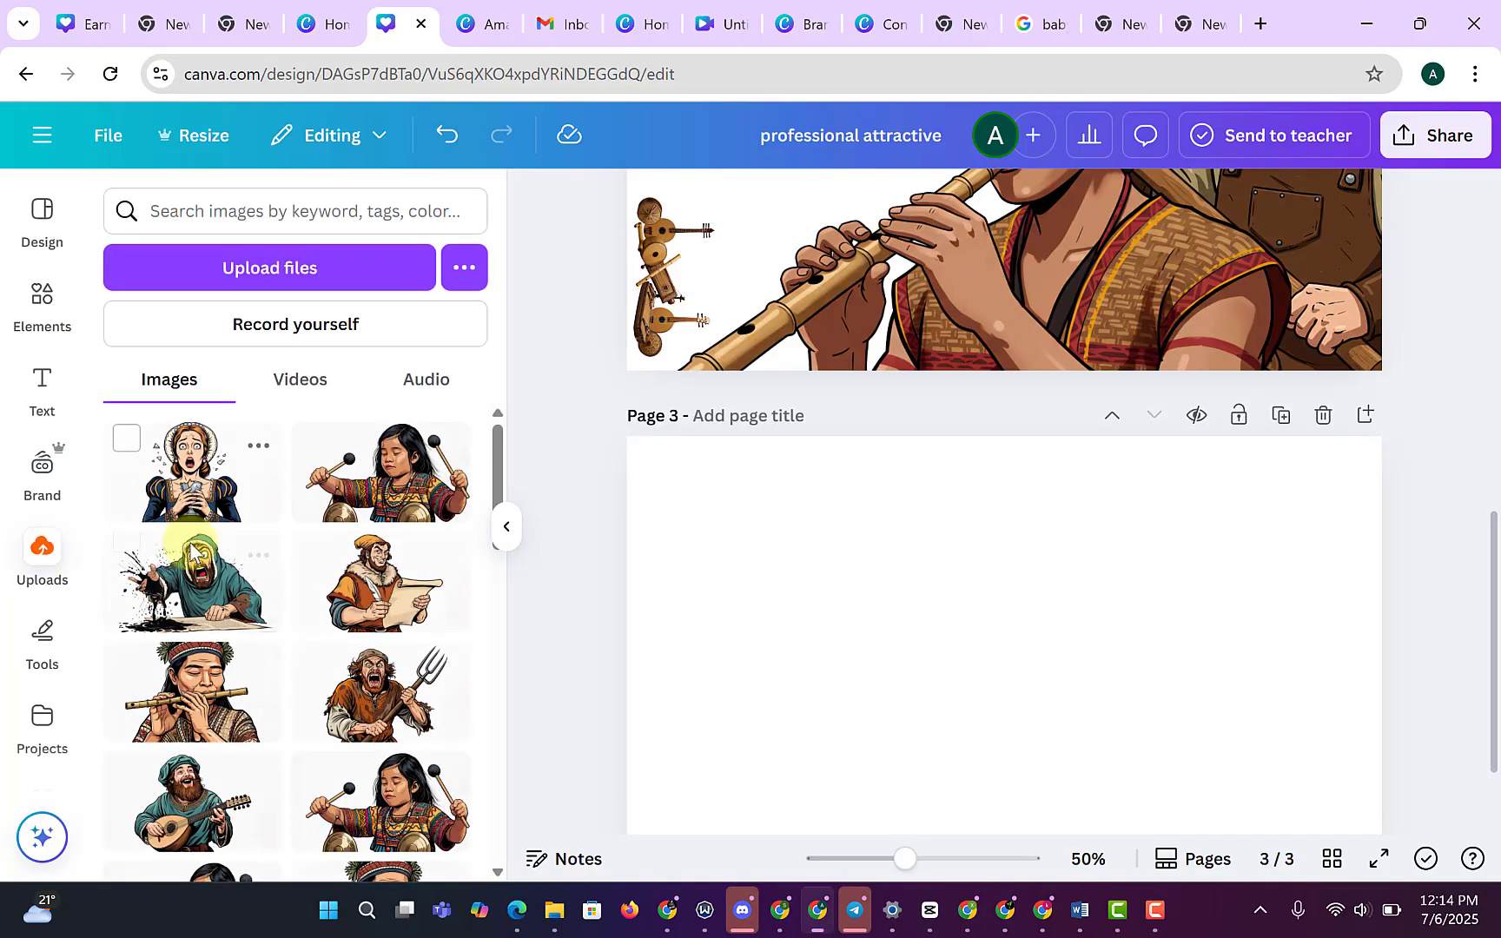
{"action": "scroll", "coordinate": [357, 588], "scroll_direction": "down", "scroll_amount": 1}
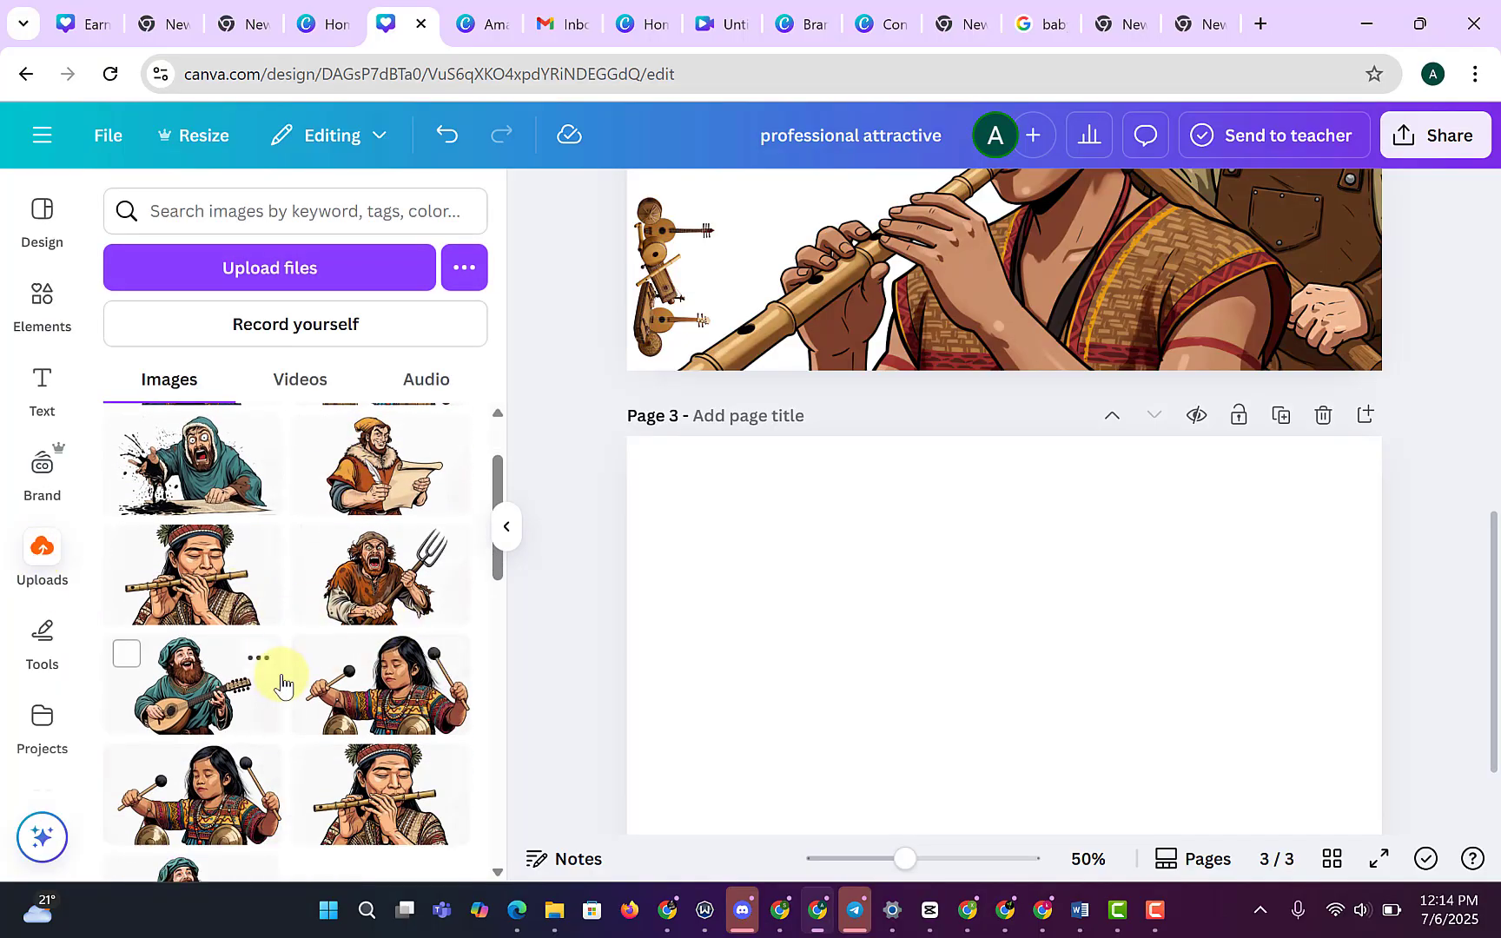
{"action": "scroll", "coordinate": [367, 525], "scroll_direction": "up", "scroll_amount": 1}
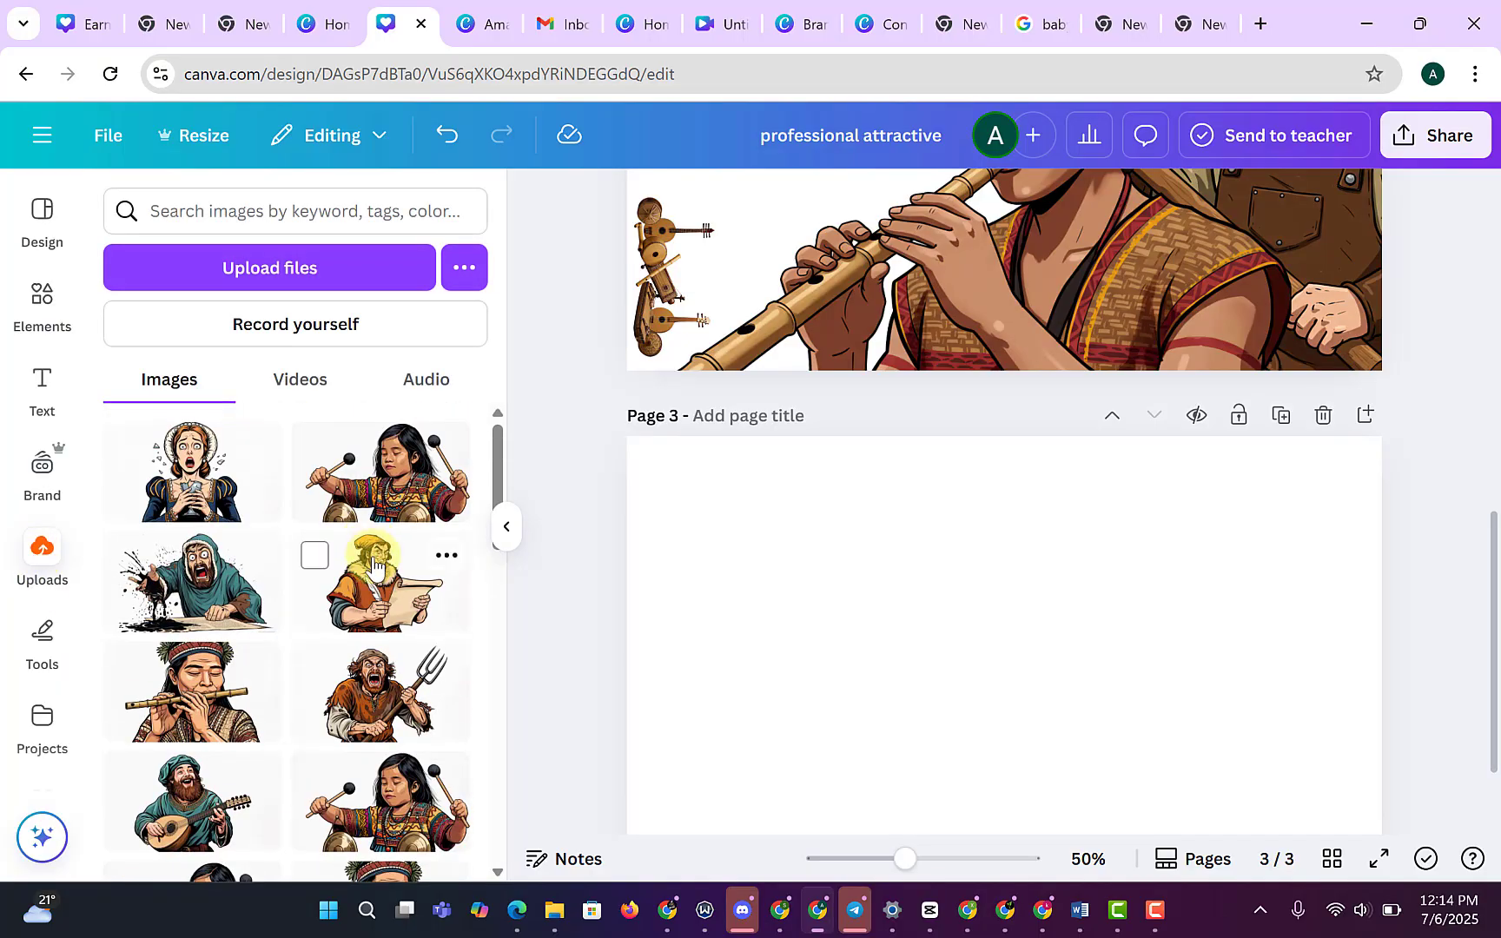
{"action": "scroll", "coordinate": [378, 597], "scroll_direction": "down", "scroll_amount": 10}
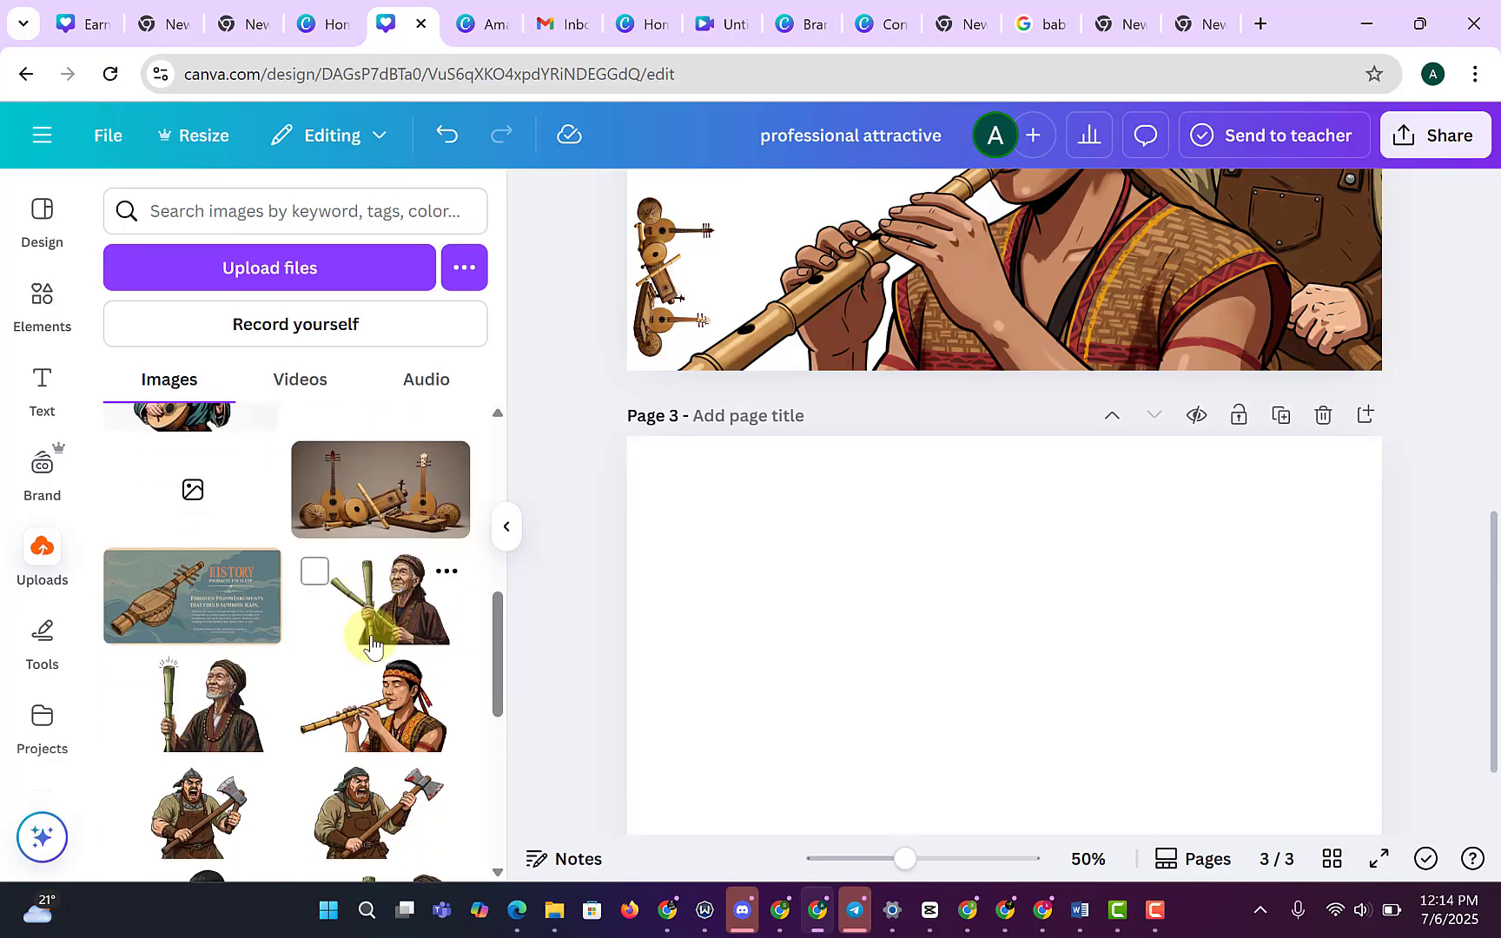
{"action": "scroll", "coordinate": [367, 661], "scroll_direction": "up", "scroll_amount": 6}
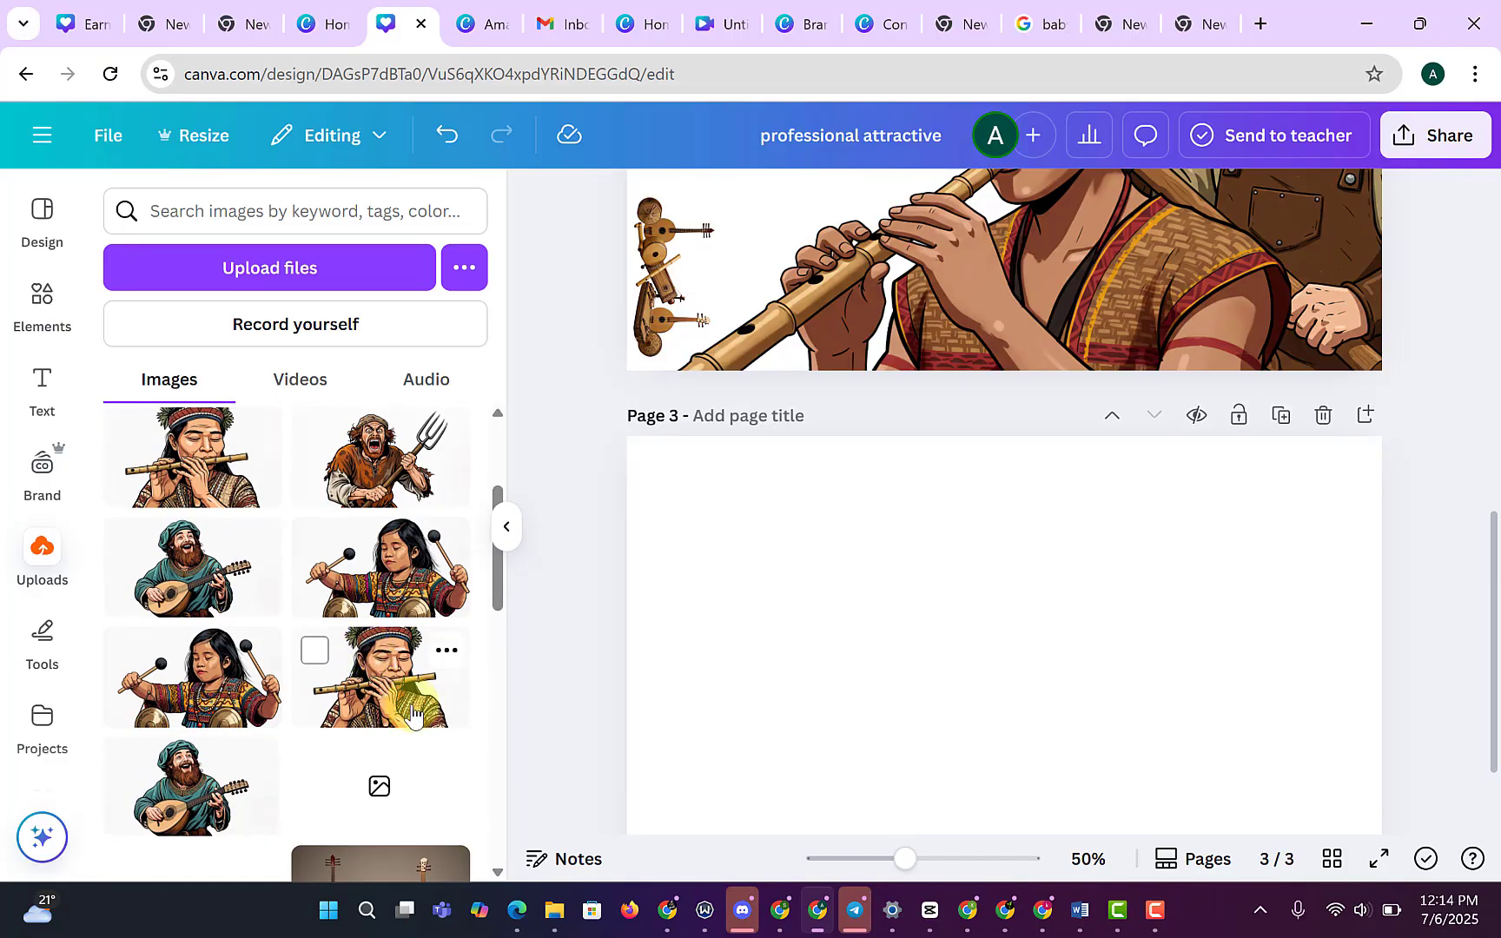
{"action": "scroll", "coordinate": [326, 693], "scroll_direction": "up", "scroll_amount": 3}
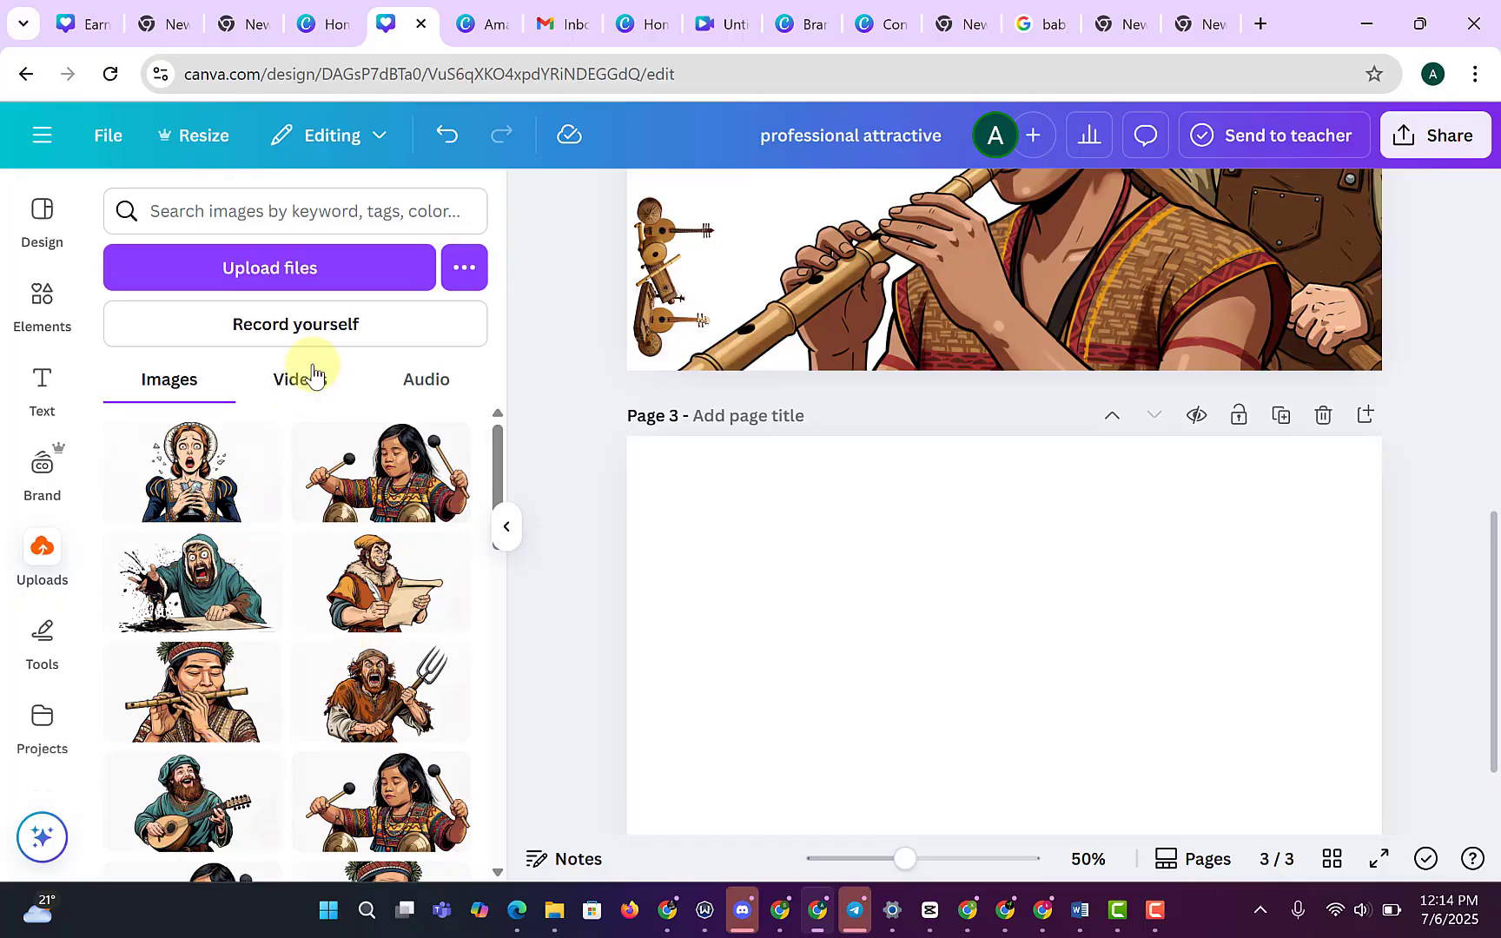
{"action": "scroll", "coordinate": [403, 721], "scroll_direction": "down", "scroll_amount": 4}
{"action": "scroll", "coordinate": [387, 691], "scroll_direction": "down", "scroll_amount": 5}
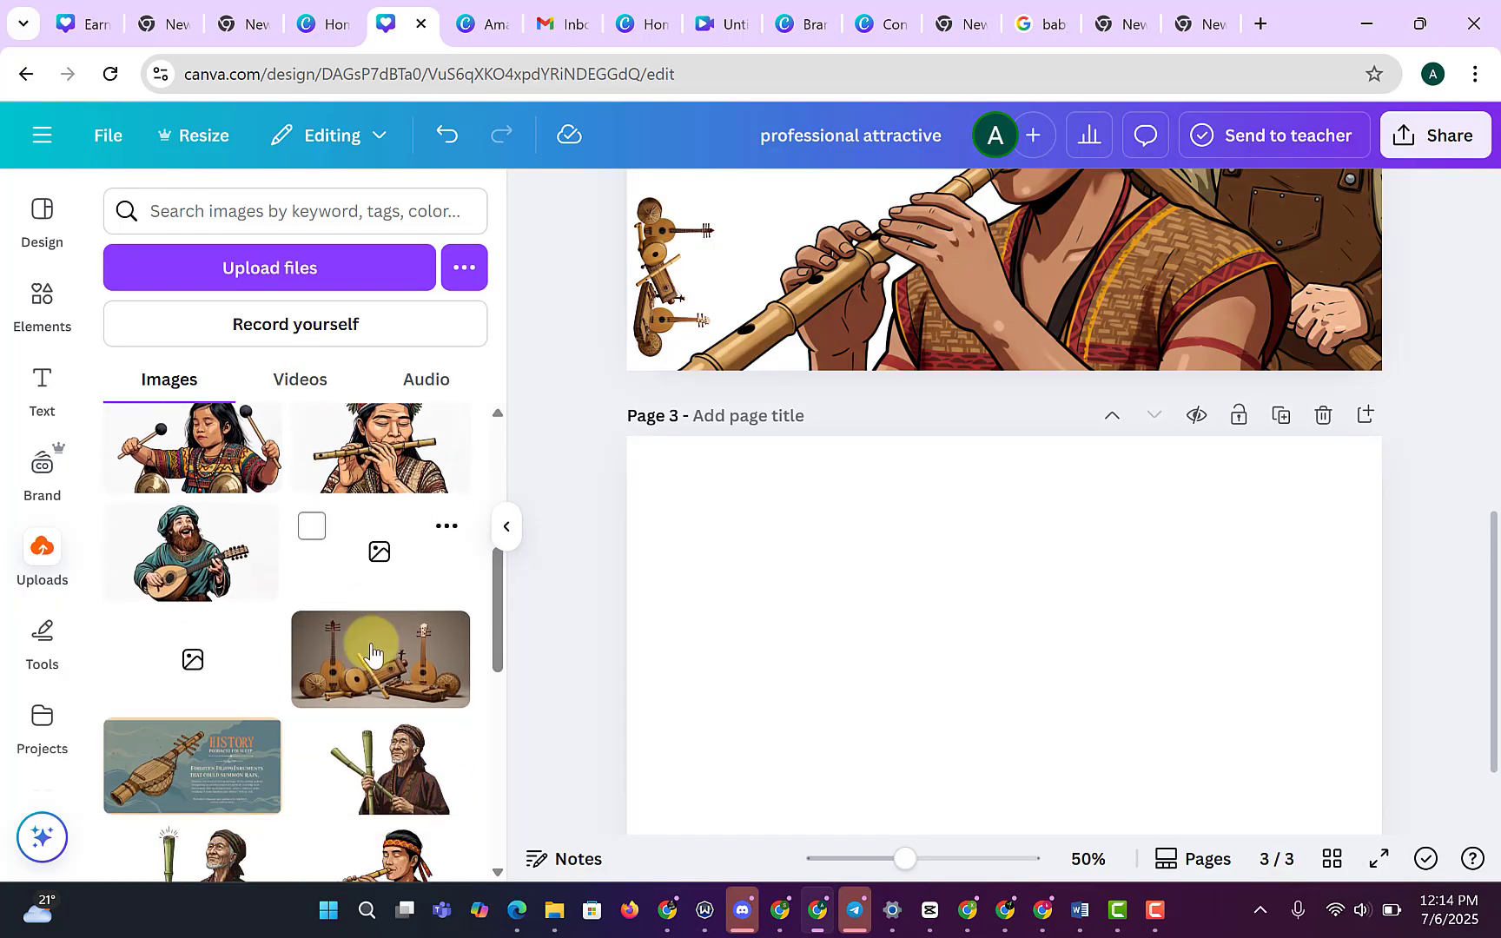
{"action": "scroll", "coordinate": [371, 660], "scroll_direction": "up", "scroll_amount": 5}
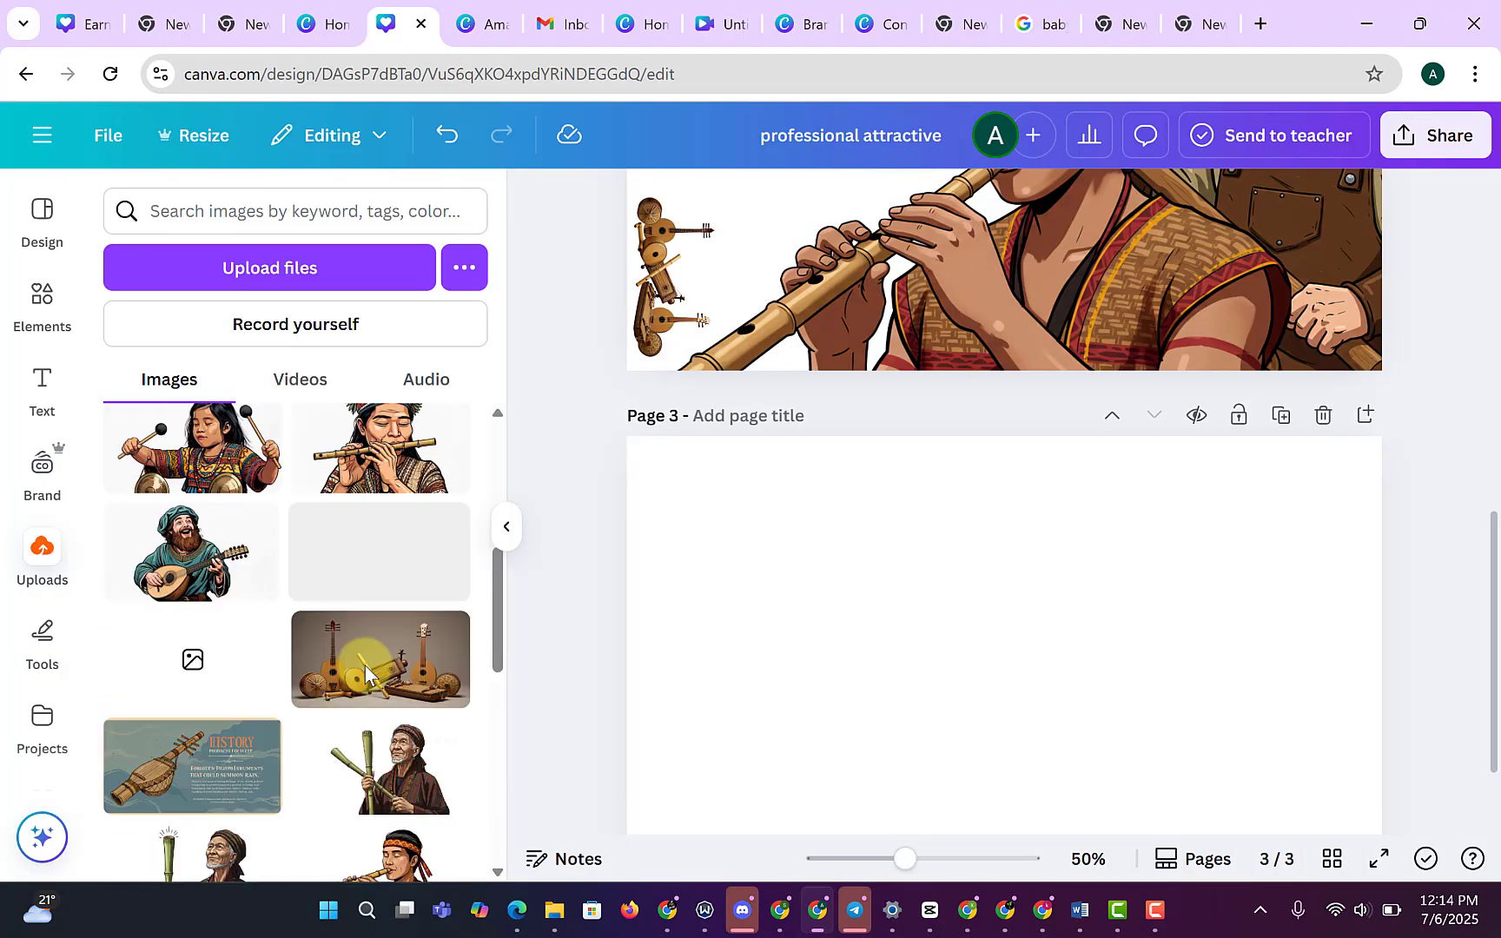
{"action": "scroll", "coordinate": [284, 656], "scroll_direction": "up", "scroll_amount": 2}
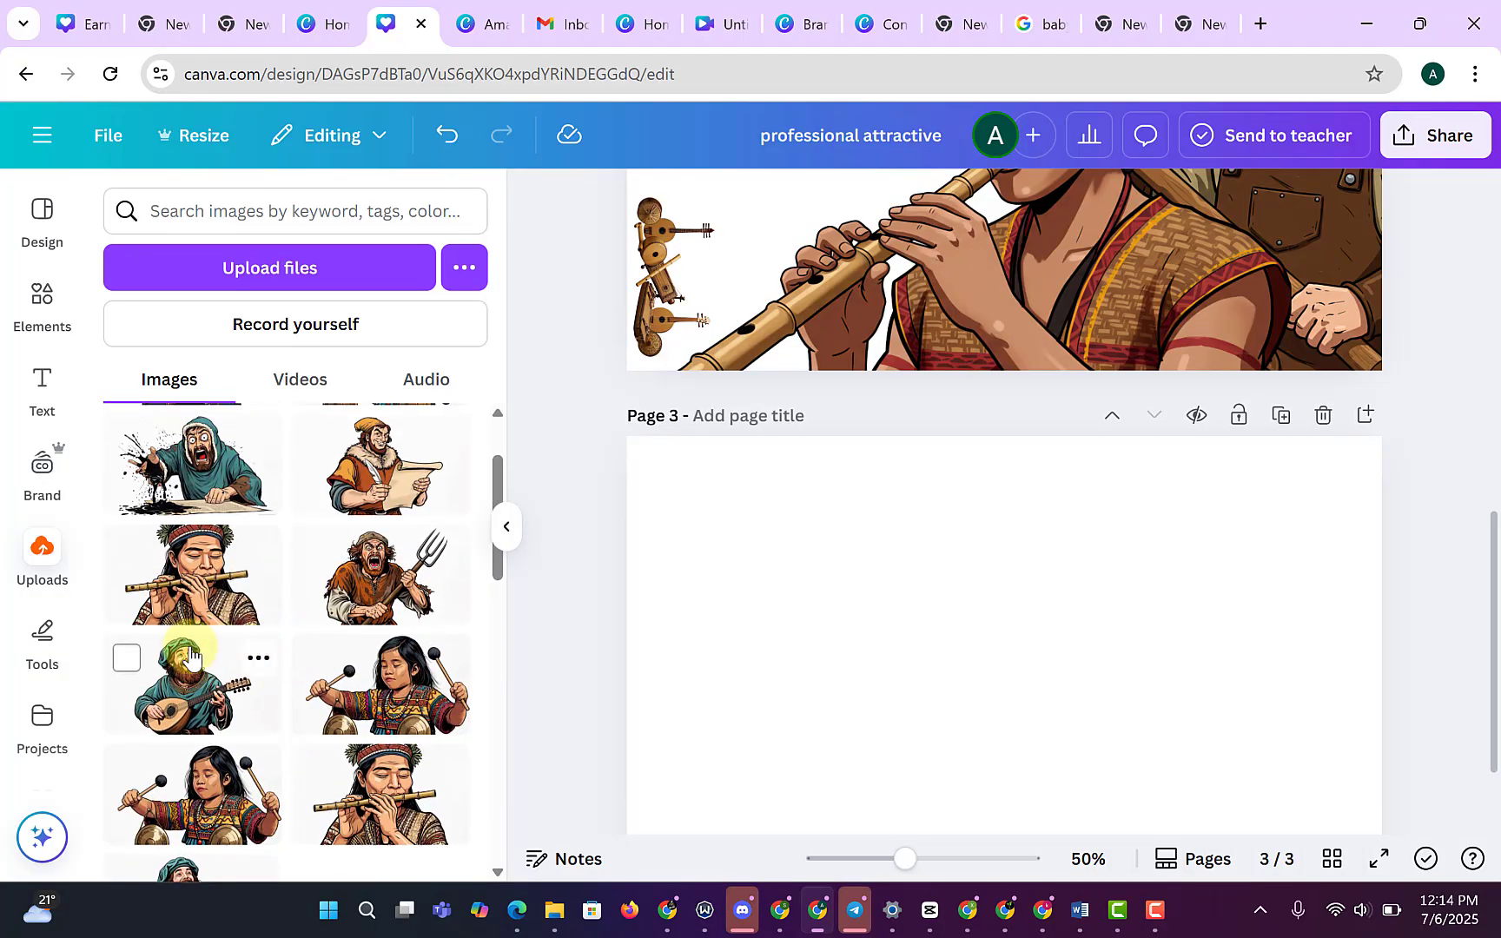
{"action": "scroll", "coordinate": [190, 658], "scroll_direction": "up", "scroll_amount": 2}
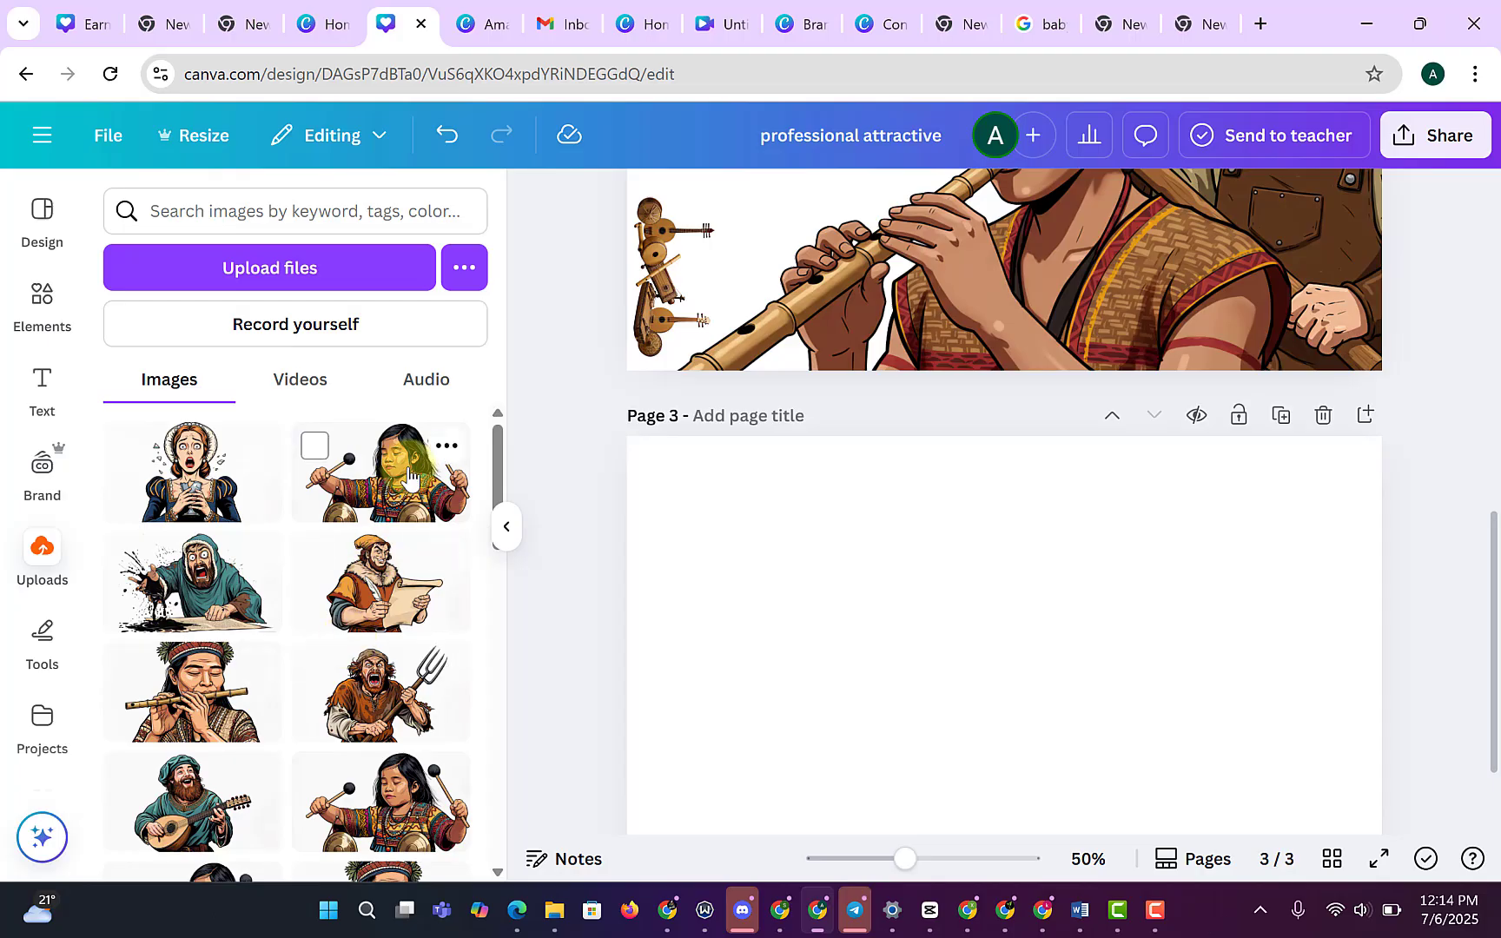
Add the uploaded image of the screaming peasant with a pitchfork to page 3 and remove its background.
{"action": "left_click", "coordinate": [374, 691]}
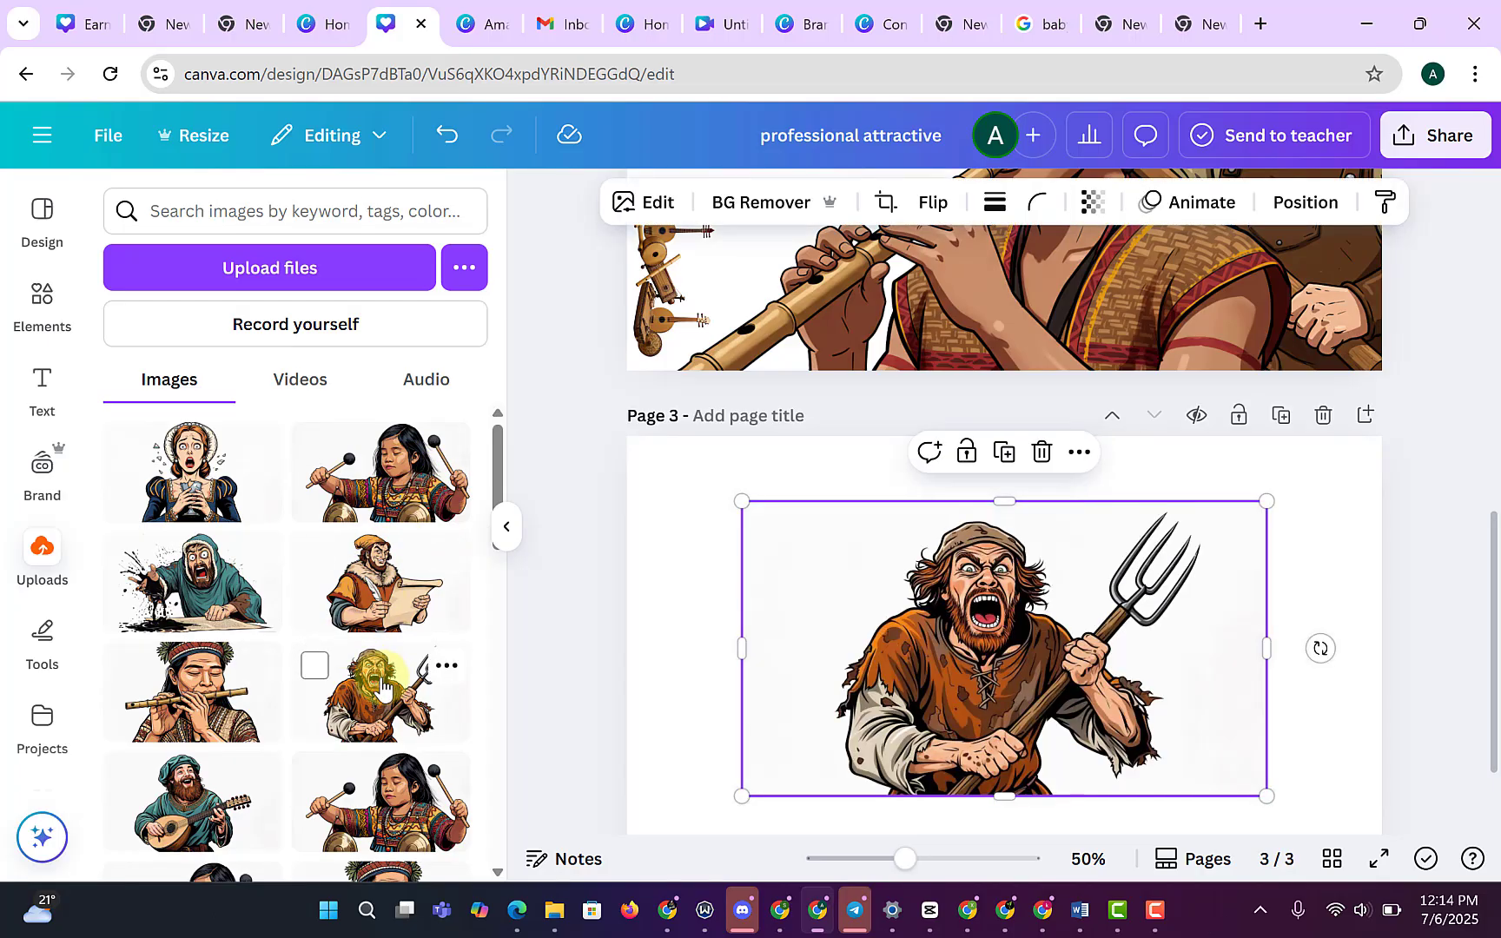
{"action": "left_click_drag", "start_coordinate": [897, 667], "coordinate": [951, 645]}
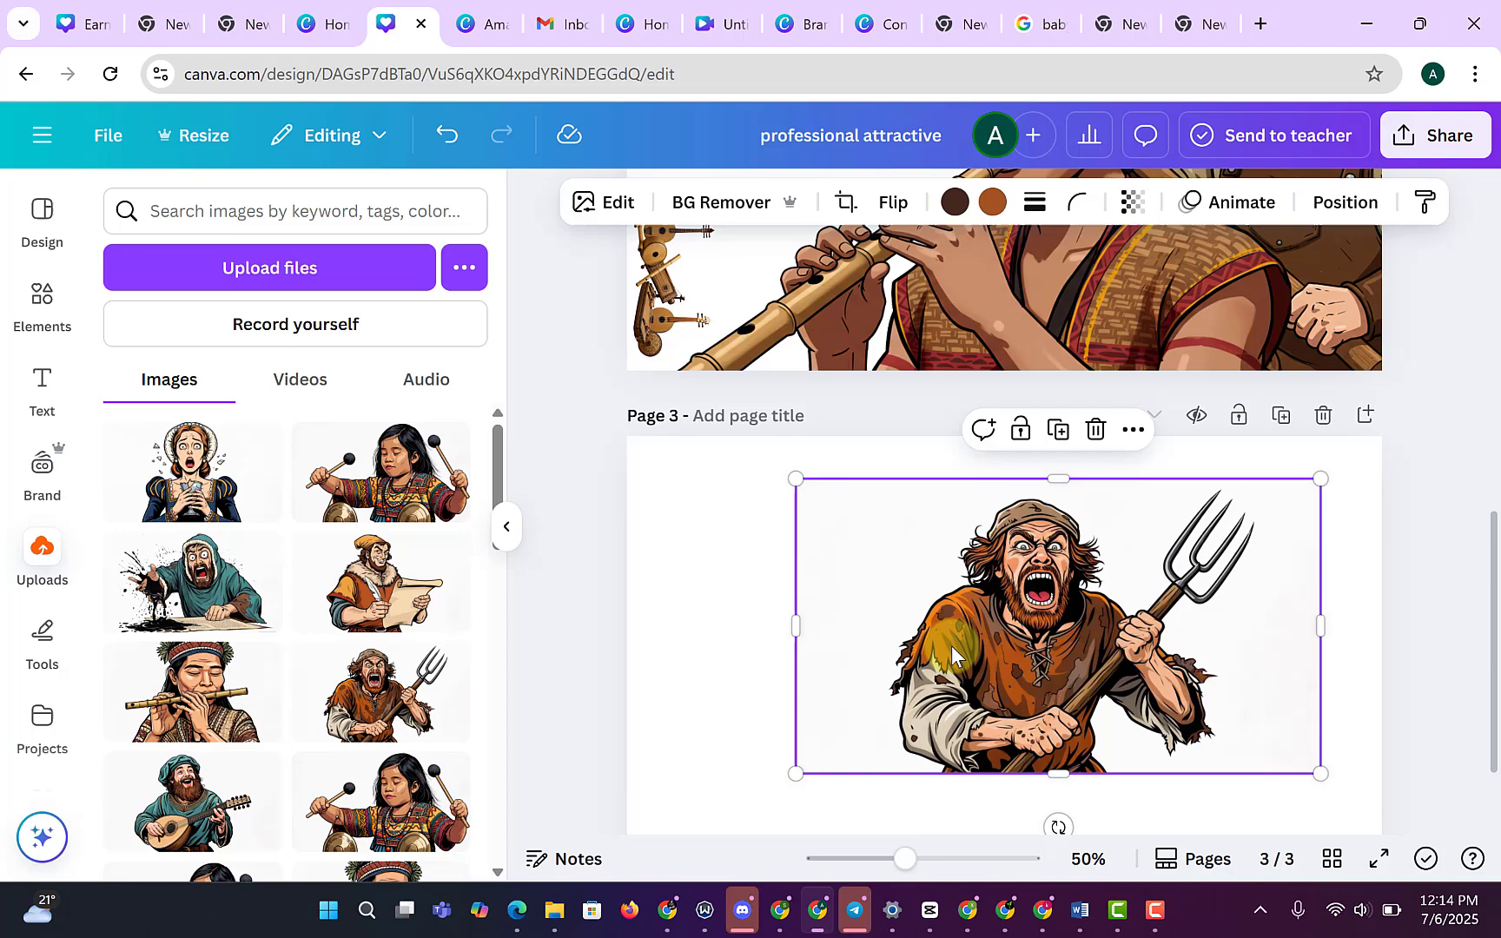
{"action": "left_click", "coordinate": [733, 205]}
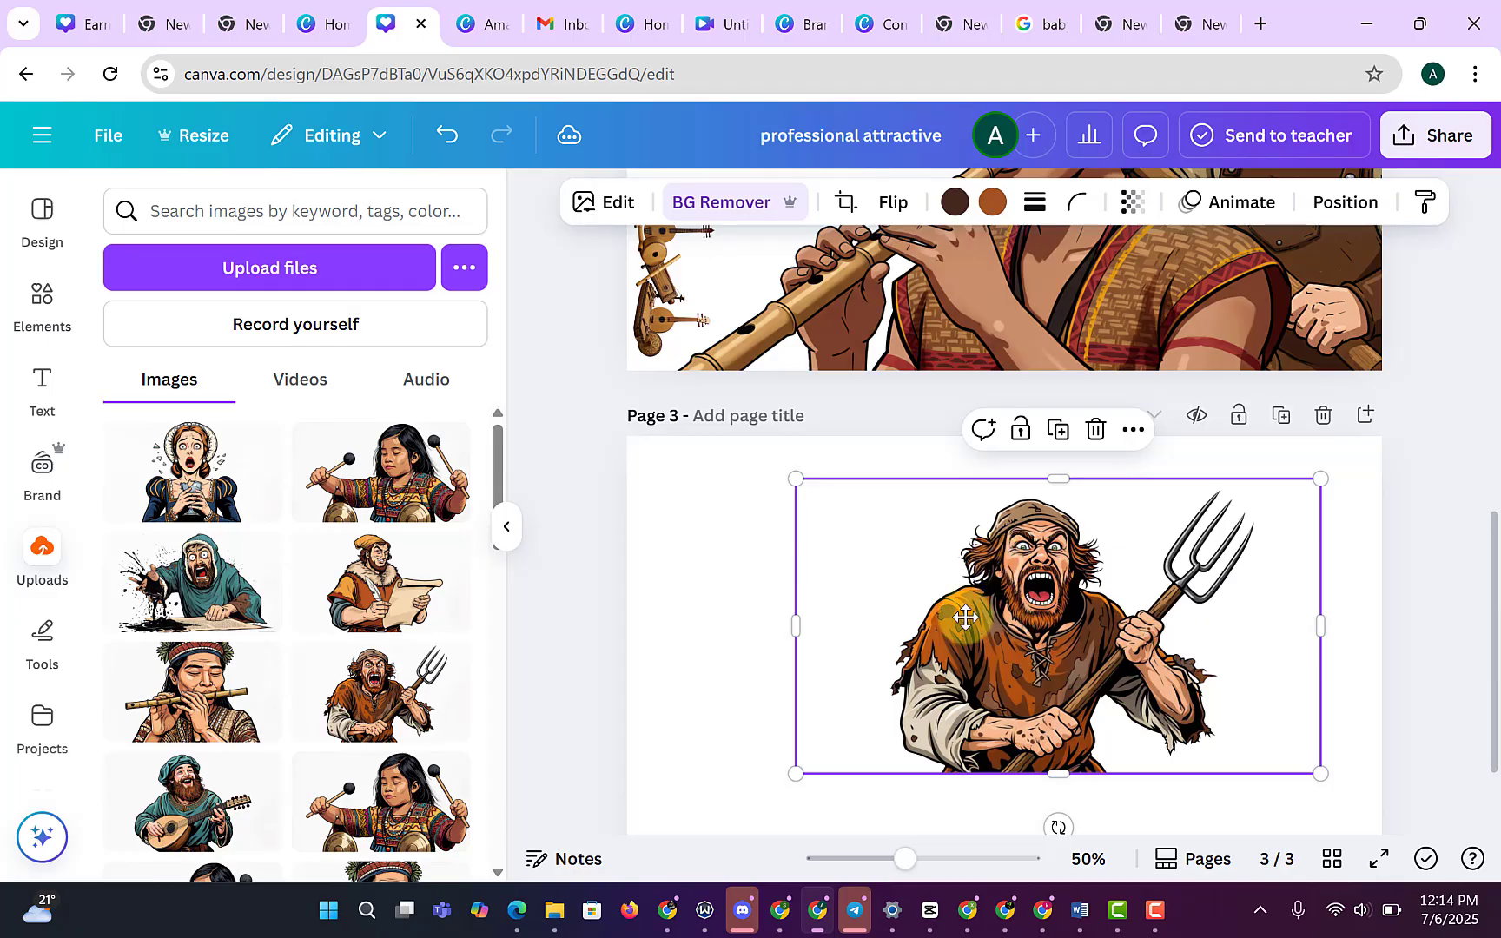
{"action": "left_click_drag", "start_coordinate": [965, 617], "coordinate": [936, 617]}
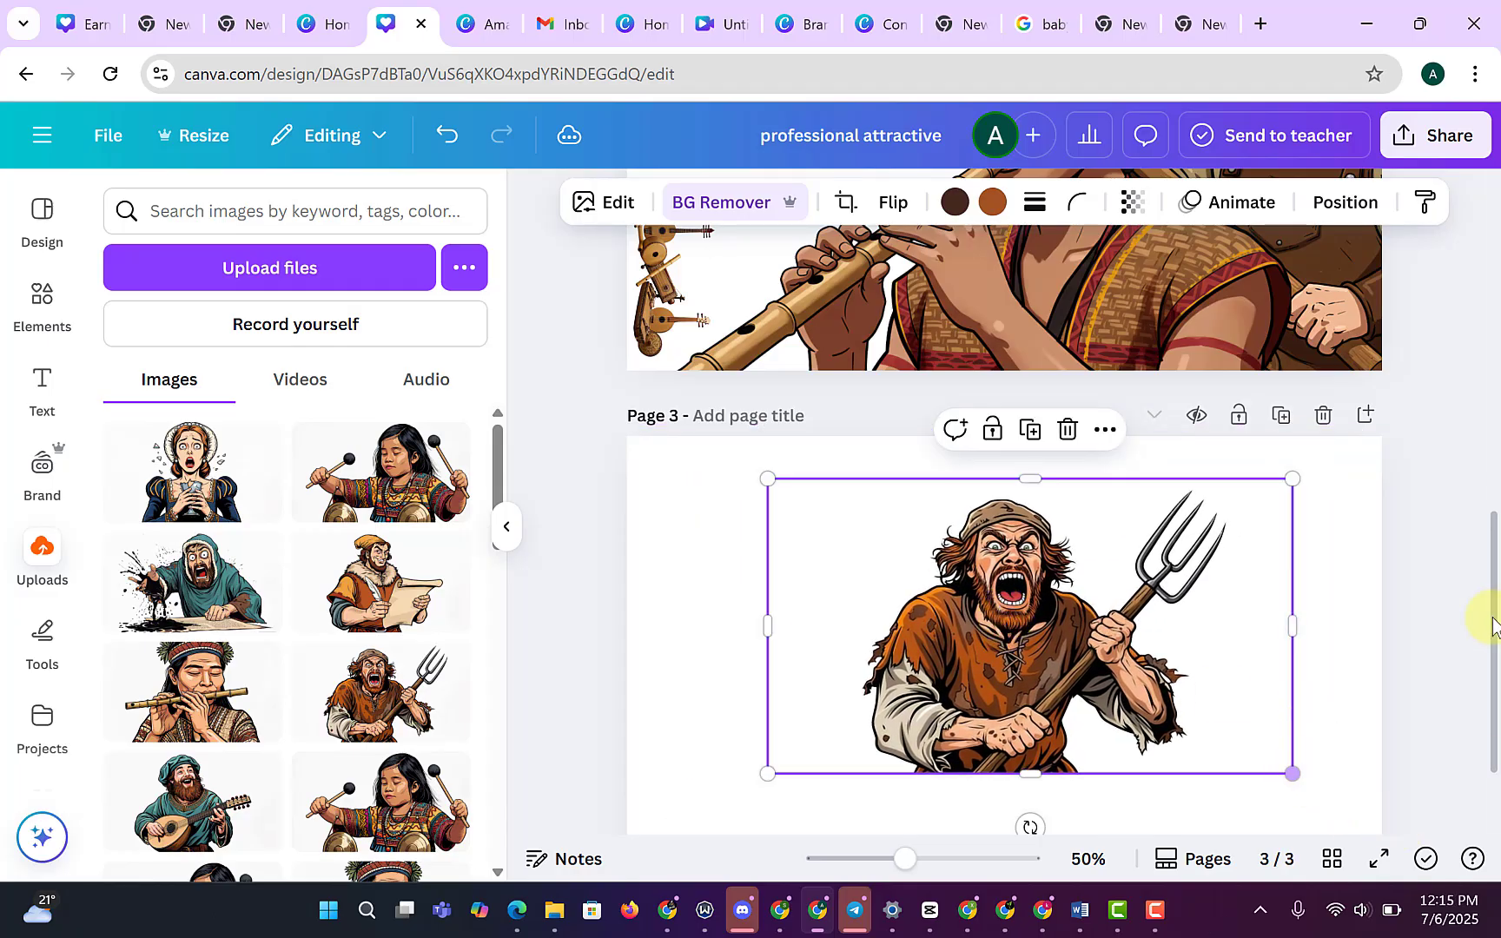
Move the peasant image against page 3's right edge and extend its frame down to near the page bottom.
{"action": "scroll", "coordinate": [1488, 610], "scroll_direction": "down", "scroll_amount": 1}
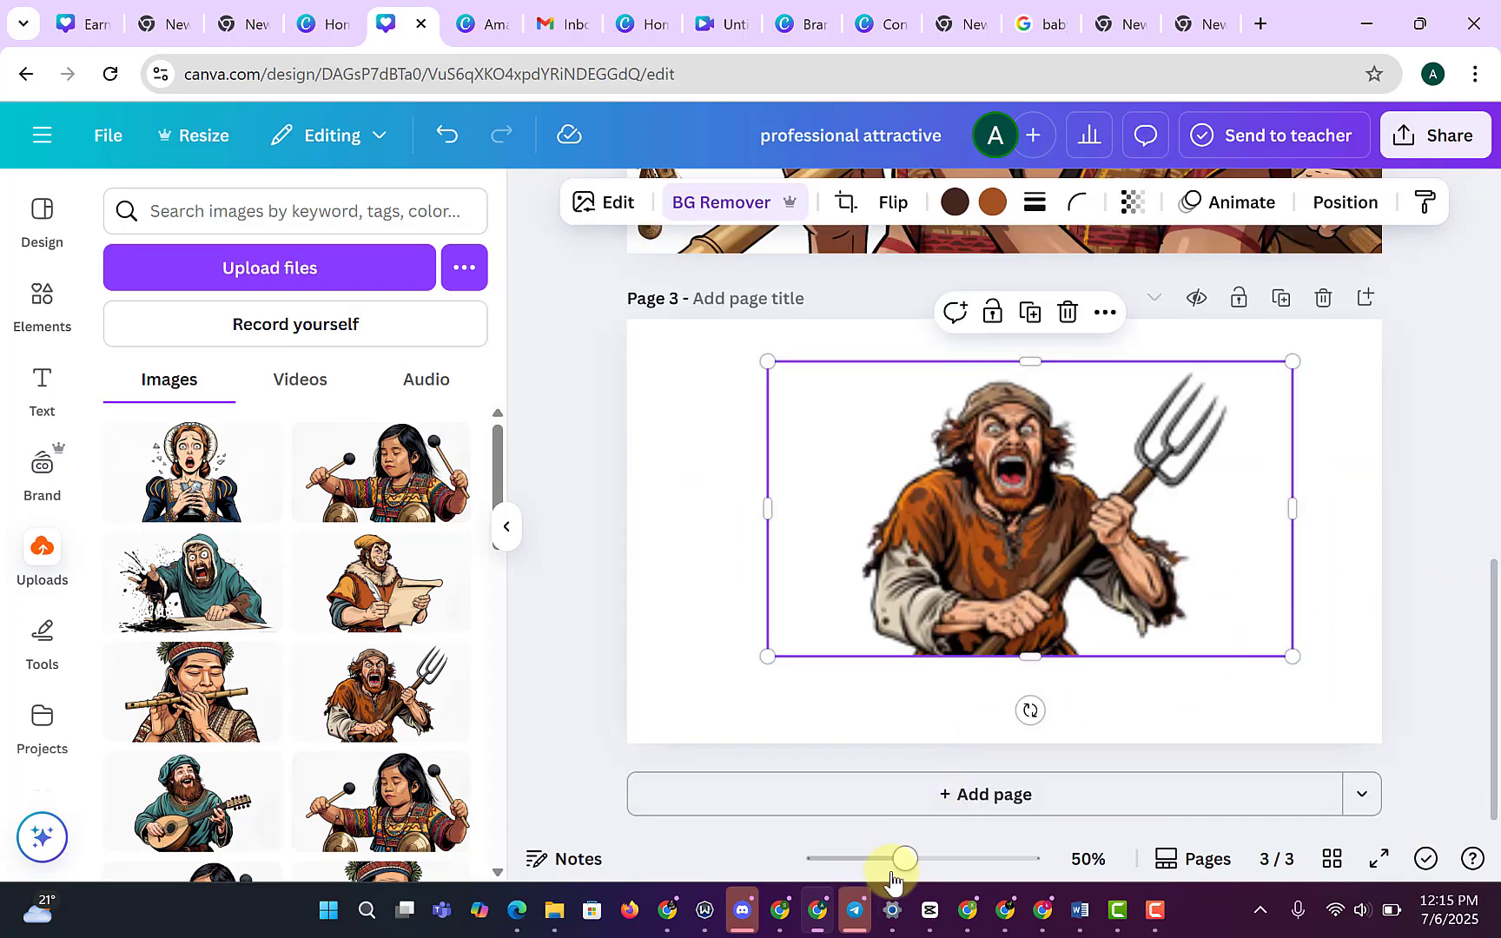
{"action": "left_click_drag", "start_coordinate": [904, 860], "coordinate": [912, 860]}
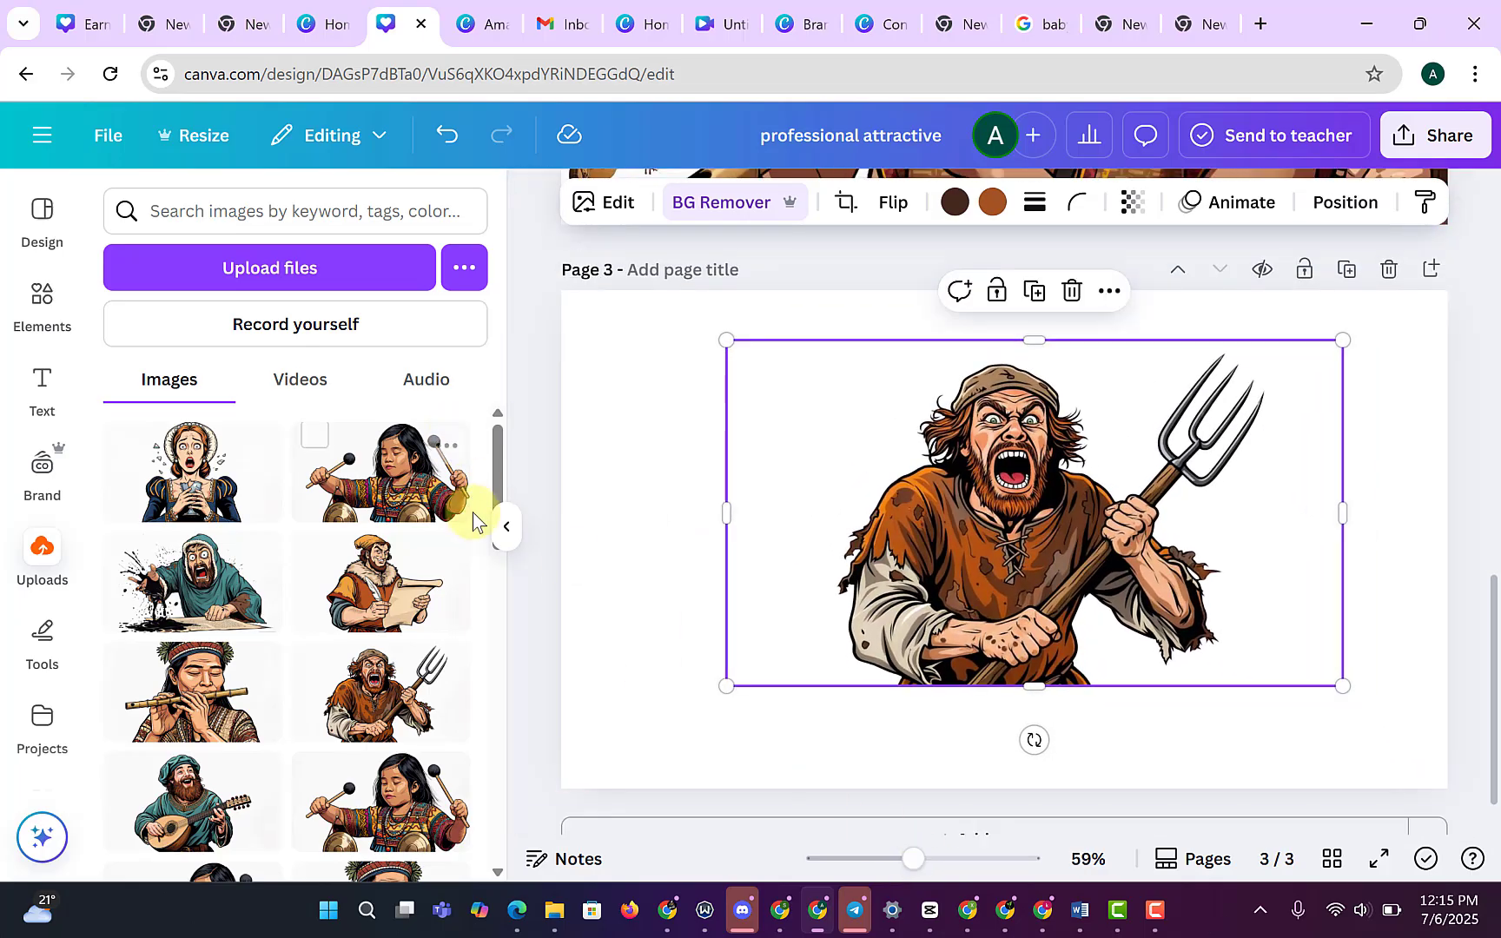
{"action": "left_click", "coordinate": [506, 526]}
{"action": "scroll", "coordinate": [1331, 483], "scroll_direction": "up", "scroll_amount": 2}
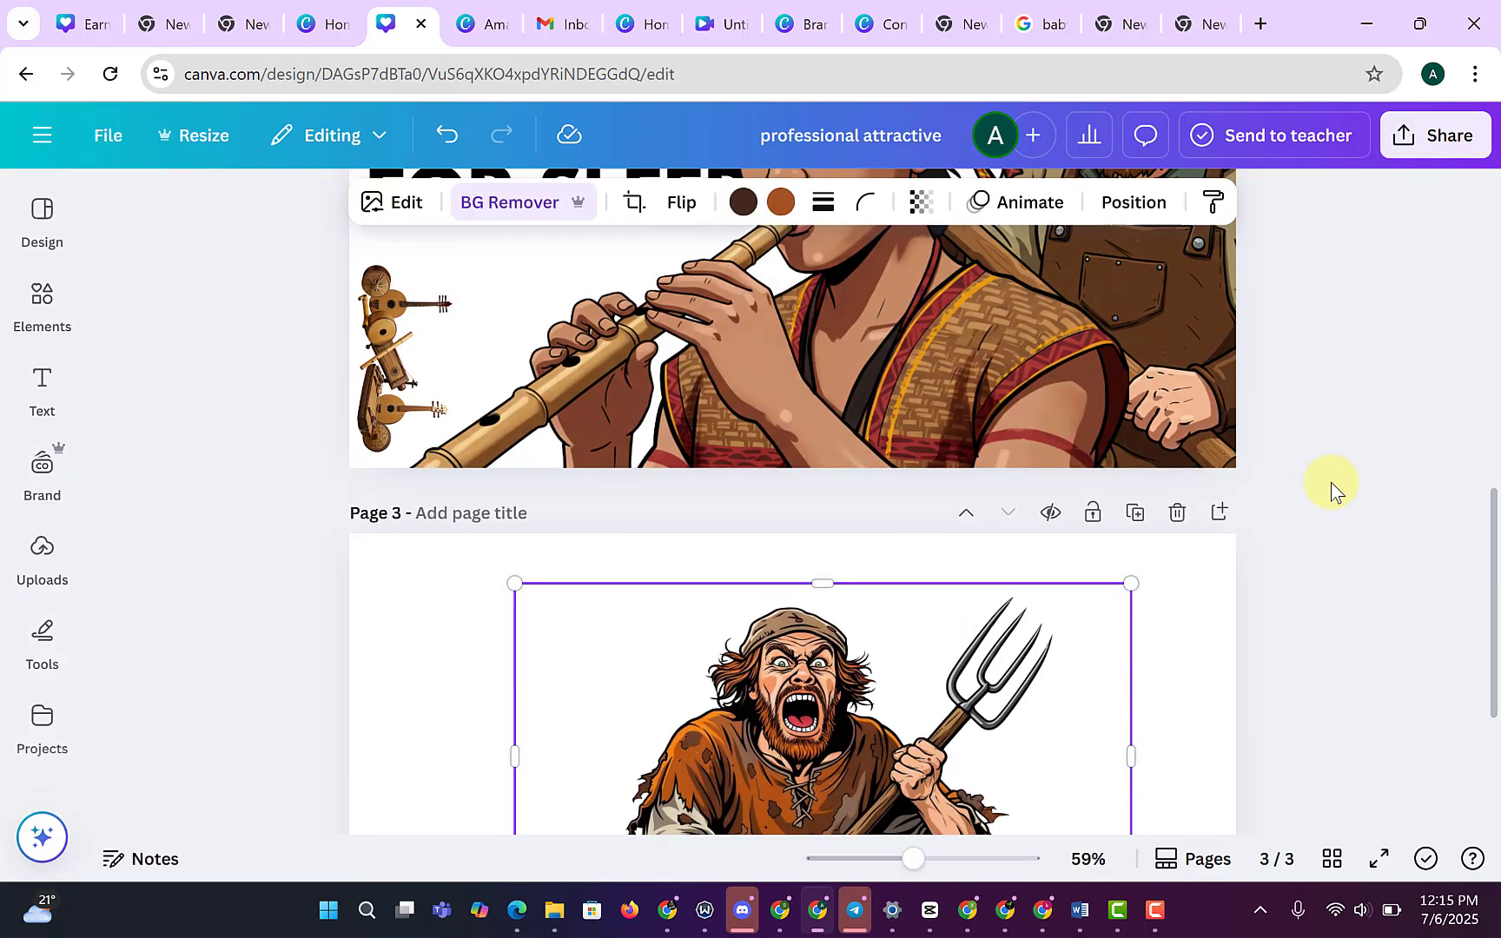
{"action": "scroll", "coordinate": [1331, 482], "scroll_direction": "down", "scroll_amount": 1}
{"action": "left_click_drag", "start_coordinate": [914, 860], "coordinate": [928, 860]}
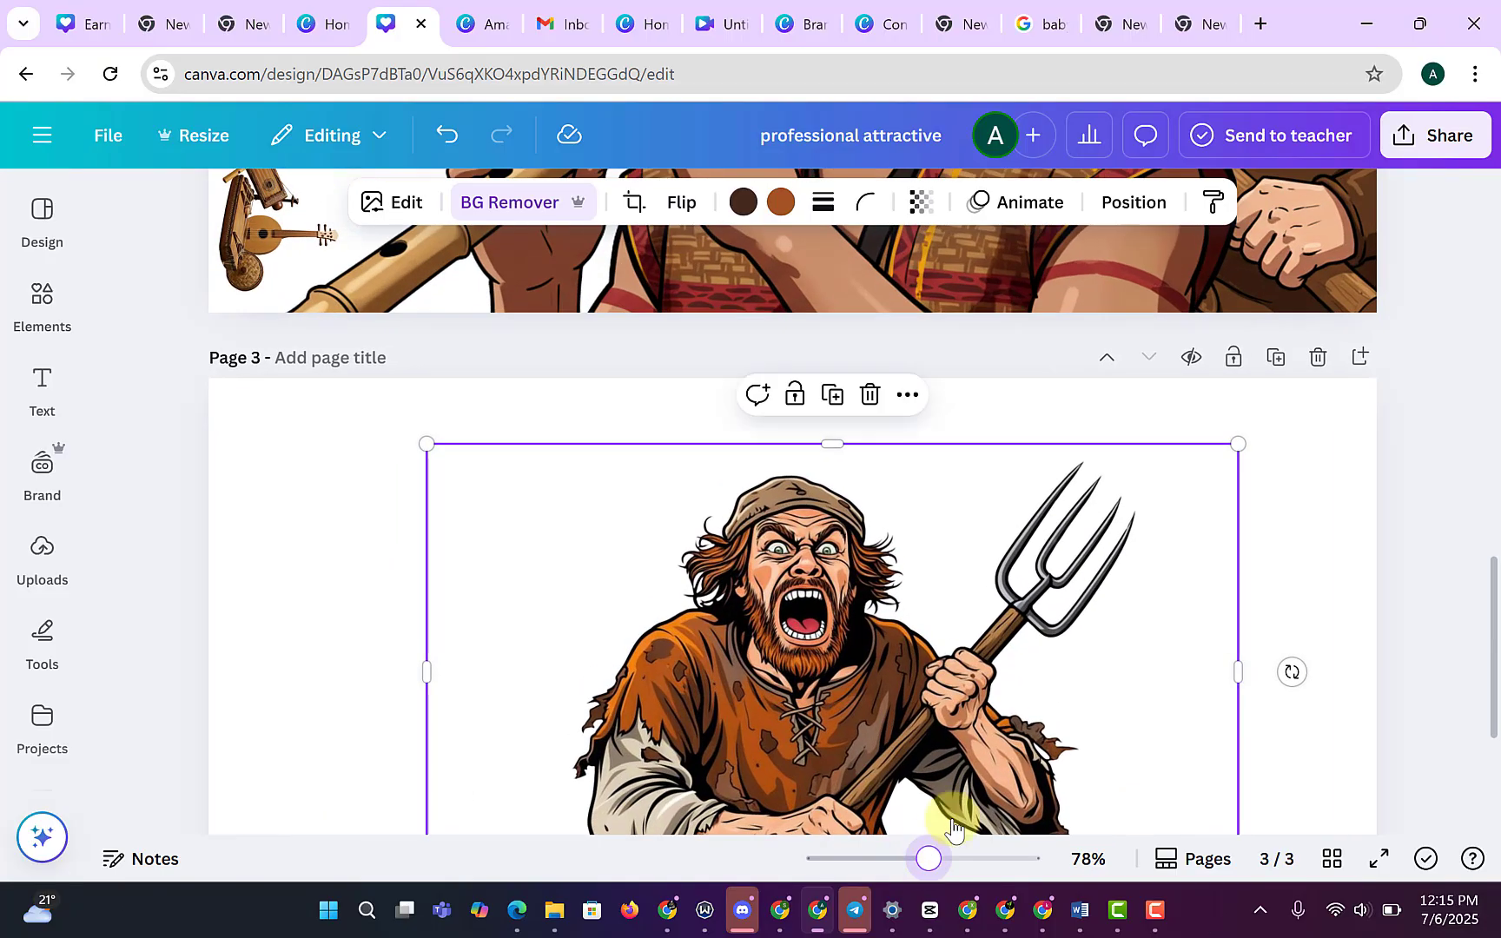
{"action": "scroll", "coordinate": [1412, 410], "scroll_direction": "down", "scroll_amount": 3}
{"action": "scroll", "coordinate": [1407, 419], "scroll_direction": "up", "scroll_amount": 1}
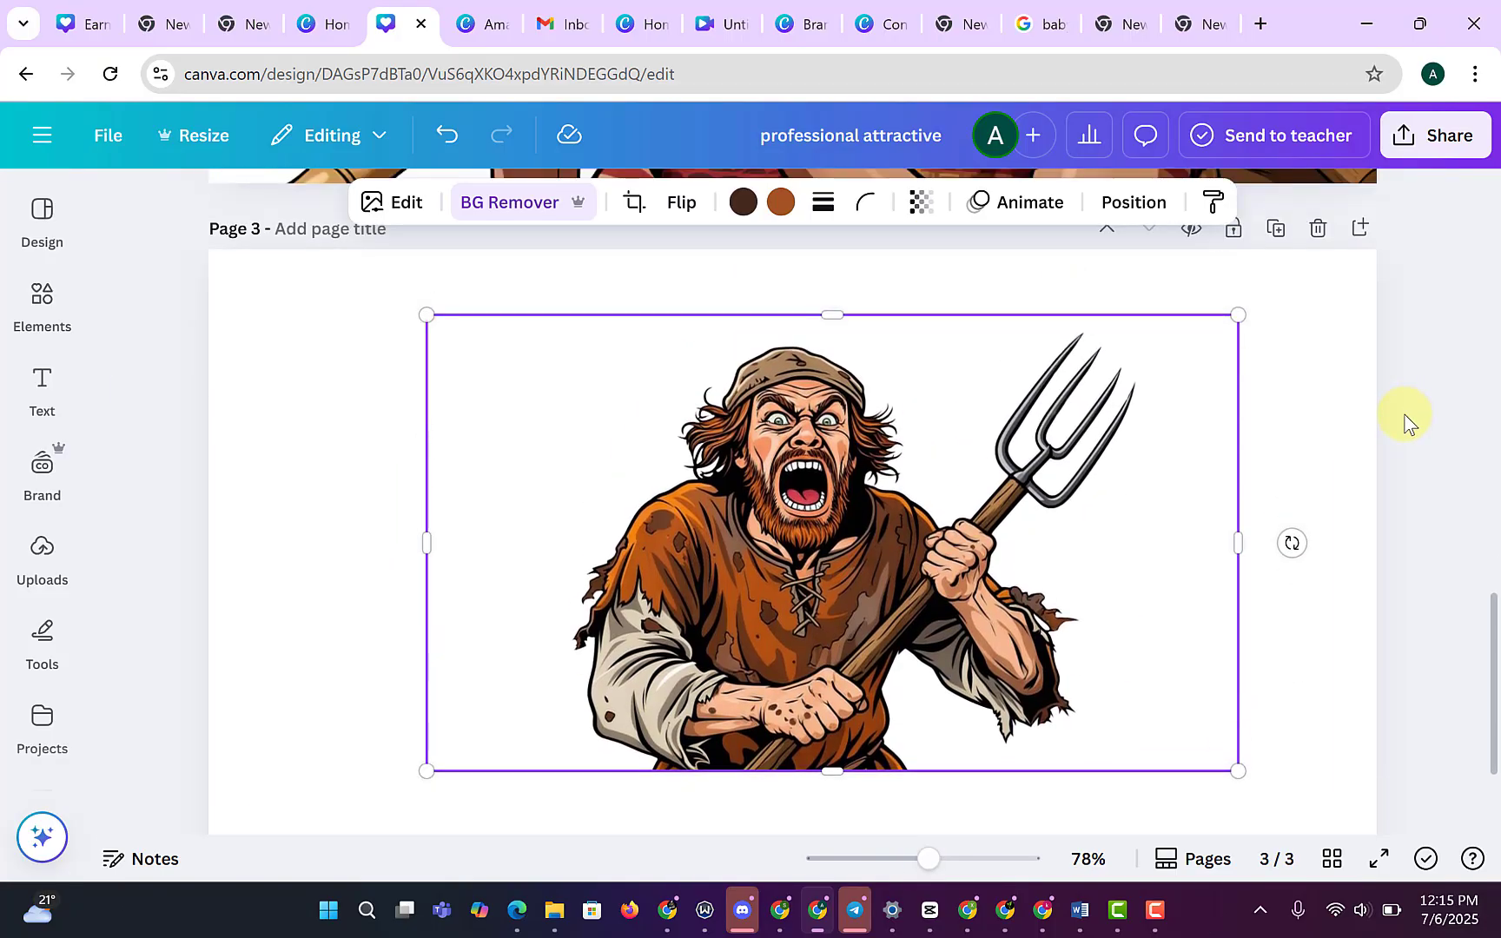
{"action": "left_click_drag", "start_coordinate": [779, 517], "coordinate": [1034, 560]}
{"action": "scroll", "coordinate": [1162, 656], "scroll_direction": "down", "scroll_amount": 1}
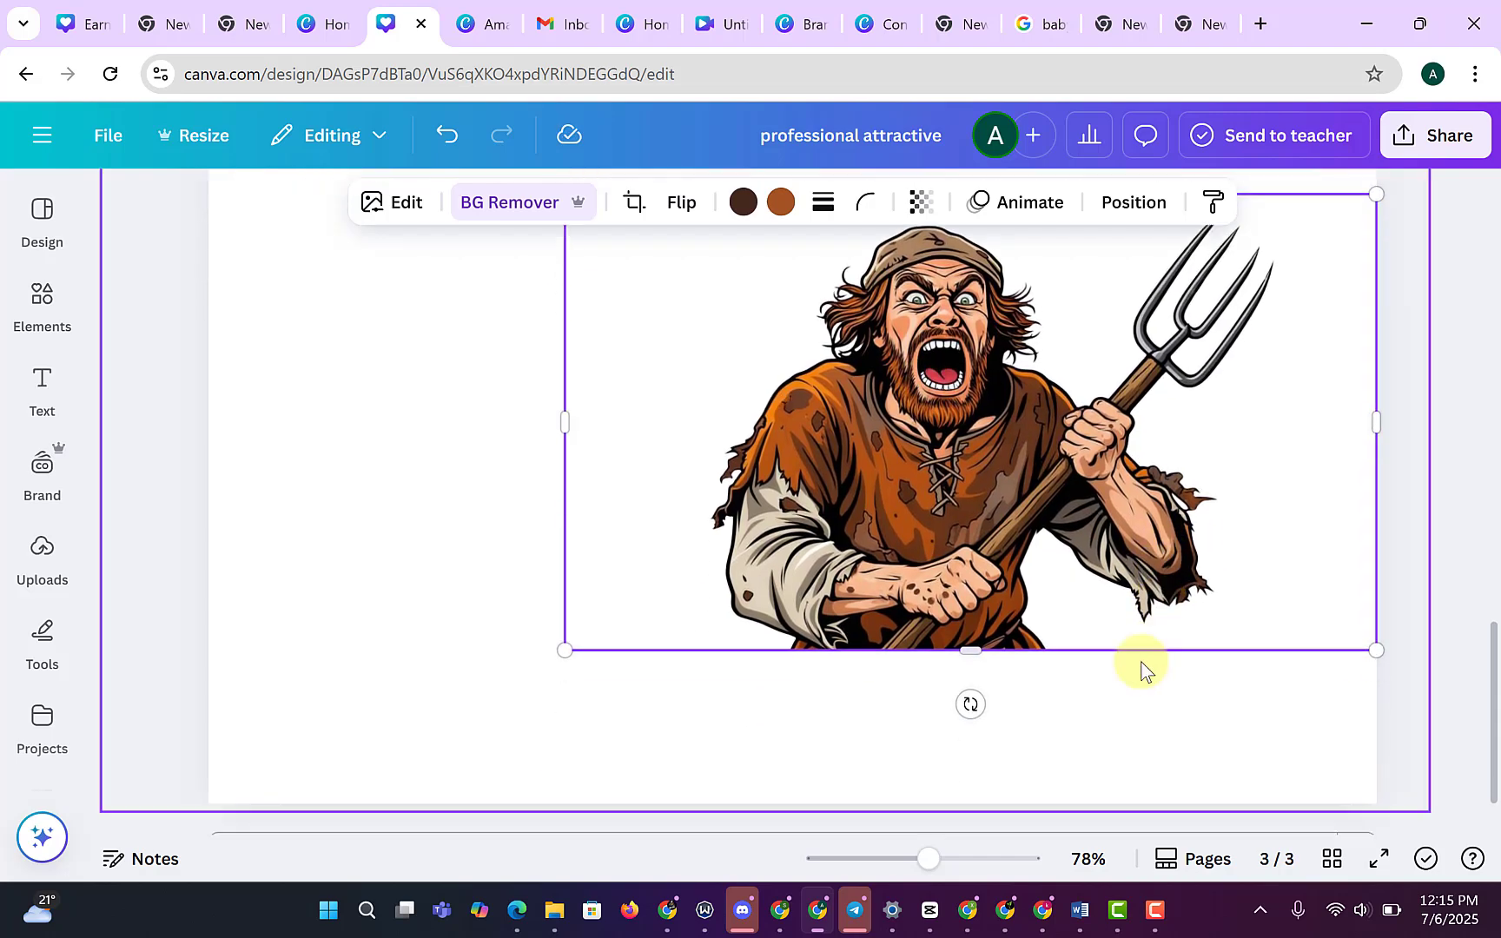
{"action": "left_click_drag", "start_coordinate": [972, 648], "coordinate": [1075, 777]}
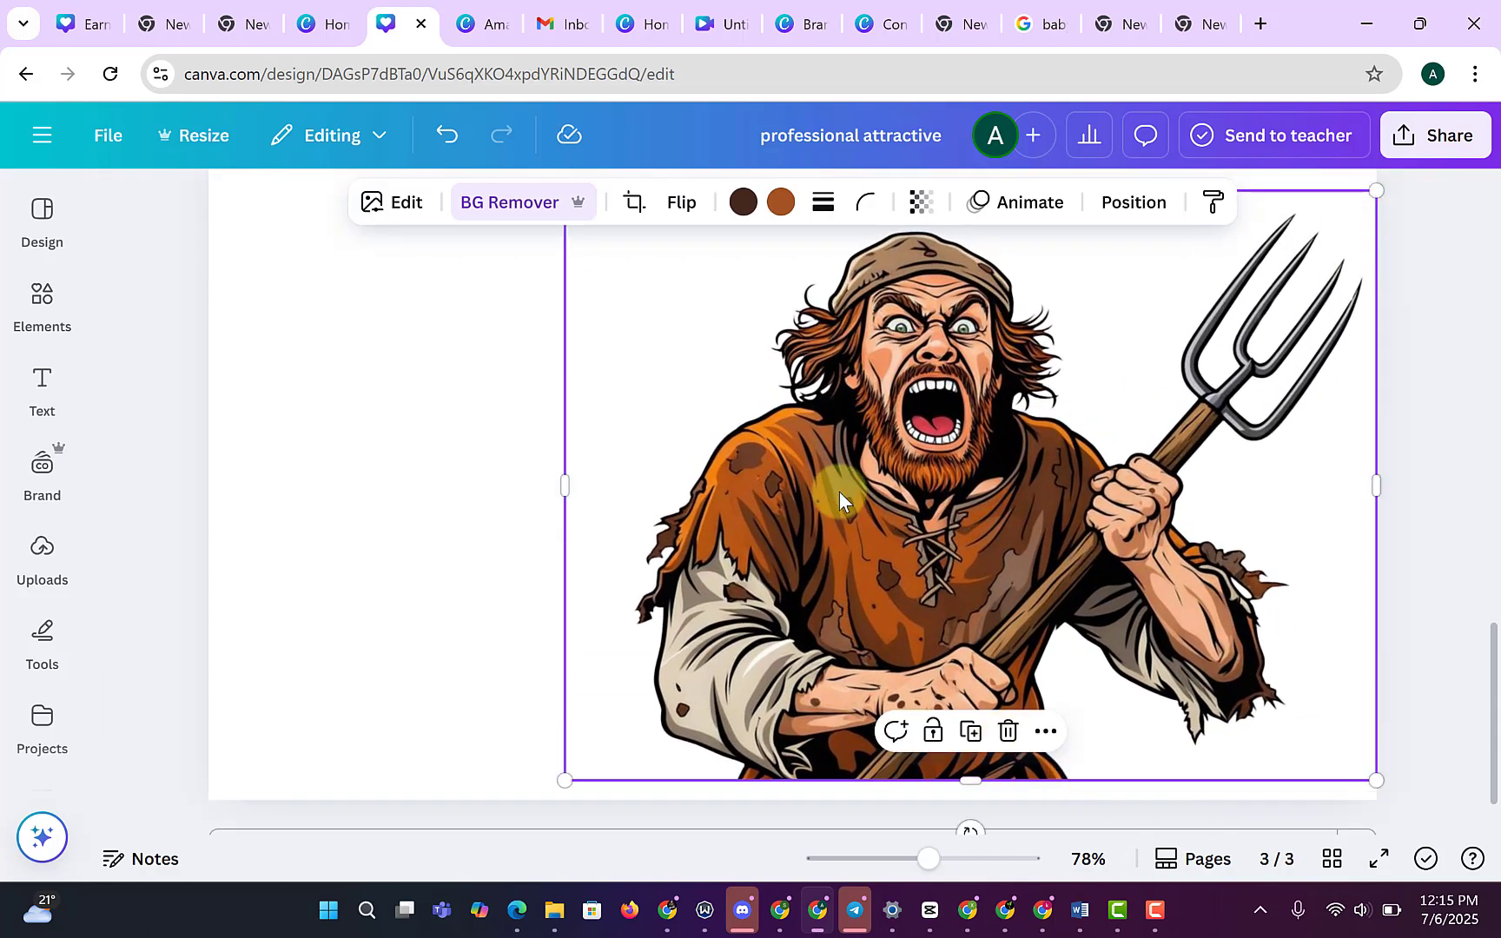
Flip the peasant image horizontally and shift it slightly past the right edge of page 3.
{"action": "left_click_drag", "start_coordinate": [838, 493], "coordinate": [879, 509]}
{"action": "left_click", "coordinate": [682, 202]}
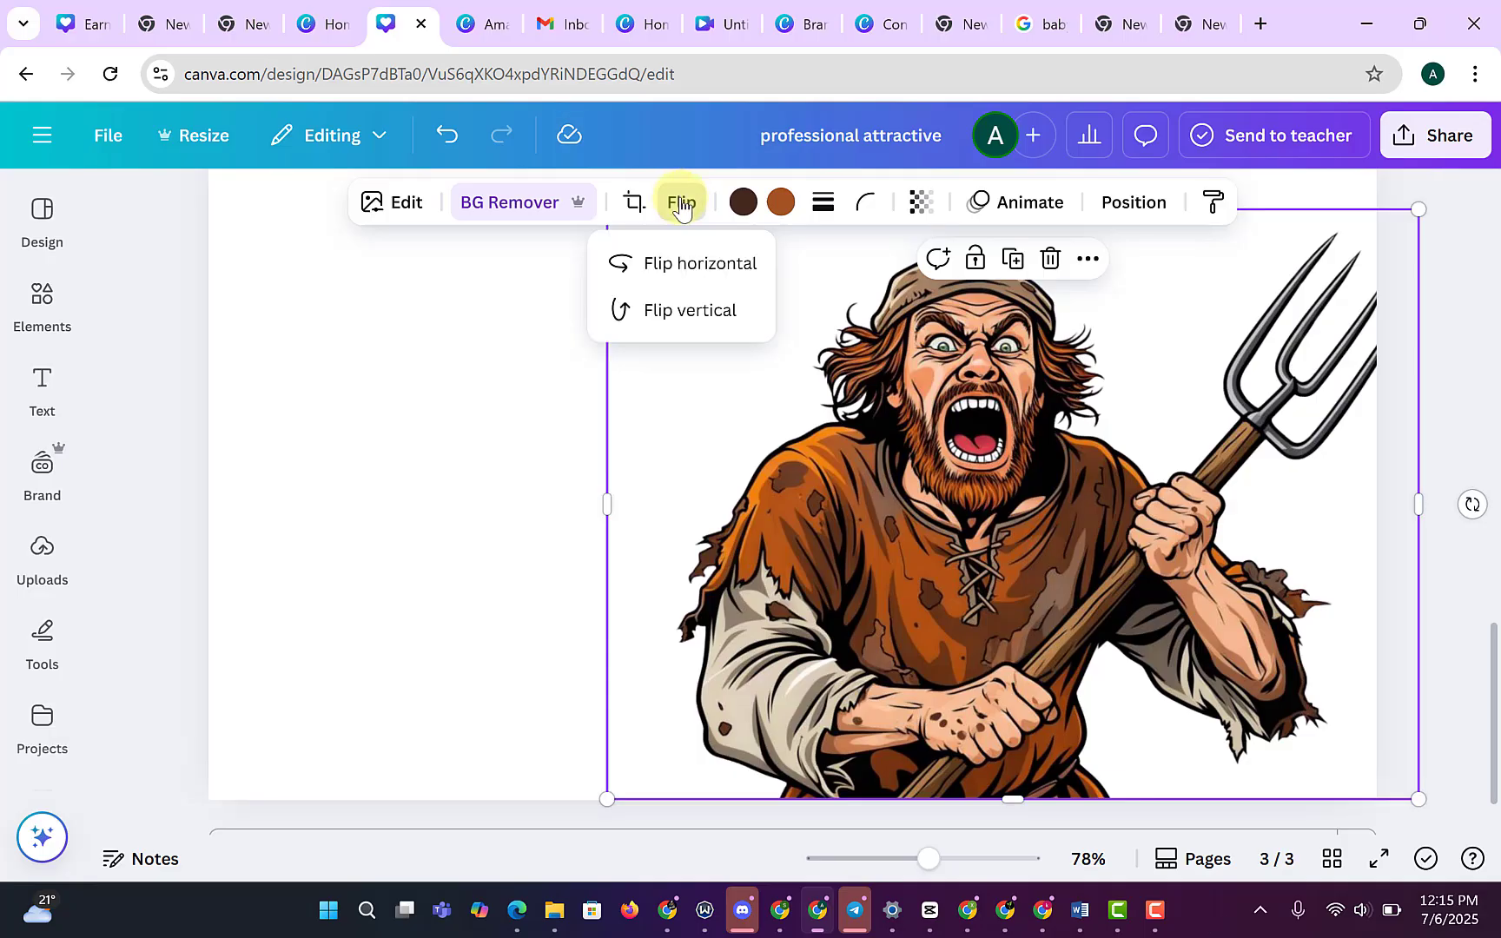
{"action": "left_click", "coordinate": [739, 264]}
{"action": "left_click_drag", "start_coordinate": [1110, 450], "coordinate": [1123, 430]}
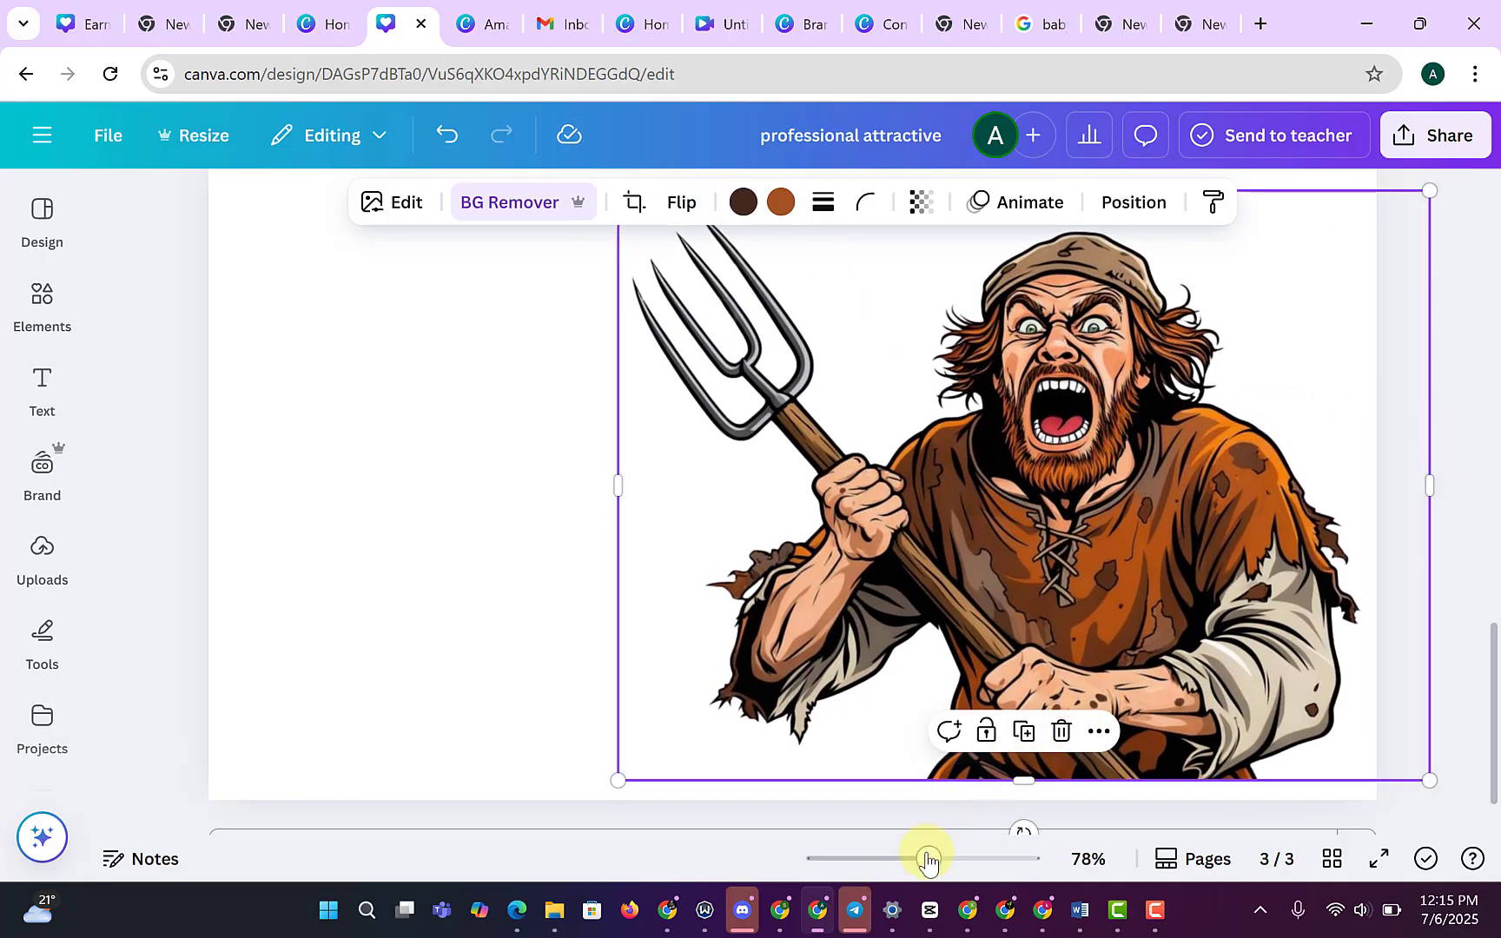
Enlarge the flipped peasant image and reposition it so it fills the right side of page 3.
{"action": "left_click_drag", "start_coordinate": [928, 860], "coordinate": [919, 859]}
{"action": "left_click_drag", "start_coordinate": [1065, 470], "coordinate": [1096, 484]}
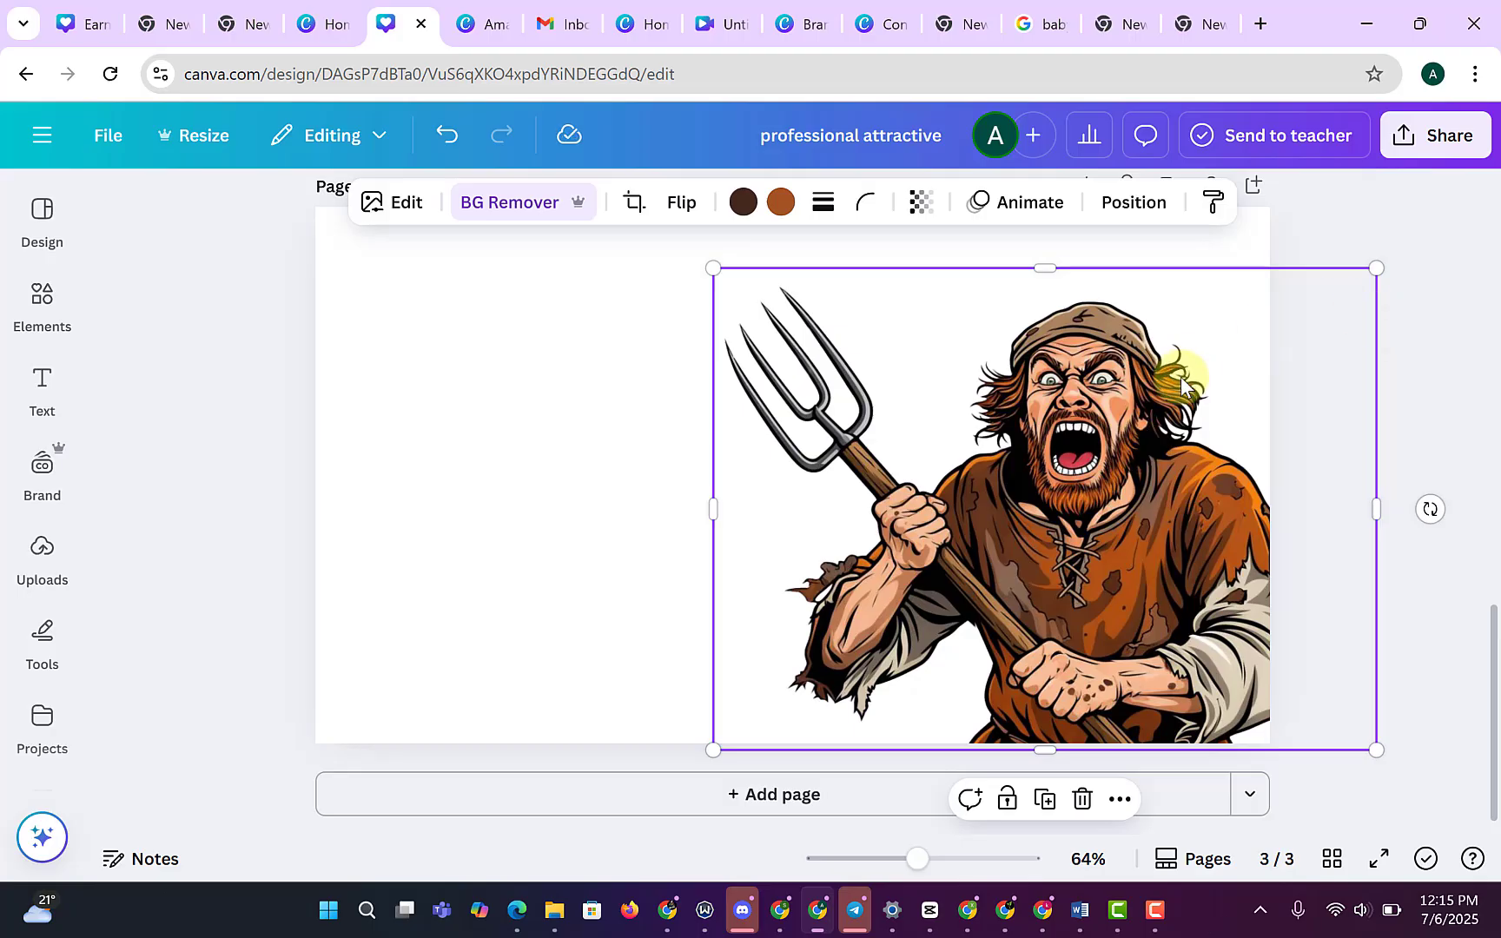
{"action": "left_click_drag", "start_coordinate": [1388, 254], "coordinate": [1474, 192]}
{"action": "left_click_drag", "start_coordinate": [1112, 442], "coordinate": [1055, 416]}
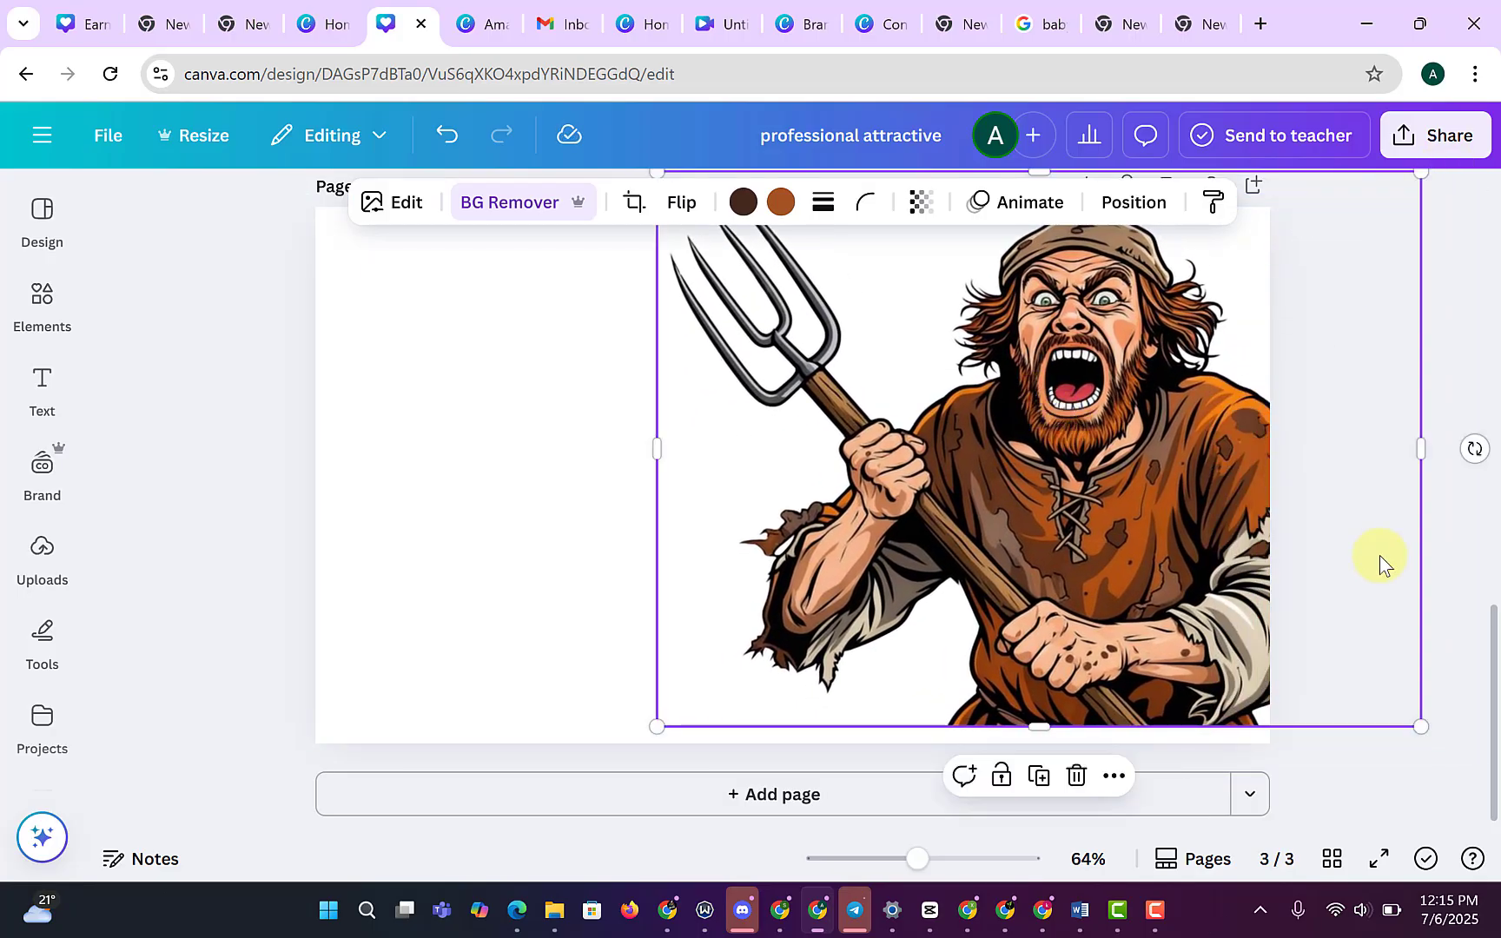
Fine-tune the peasant's size and position so the whole head fits and the body reaches page 3's bottom edge, then deselect it.
{"action": "scroll", "coordinate": [1379, 556], "scroll_direction": "up", "scroll_amount": 3}
{"action": "scroll", "coordinate": [1380, 546], "scroll_direction": "down", "scroll_amount": 1}
{"action": "left_click_drag", "start_coordinate": [1091, 583], "coordinate": [1067, 588]}
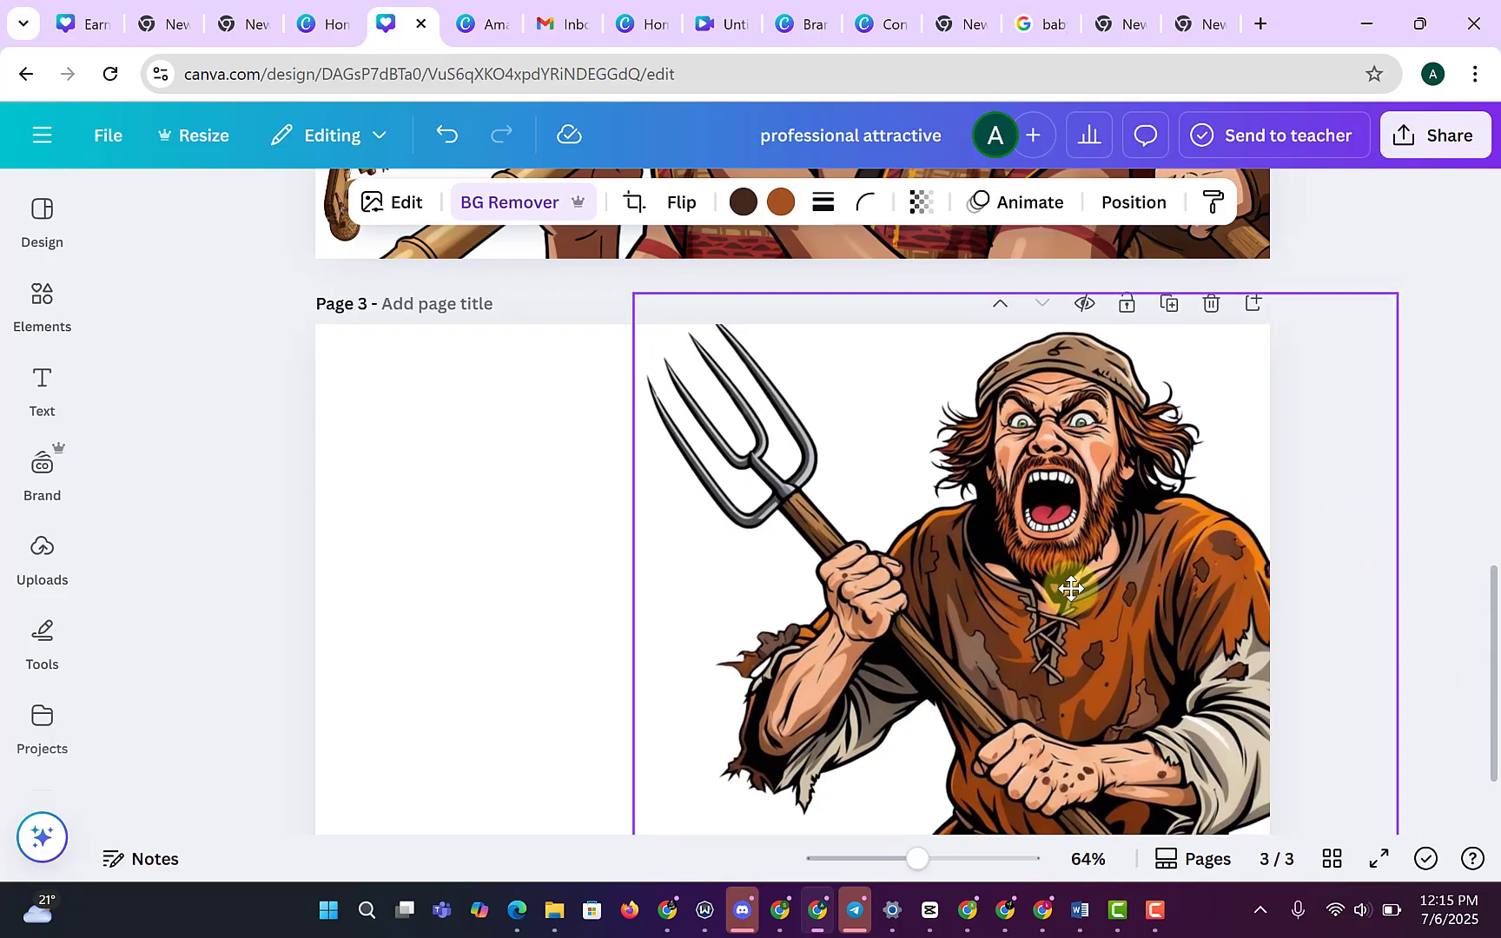
{"action": "left_click_drag", "start_coordinate": [1398, 290], "coordinate": [1370, 309]}
{"action": "mouse_move", "coordinate": [1009, 594]}
{"action": "left_mouse_down"}
{"action": "mouse_move", "coordinate": [992, 580]}
{"action": "mouse_move", "coordinate": [1002, 593]}
{"action": "left_mouse_up"}
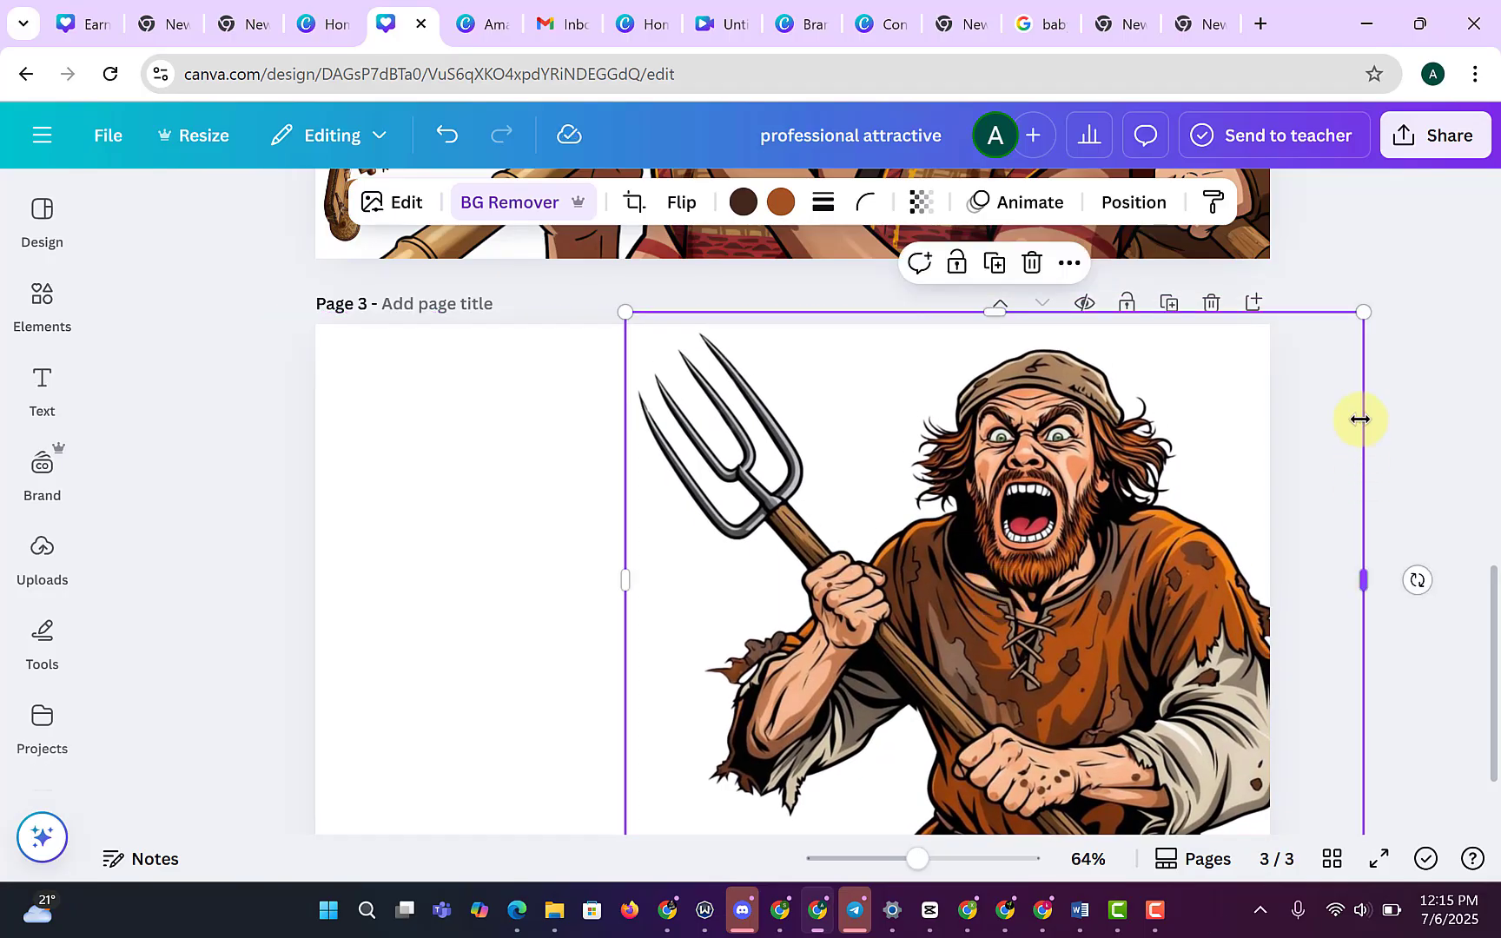
{"action": "scroll", "coordinate": [1384, 423], "scroll_direction": "down", "scroll_amount": 2}
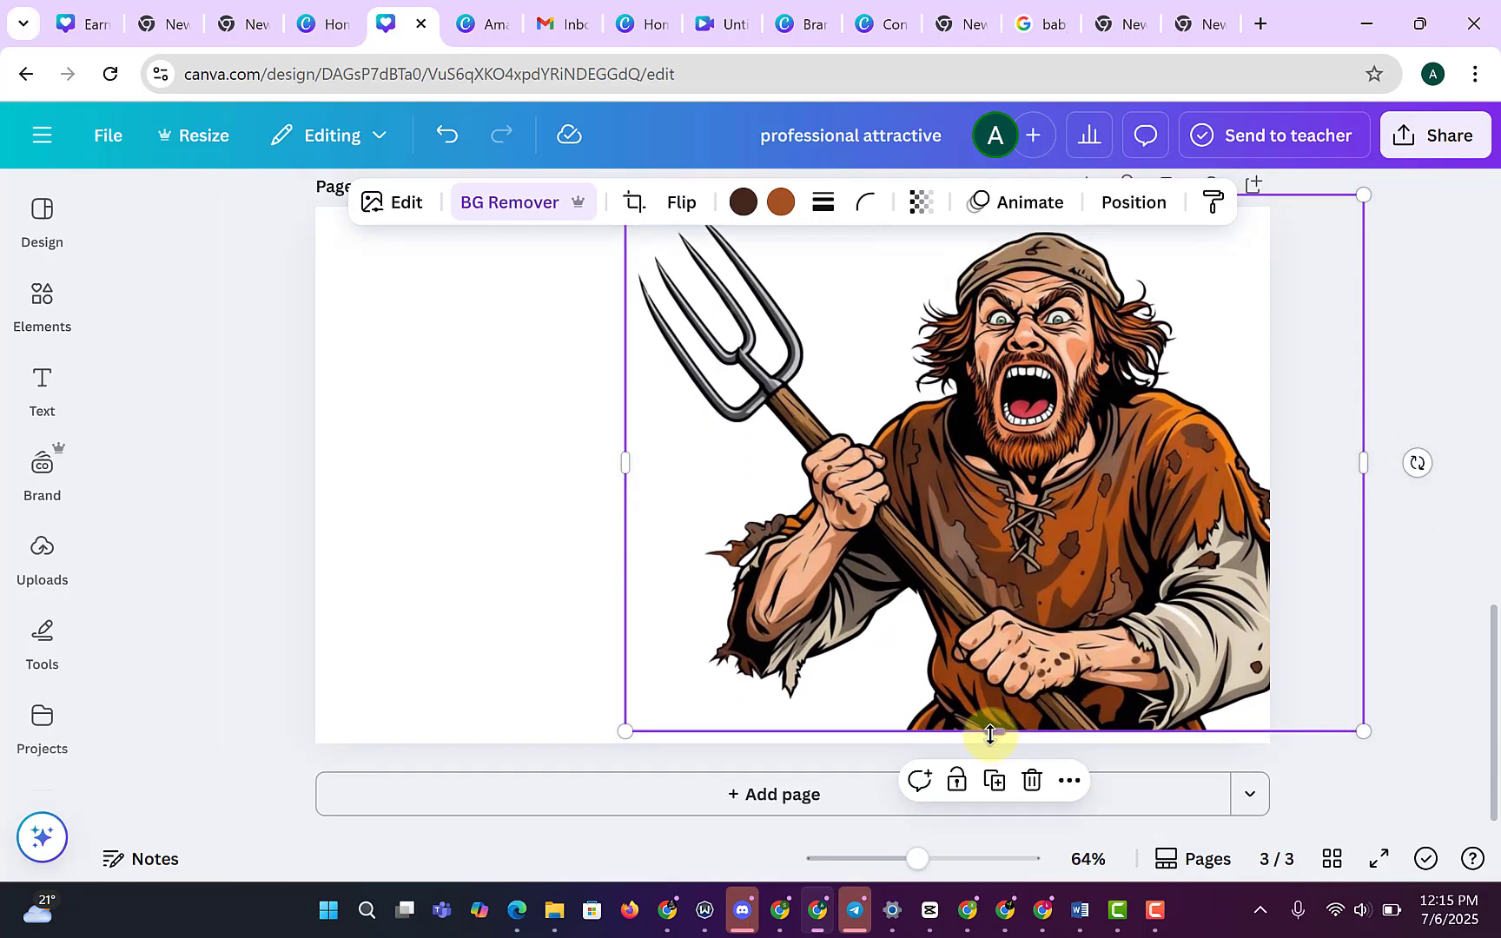
{"action": "left_click_drag", "start_coordinate": [990, 743], "coordinate": [992, 751]}
{"action": "left_click", "coordinate": [1388, 336]}
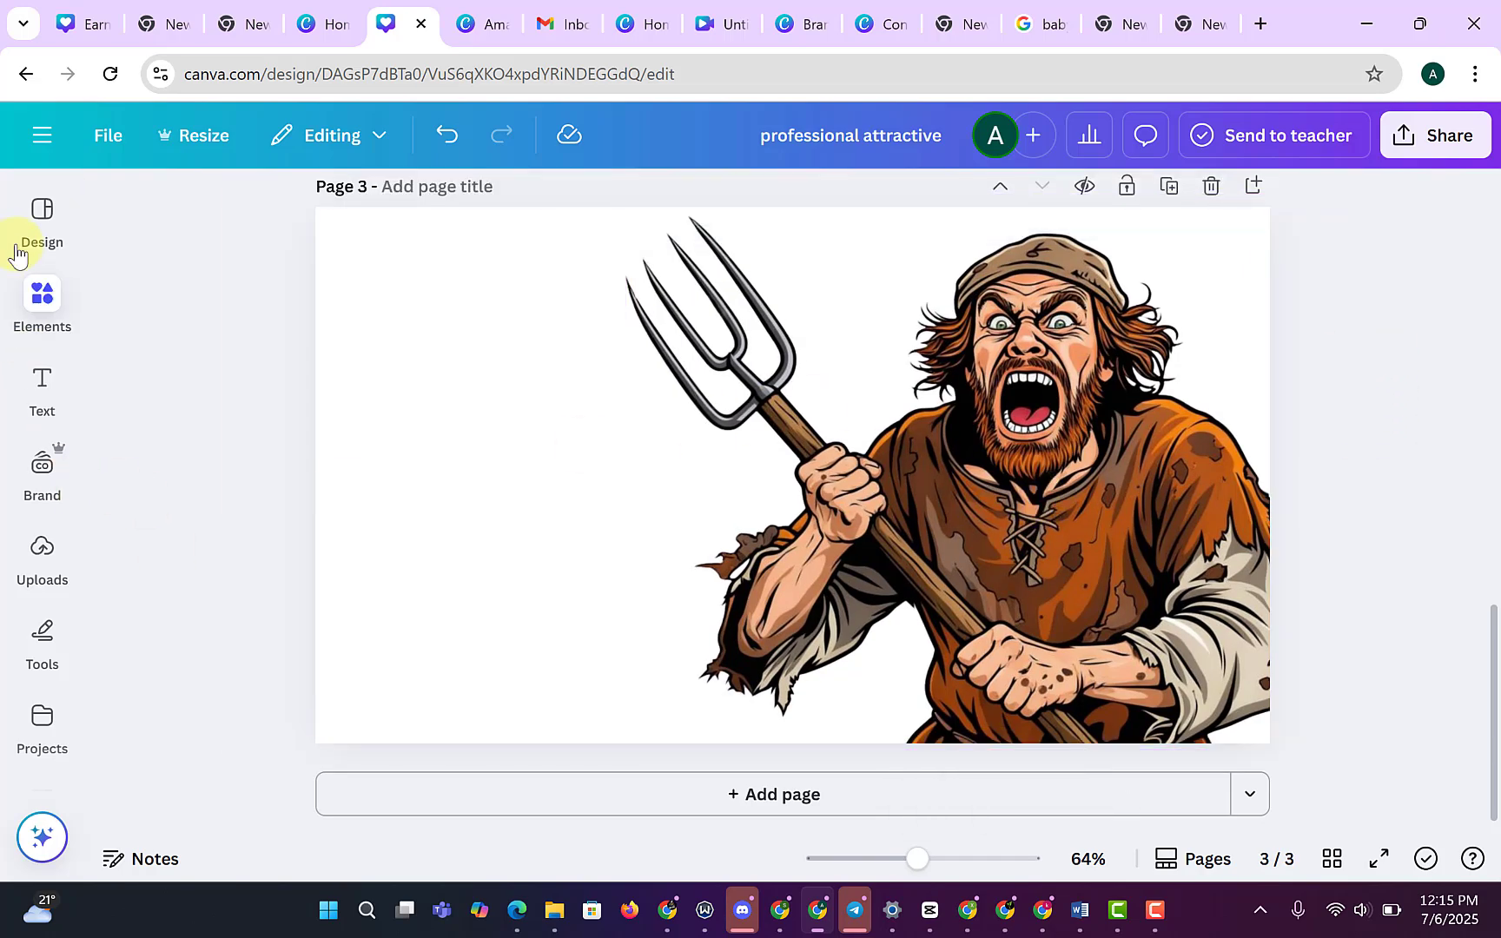
Look through the uploaded images for another illustration to place beside the peasant on page 3.
{"action": "left_click", "coordinate": [43, 248]}
{"action": "left_click", "coordinate": [42, 391]}
{"action": "left_click", "coordinate": [46, 549]}
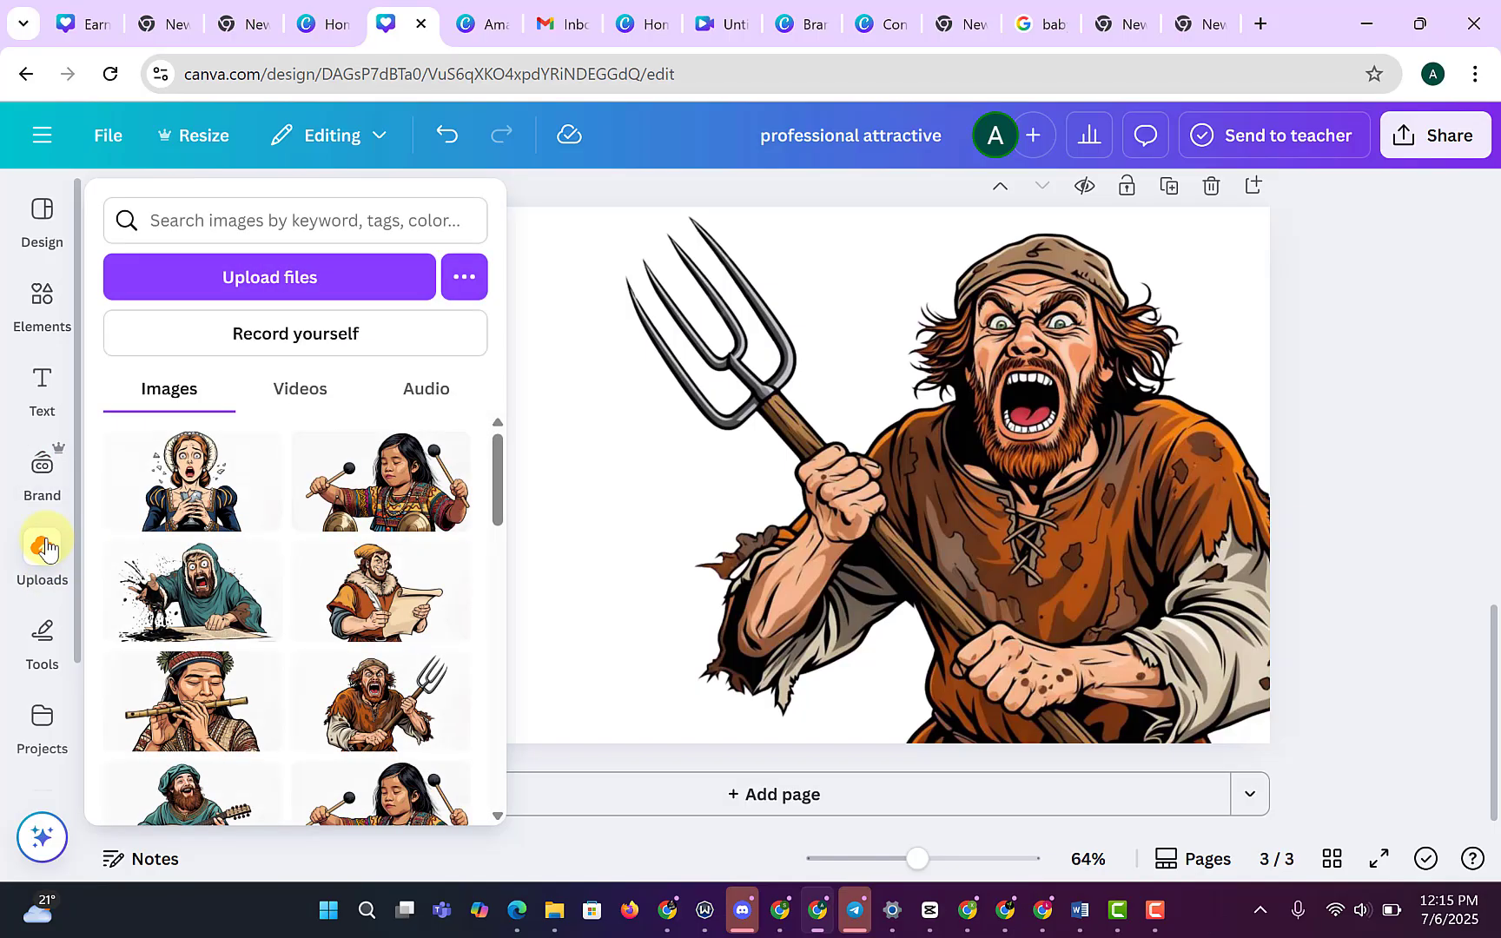
{"action": "scroll", "coordinate": [323, 573], "scroll_direction": "down", "scroll_amount": 1}
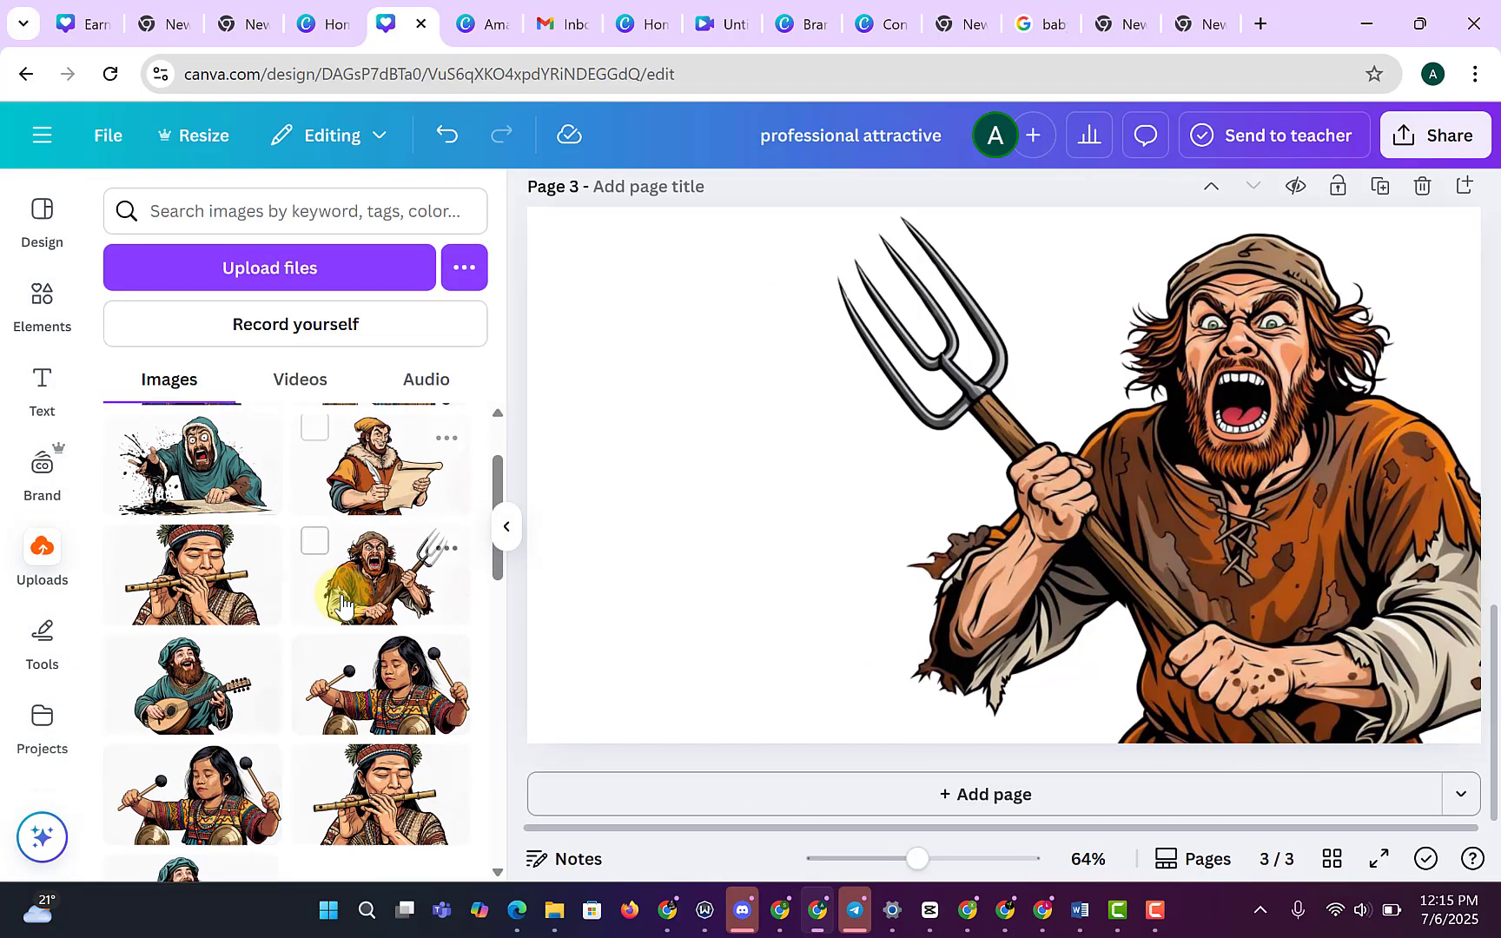
{"action": "scroll", "coordinate": [363, 664], "scroll_direction": "down", "scroll_amount": 3}
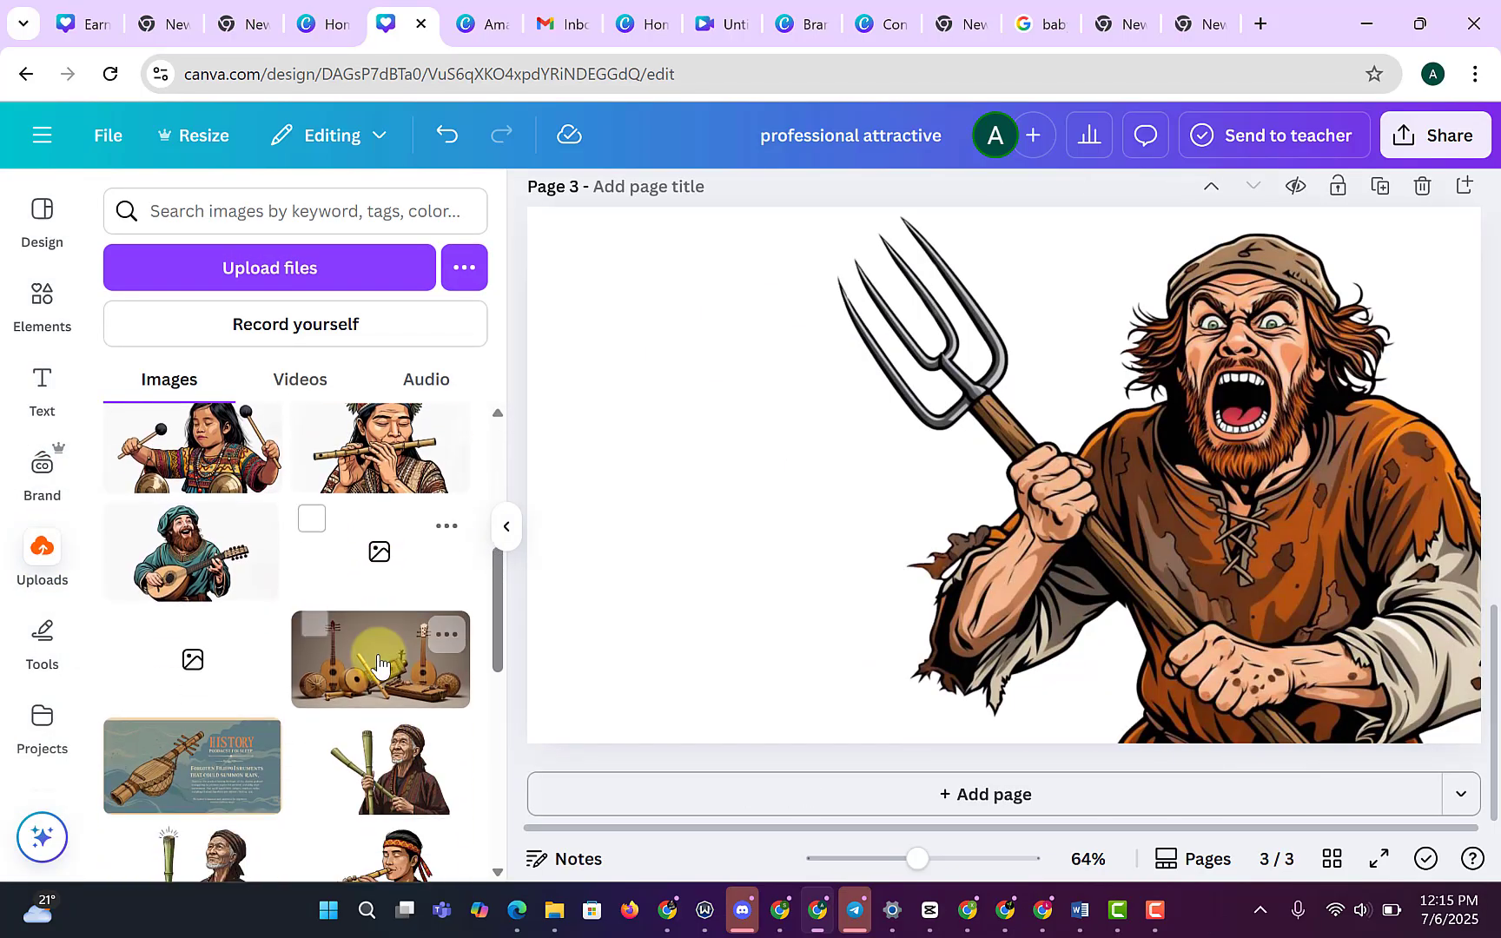
{"action": "scroll", "coordinate": [363, 664], "scroll_direction": "down", "scroll_amount": 2}
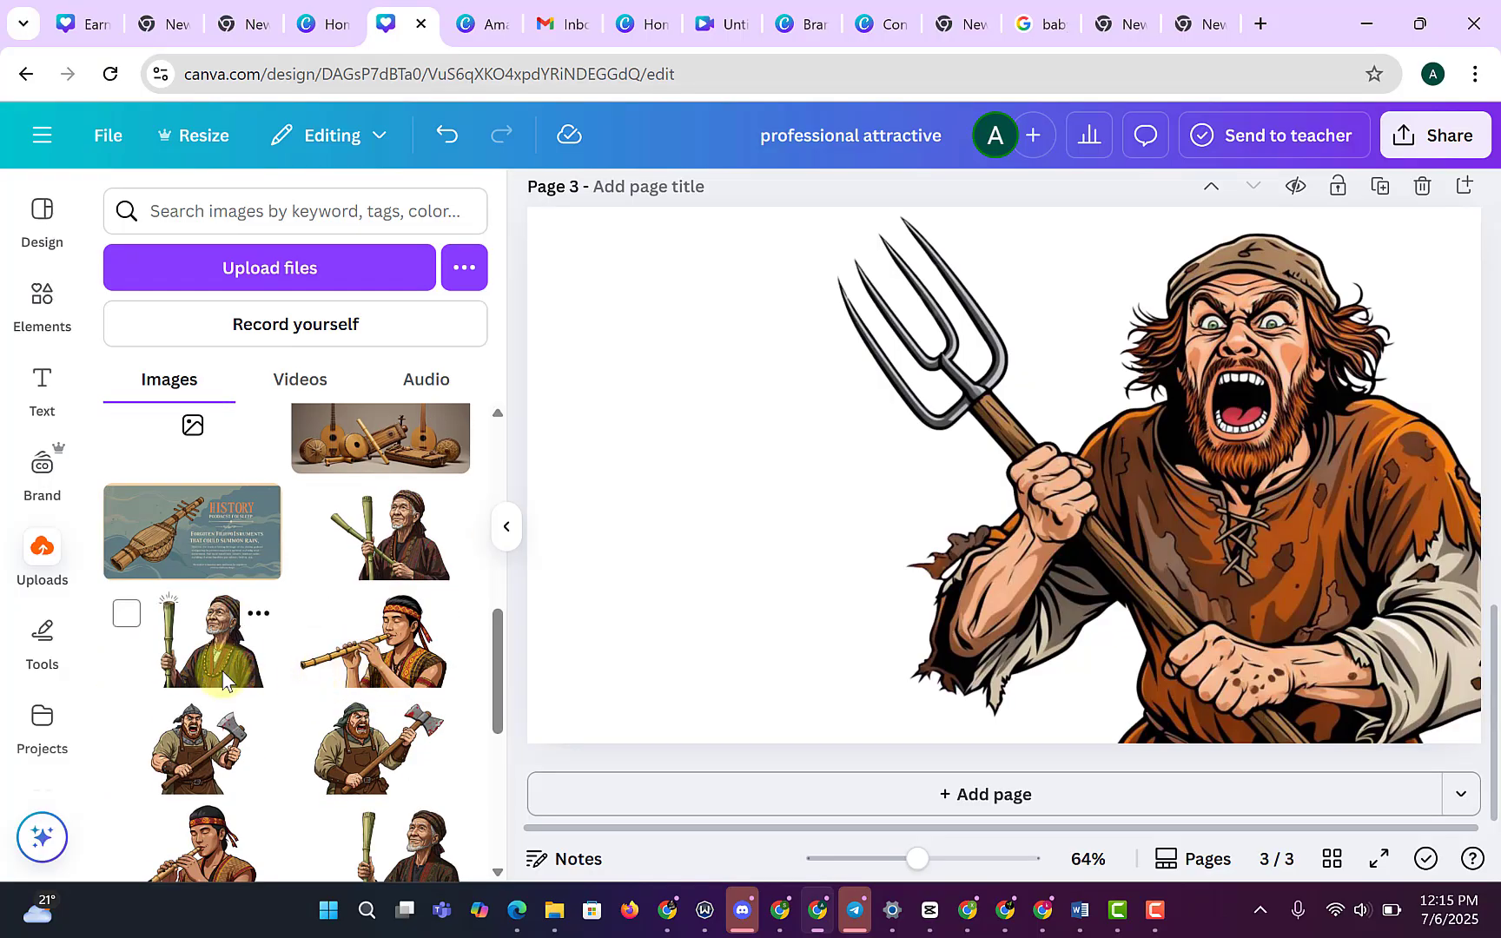
{"action": "scroll", "coordinate": [217, 665], "scroll_direction": "down", "scroll_amount": 1}
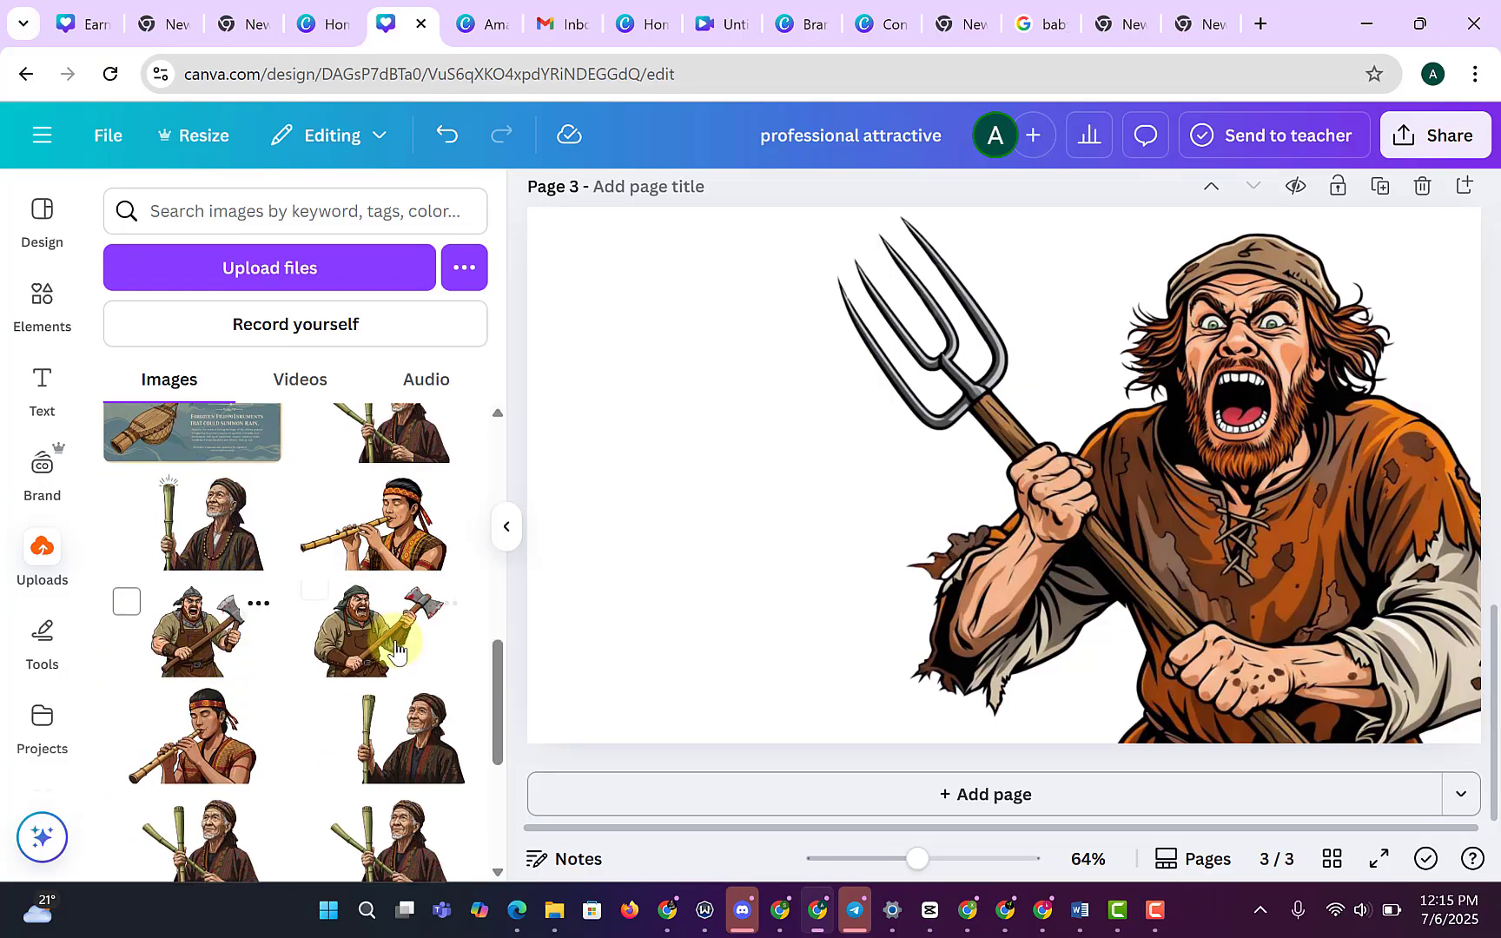
{"action": "scroll", "coordinate": [376, 621], "scroll_direction": "up", "scroll_amount": 10}
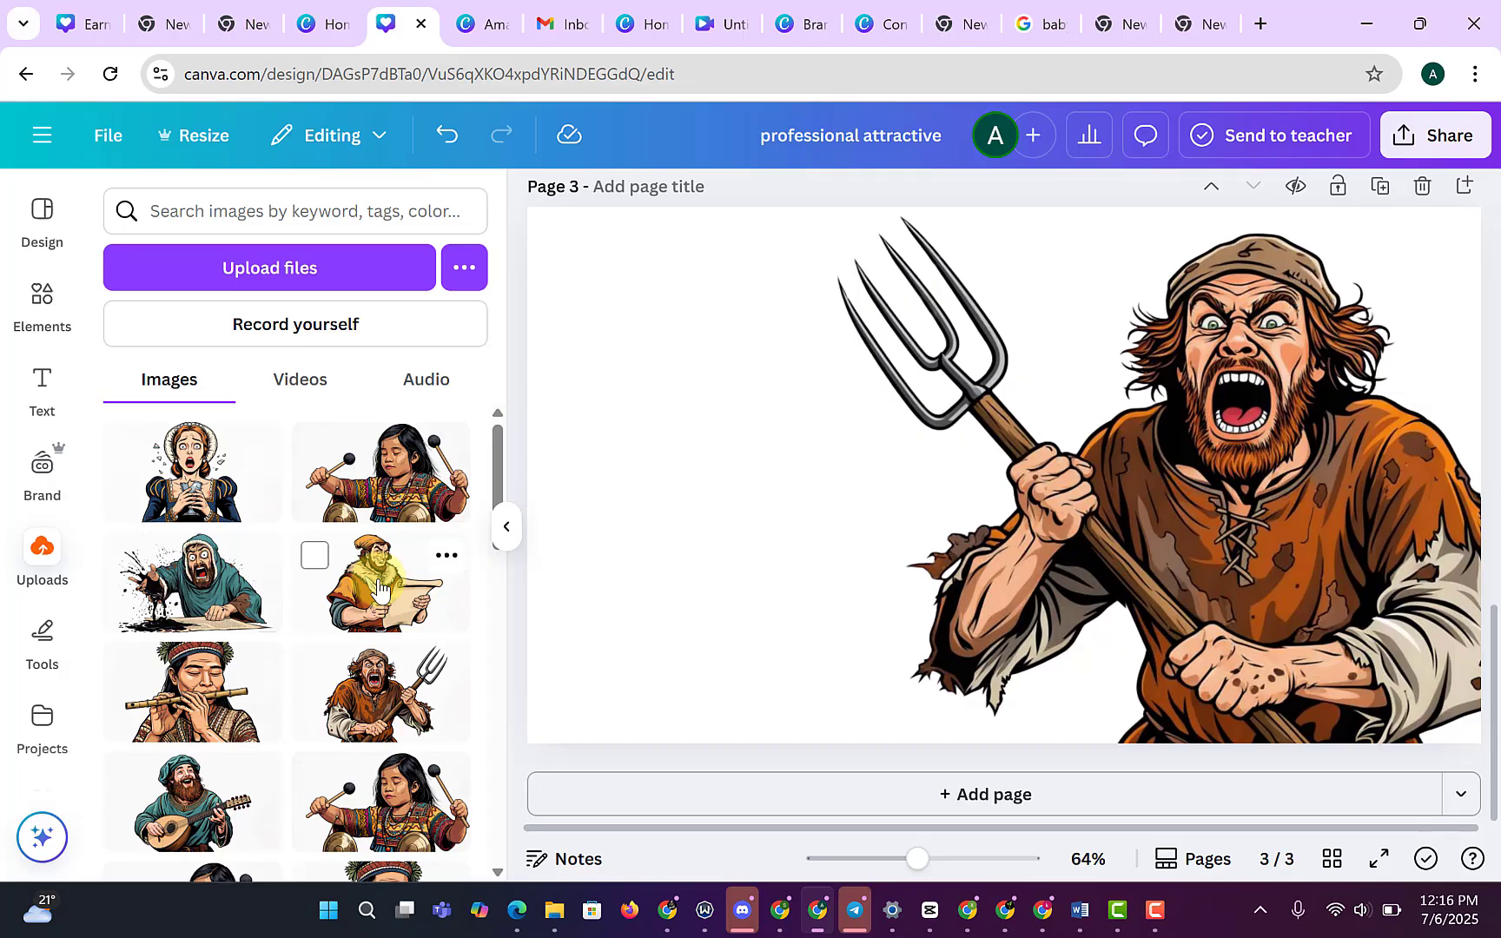
Add the uploaded image of the man holding a quill and scroll to page 3 and remove its background.
{"action": "left_click", "coordinate": [380, 587]}
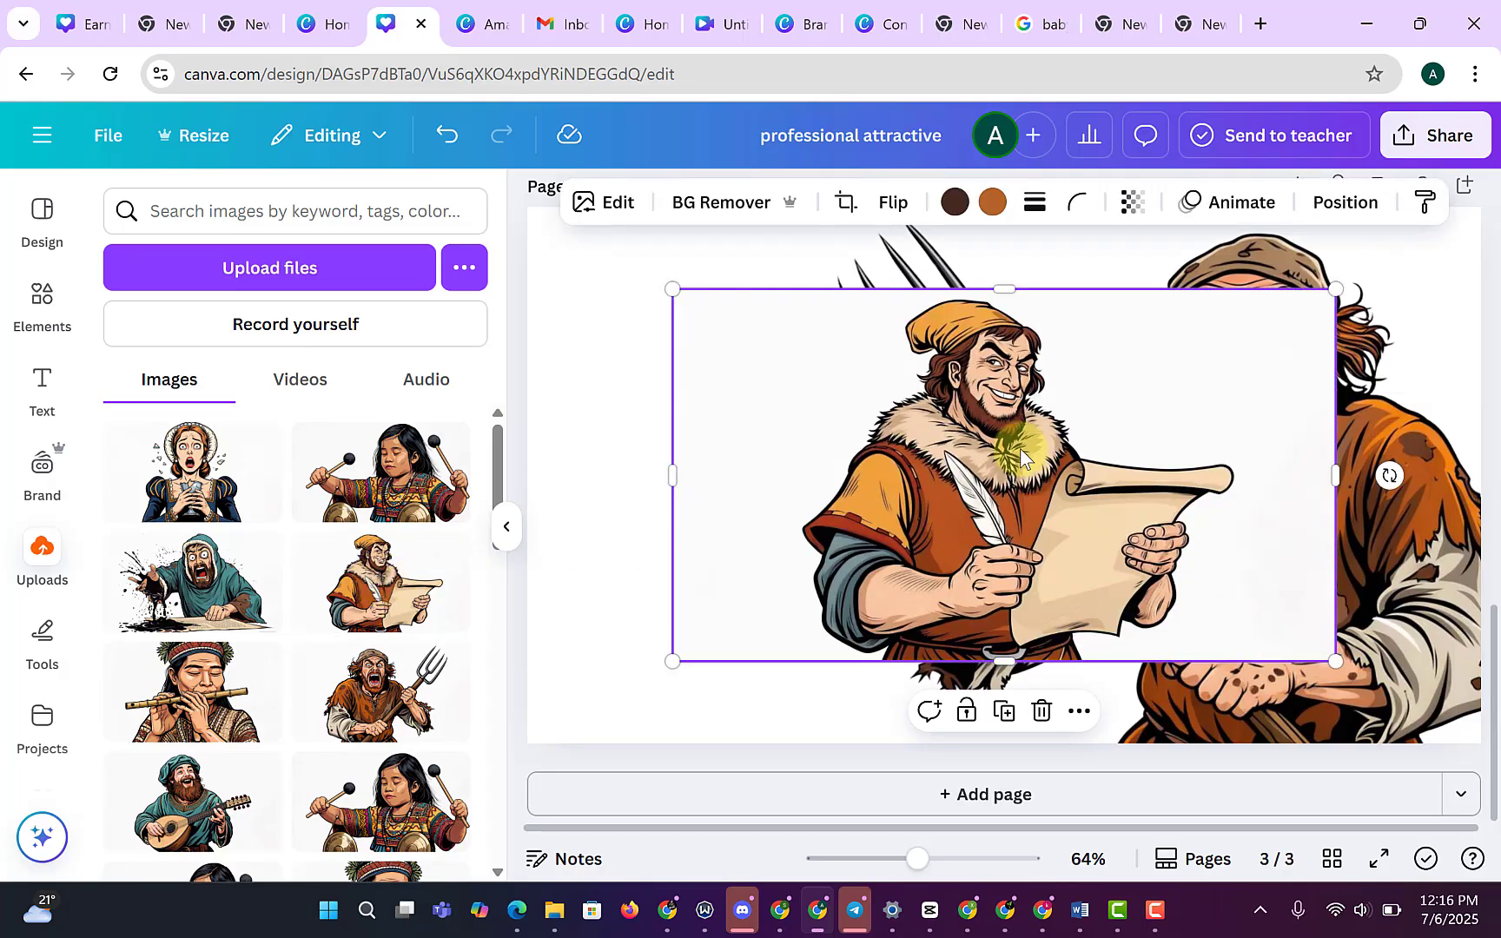
{"action": "left_click_drag", "start_coordinate": [1022, 446], "coordinate": [934, 556]}
{"action": "left_click", "coordinate": [714, 203]}
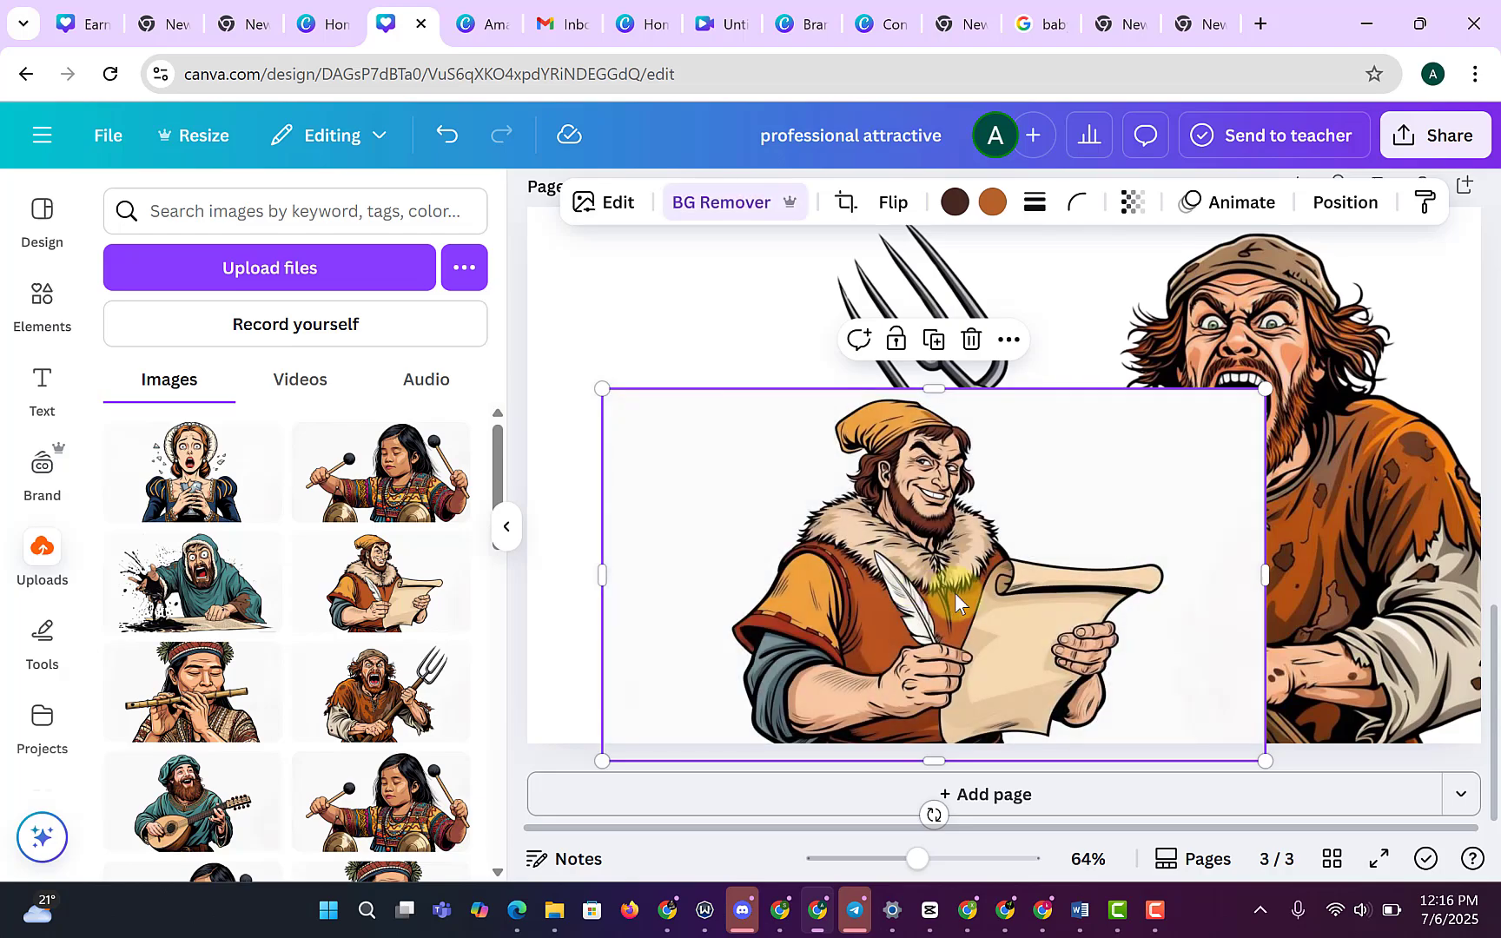
Resize the scroll-holding man smaller than the peasant and place him below the pitchfork, with his lower body past page 3's bottom edge.
{"action": "mouse_move", "coordinate": [899, 577]}
{"action": "left_mouse_down"}
{"action": "mouse_move", "coordinate": [902, 552]}
{"action": "mouse_move", "coordinate": [921, 589]}
{"action": "left_mouse_up"}
{"action": "left_click_drag", "start_coordinate": [1256, 373], "coordinate": [1406, 285]}
{"action": "left_click_drag", "start_coordinate": [994, 509], "coordinate": [900, 507]}
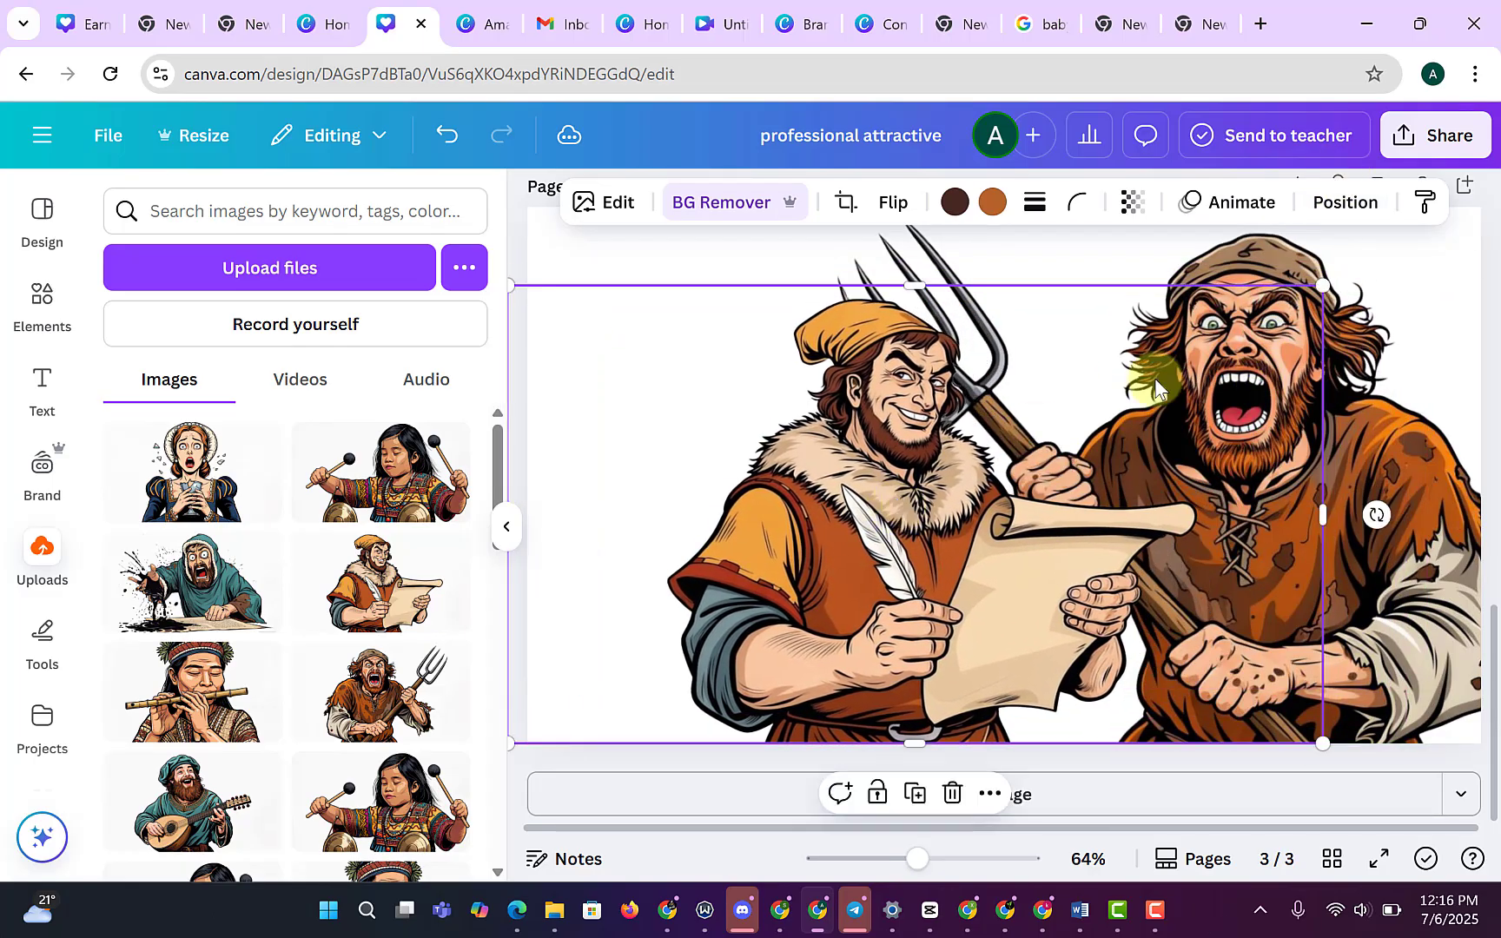
{"action": "left_click_drag", "start_coordinate": [1323, 287], "coordinate": [1433, 207]}
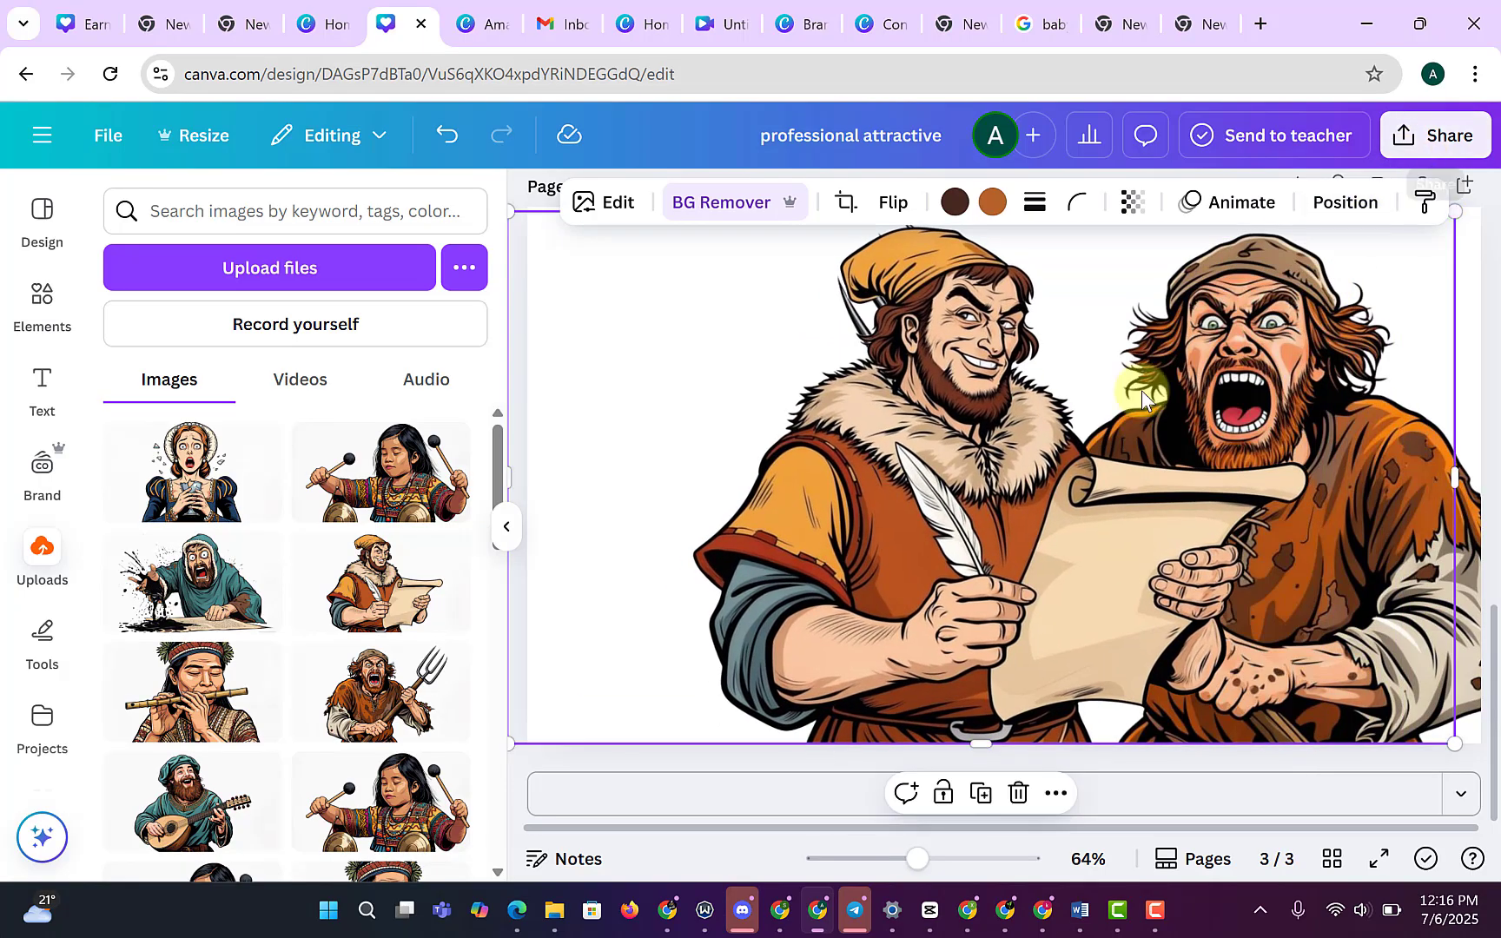
{"action": "left_click_drag", "start_coordinate": [962, 532], "coordinate": [934, 545]}
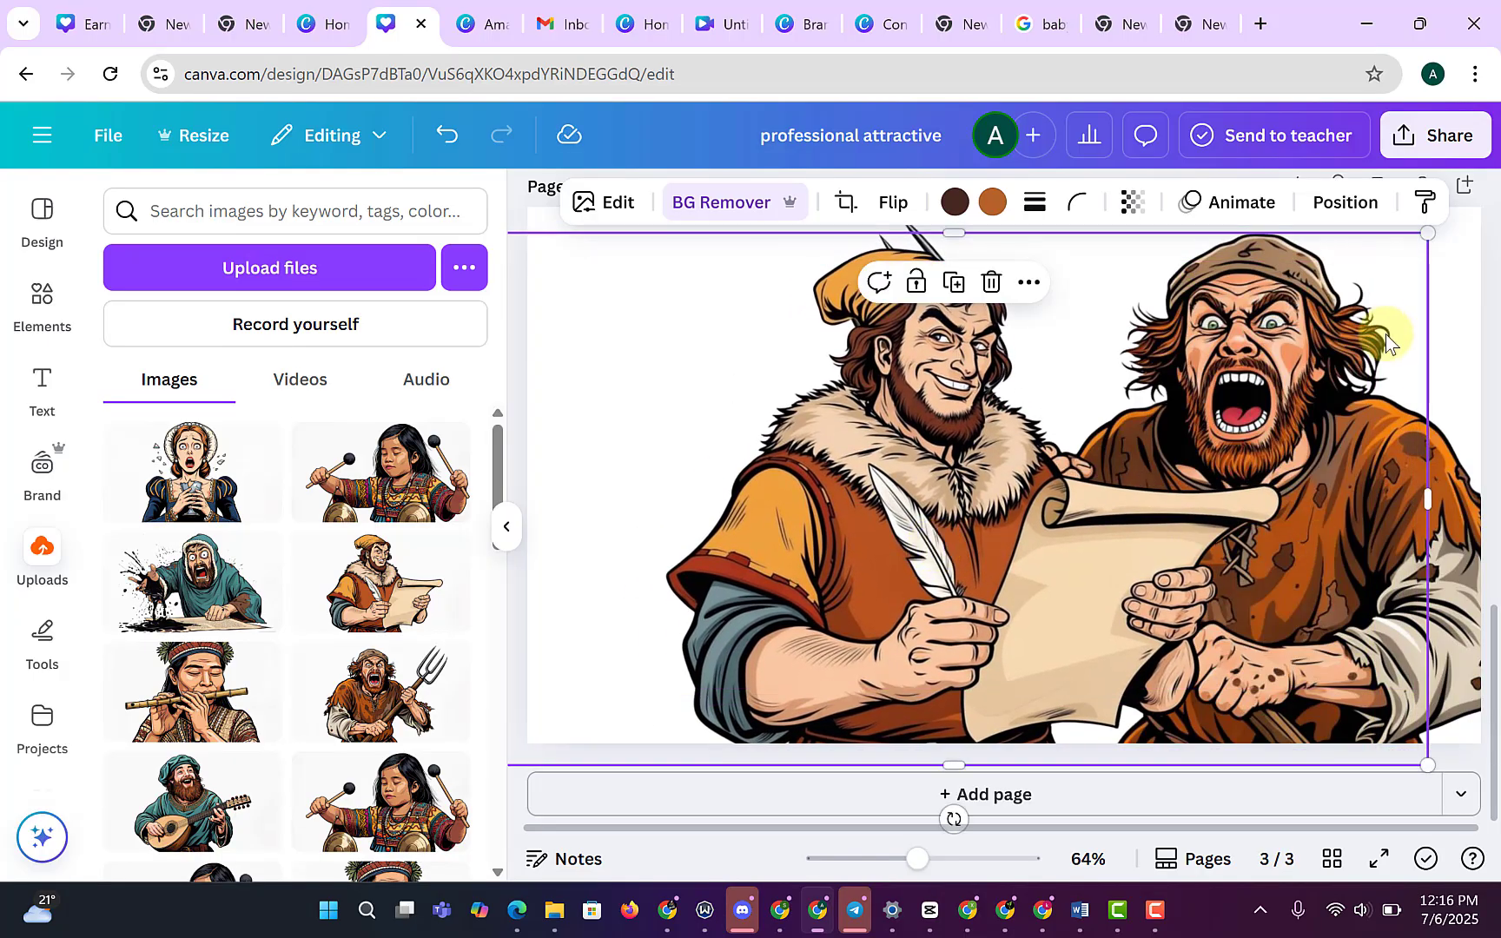
{"action": "left_click_drag", "start_coordinate": [1425, 237], "coordinate": [1206, 358]}
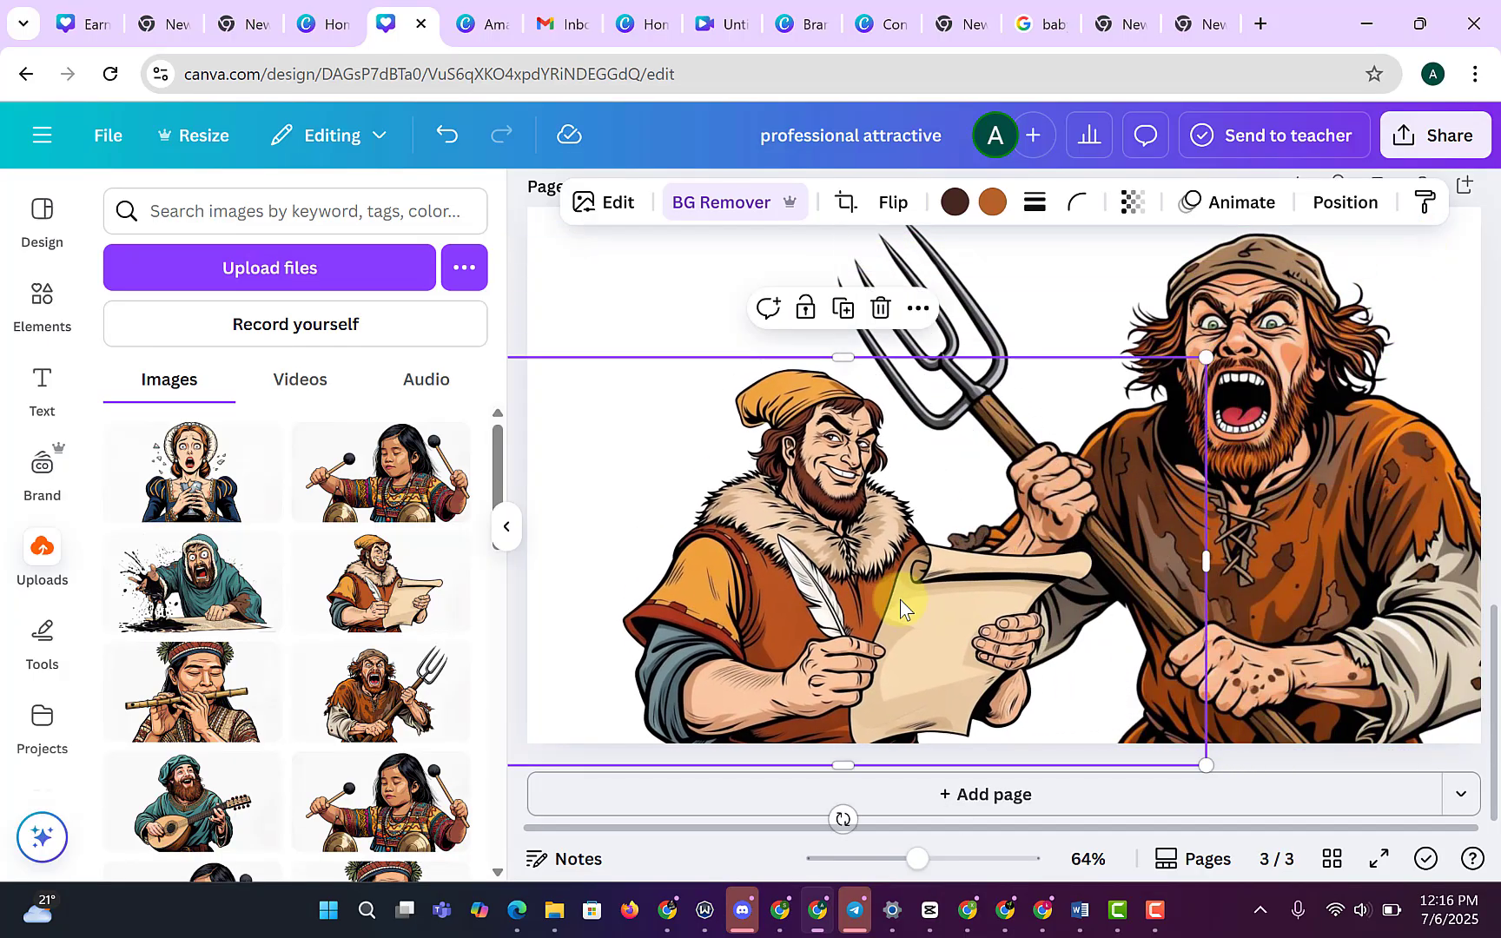
{"action": "left_click_drag", "start_coordinate": [807, 587], "coordinate": [838, 627]}
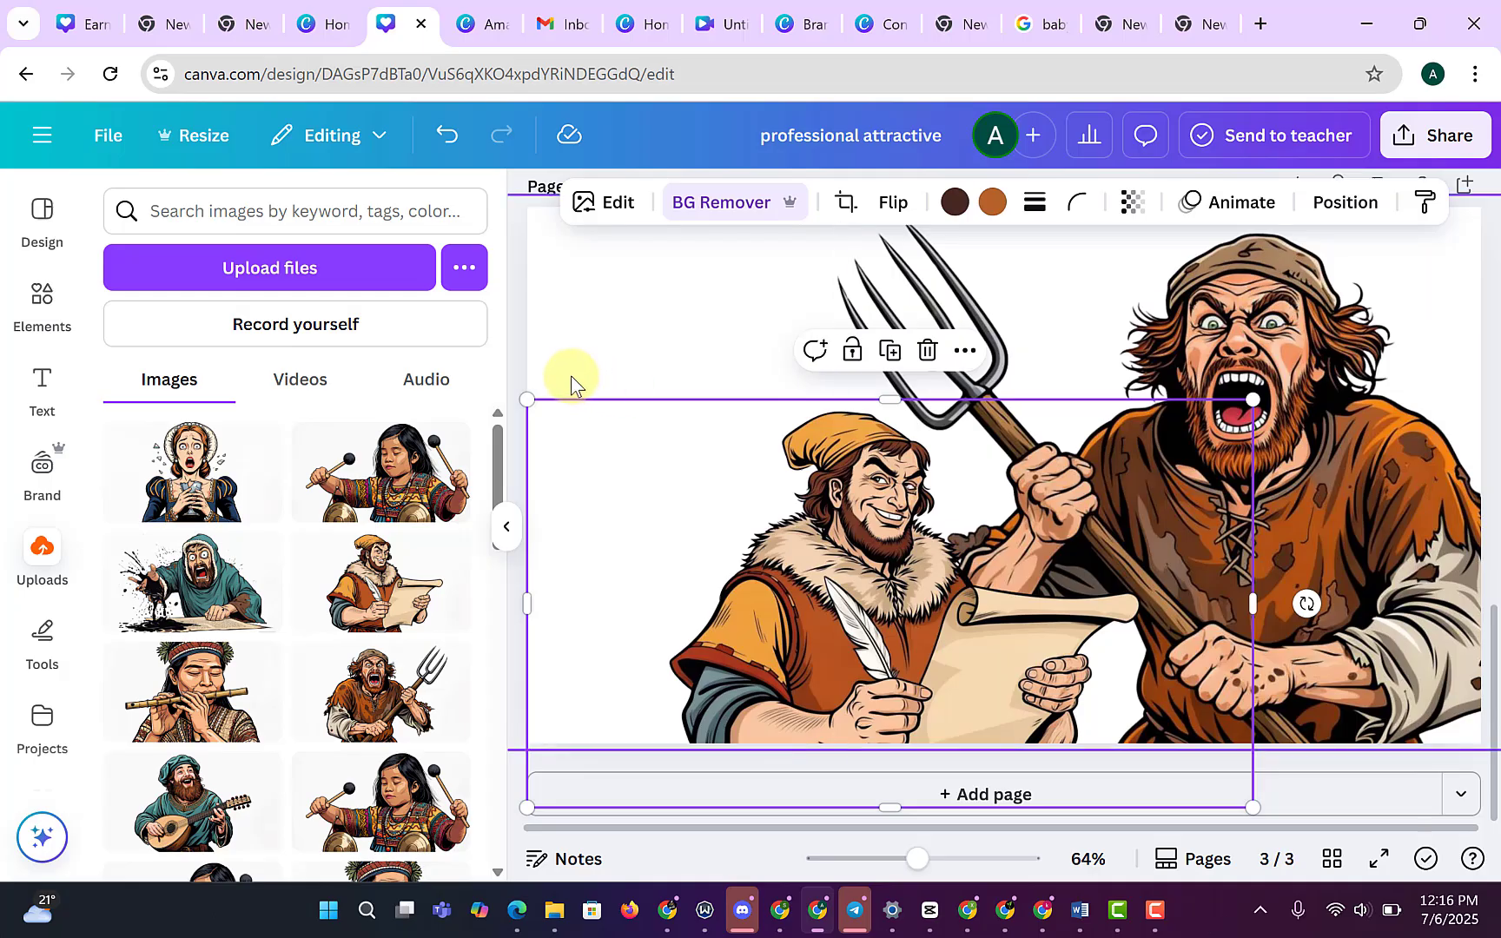
Nudge the scroll-holding man slightly closer to the peasant, deselect him and check the composition on page 3.
{"action": "left_click", "coordinate": [502, 527]}
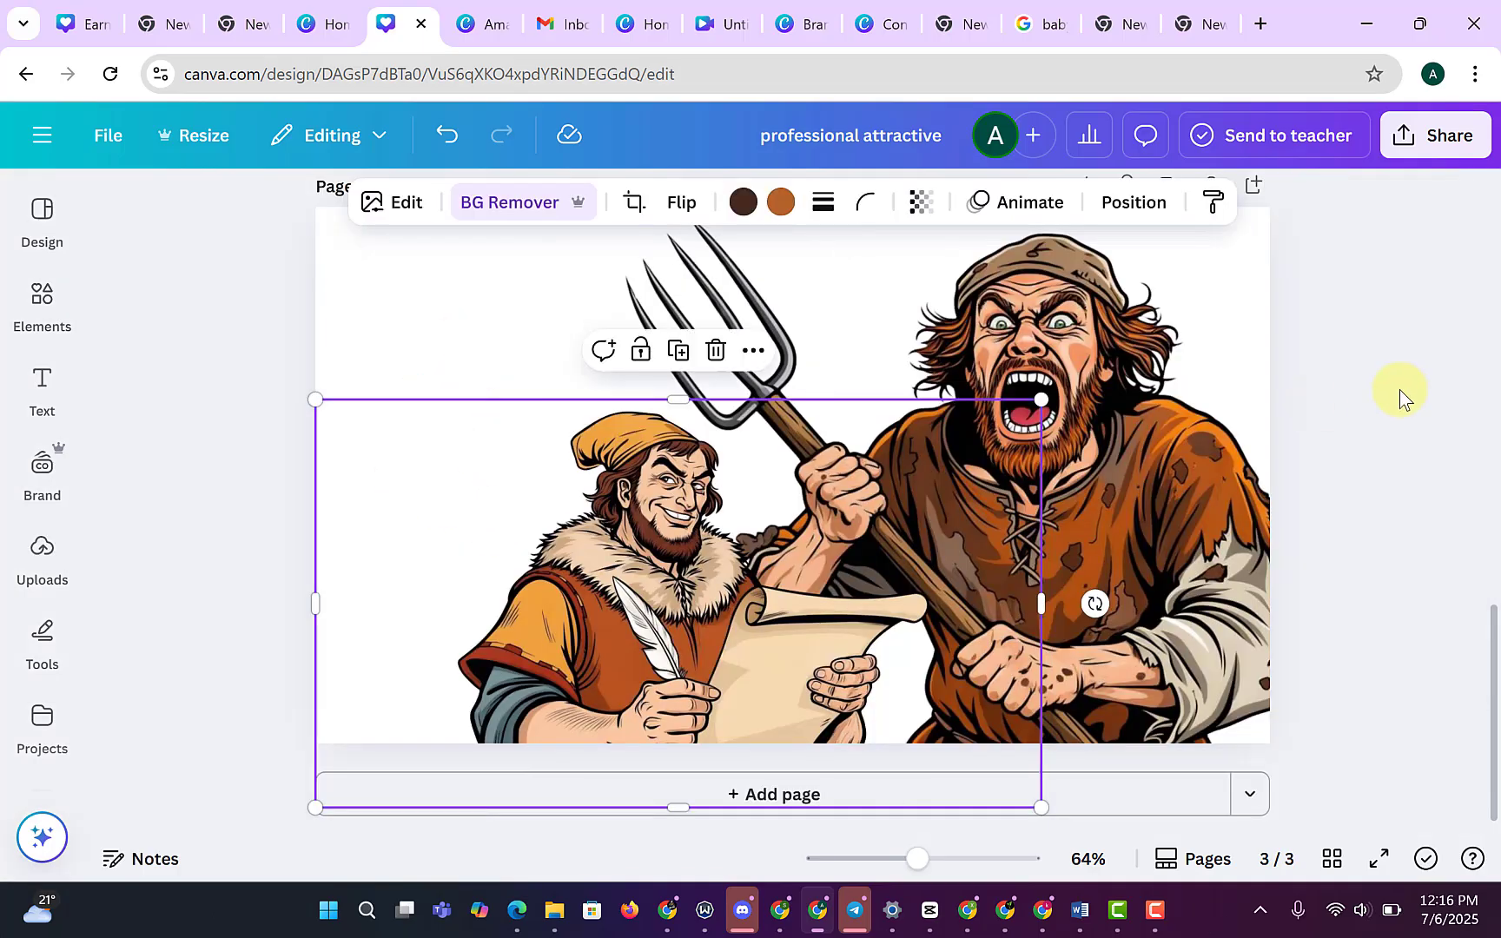
{"action": "left_click", "coordinate": [1375, 403]}
{"action": "left_click_drag", "start_coordinate": [621, 614], "coordinate": [659, 608]}
{"action": "left_click", "coordinate": [1345, 432]}
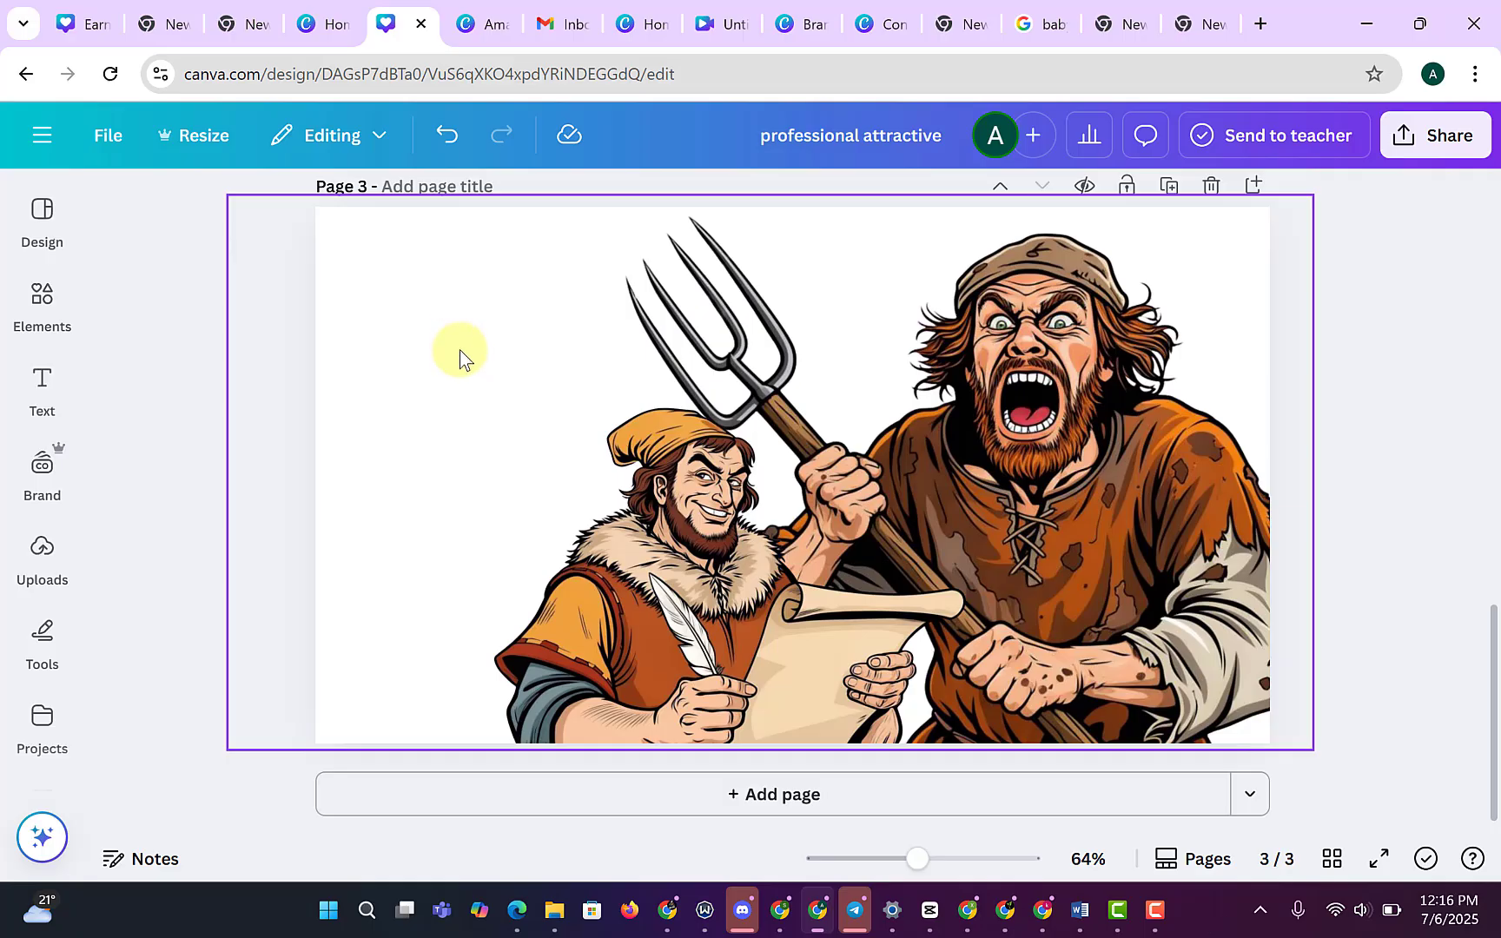
{"action": "scroll", "coordinate": [1071, 441], "scroll_direction": "up", "scroll_amount": 3}
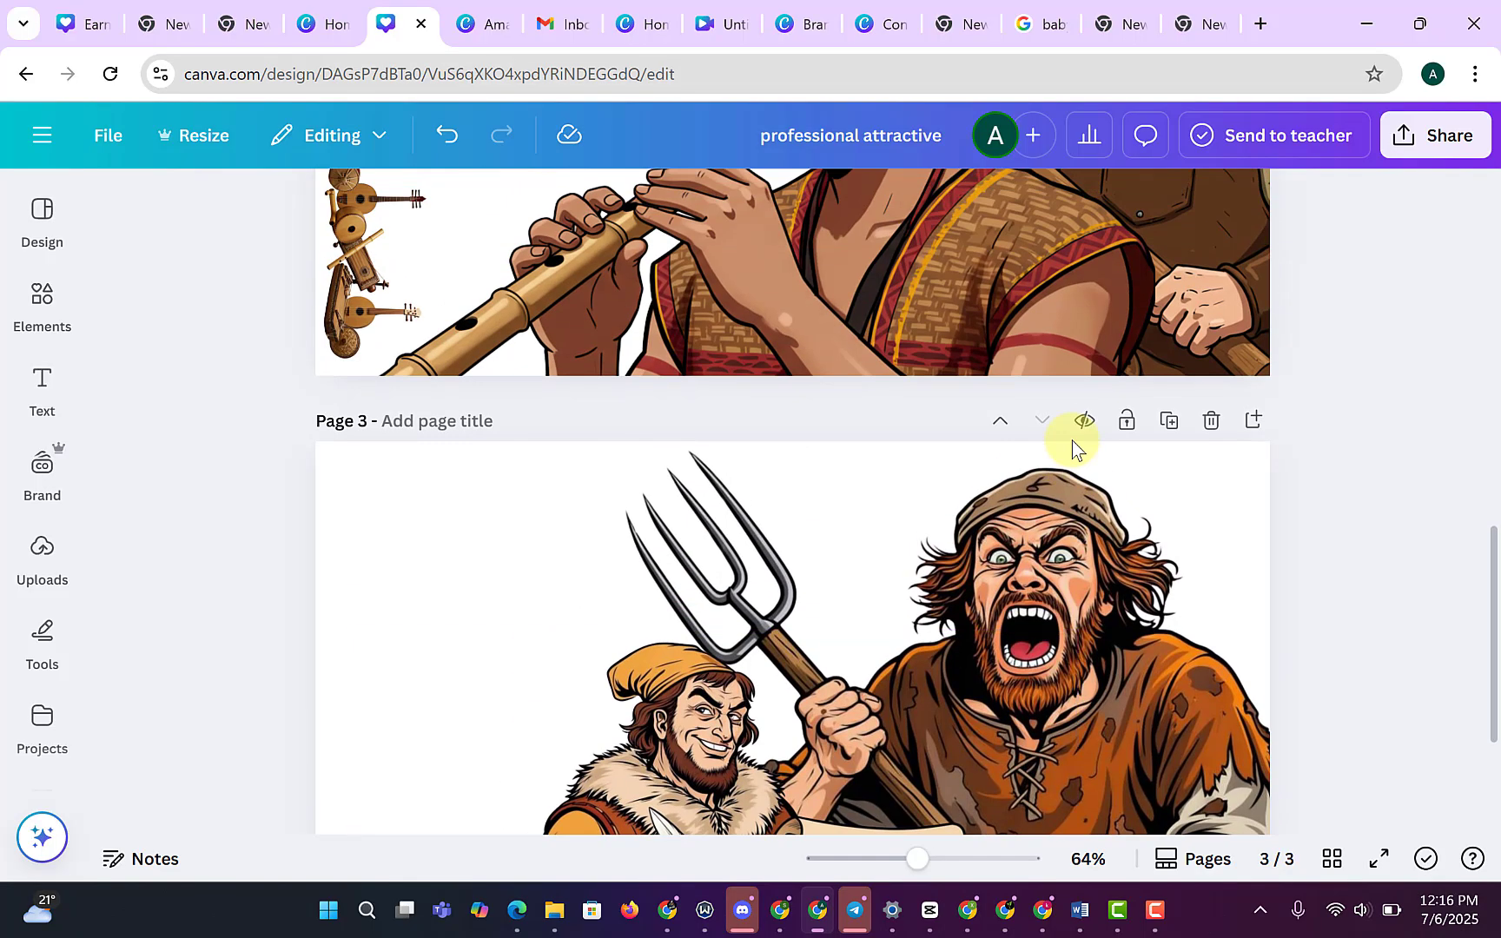
{"action": "scroll", "coordinate": [1210, 520], "scroll_direction": "down", "scroll_amount": 3}
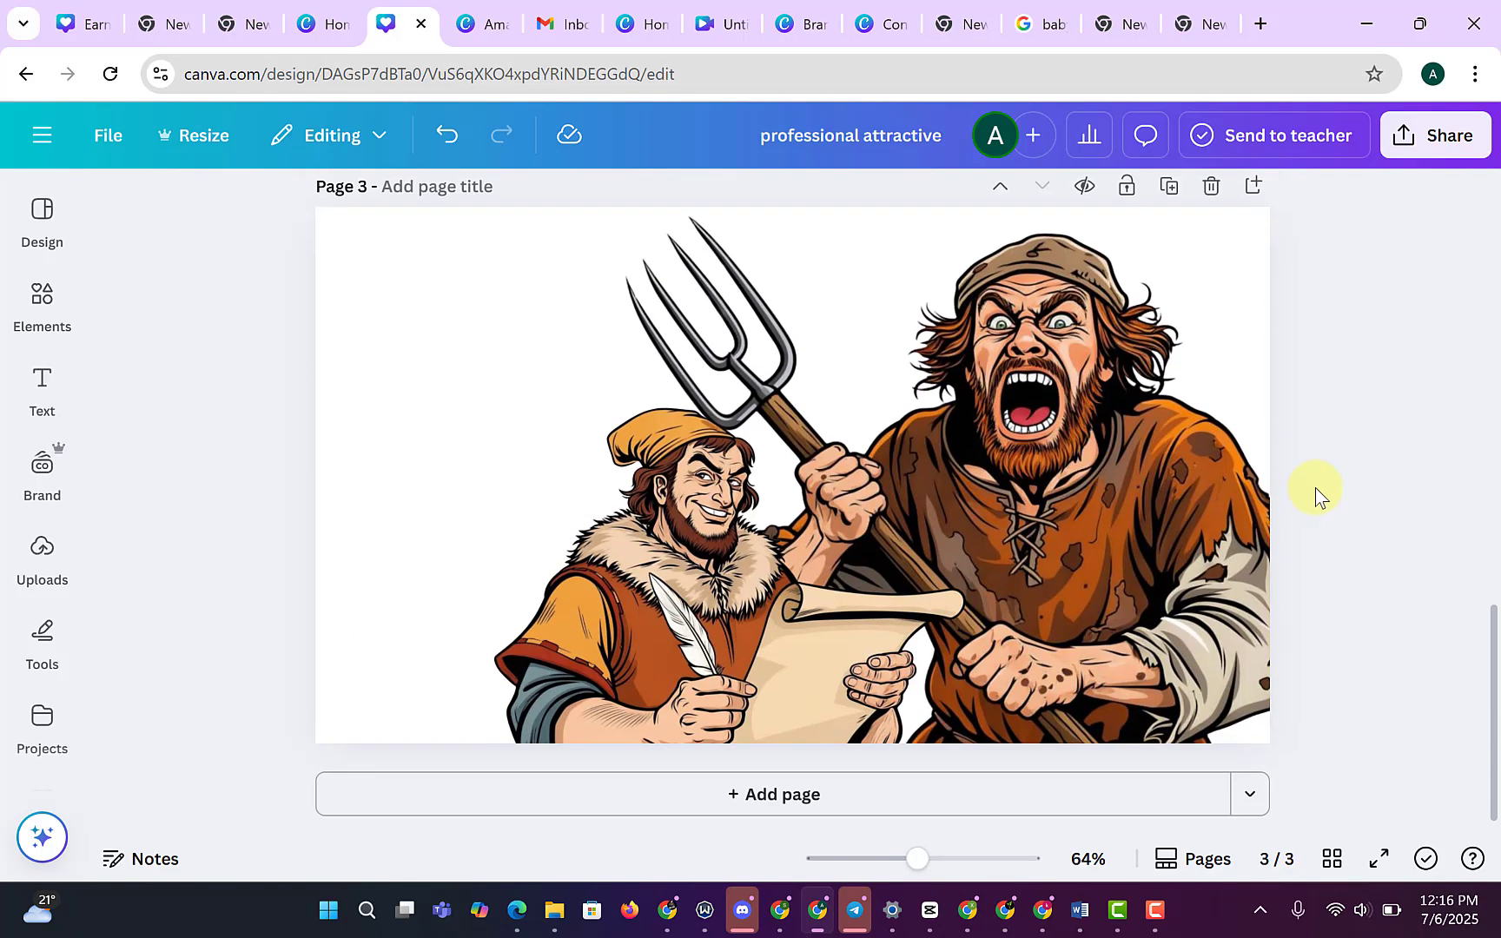
{"action": "left_click", "coordinate": [716, 519]}
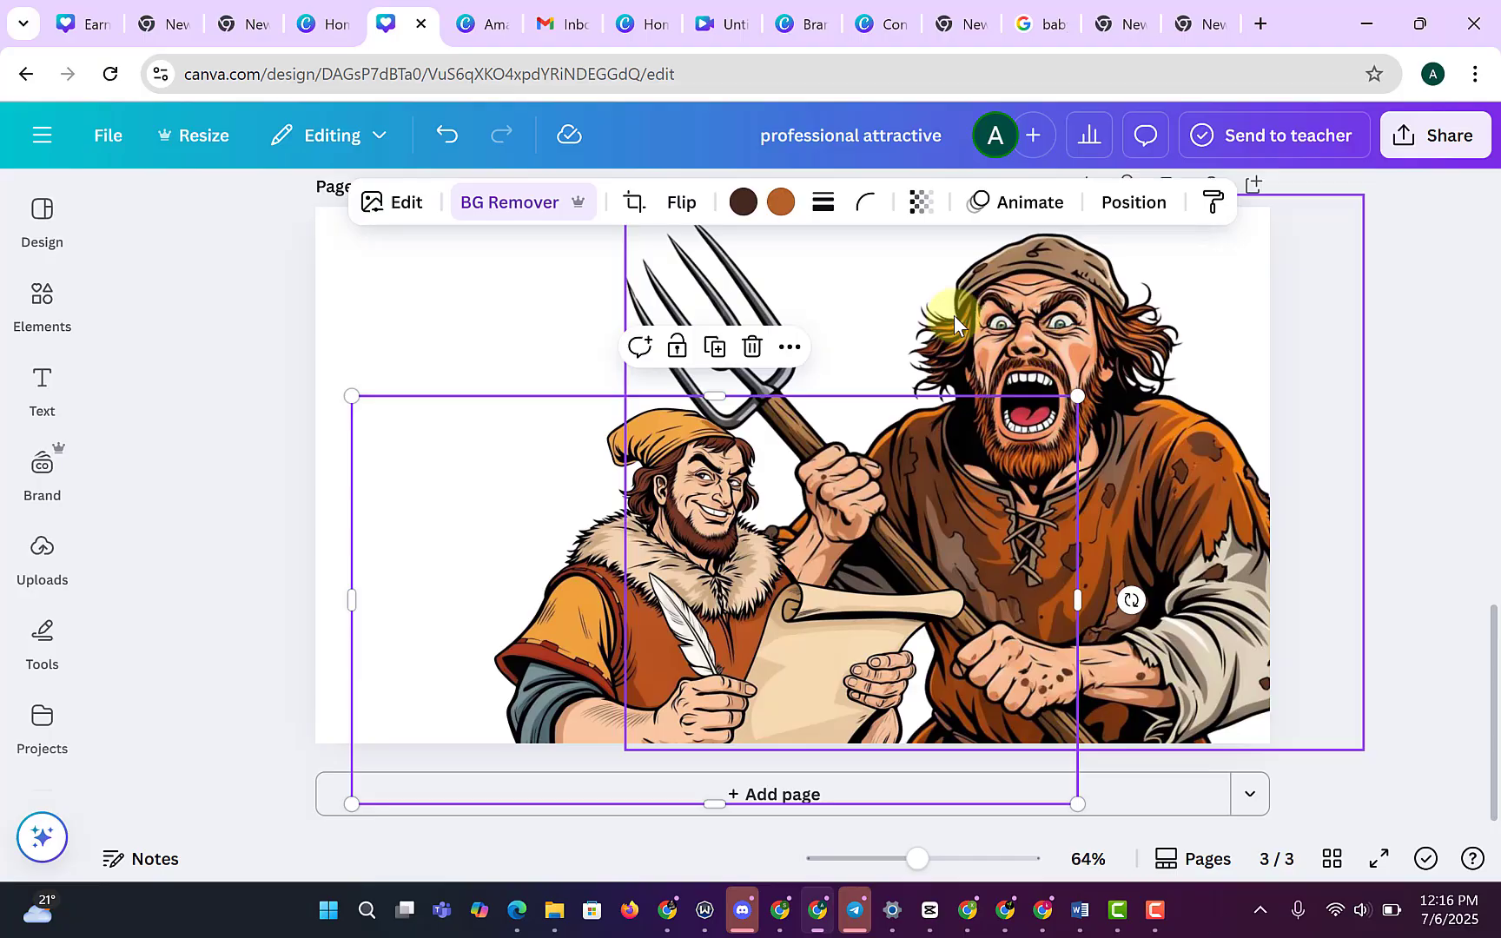
{"action": "left_click", "coordinate": [1395, 313]}
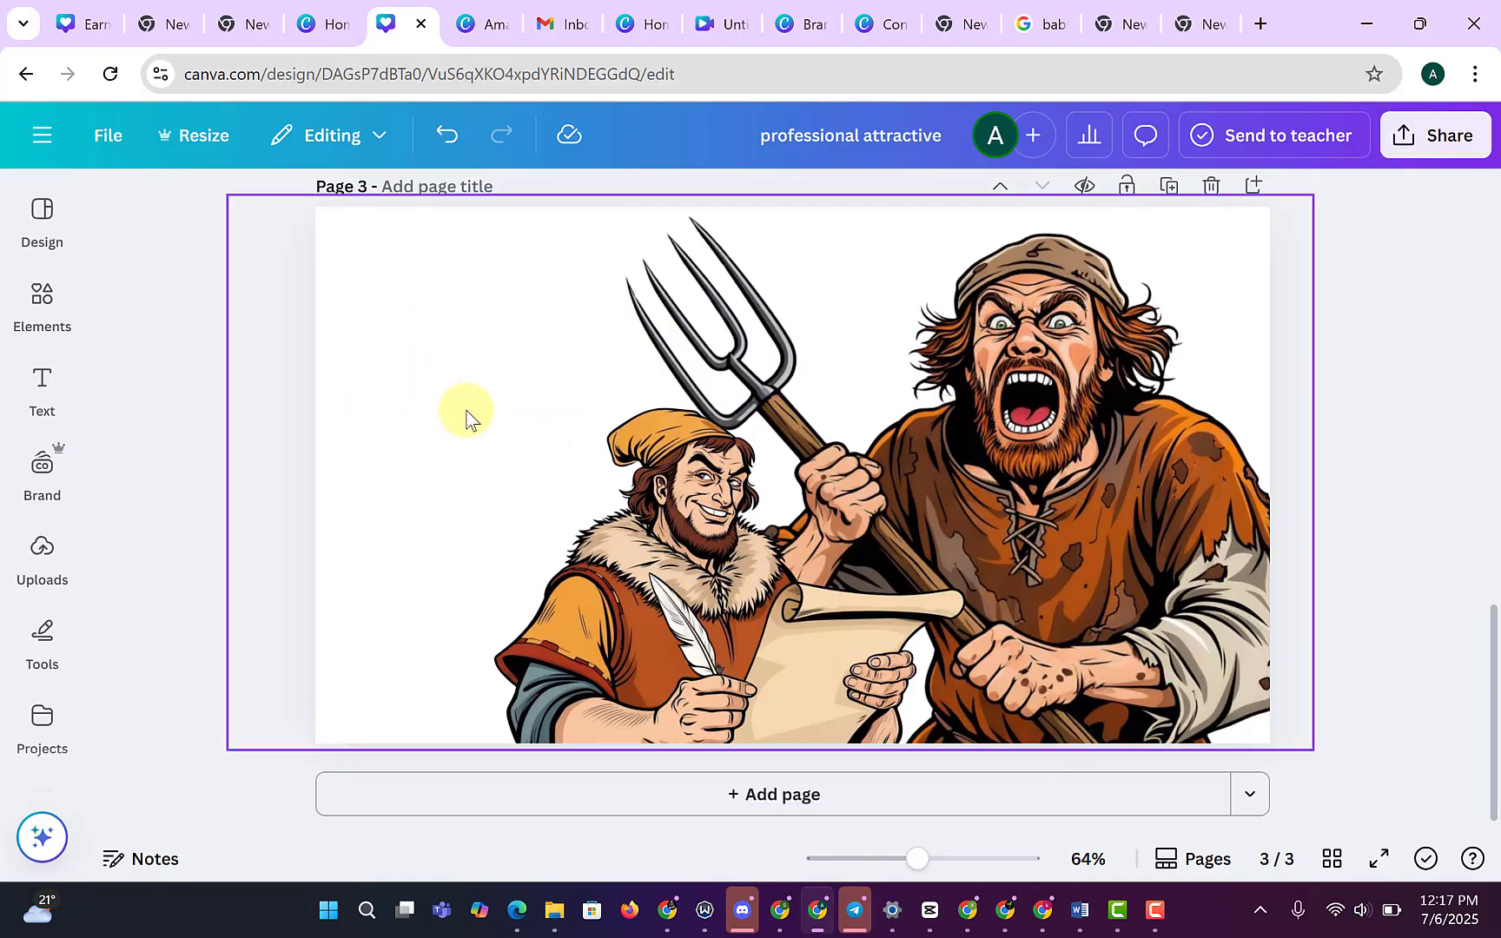
Add a heading to page 3 reading "BORING HISTORY FOR SLEEP", split over three lines after BORING and HISTORY.
{"action": "left_click", "coordinate": [45, 401]}
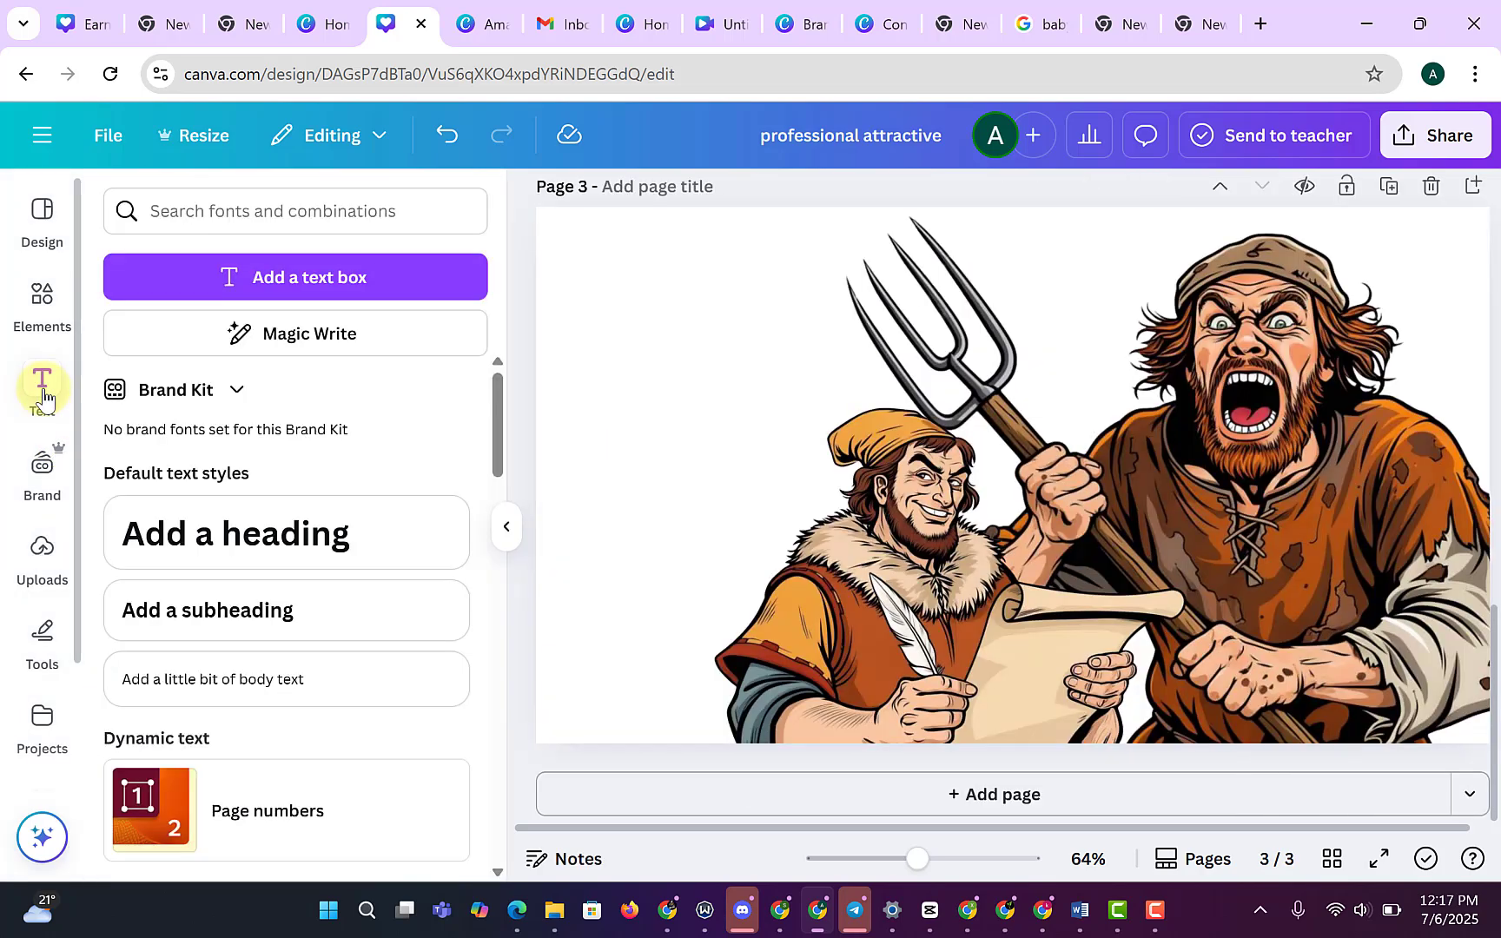
{"action": "left_click", "coordinate": [310, 541]}
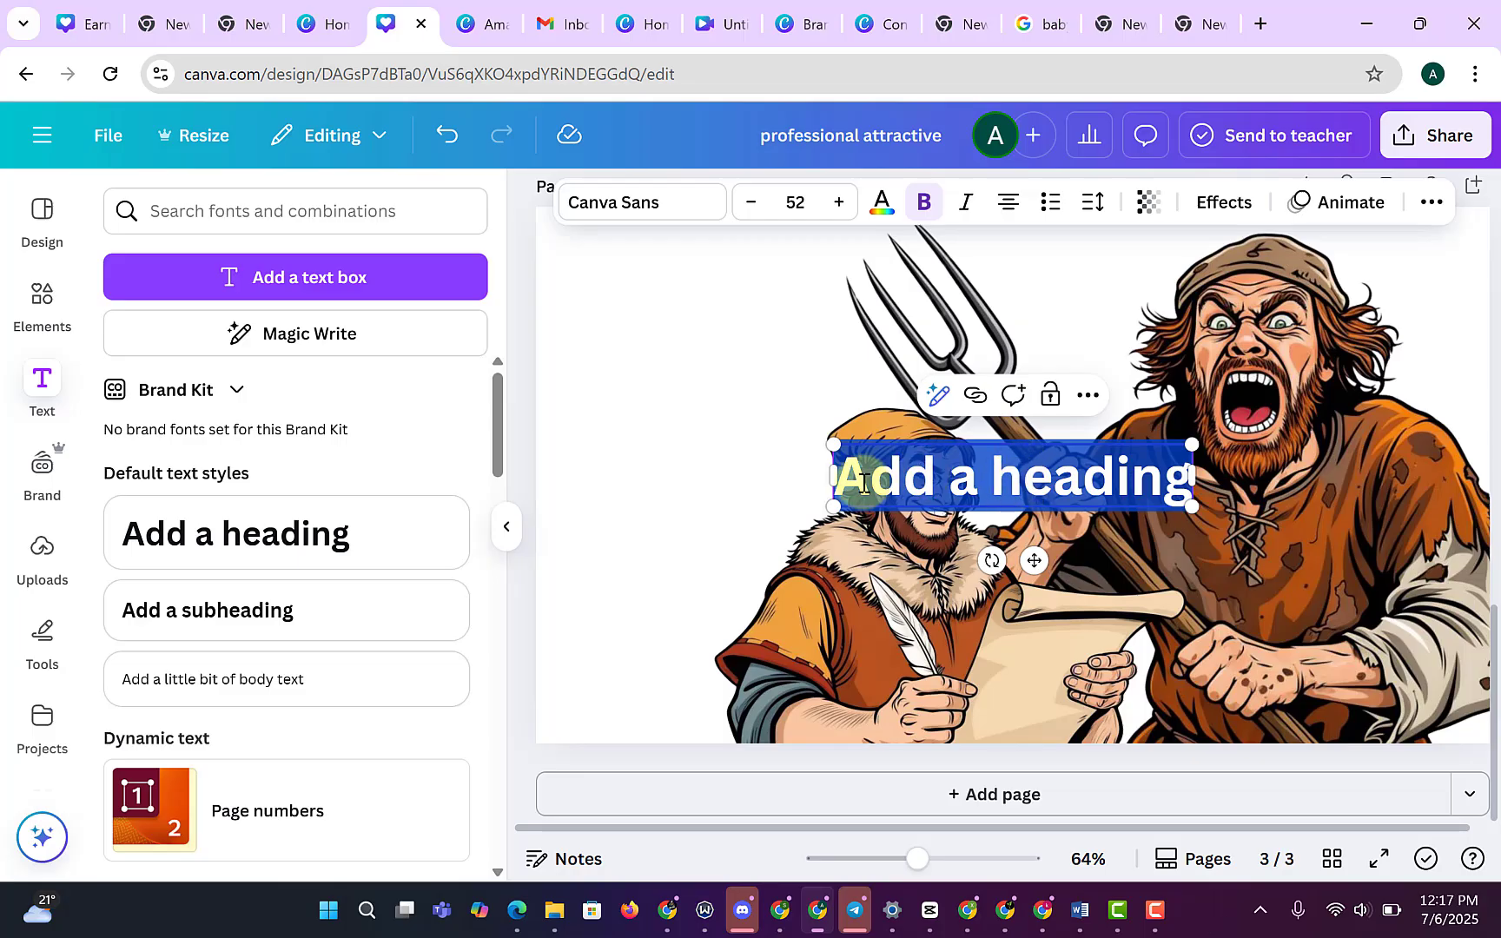
{"action": "type", "text": "B"}
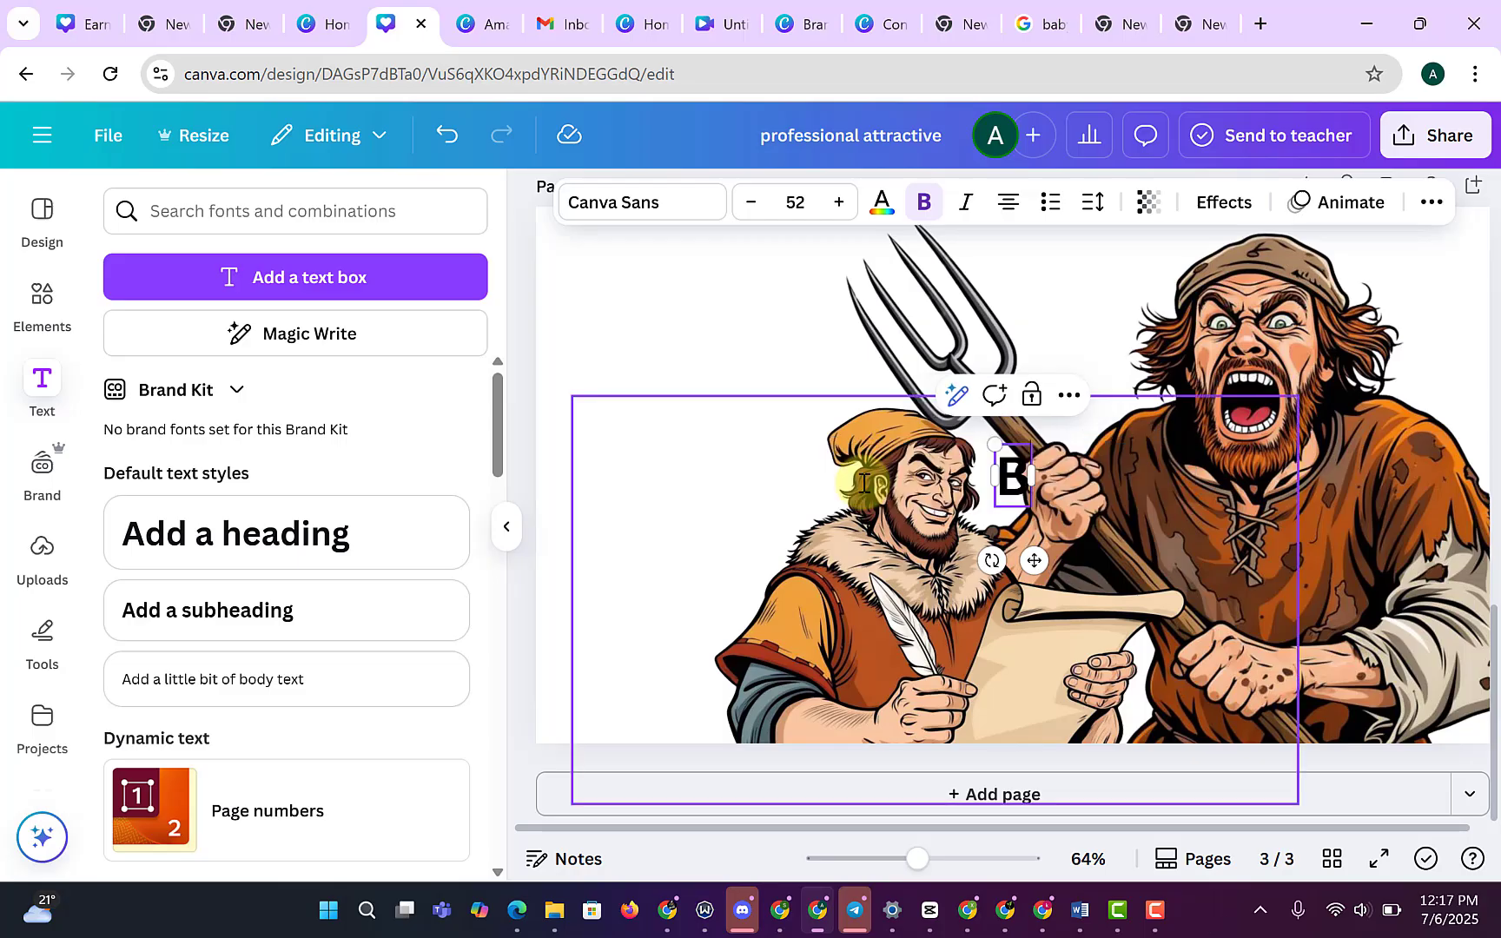
{"action": "type", "text": "O"}
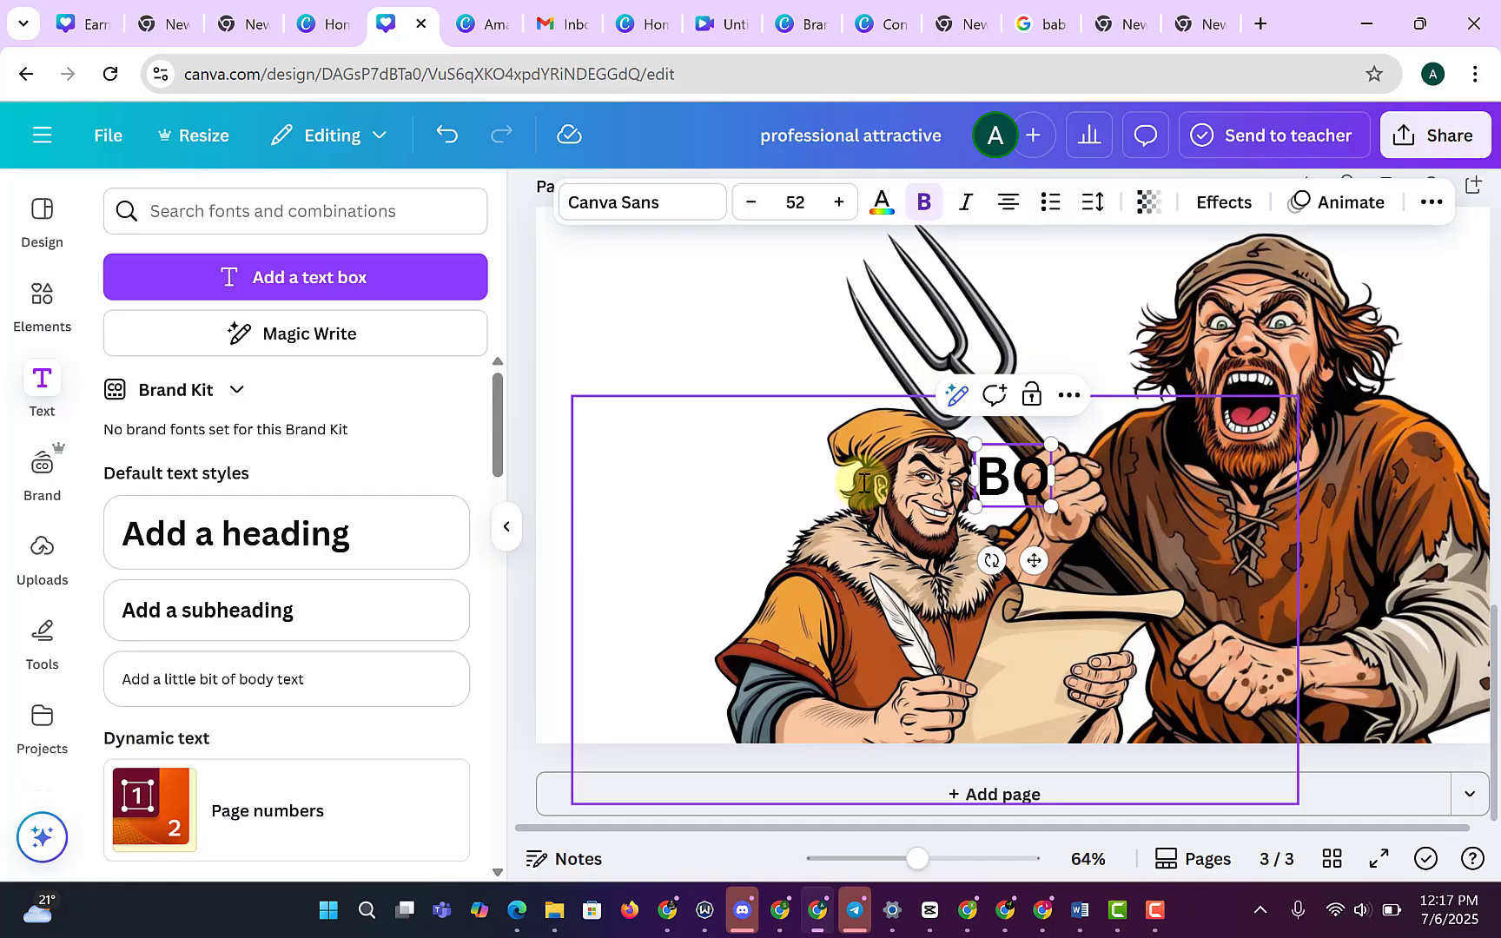
{"action": "type", "text": "RING"}
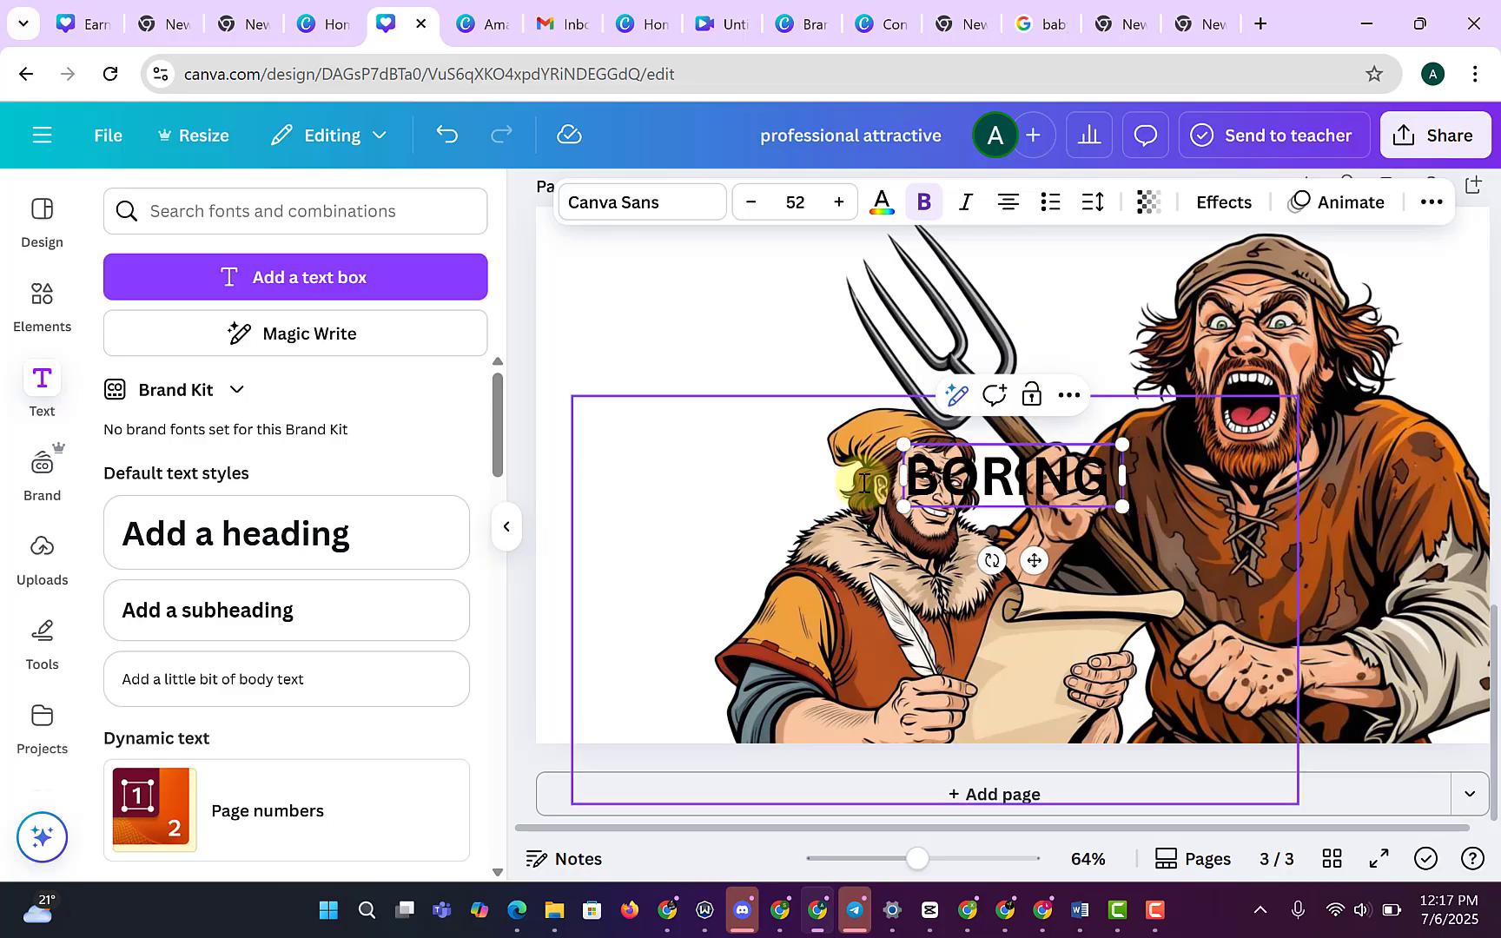
{"action": "key", "text": "Return"}
{"action": "type", "text": "H"}
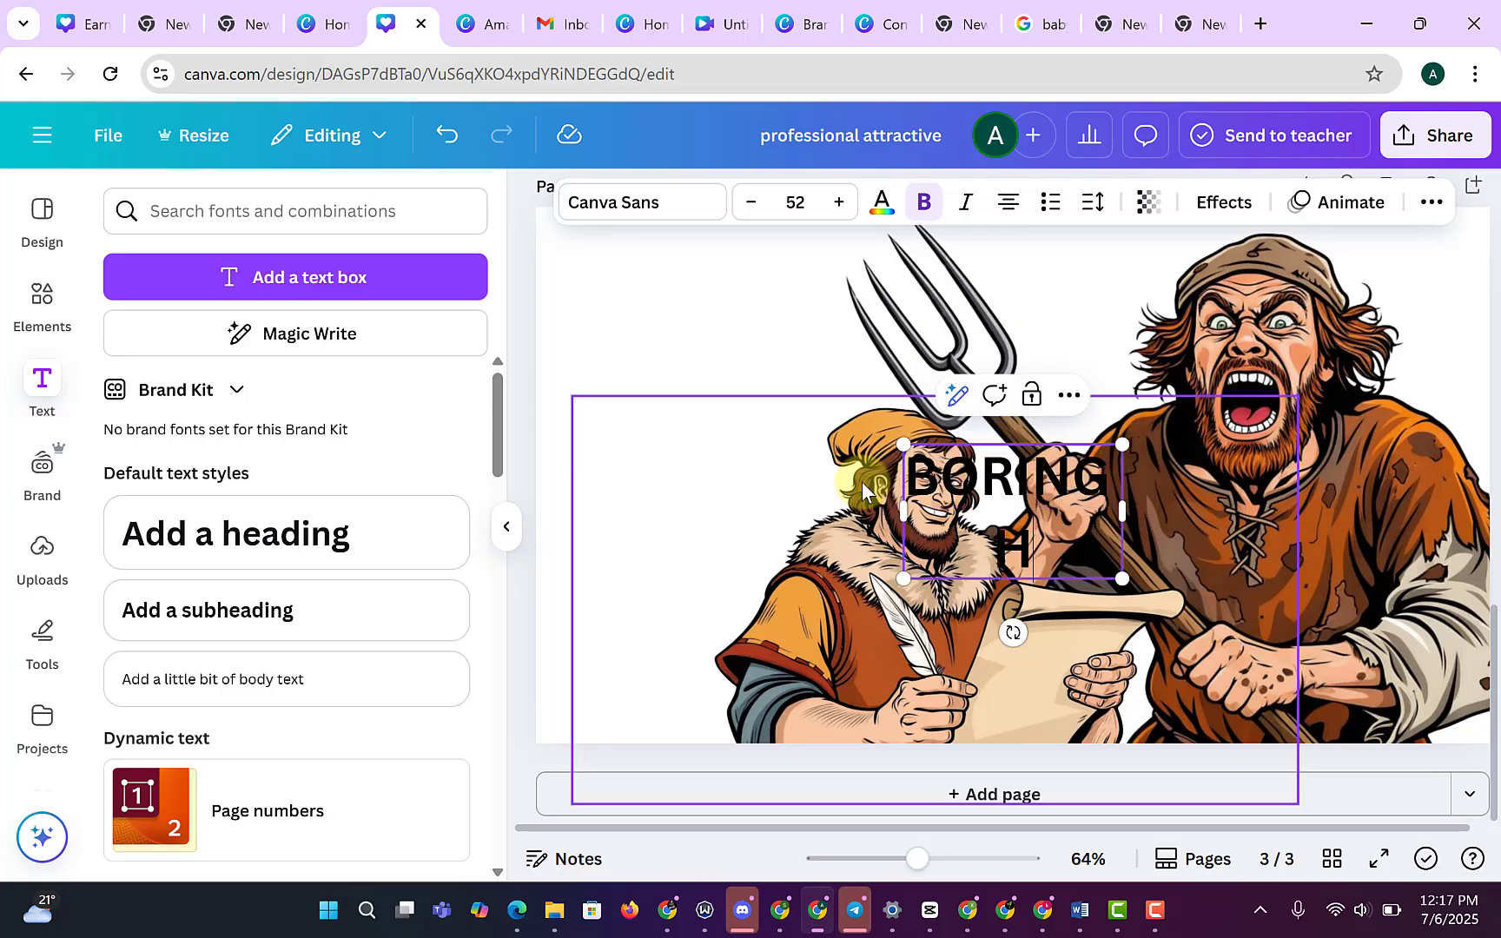
{"action": "type", "text": "IS"}
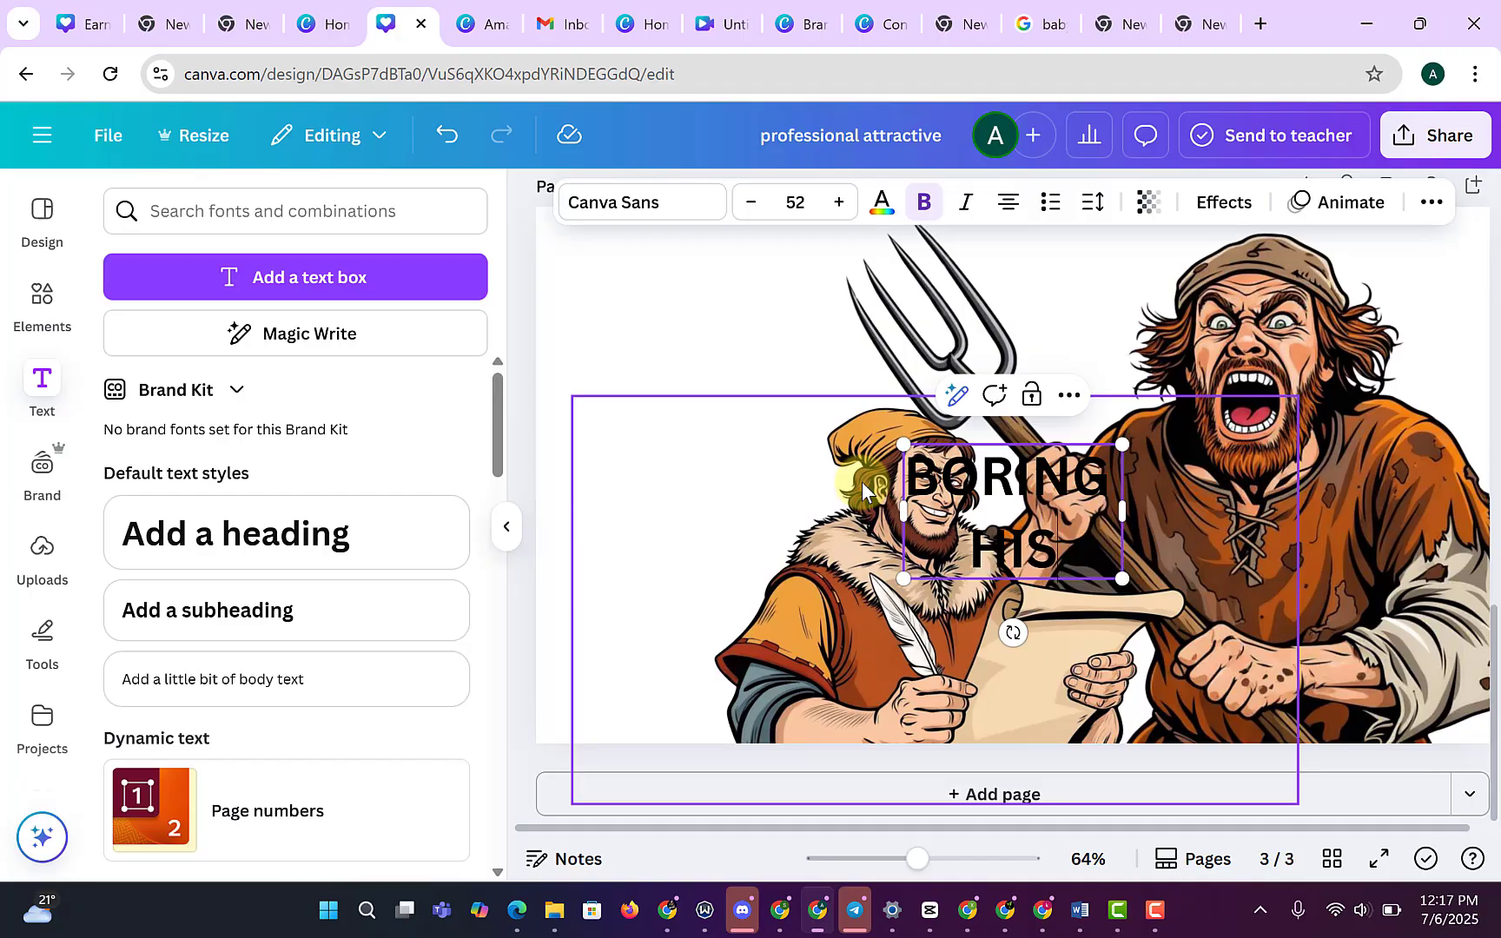
{"action": "type", "text": "TORY"}
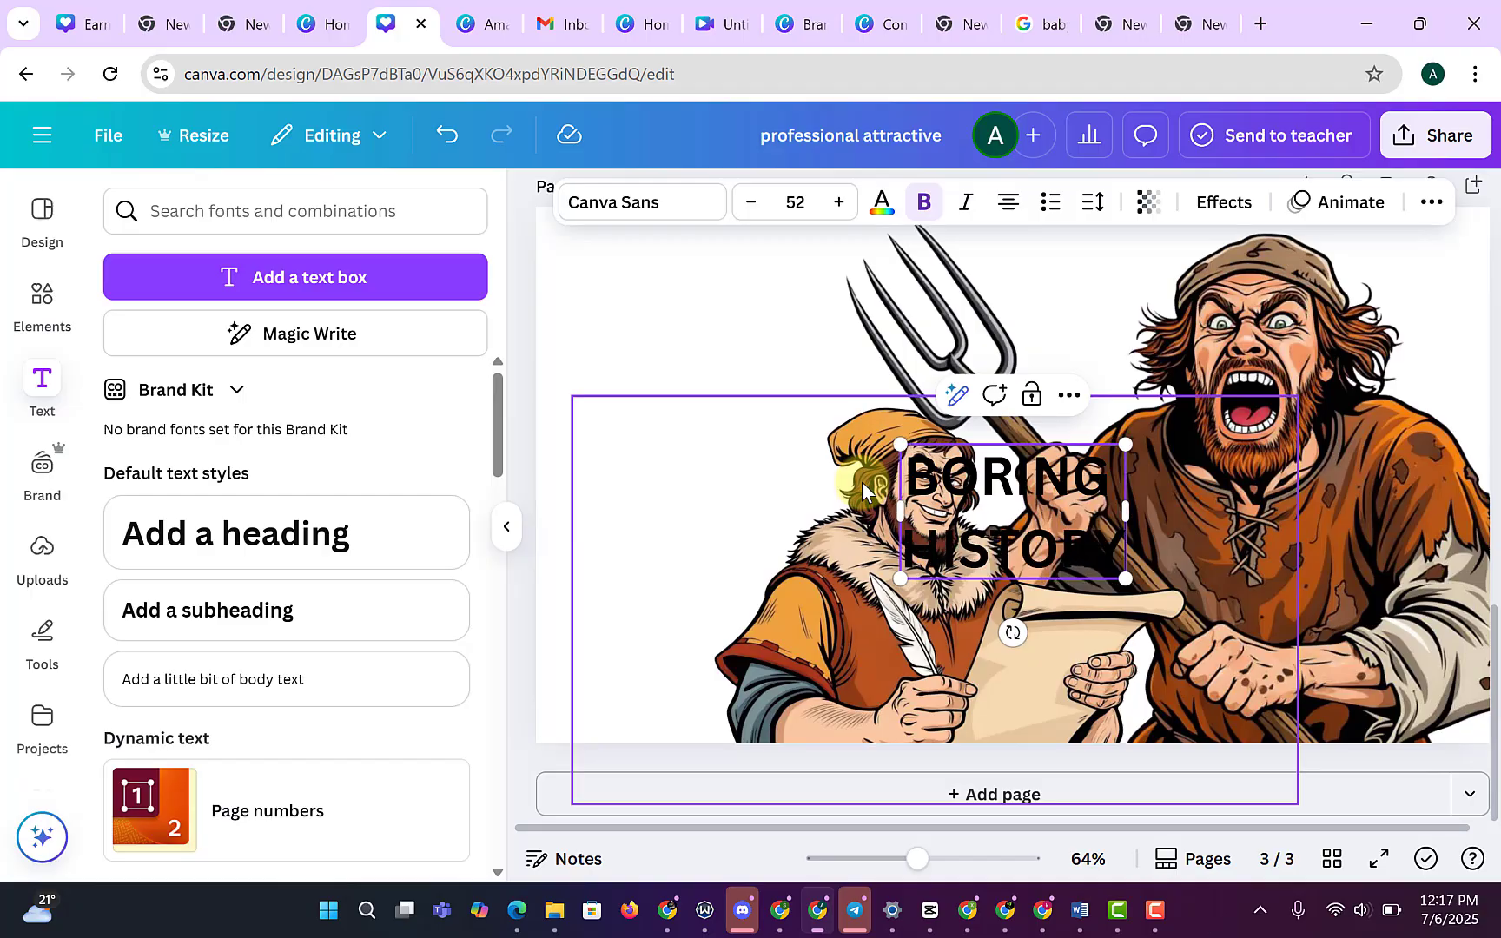
{"action": "key", "text": "Return"}
{"action": "type", "text": "FO"}
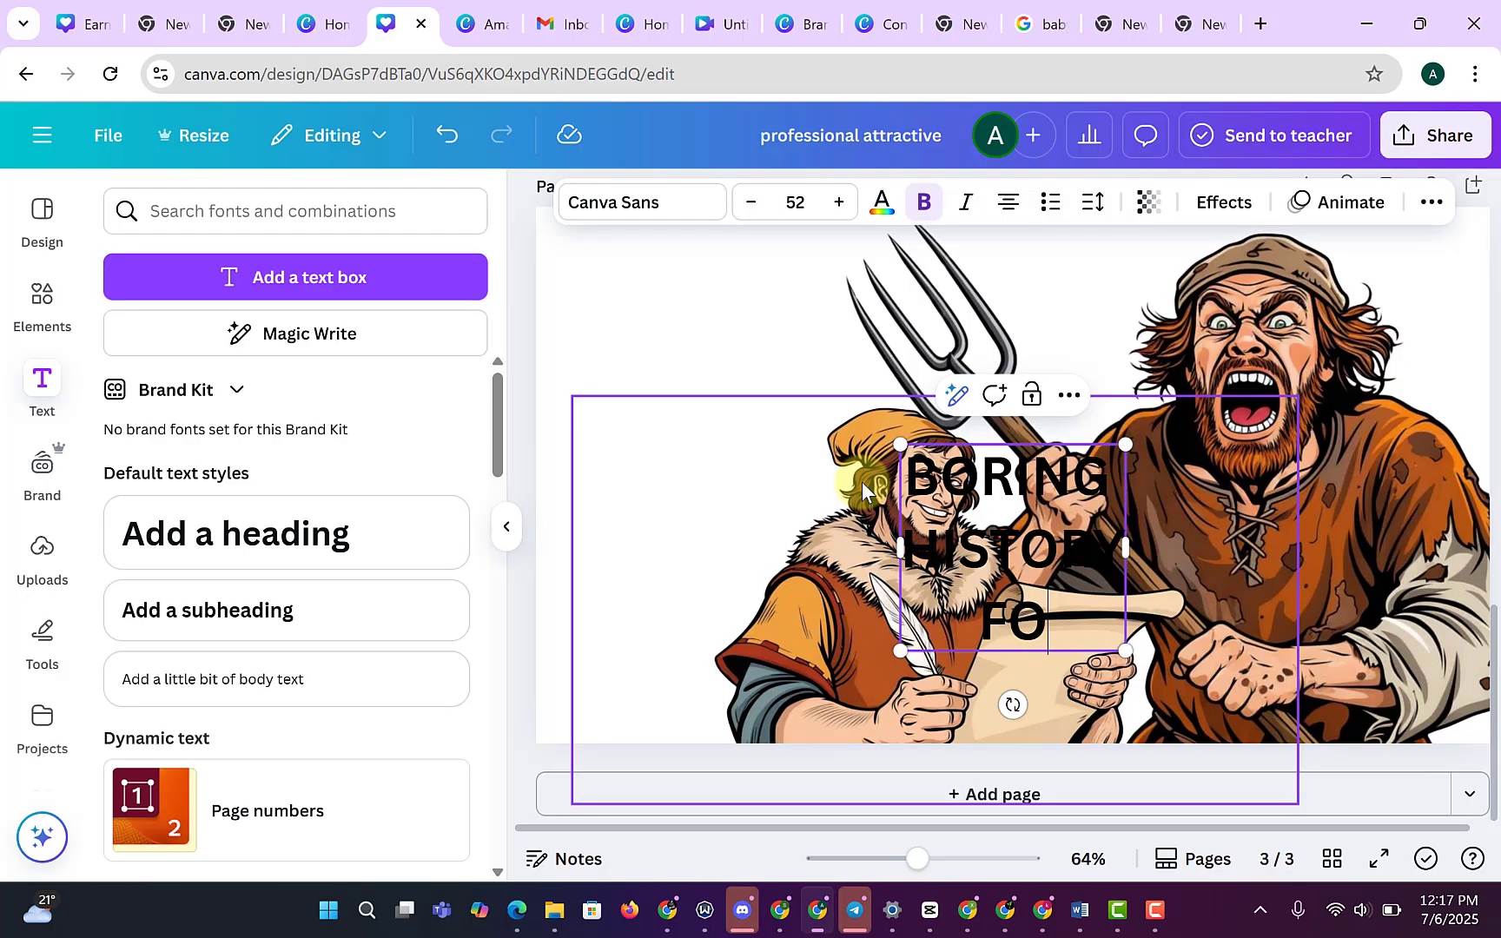
{"action": "type", "text": "R SLEEP"}
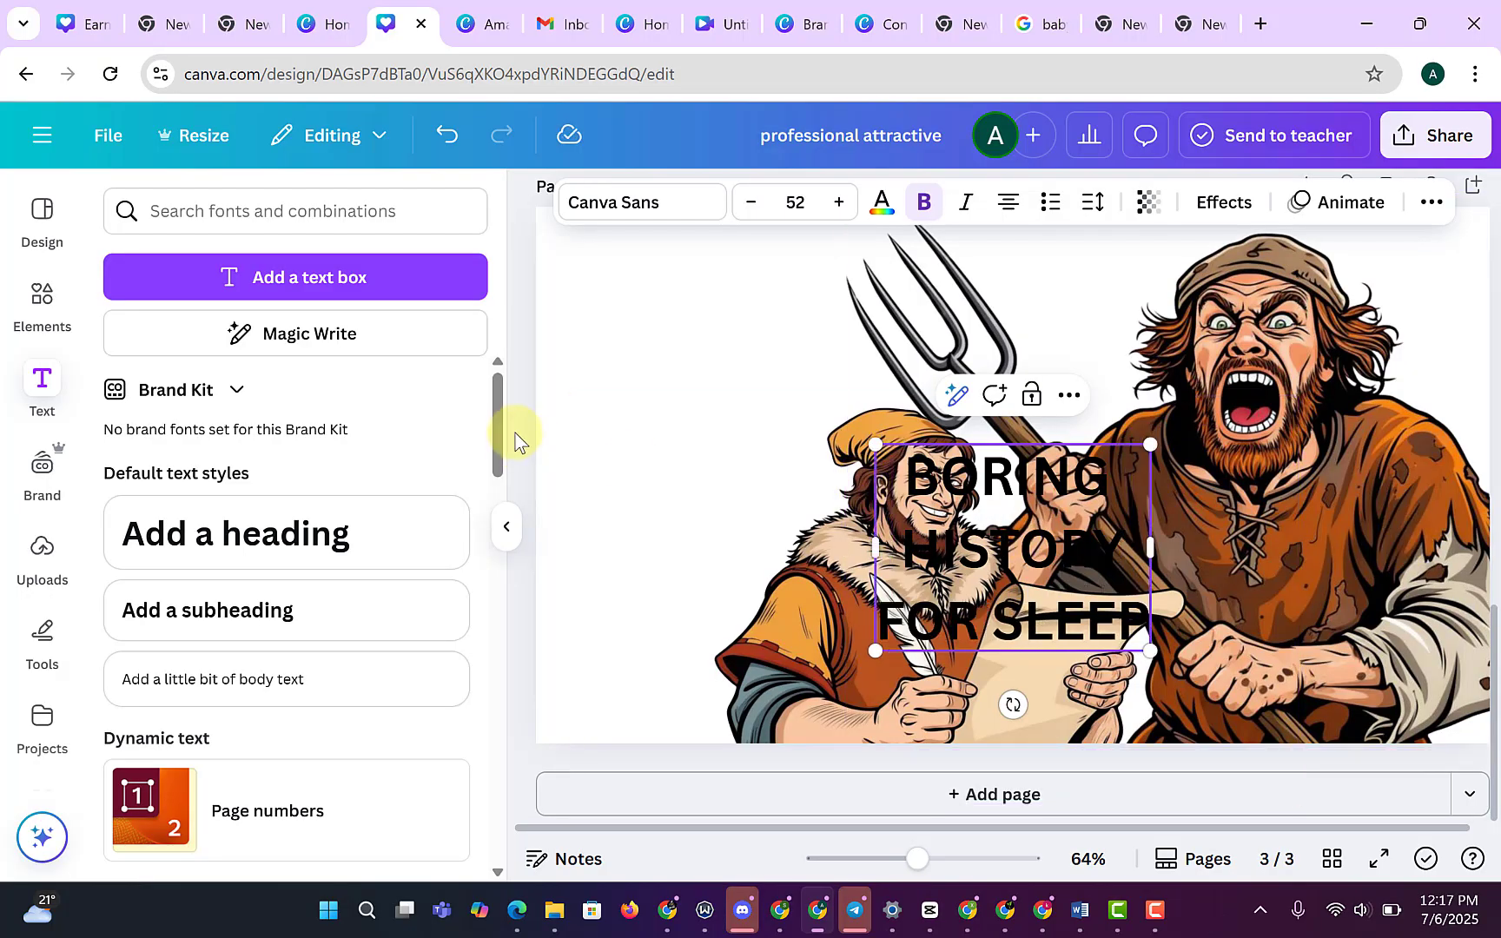
Move the heading to the empty upper-left area of page 3, beside the pitchfork.
{"action": "left_click", "coordinate": [505, 528]}
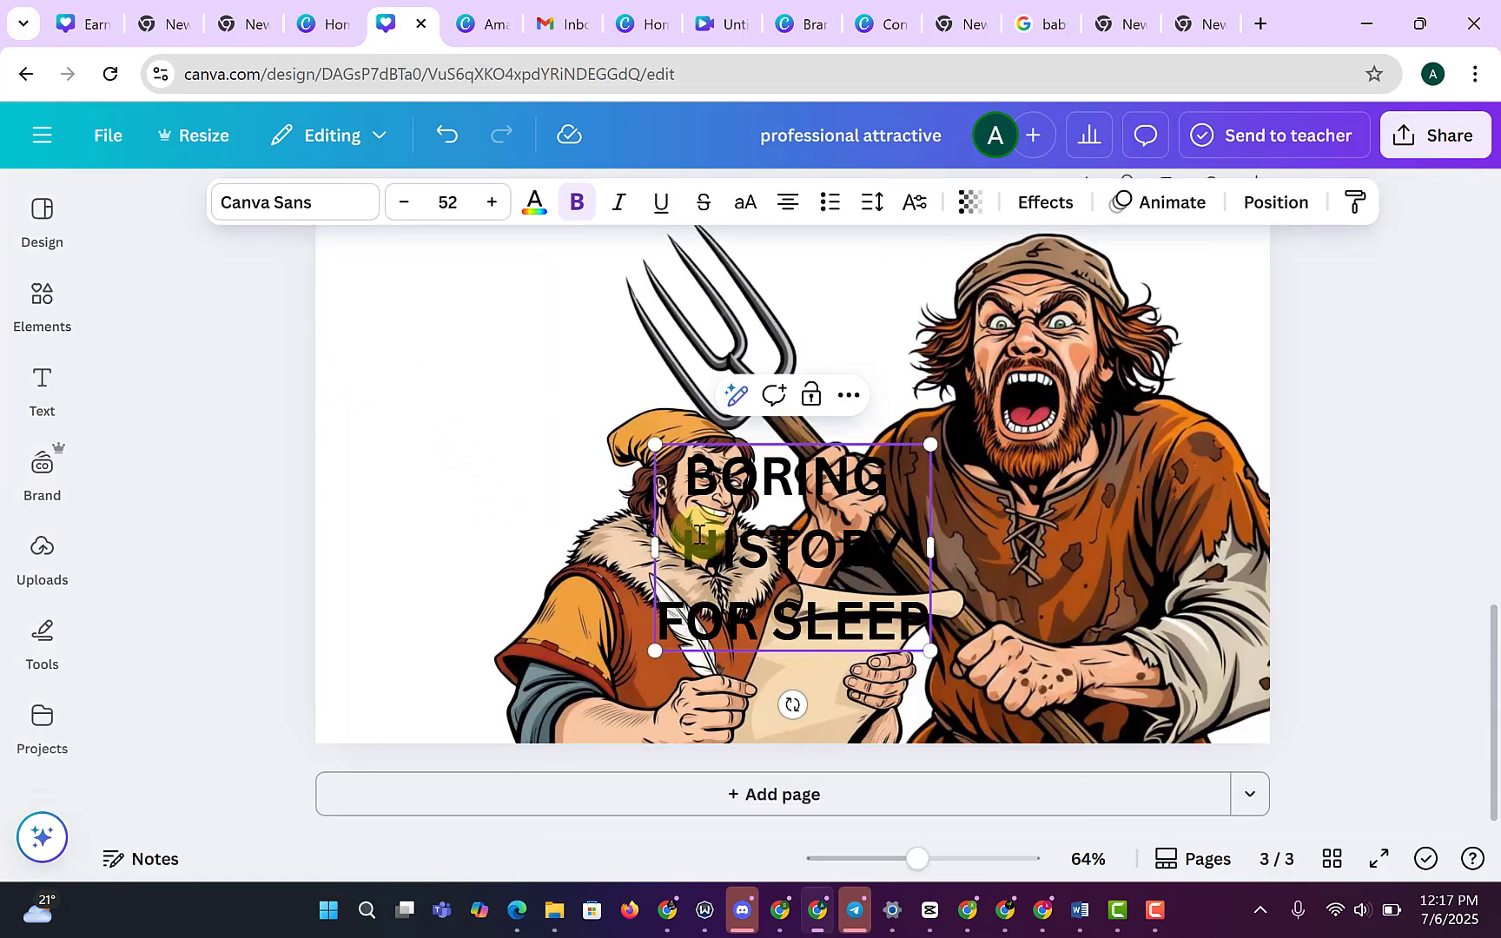
{"action": "left_click", "coordinate": [139, 434]}
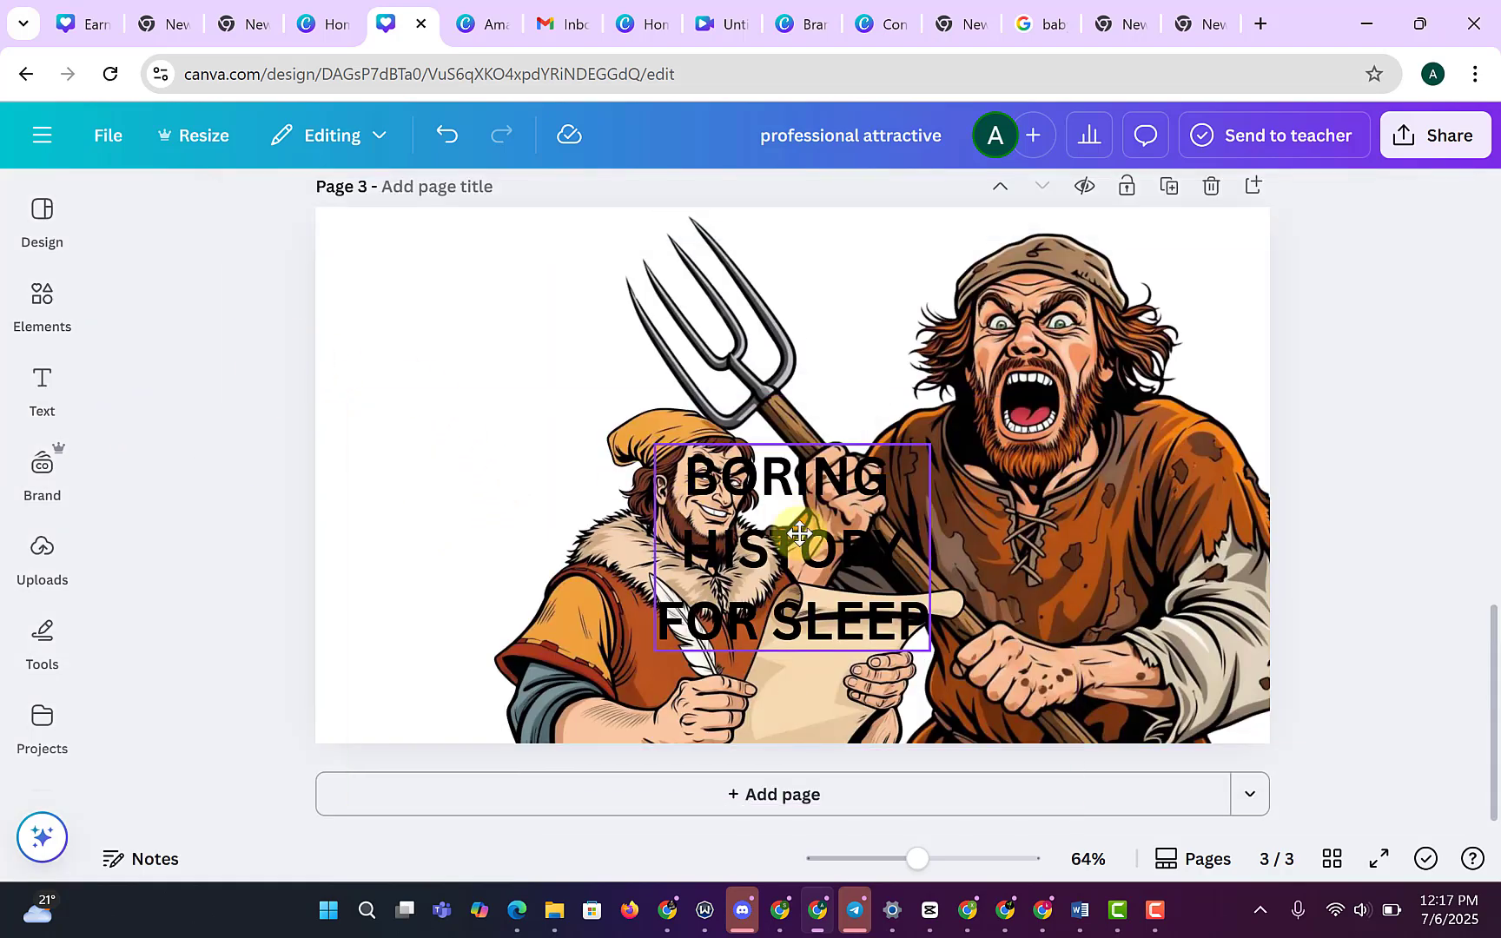
{"action": "left_click_drag", "start_coordinate": [747, 504], "coordinate": [499, 348]}
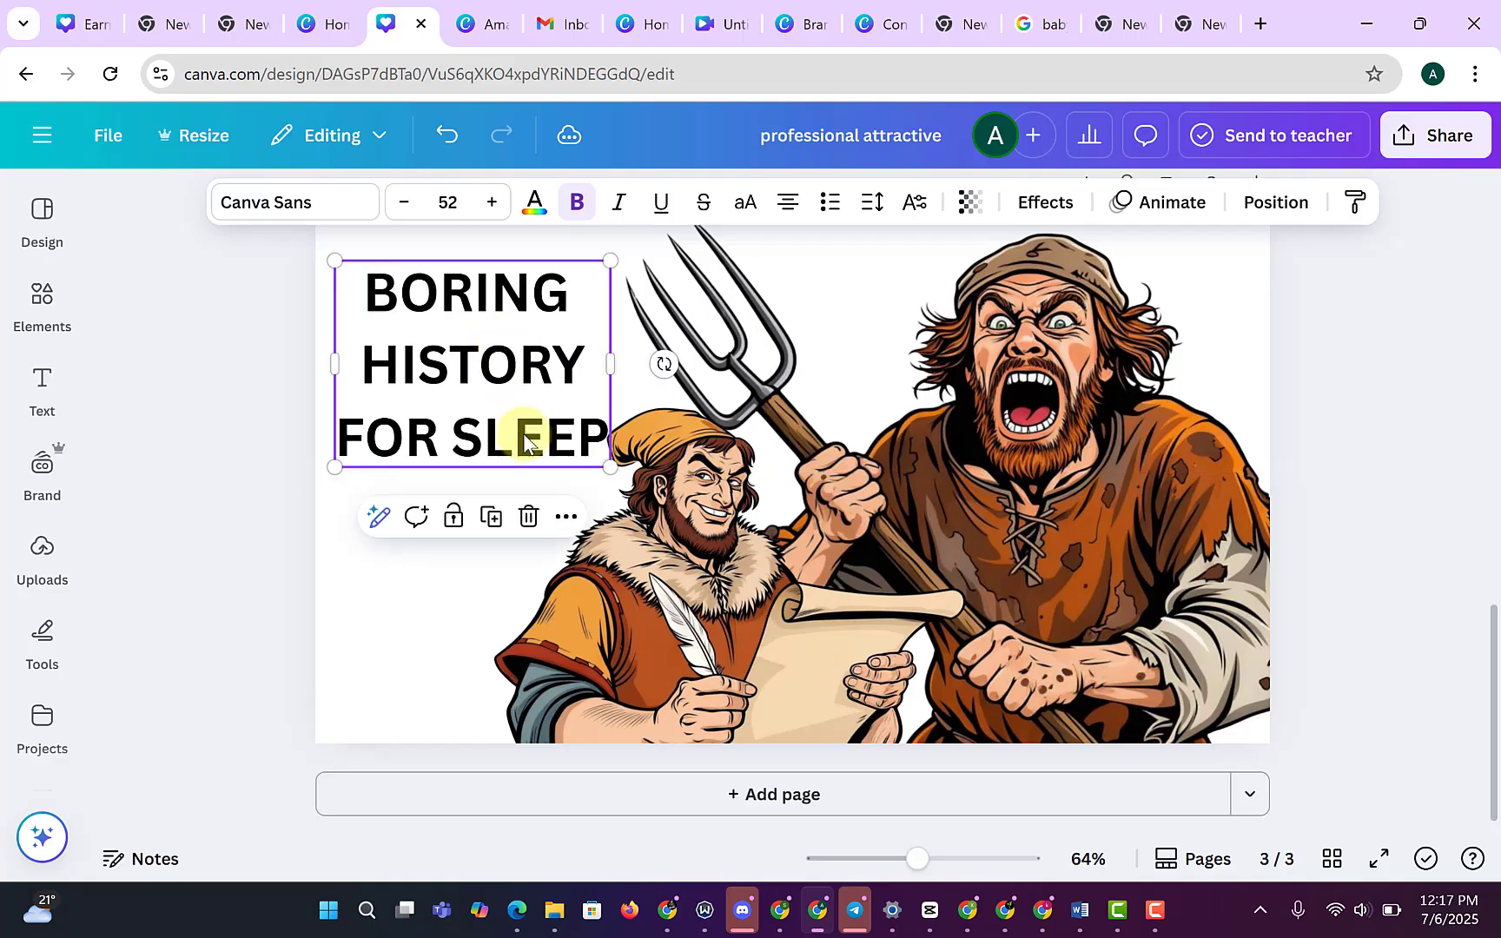
{"action": "scroll", "coordinate": [1045, 571], "scroll_direction": "up", "scroll_amount": 2}
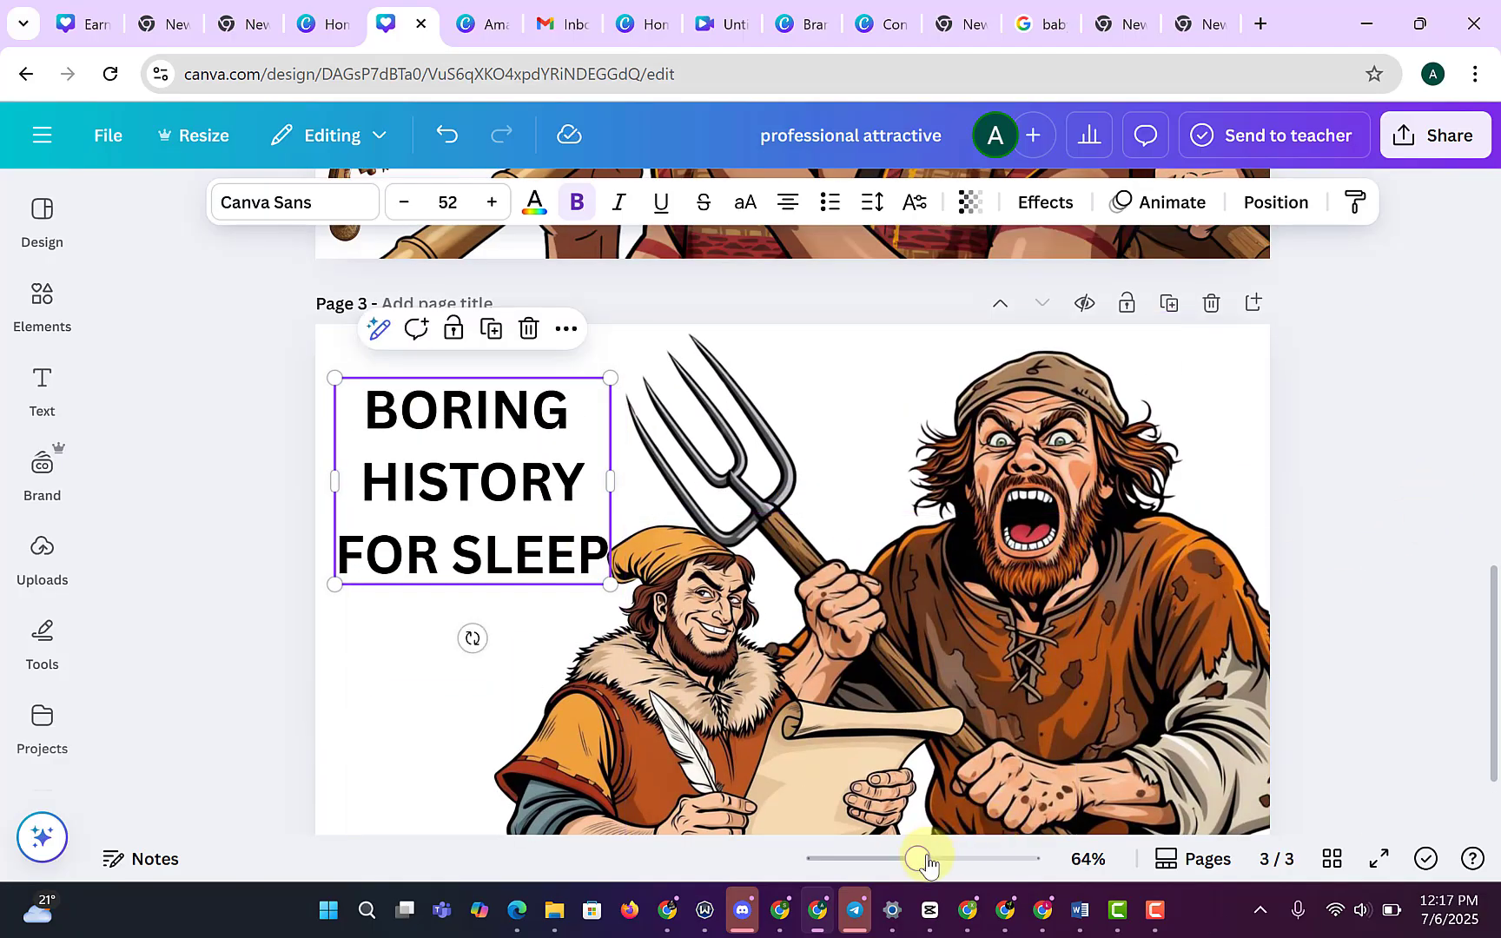
{"action": "left_click_drag", "start_coordinate": [920, 859], "coordinate": [926, 859]}
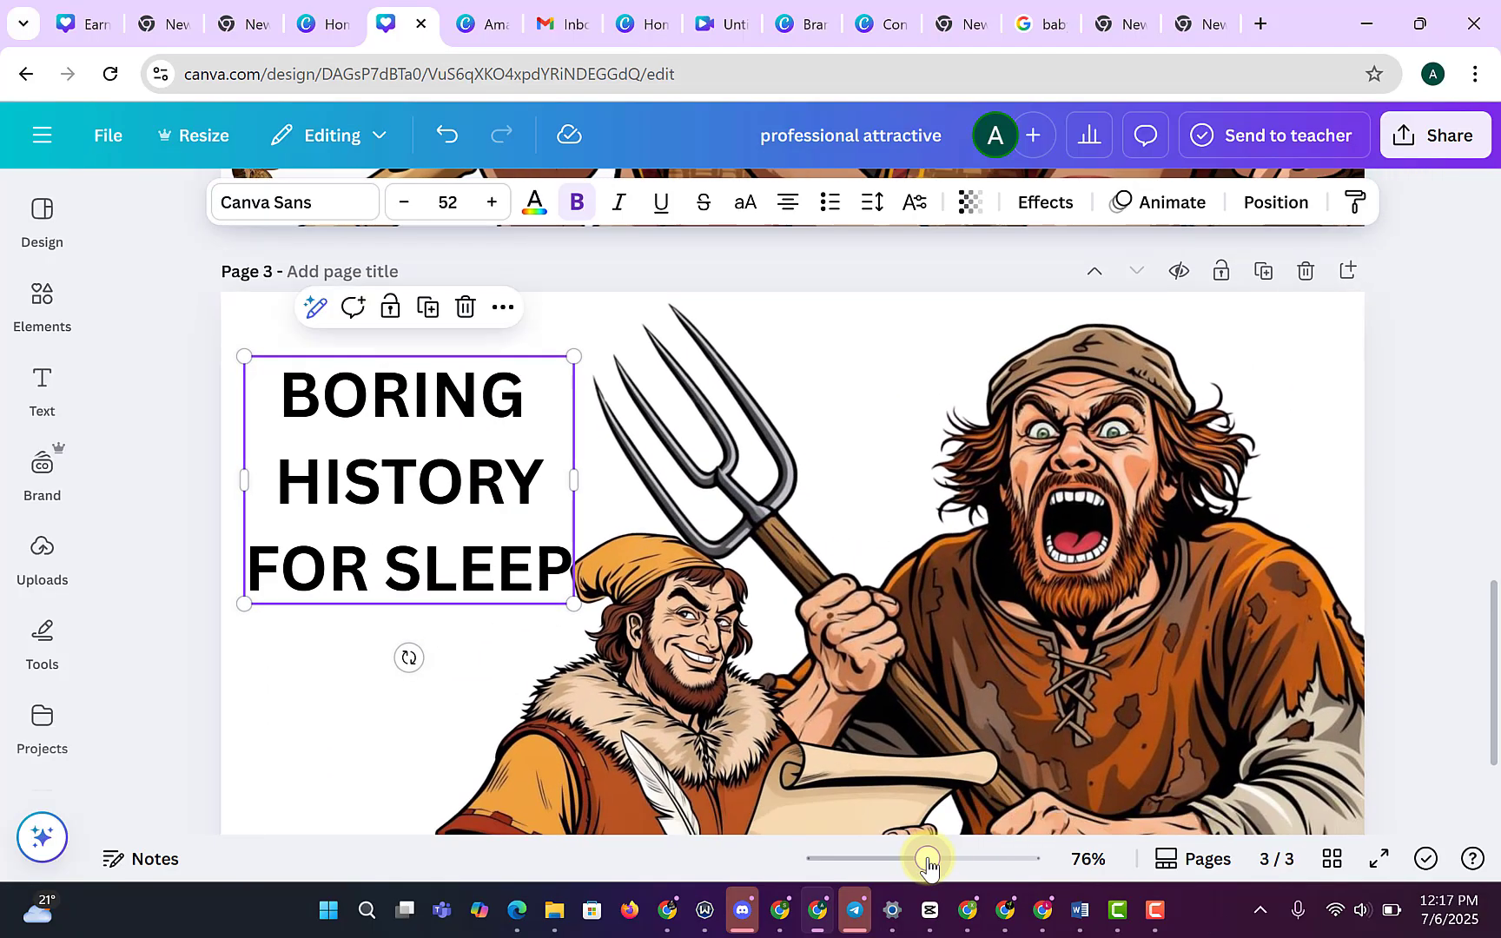
Select all three lines of the heading text on page 3.
{"action": "left_click", "coordinate": [1427, 352]}
{"action": "left_click", "coordinate": [381, 427]}
{"action": "left_click", "coordinate": [283, 376]}
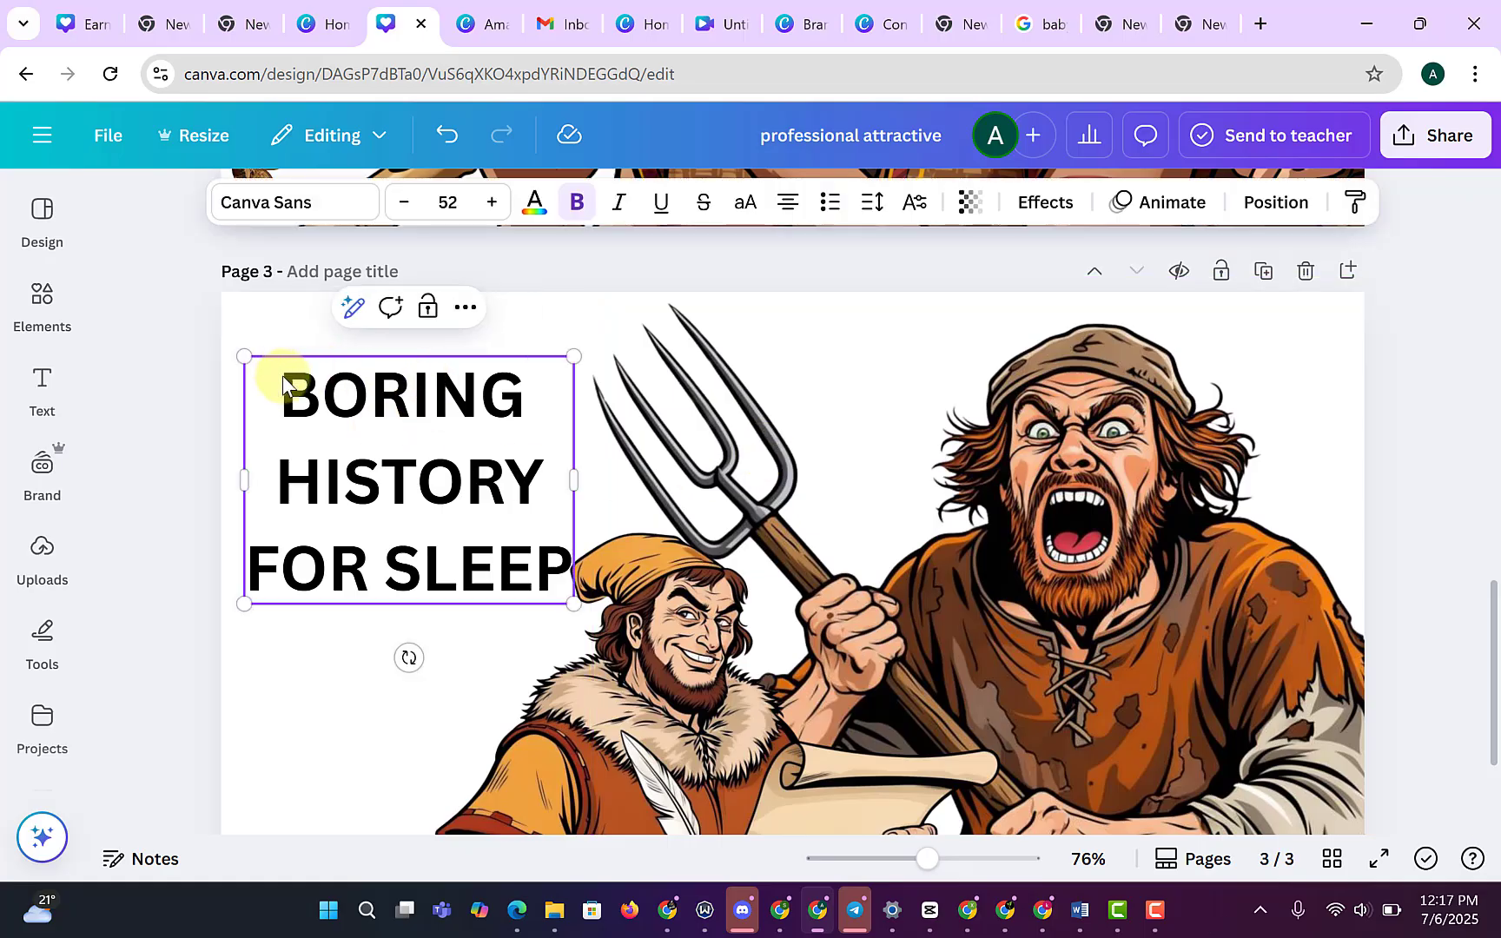
{"action": "left_click_drag", "start_coordinate": [282, 375], "coordinate": [575, 542]}
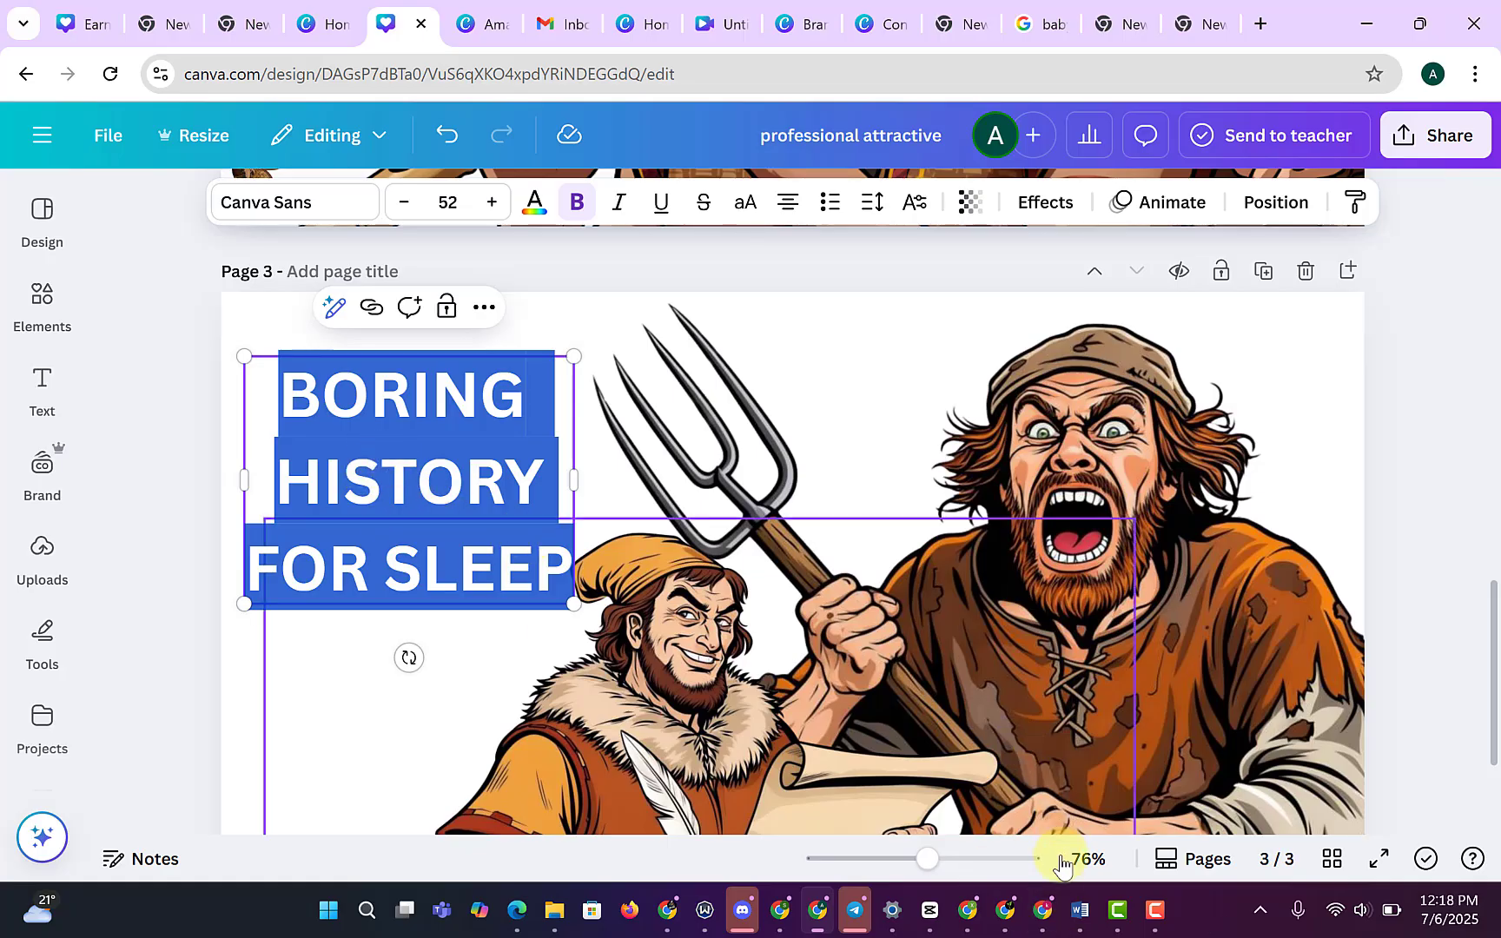
Switch to the Word document, look through the list of history-for-sleep video titles, and return to Canva.
{"action": "left_click", "coordinate": [1080, 910]}
{"action": "scroll", "coordinate": [550, 523], "scroll_direction": "up", "scroll_amount": 2}
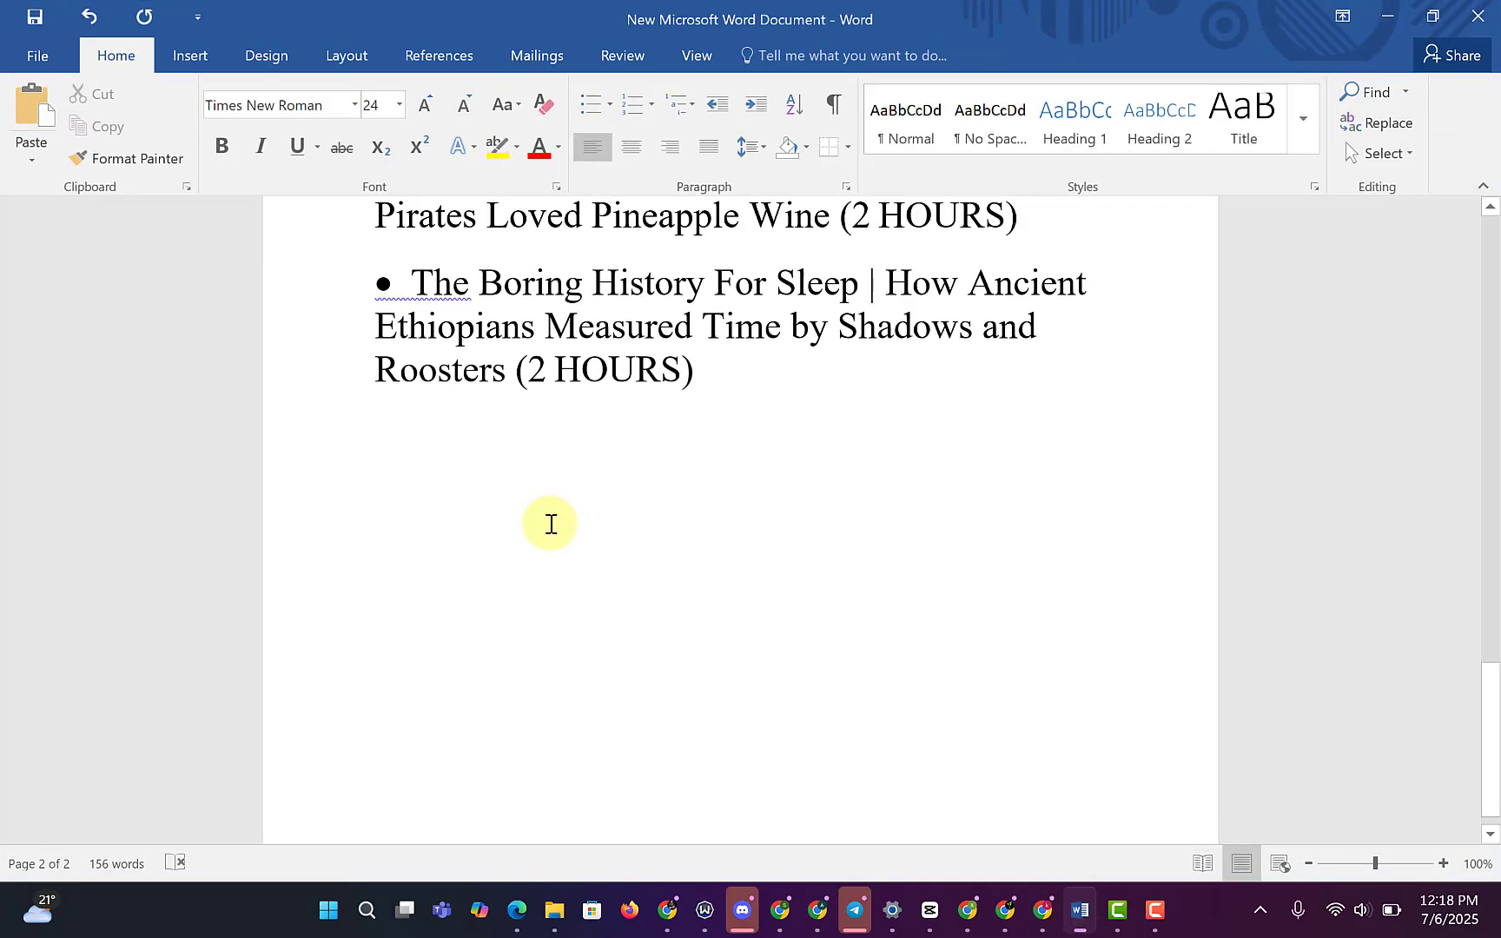
{"action": "scroll", "coordinate": [787, 596], "scroll_direction": "up", "scroll_amount": 15}
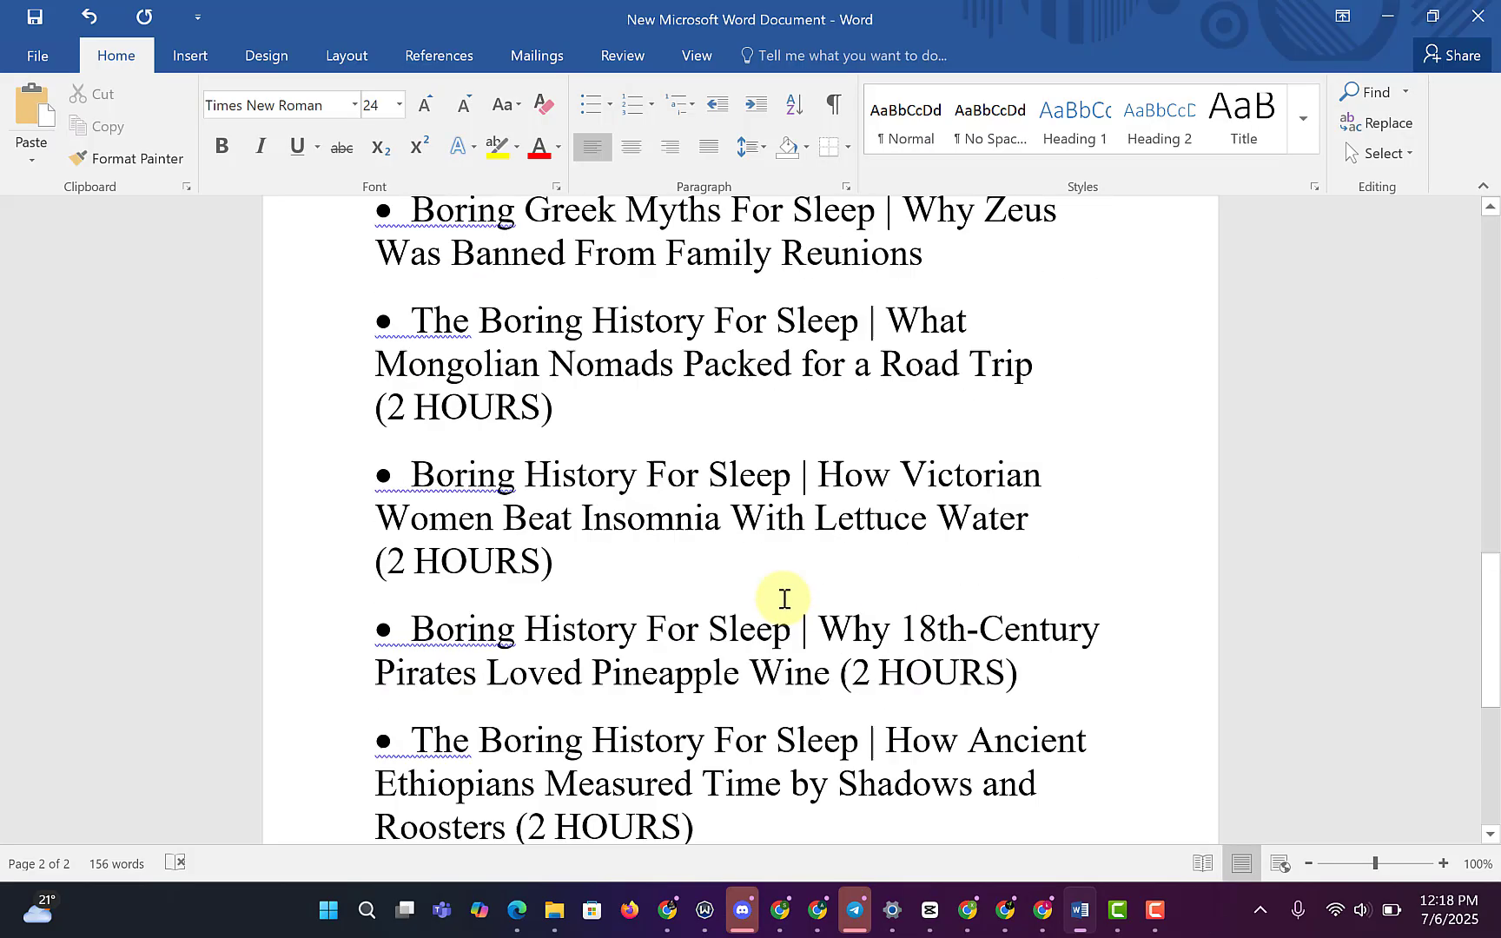
{"action": "scroll", "coordinate": [782, 600], "scroll_direction": "up", "scroll_amount": 1}
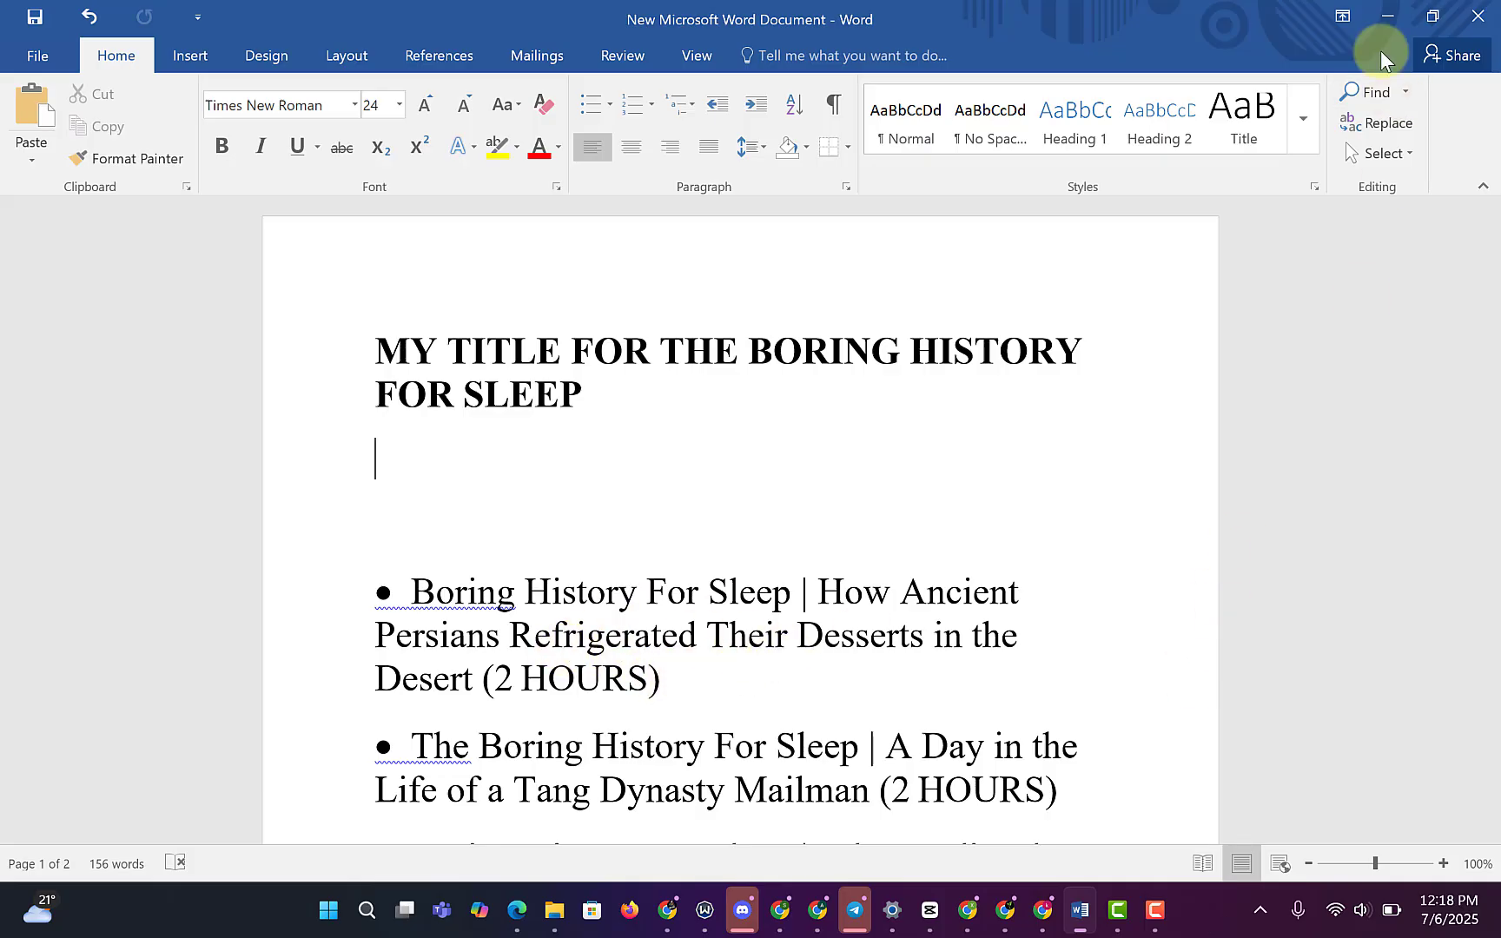
{"action": "left_click", "coordinate": [1385, 21]}
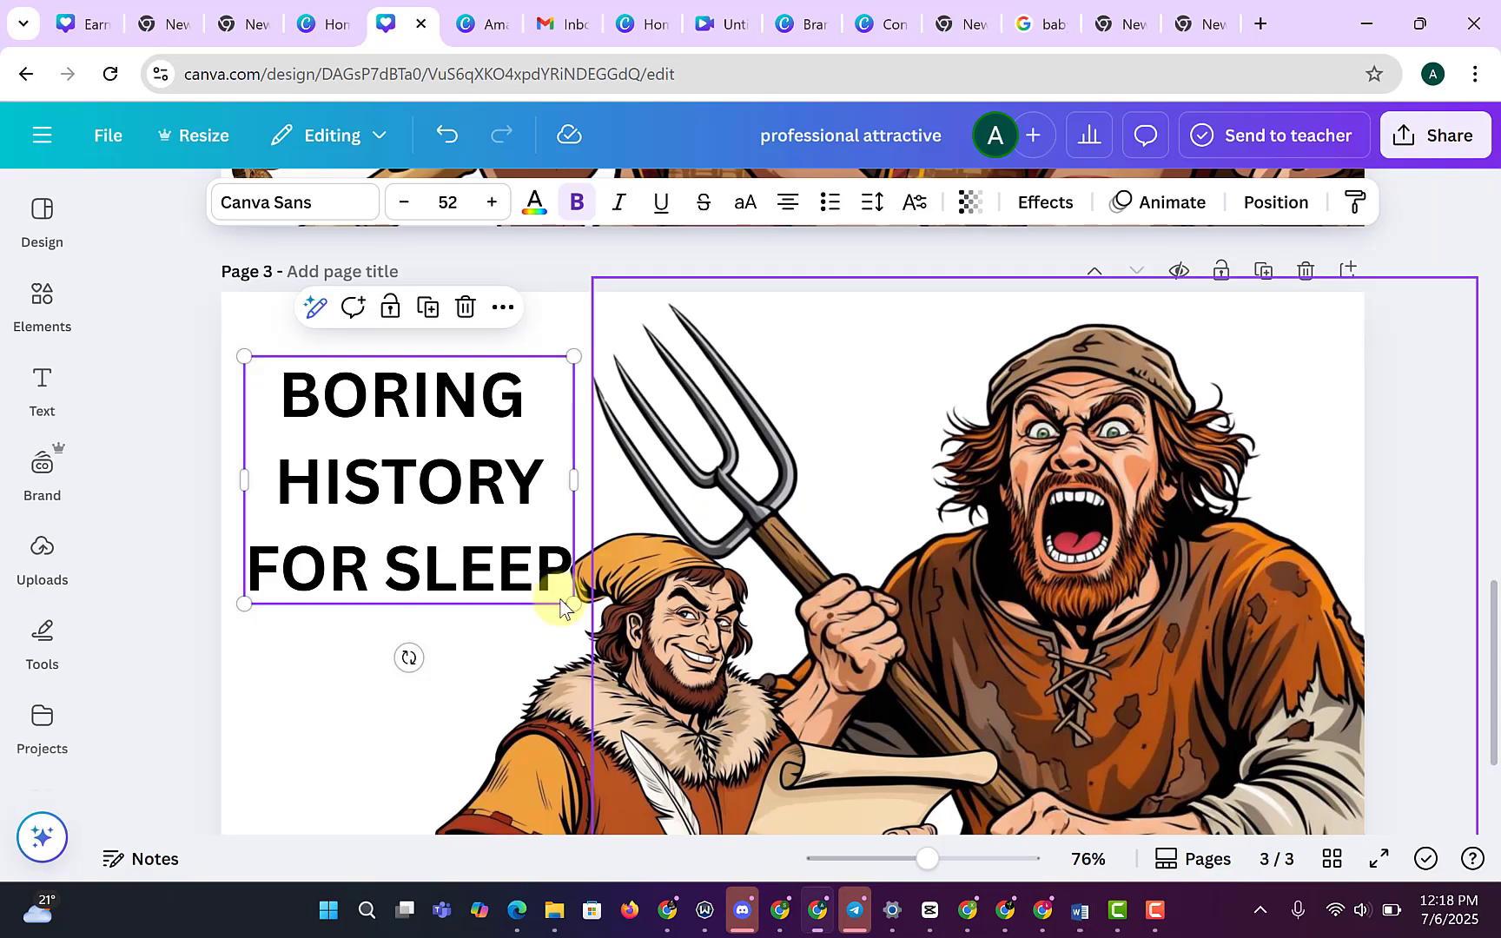
Reduce the line spacing of all three lines of the page 3 heading to 1.05.
{"action": "left_click", "coordinate": [286, 376]}
{"action": "left_click_drag", "start_coordinate": [286, 376], "coordinate": [557, 569]}
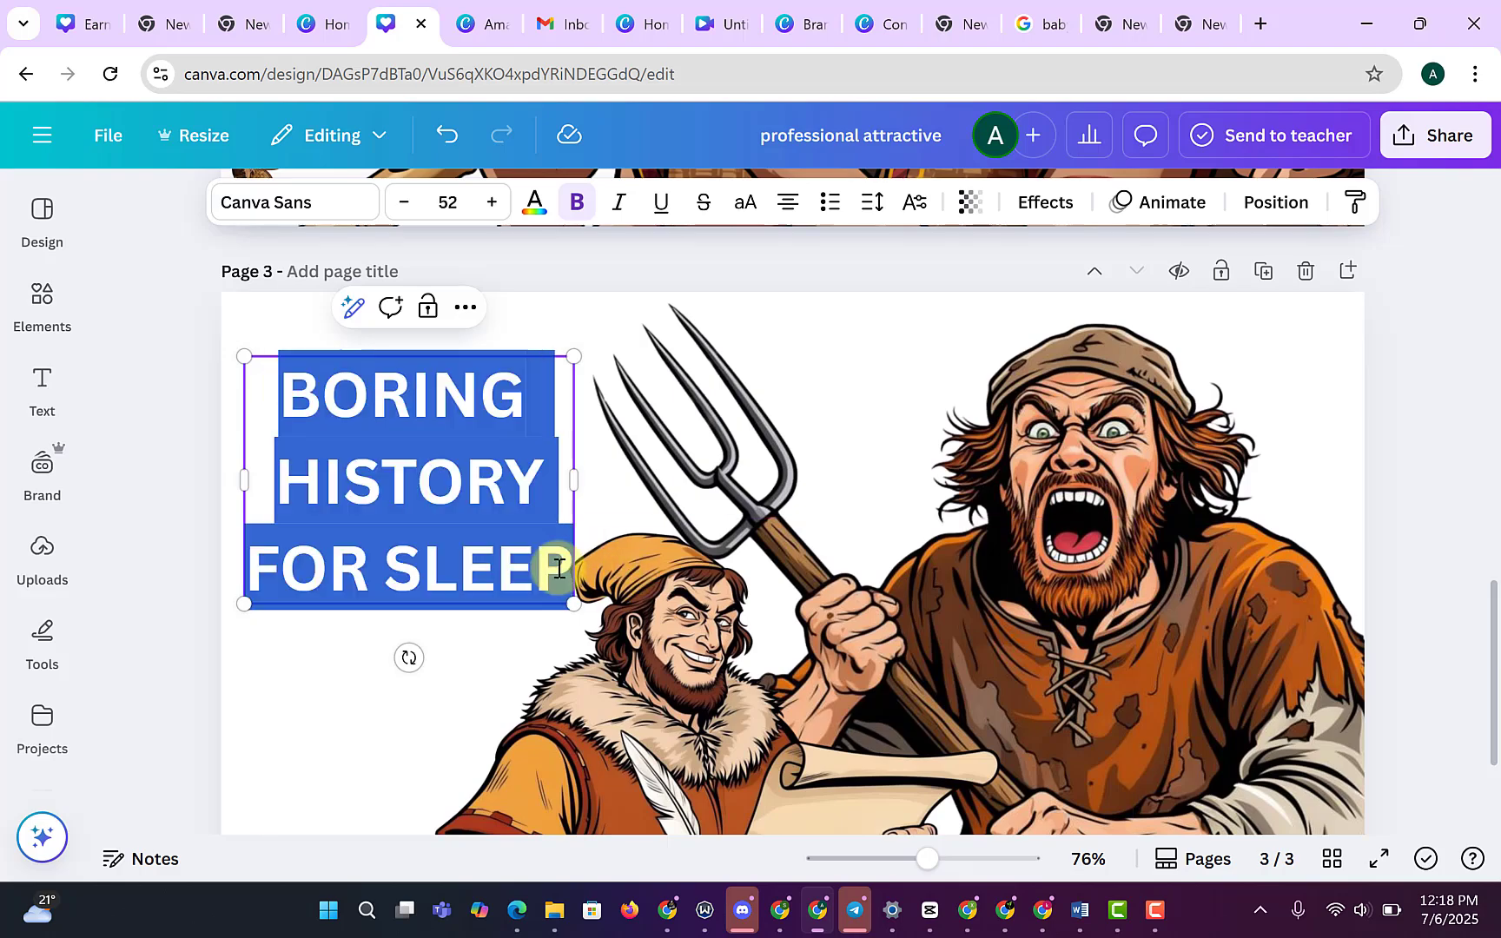
{"action": "left_click", "coordinate": [873, 202]}
{"action": "left_click_drag", "start_coordinate": [841, 382], "coordinate": [800, 385]}
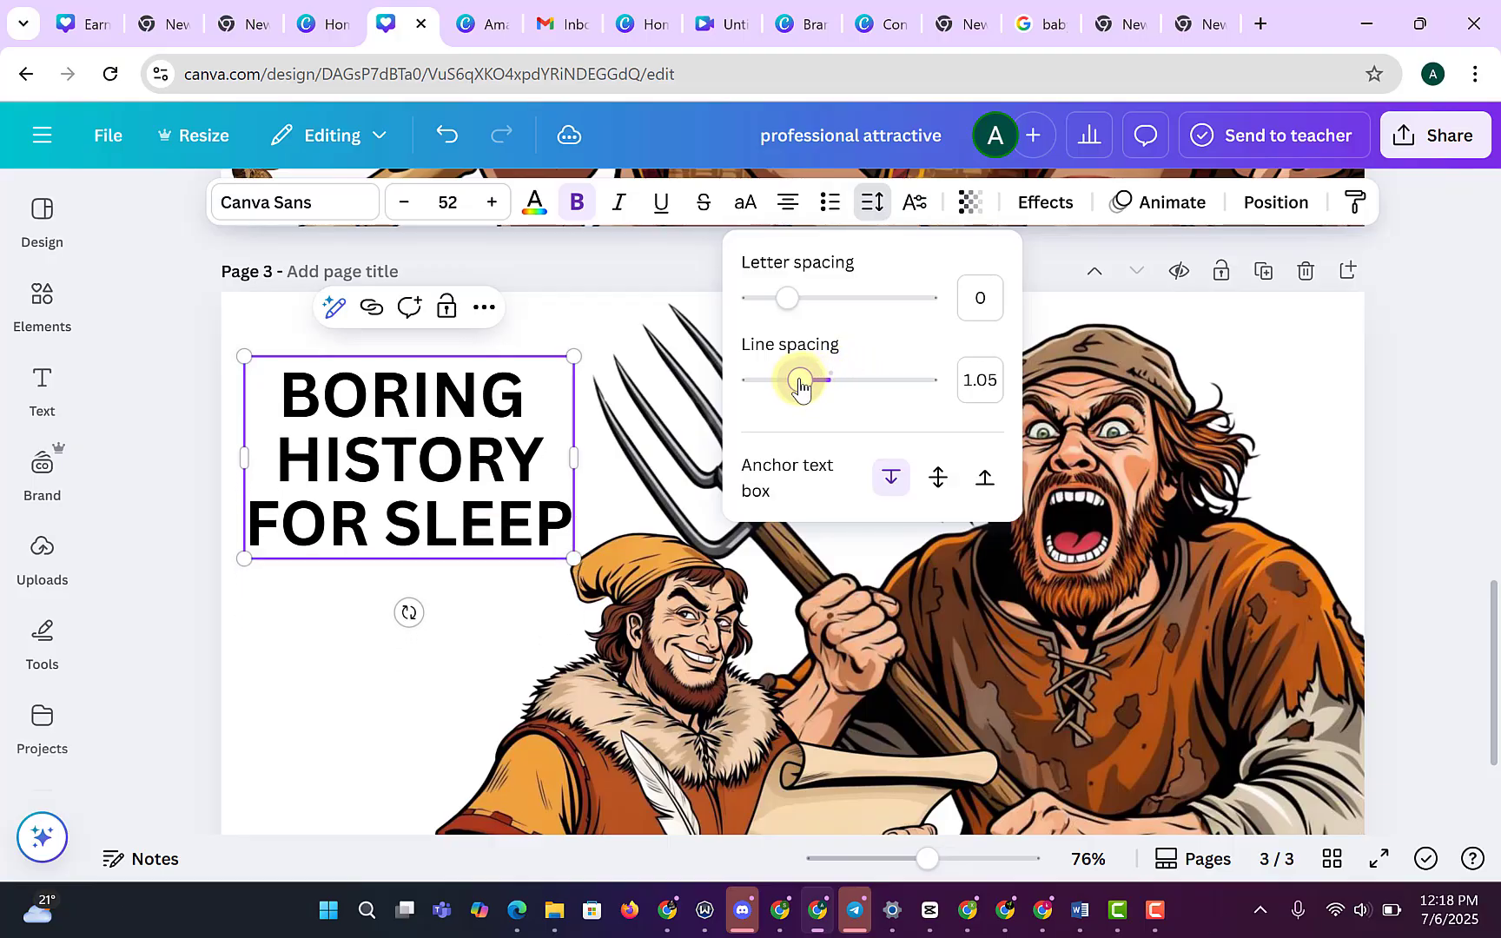
{"action": "left_click", "coordinate": [1373, 373]}
{"action": "left_click", "coordinate": [160, 353]}
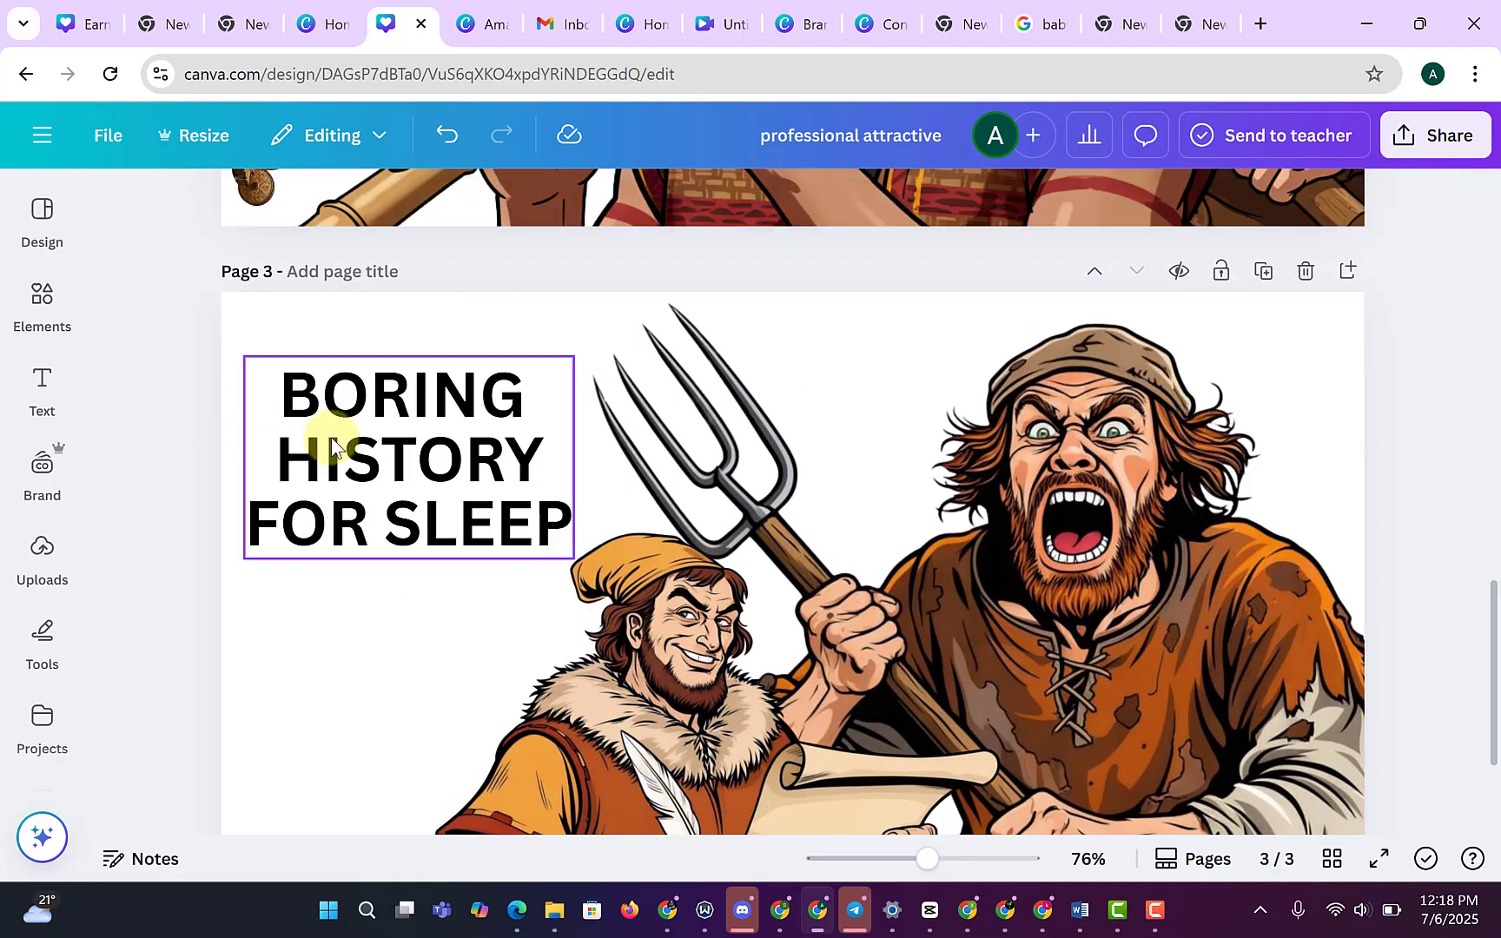
Change the page 3 heading's font to League Spartan and position it in the empty area beside the pitchfork.
{"action": "left_click_drag", "start_coordinate": [369, 457], "coordinate": [369, 451]}
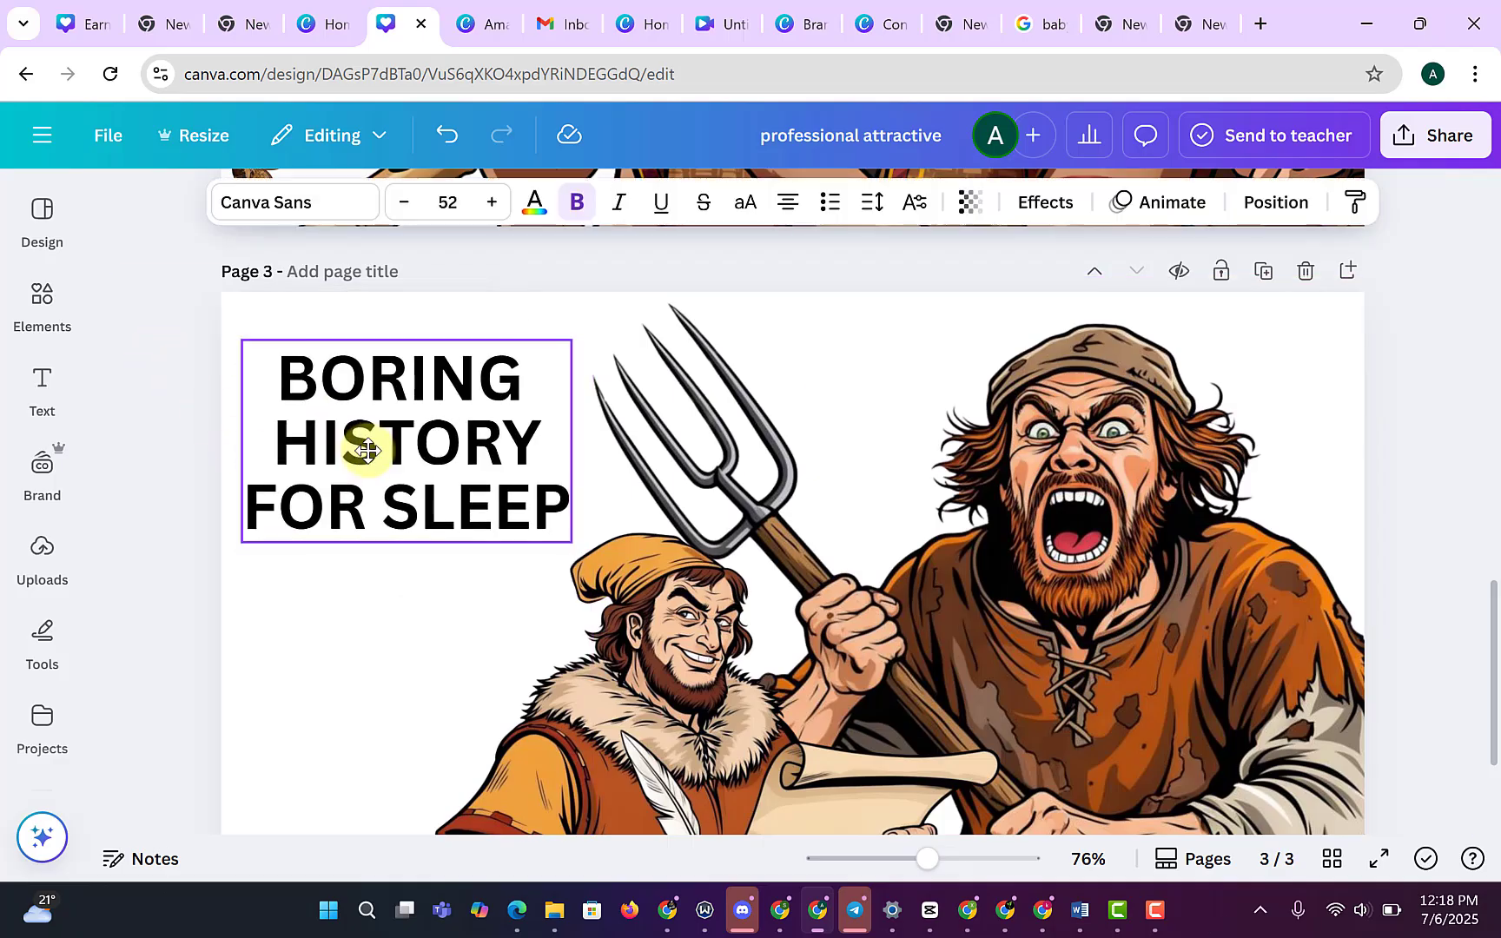
{"action": "left_click", "coordinate": [311, 206]}
{"action": "left_click", "coordinate": [292, 631]}
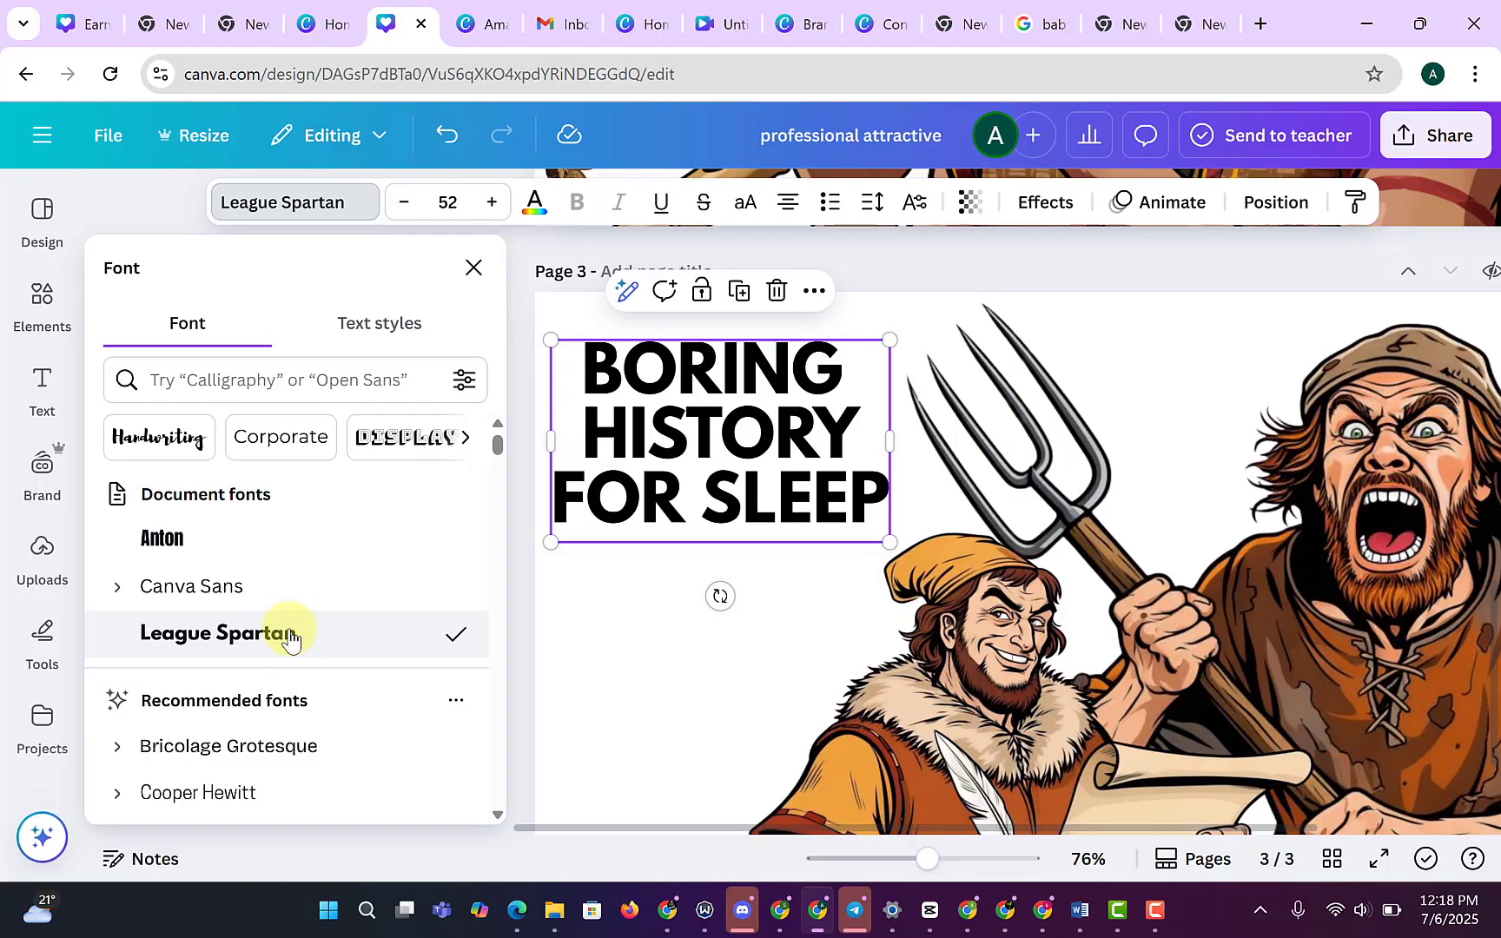
{"action": "left_click", "coordinate": [283, 198]}
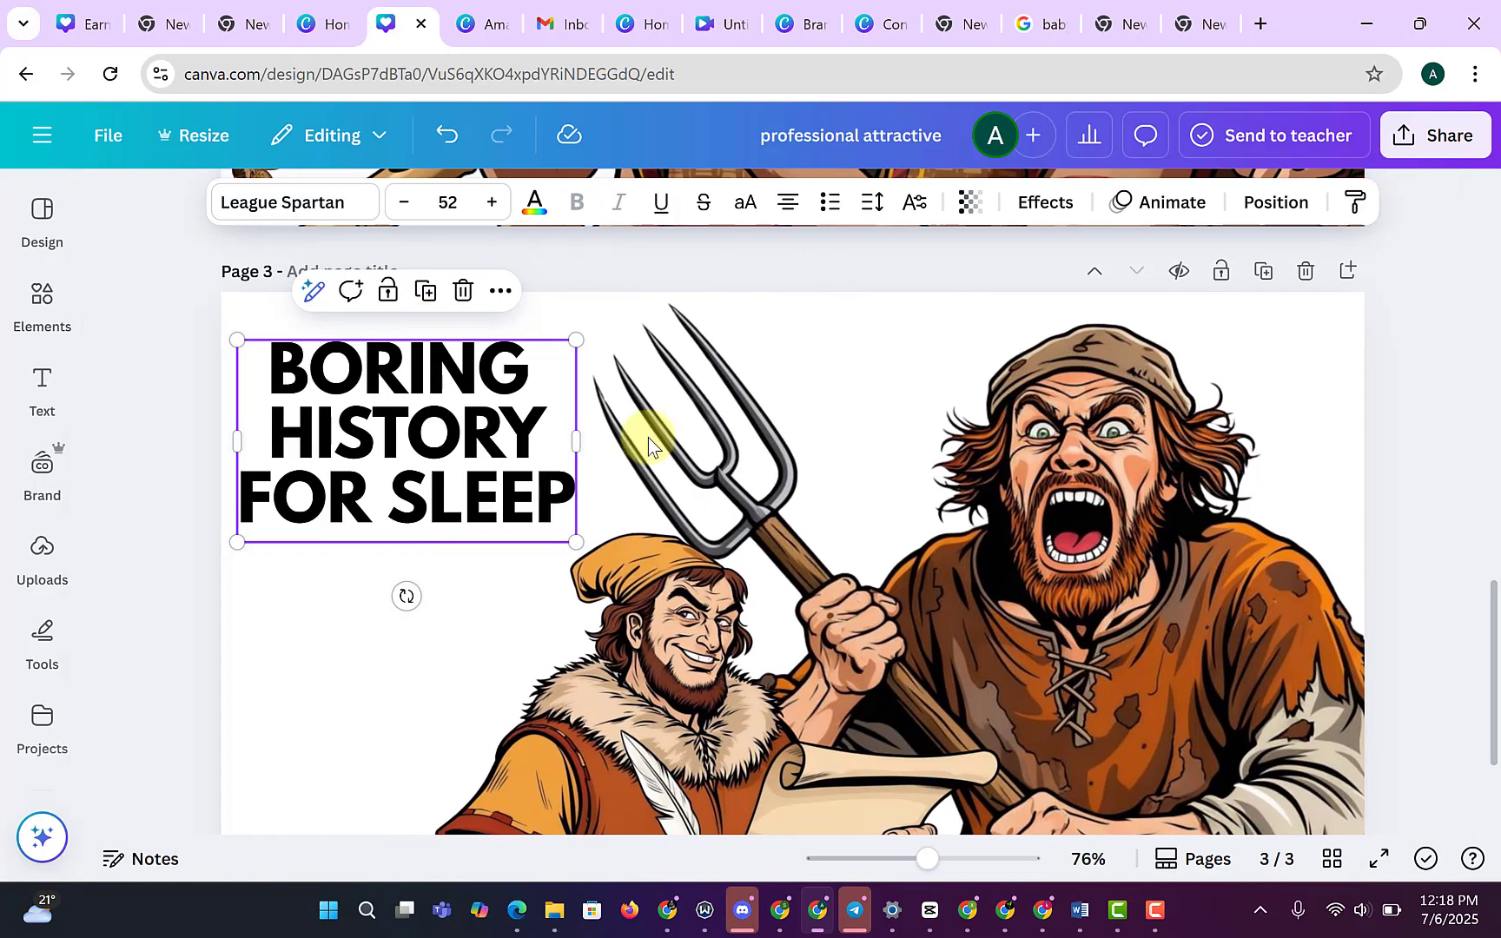
{"action": "left_click", "coordinate": [1436, 348]}
{"action": "left_click", "coordinate": [378, 439]}
{"action": "left_click_drag", "start_coordinate": [379, 439], "coordinate": [376, 460]}
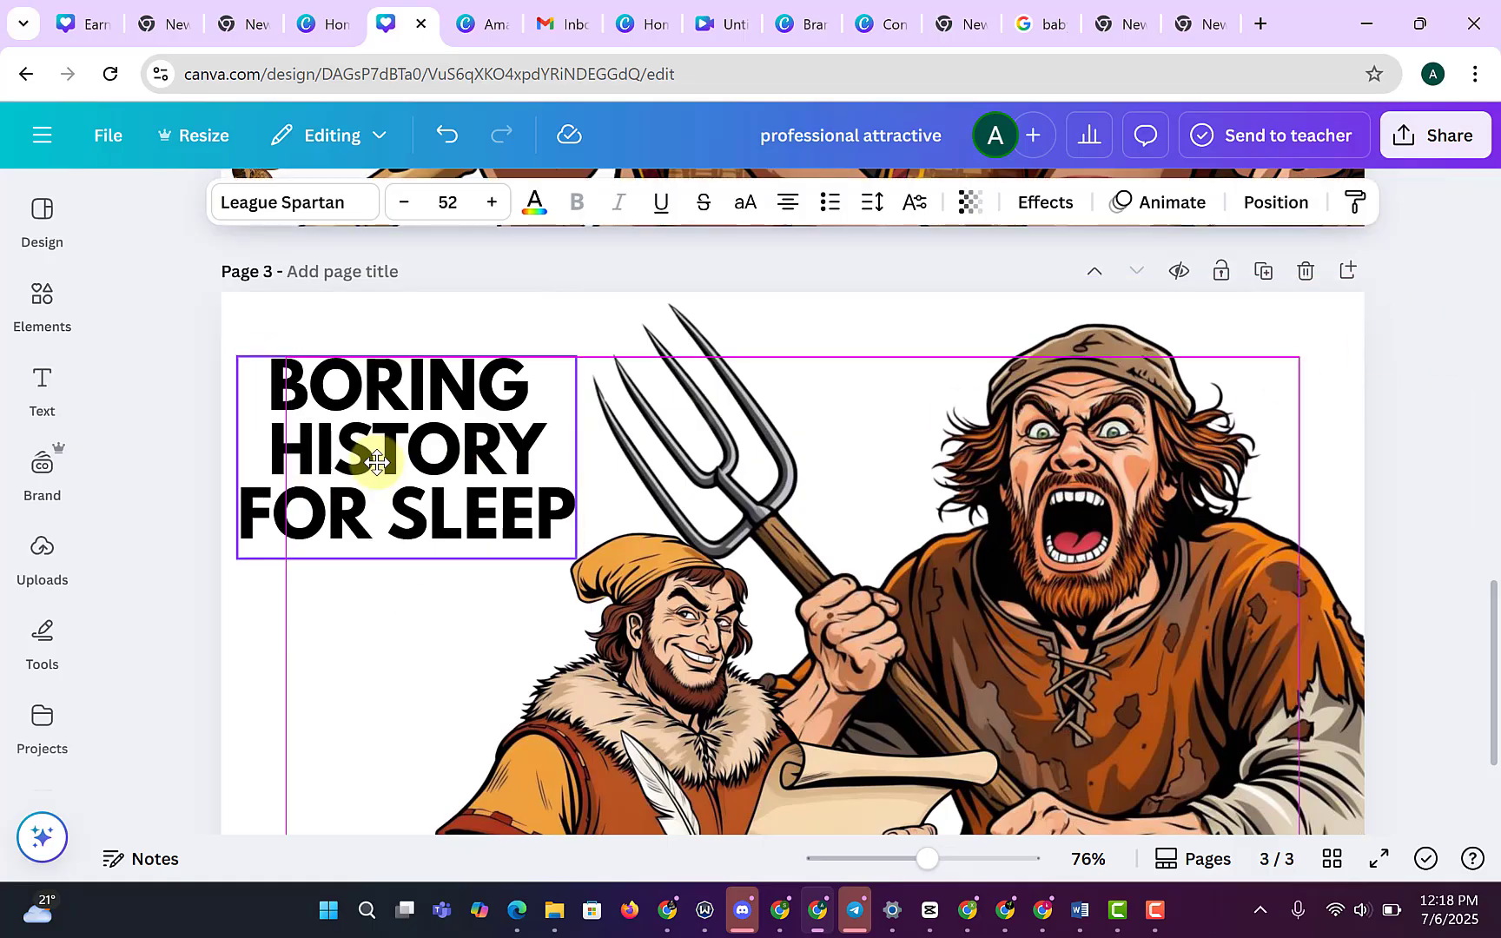
Try to remove the leading space before HISTORY in the heading, and undo the deletions.
{"action": "left_click", "coordinate": [268, 444]}
{"action": "key", "text": "BackSpace"}
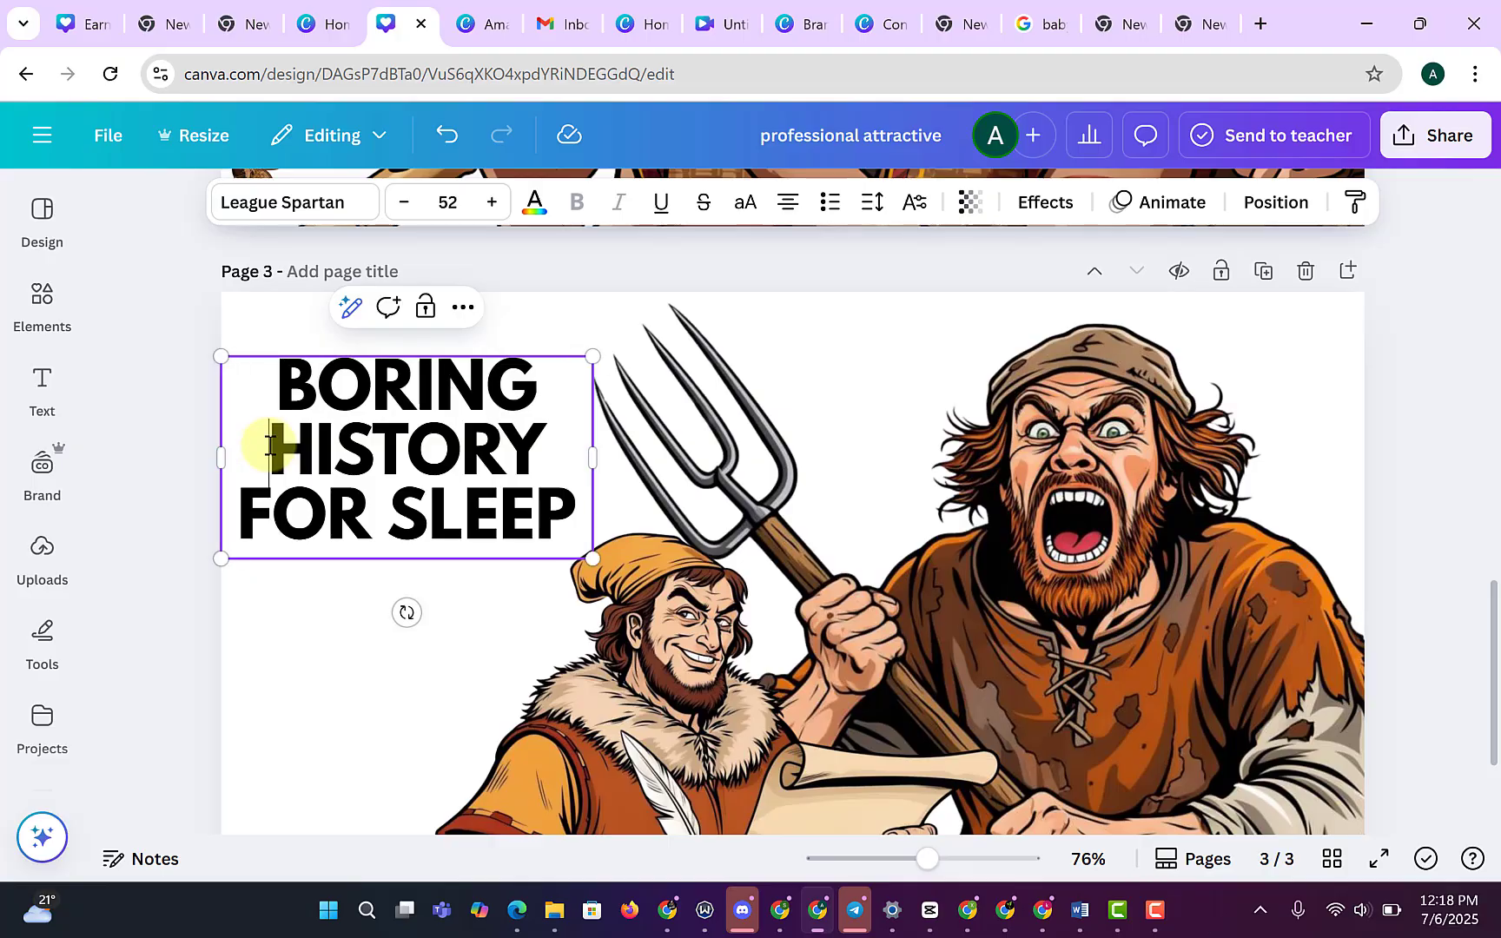
{"action": "key", "text": "BackSpace"}
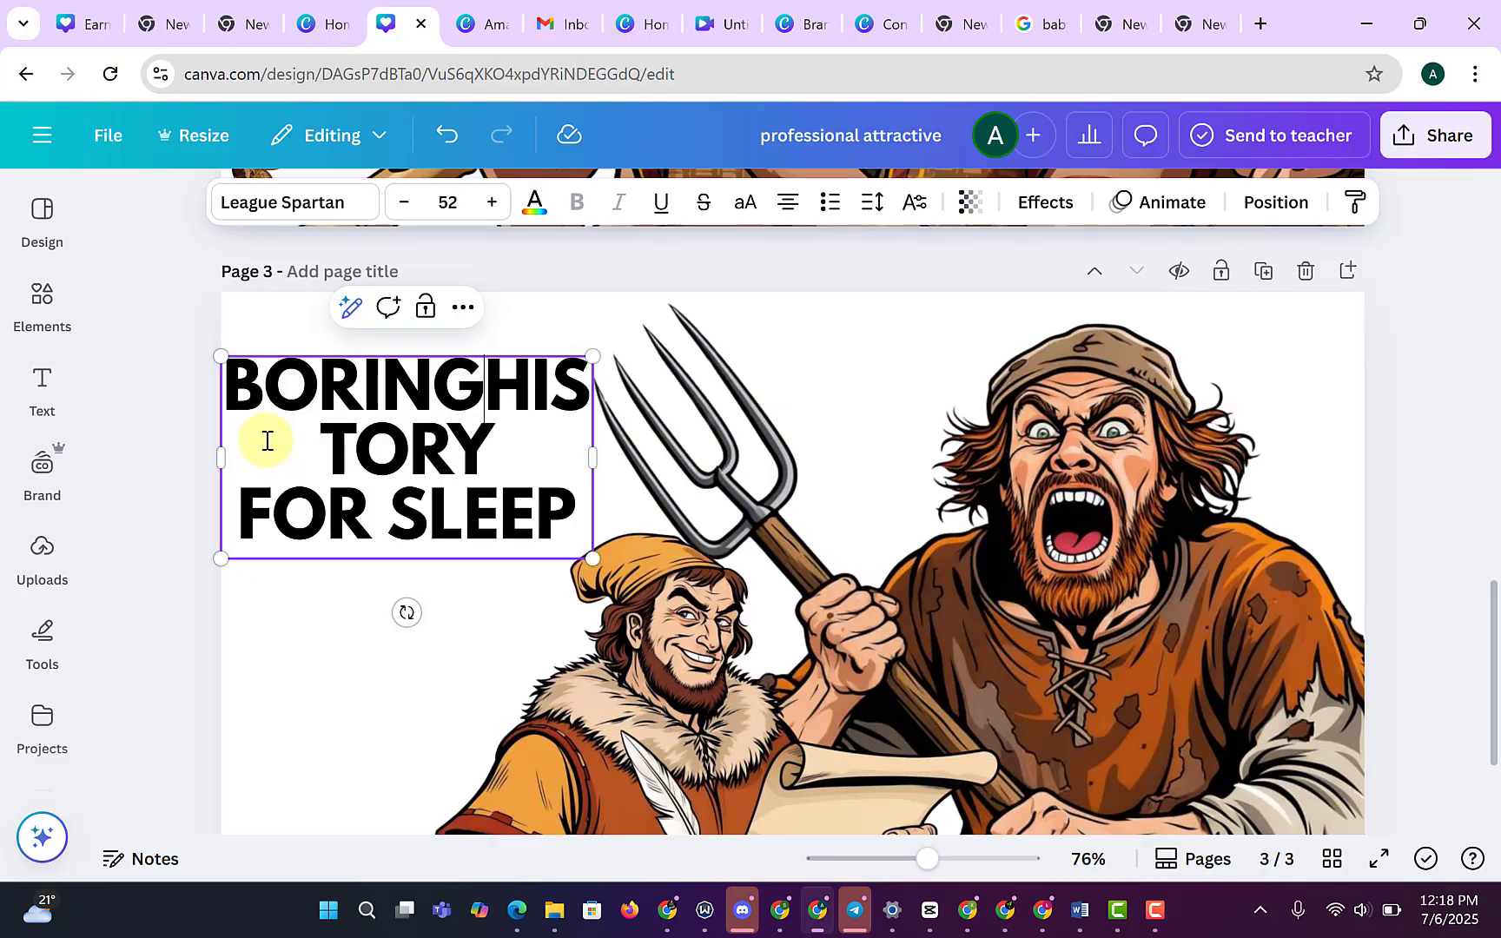
{"action": "key", "text": "ctrl+z"}
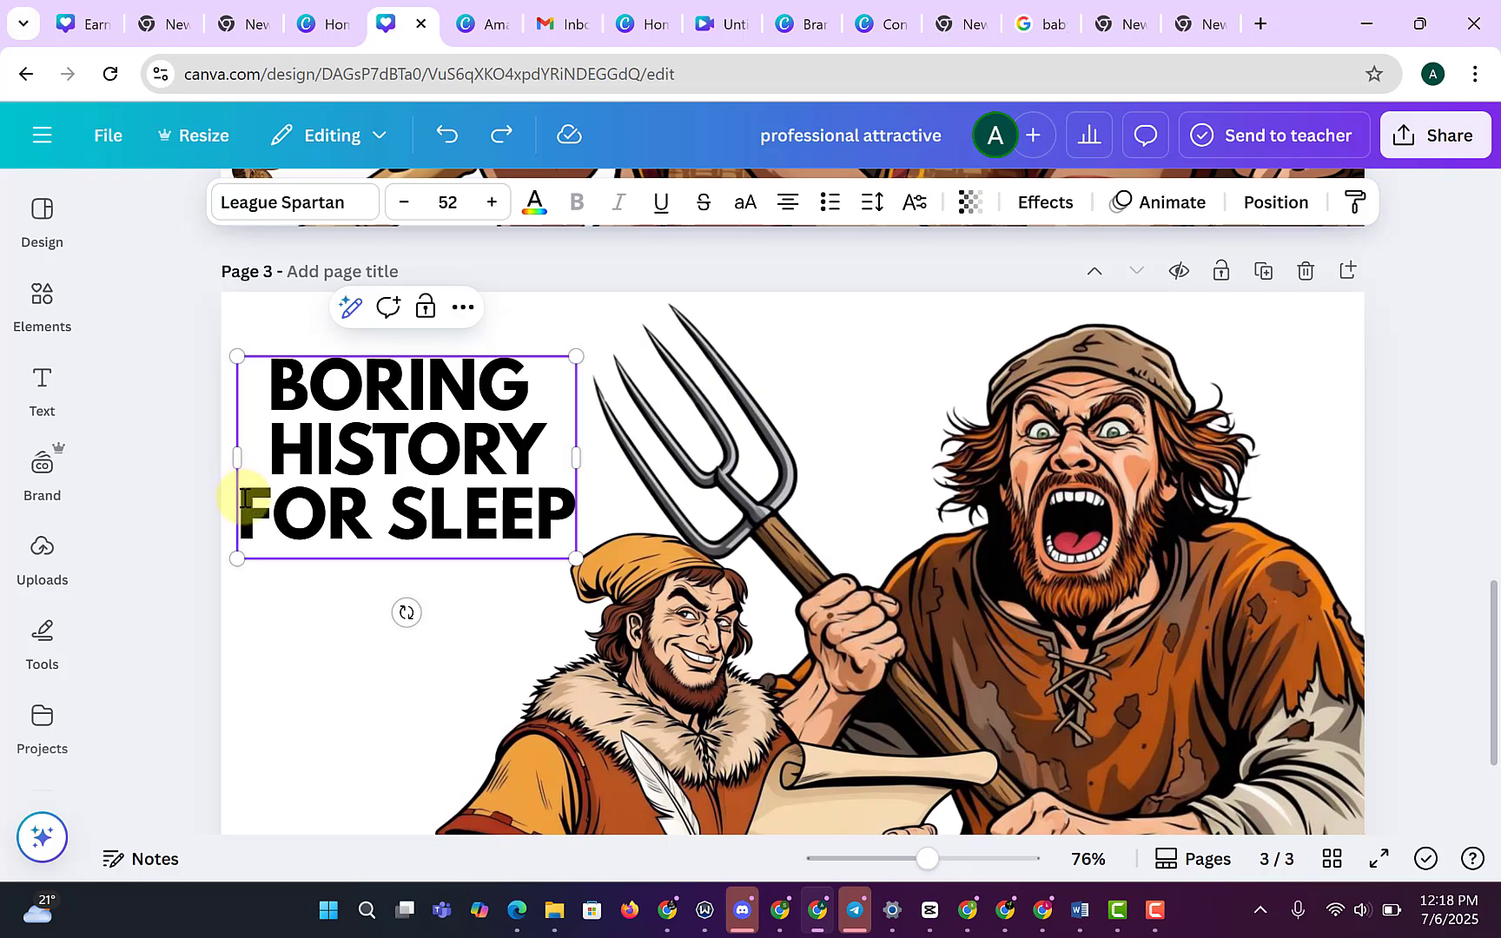
Set the font size of the word HISTORY in the heading to 57.
{"action": "left_click_drag", "start_coordinate": [277, 461], "coordinate": [544, 419]}
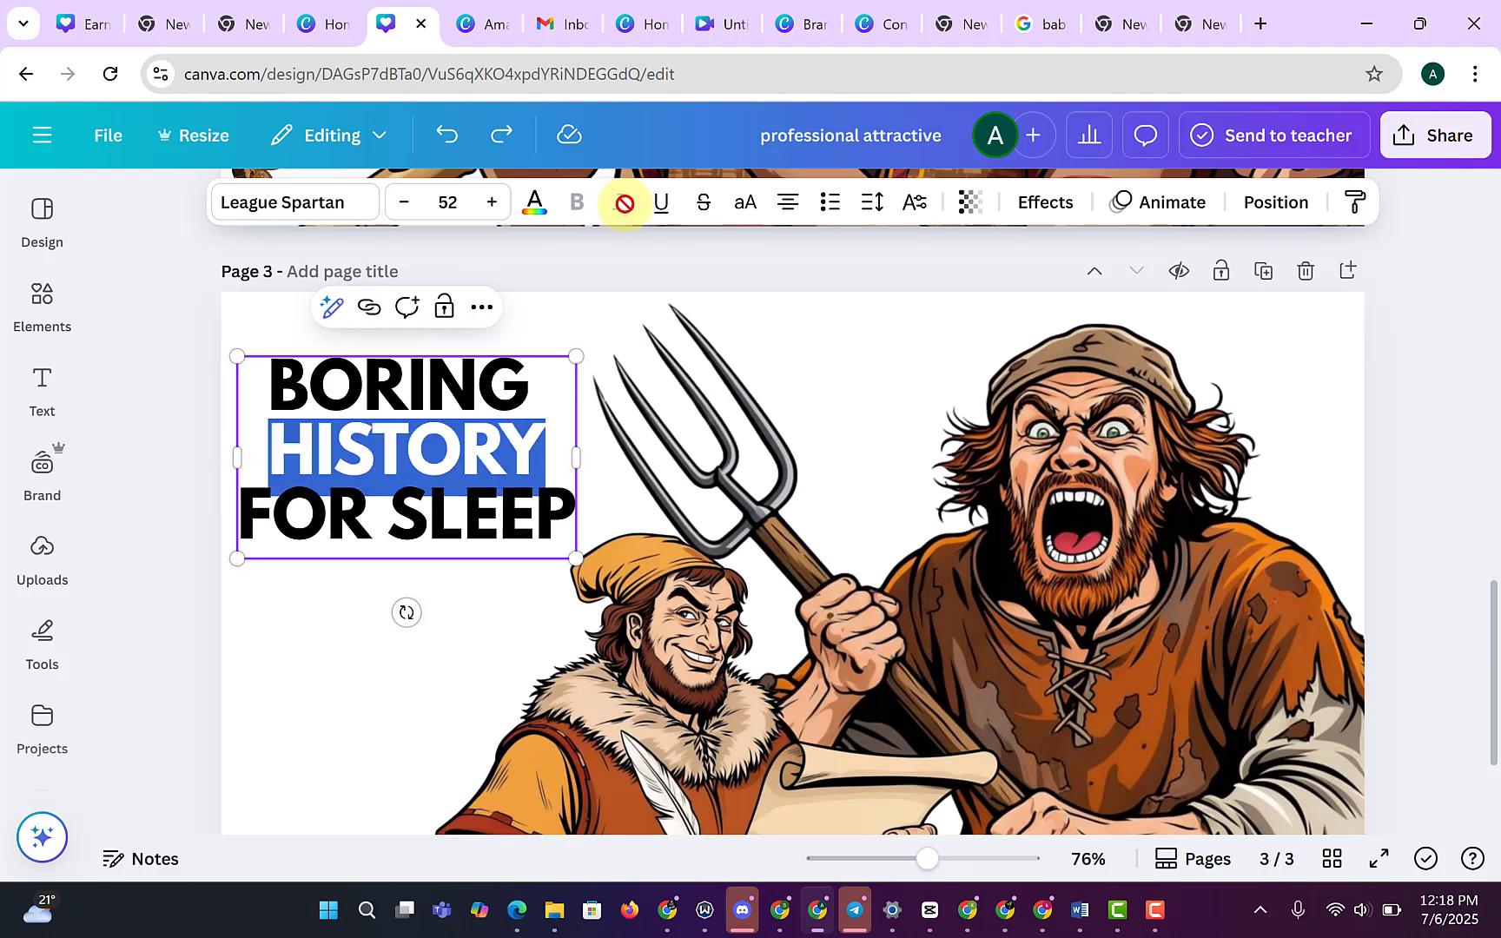
{"action": "left_click", "coordinate": [404, 212]}
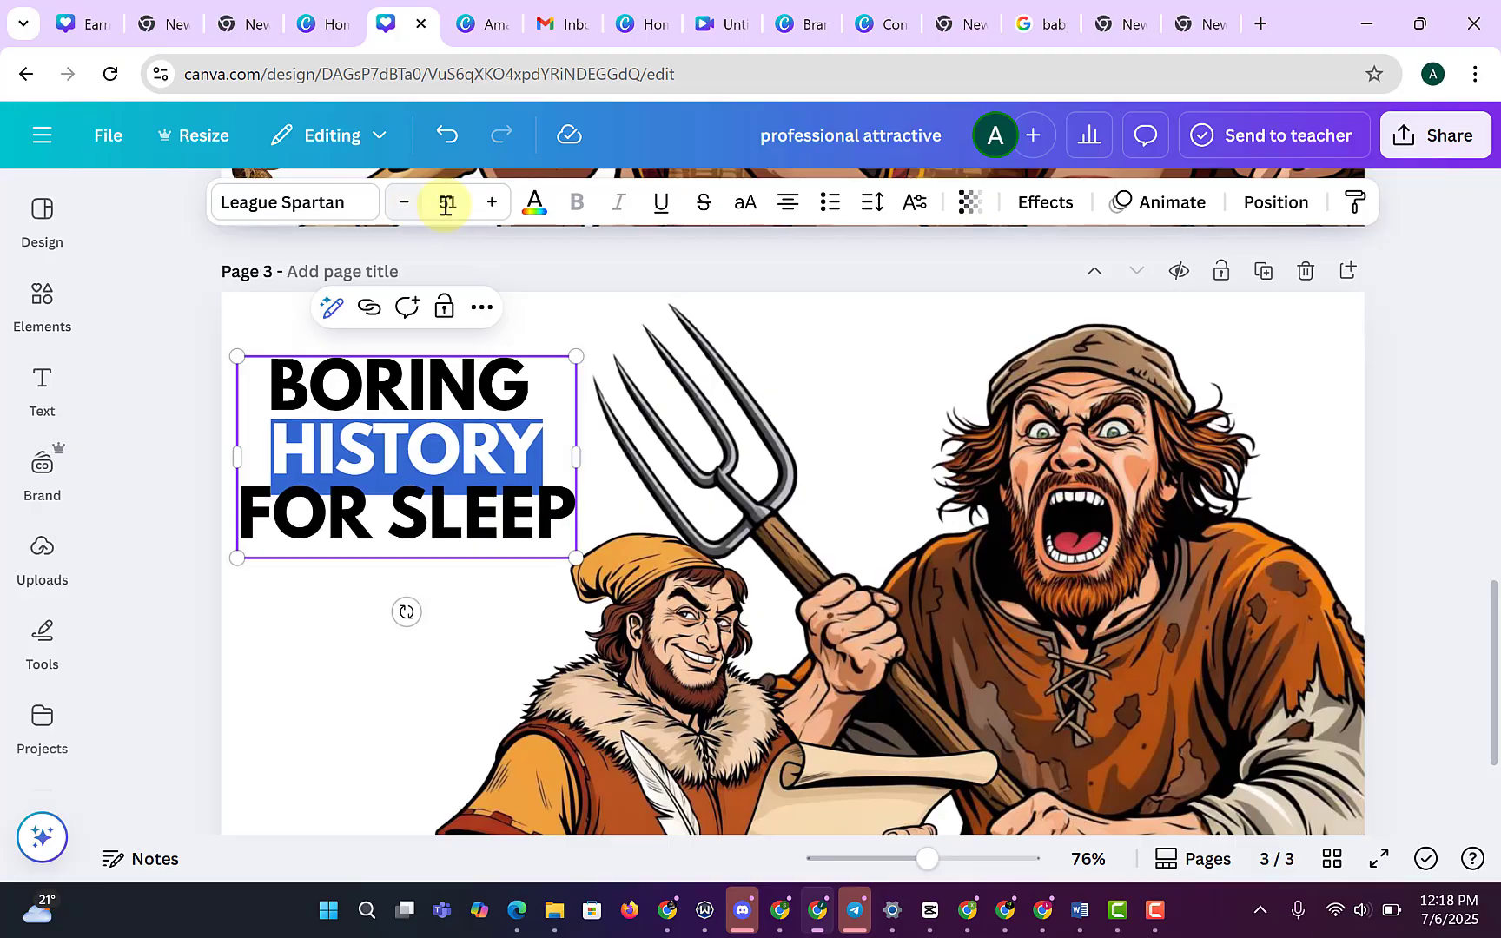
{"action": "left_click", "coordinate": [490, 211]}
{"action": "left_click", "coordinate": [491, 211]}
{"action": "left_click", "coordinate": [492, 211]}
{"action": "left_click", "coordinate": [492, 211]}
{"action": "left_click", "coordinate": [494, 211]}
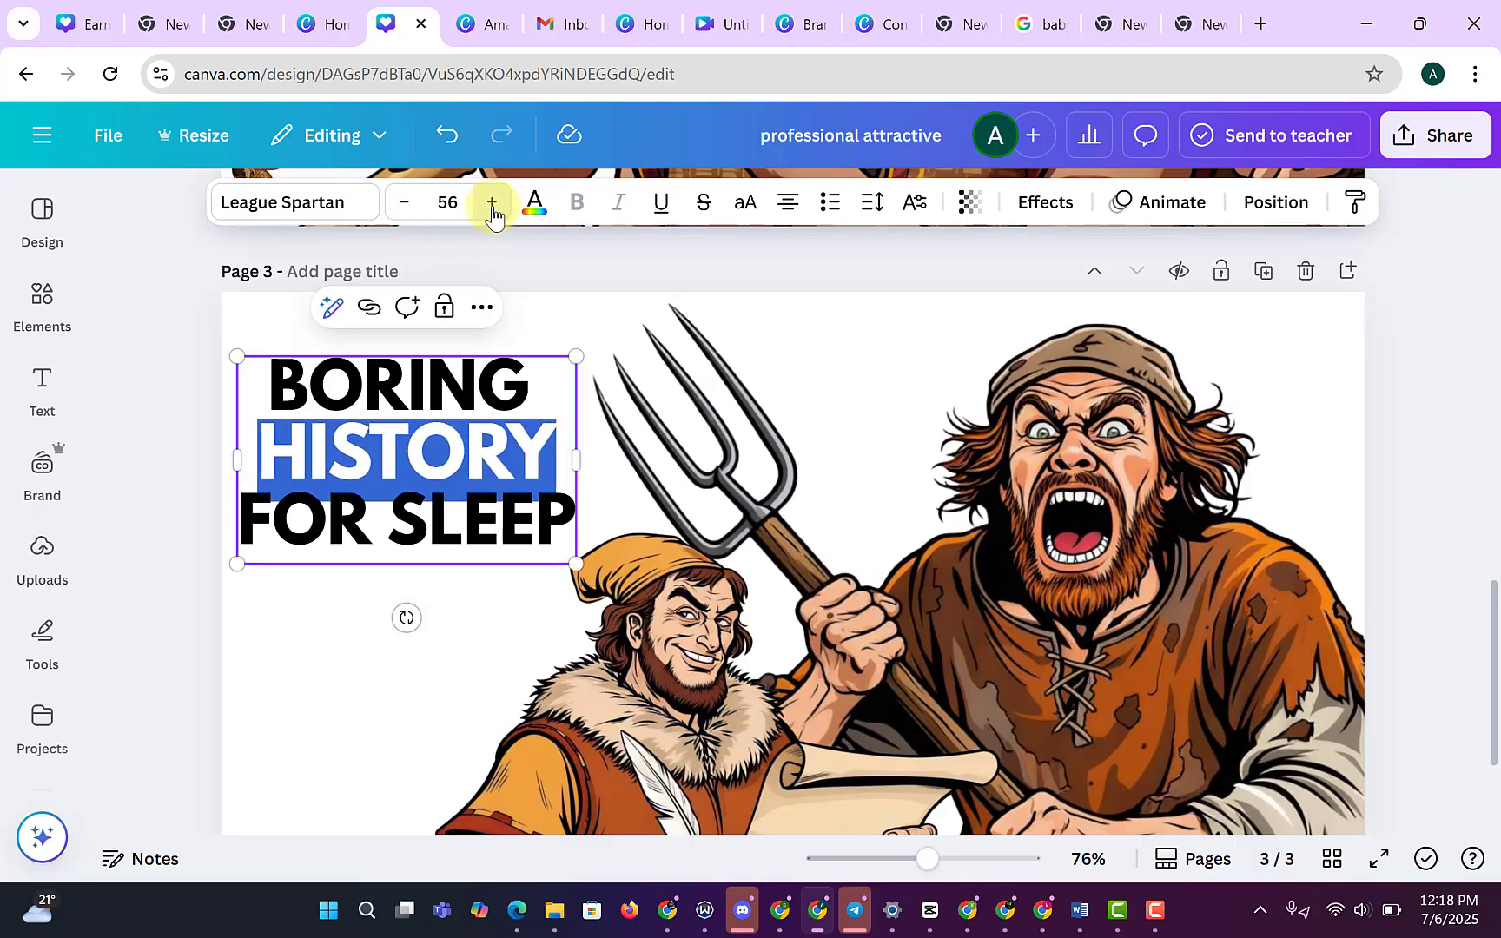
{"action": "left_click", "coordinate": [492, 212]}
Set the font size of the word BORING in the heading to 56.
{"action": "left_click", "coordinate": [363, 384]}
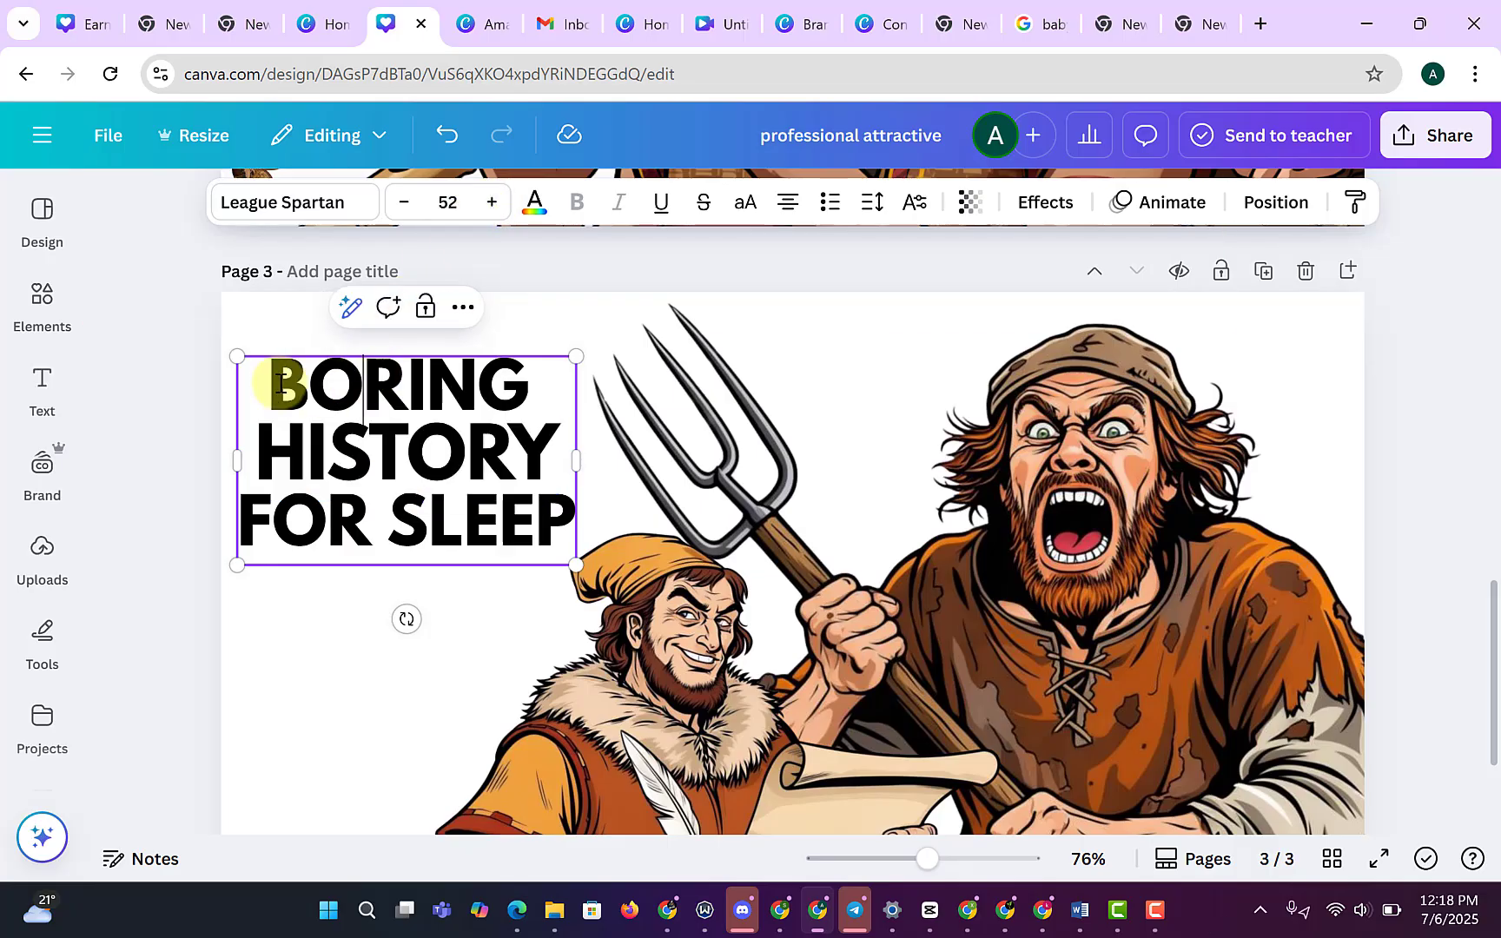
{"action": "double_click", "coordinate": [276, 382]}
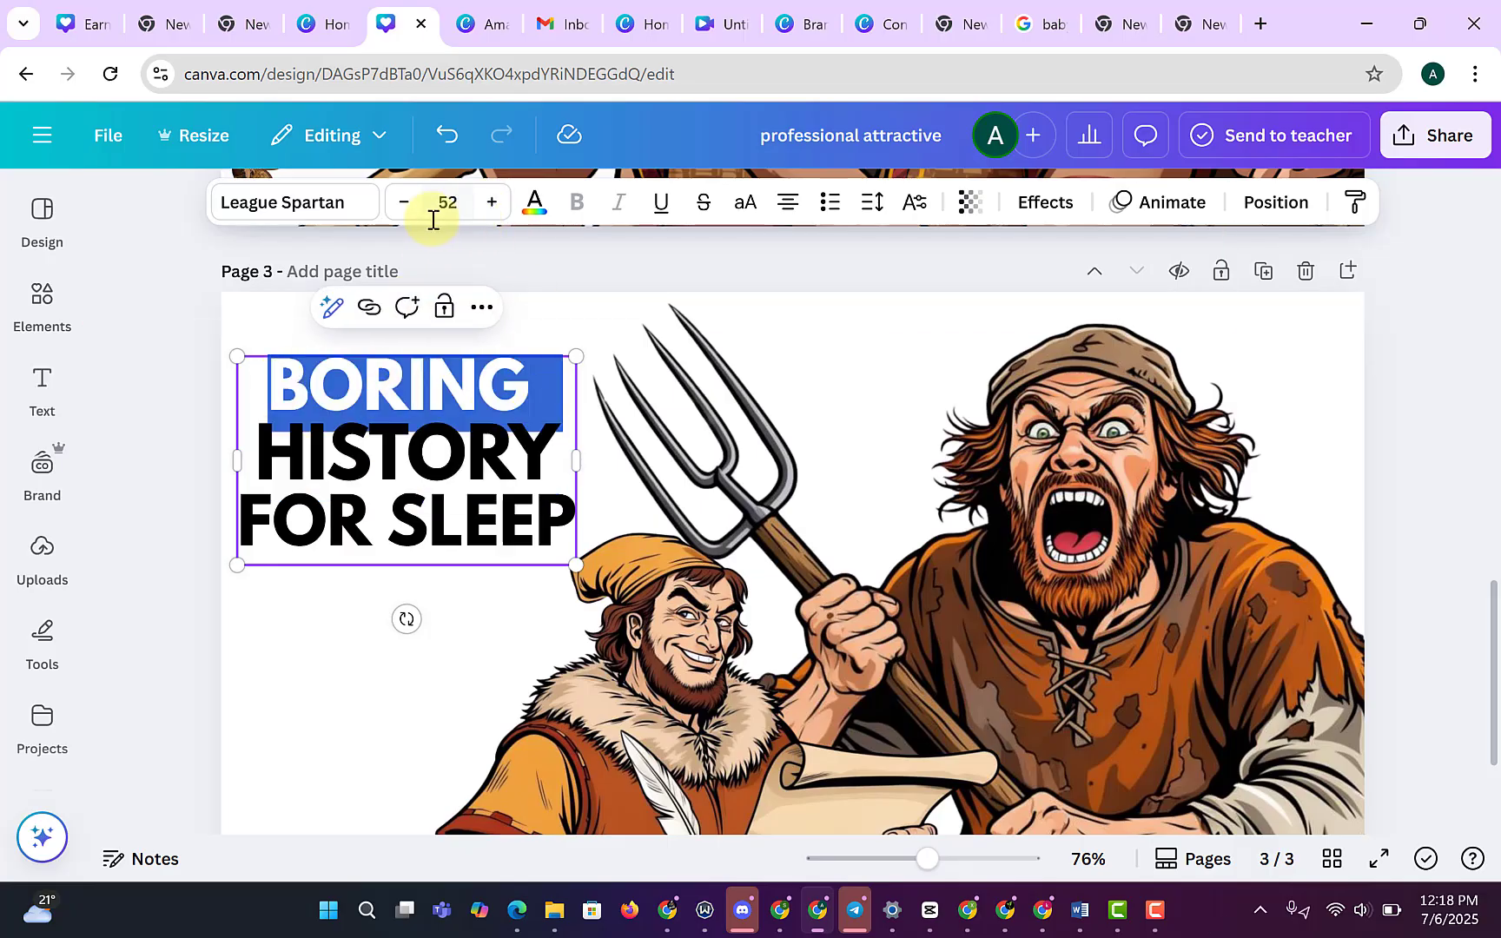
{"action": "left_click", "coordinate": [493, 217]}
{"action": "left_click", "coordinate": [494, 218]}
{"action": "left_click", "coordinate": [494, 217]}
{"action": "left_click", "coordinate": [495, 217]}
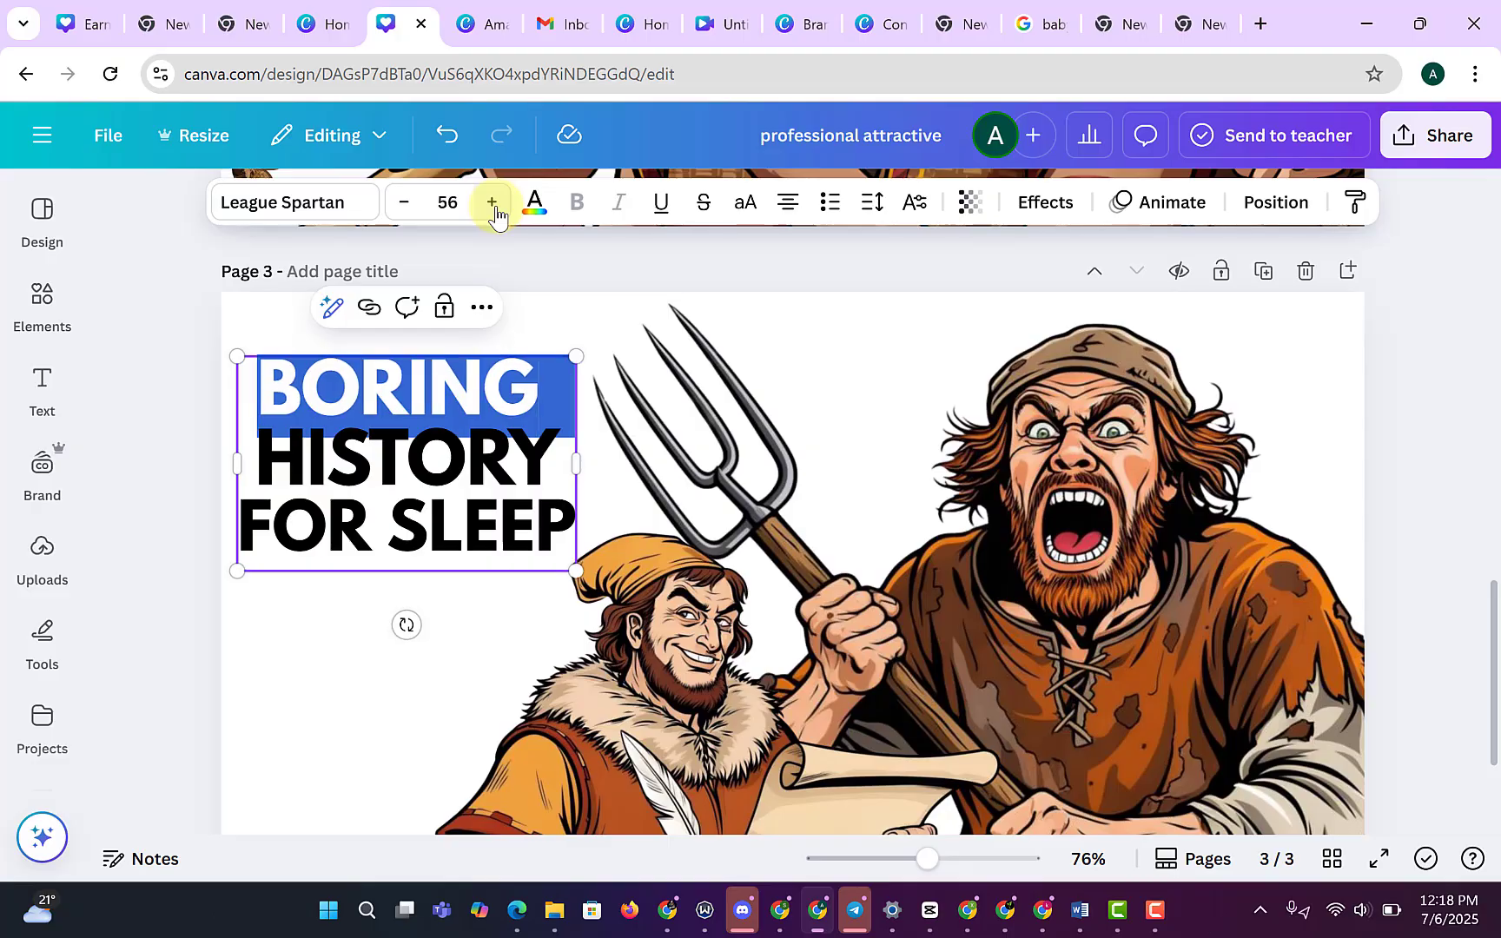
{"action": "left_click", "coordinate": [200, 320]}
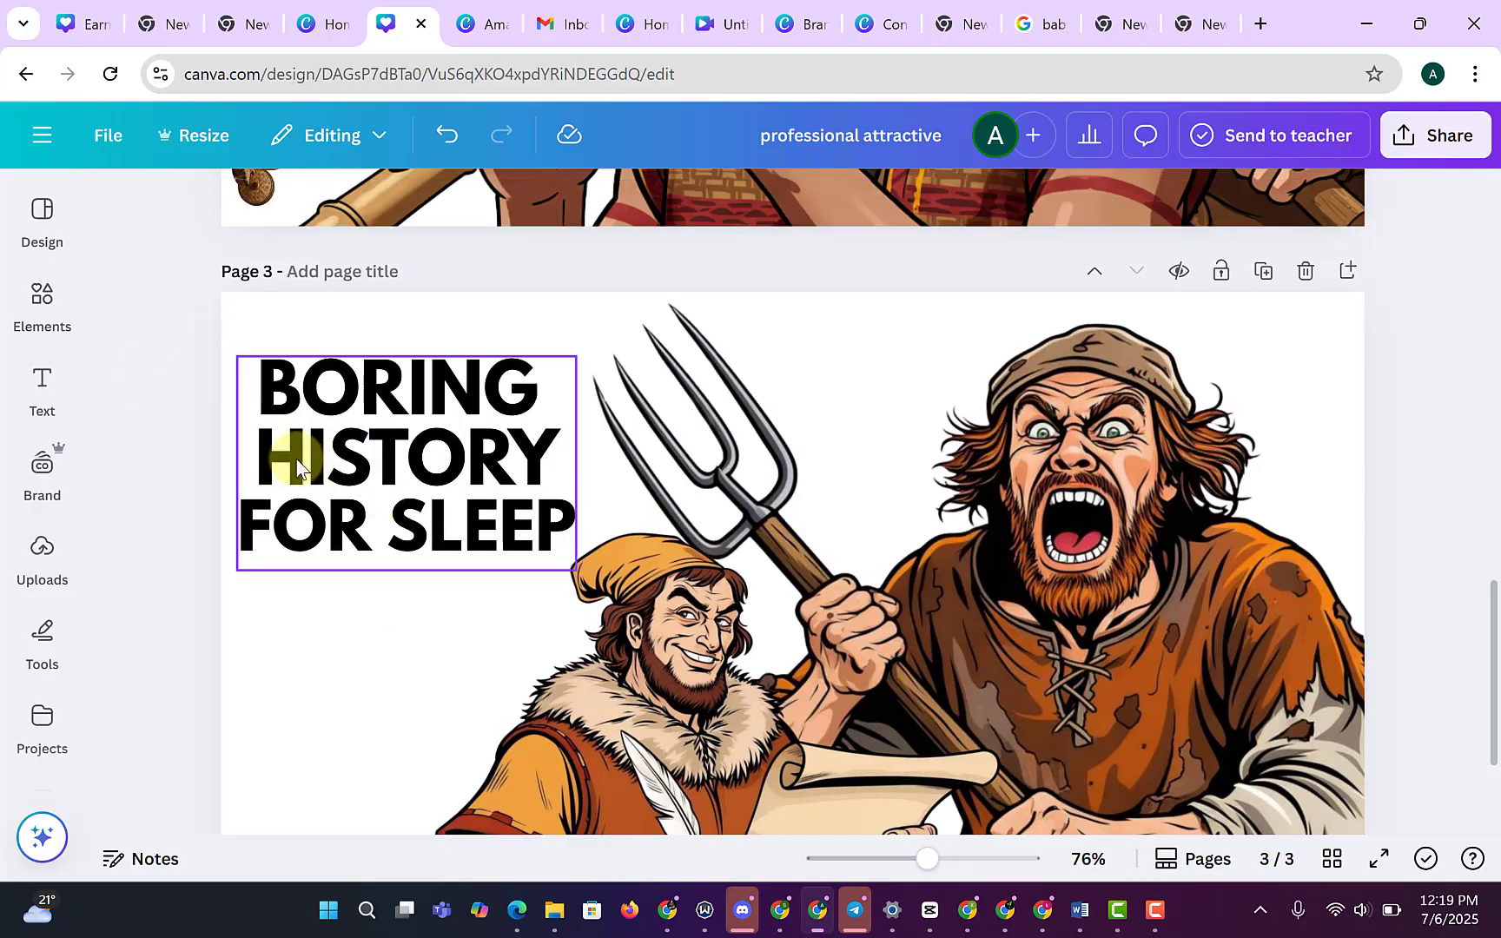
Enlarge the word HISTORY in the heading to font size 60.
{"action": "left_click", "coordinate": [274, 446]}
{"action": "left_click_drag", "start_coordinate": [253, 448], "coordinate": [570, 439]}
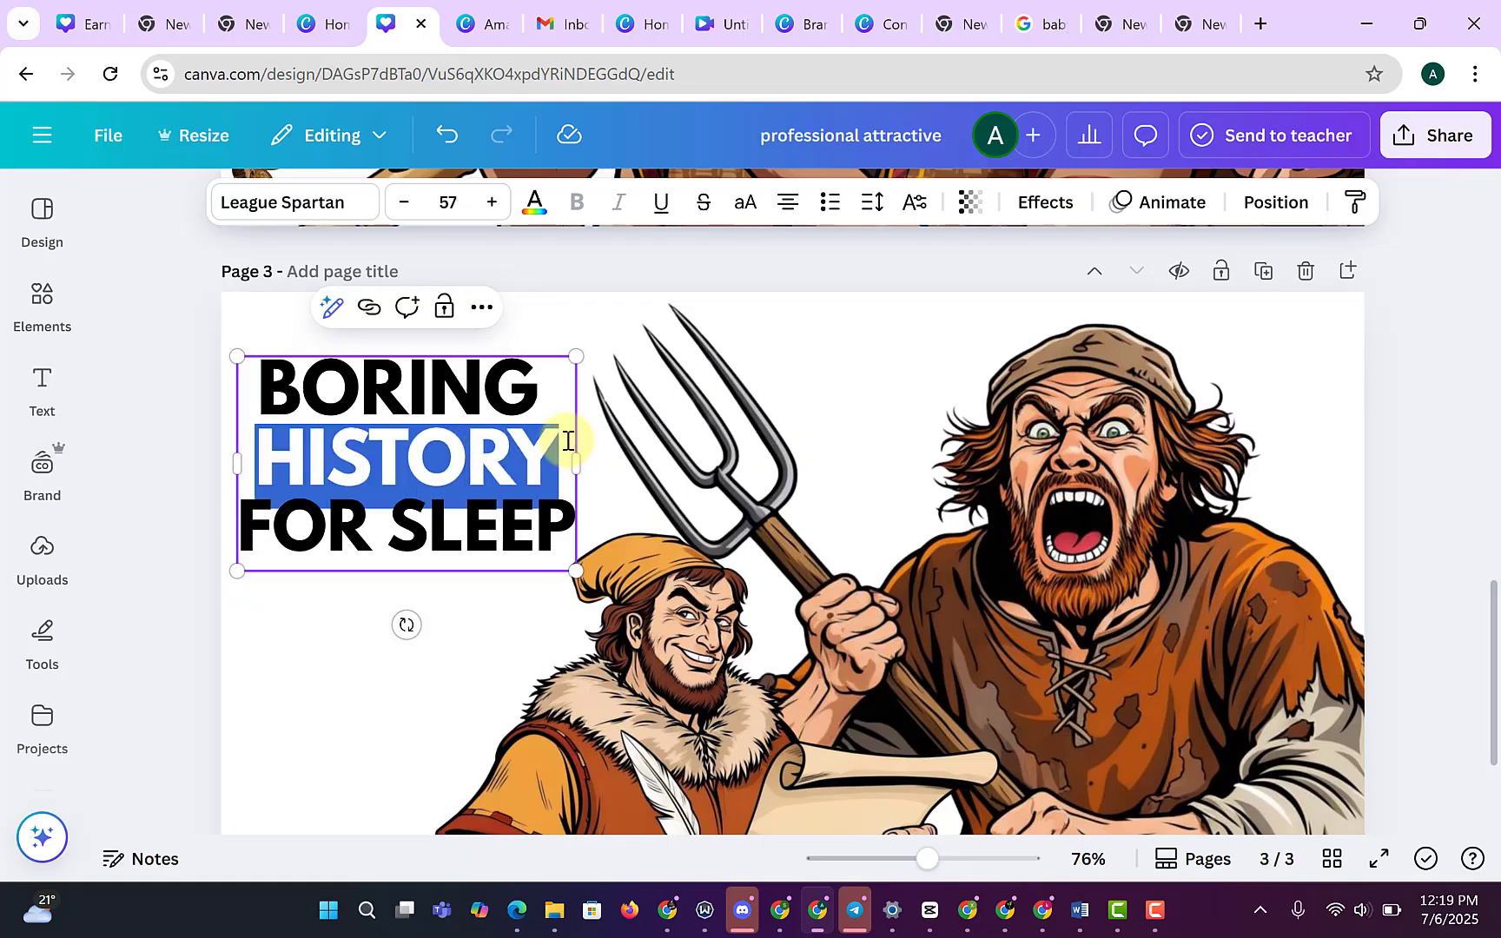
{"action": "left_click", "coordinate": [483, 221]}
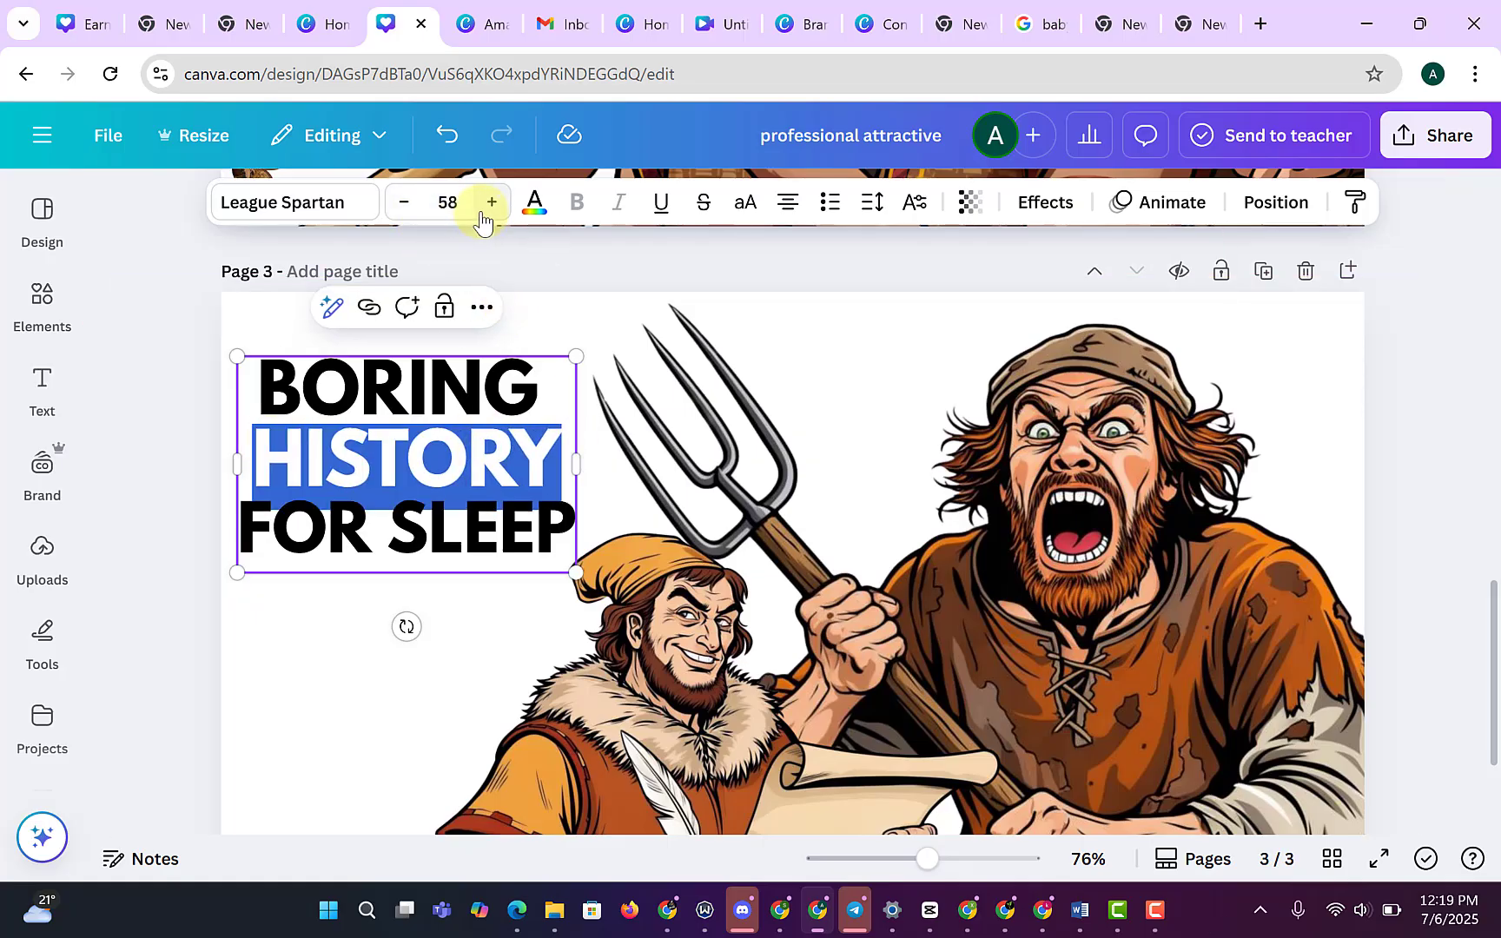
{"action": "left_click", "coordinate": [483, 220]}
{"action": "left_click", "coordinate": [483, 220]}
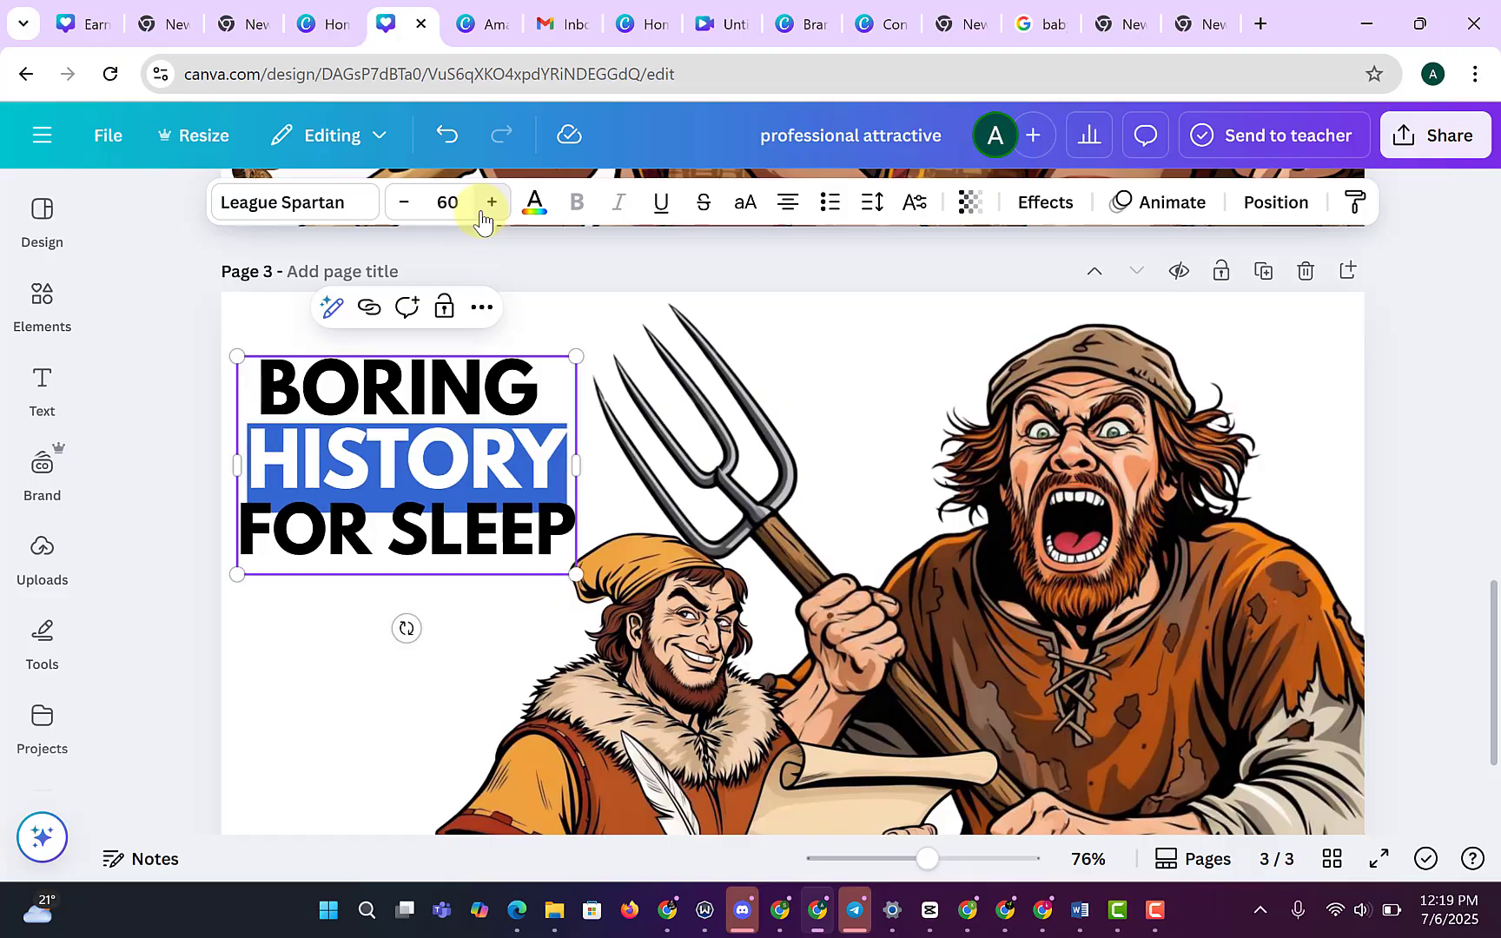
Enlarge the word BORING in the heading to font size 60, matching HISTORY.
{"action": "left_click", "coordinate": [303, 416]}
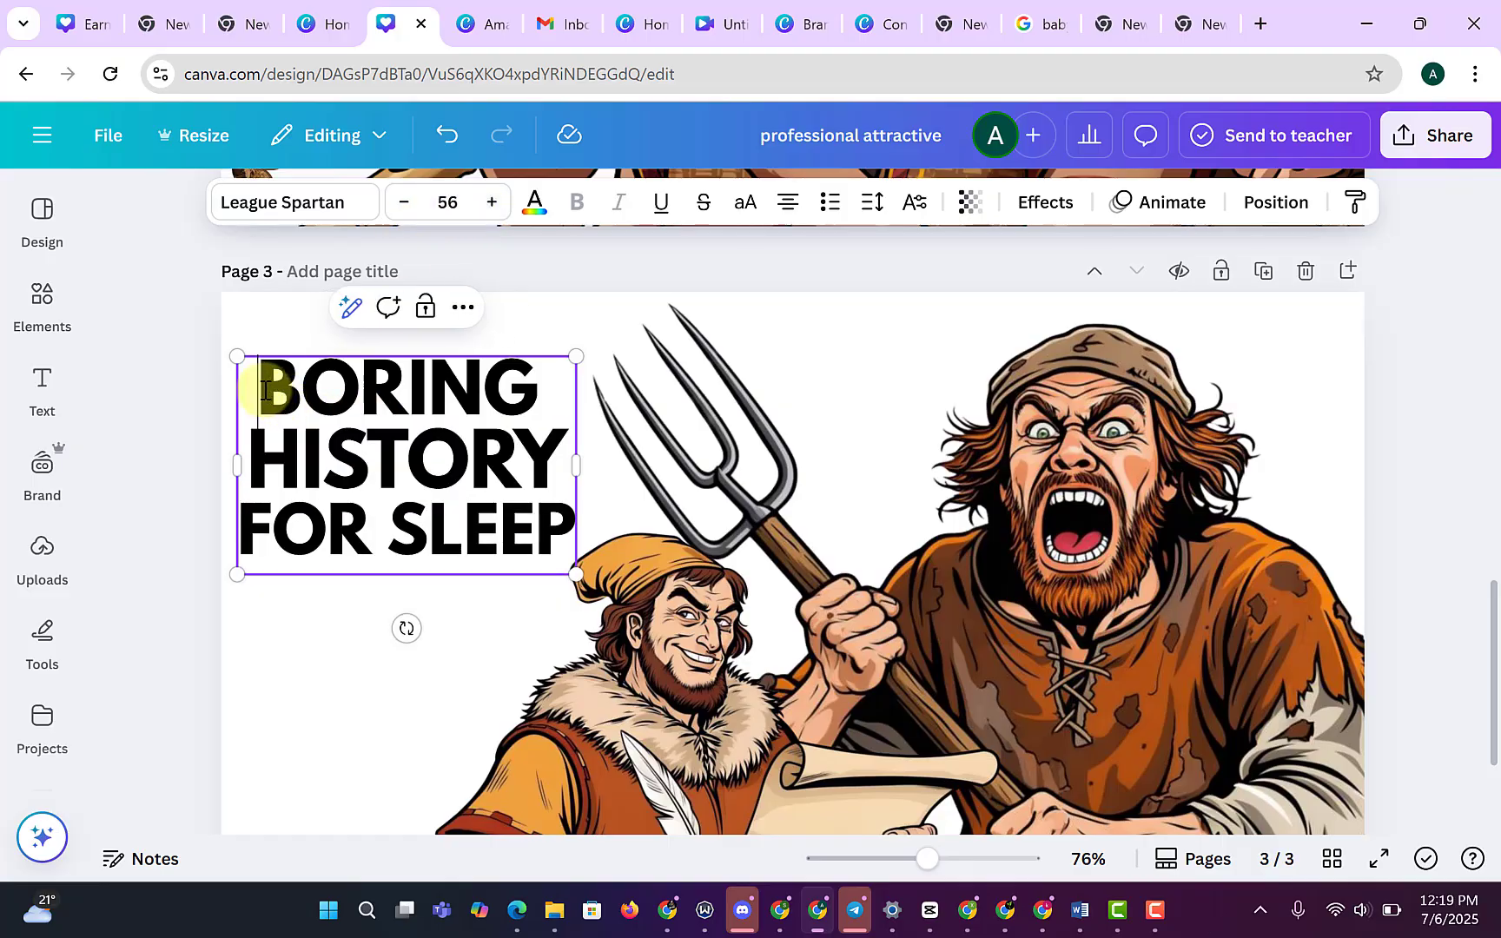
{"action": "left_click_drag", "start_coordinate": [265, 389], "coordinate": [511, 385]}
{"action": "left_click", "coordinate": [489, 206]}
{"action": "left_click", "coordinate": [489, 205]}
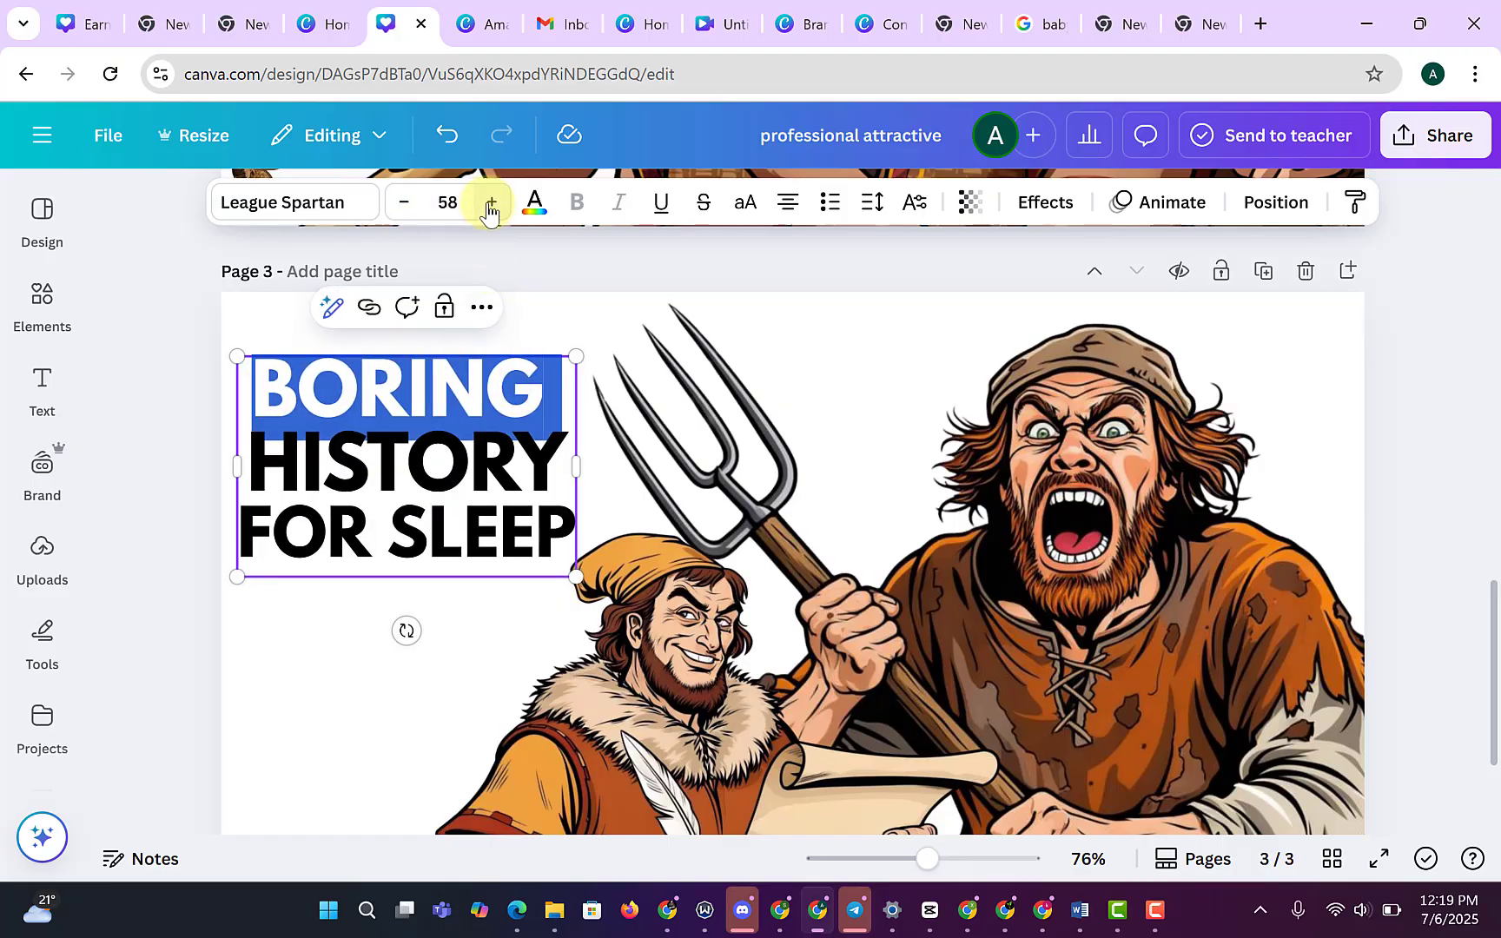
{"action": "left_click", "coordinate": [489, 205]}
{"action": "left_click", "coordinate": [489, 205]}
{"action": "left_click", "coordinate": [172, 389]}
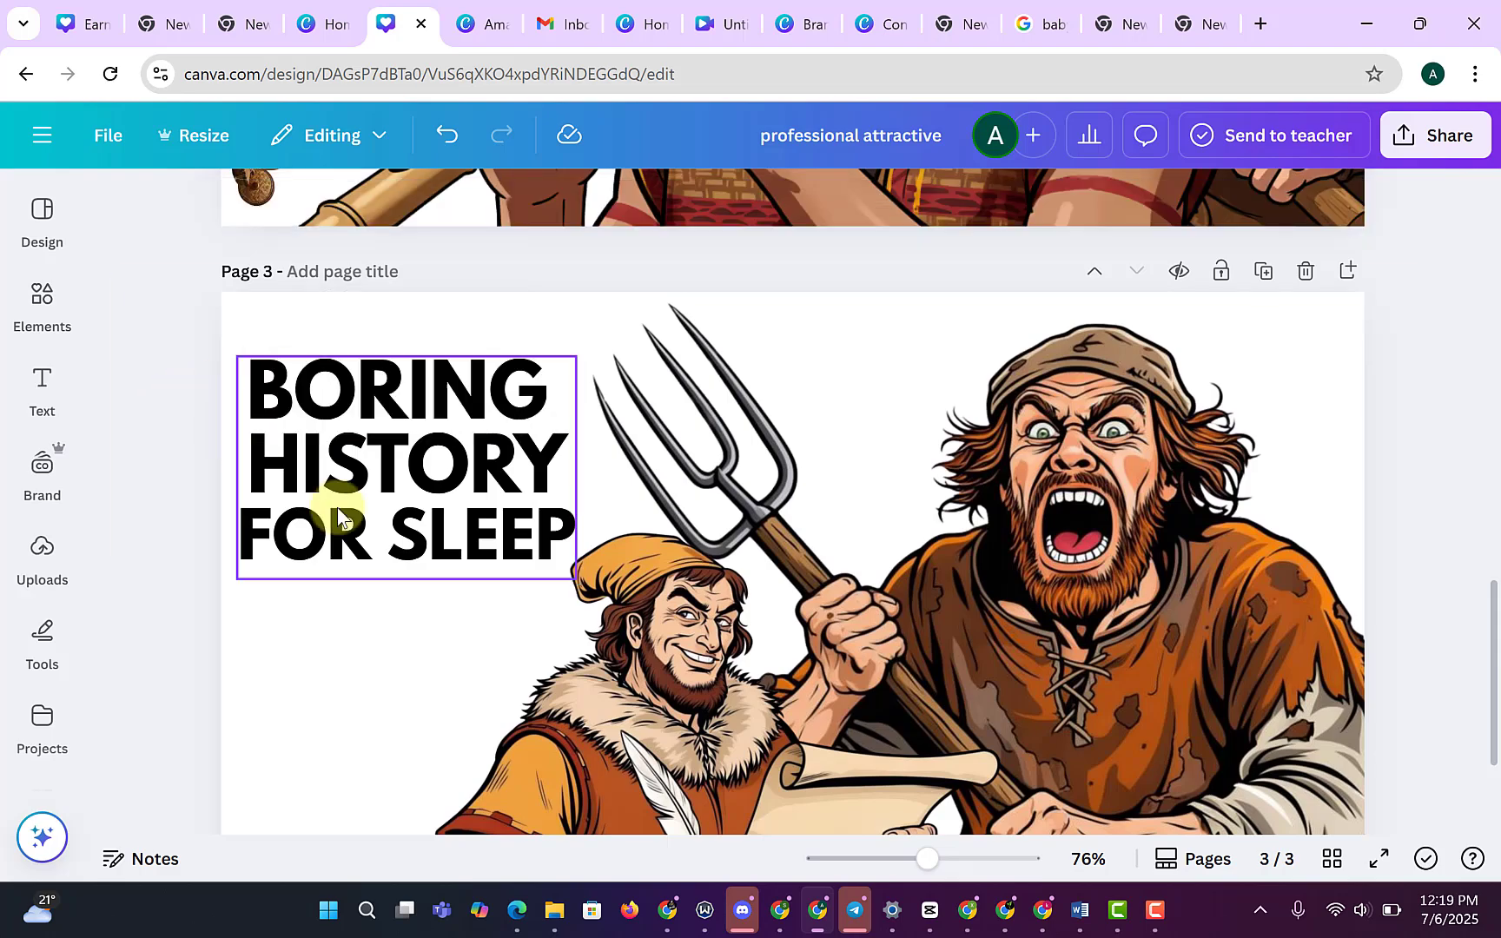
Move the heading slightly to the right, so it sits close to the pitchfork and just above the smiling scribe's cap.
{"action": "left_click_drag", "start_coordinate": [336, 508], "coordinate": [393, 522]}
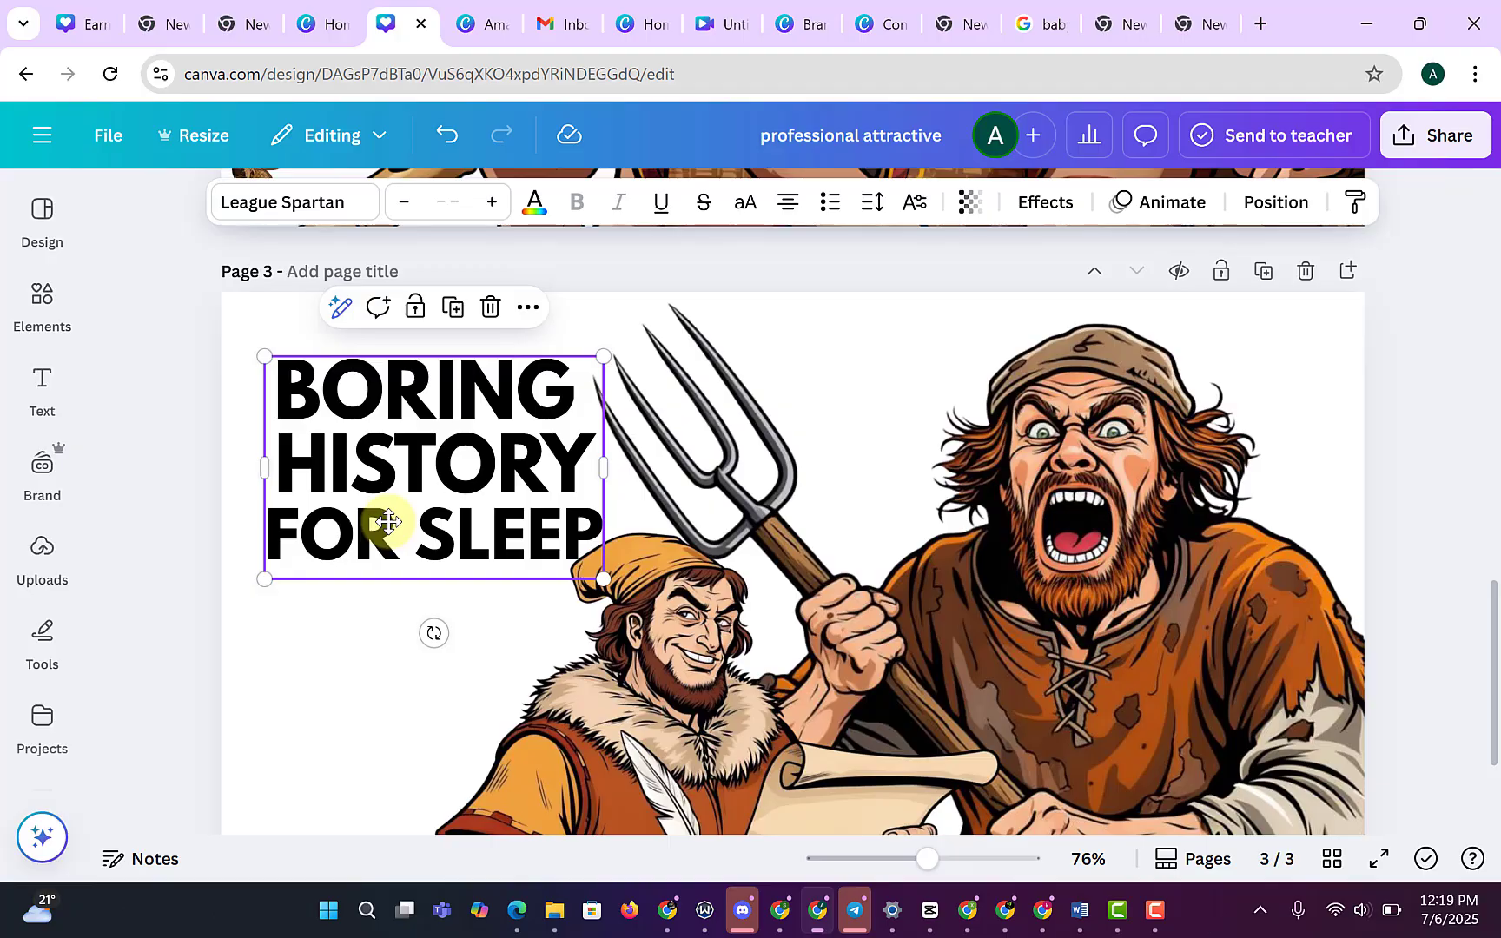
{"action": "scroll", "coordinate": [1263, 622], "scroll_direction": "up", "scroll_amount": 5}
{"action": "scroll", "coordinate": [1271, 650], "scroll_direction": "down", "scroll_amount": 4}
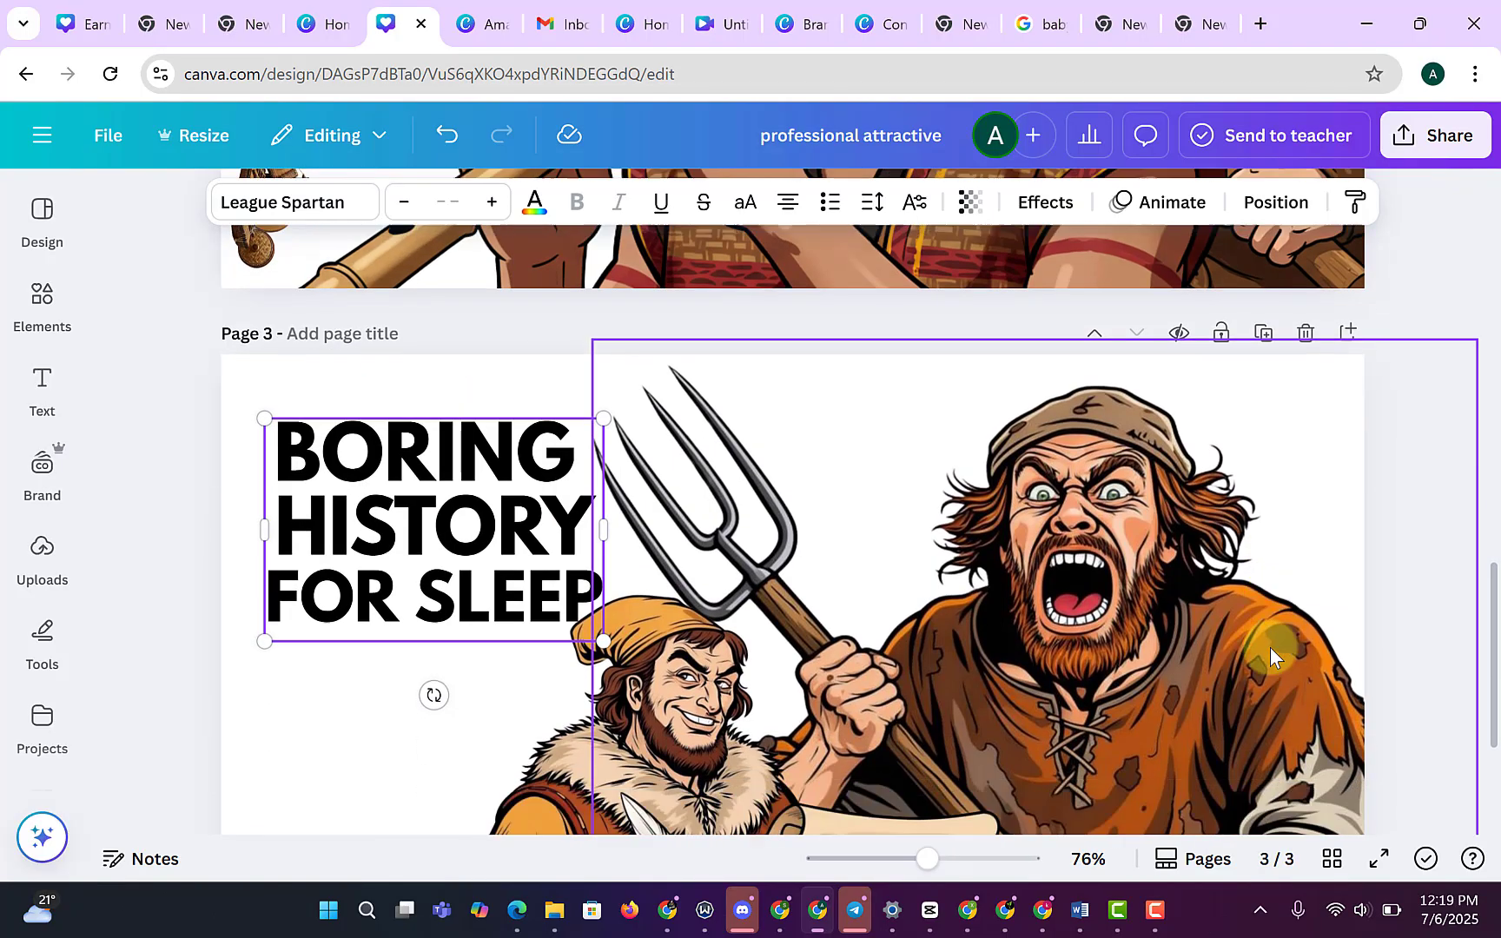
{"action": "scroll", "coordinate": [1270, 647], "scroll_direction": "down", "scroll_amount": 2}
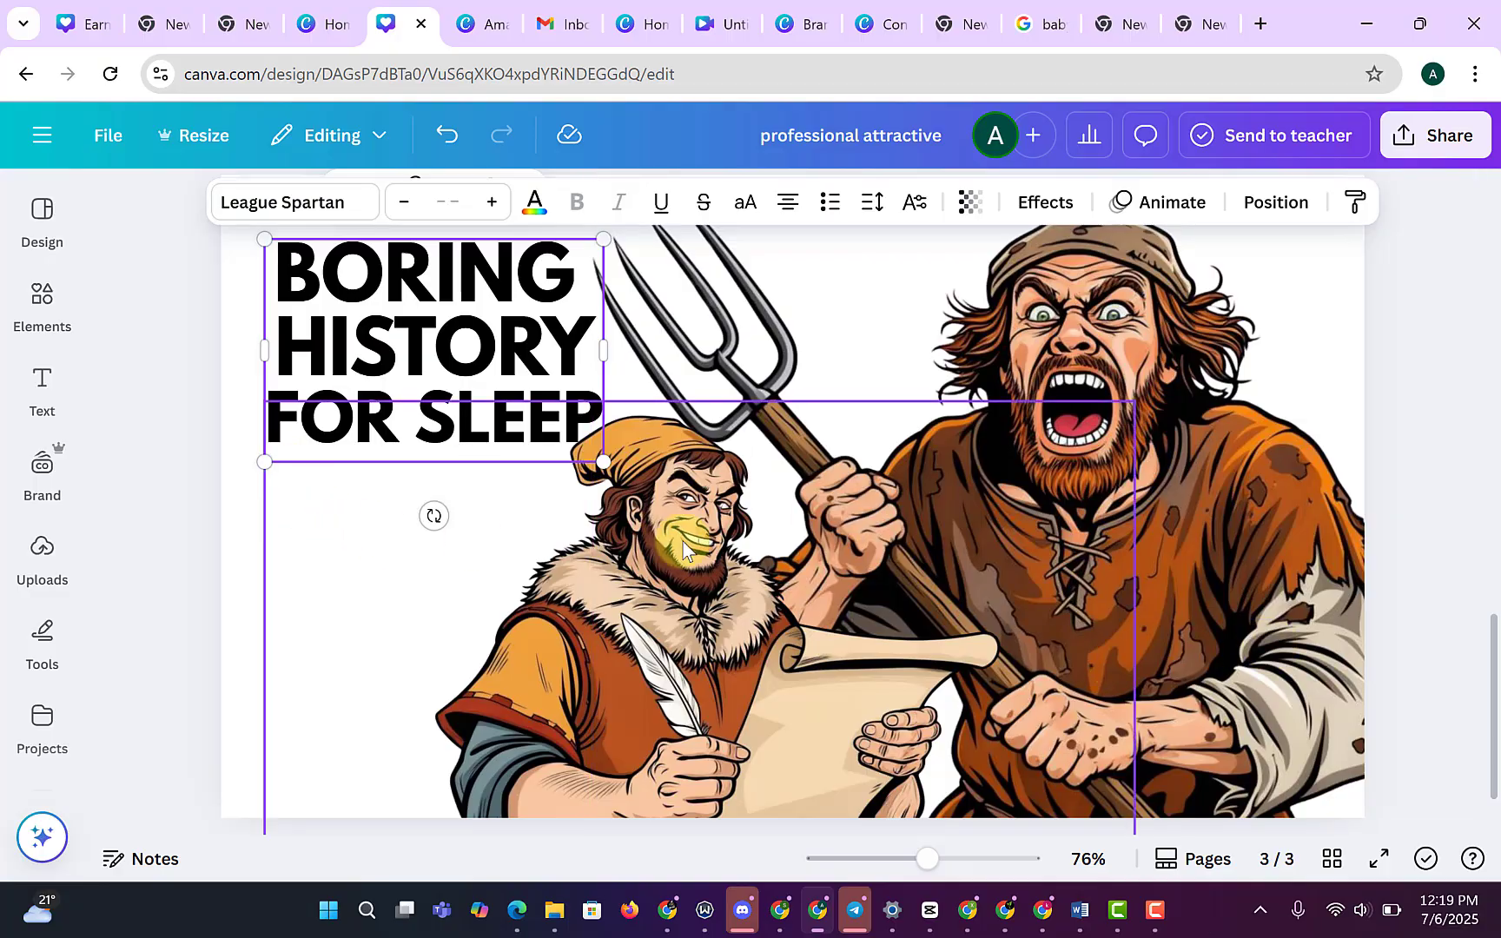
{"action": "left_click", "coordinate": [1428, 419]}
{"action": "scroll", "coordinate": [556, 547], "scroll_direction": "up", "scroll_amount": 3}
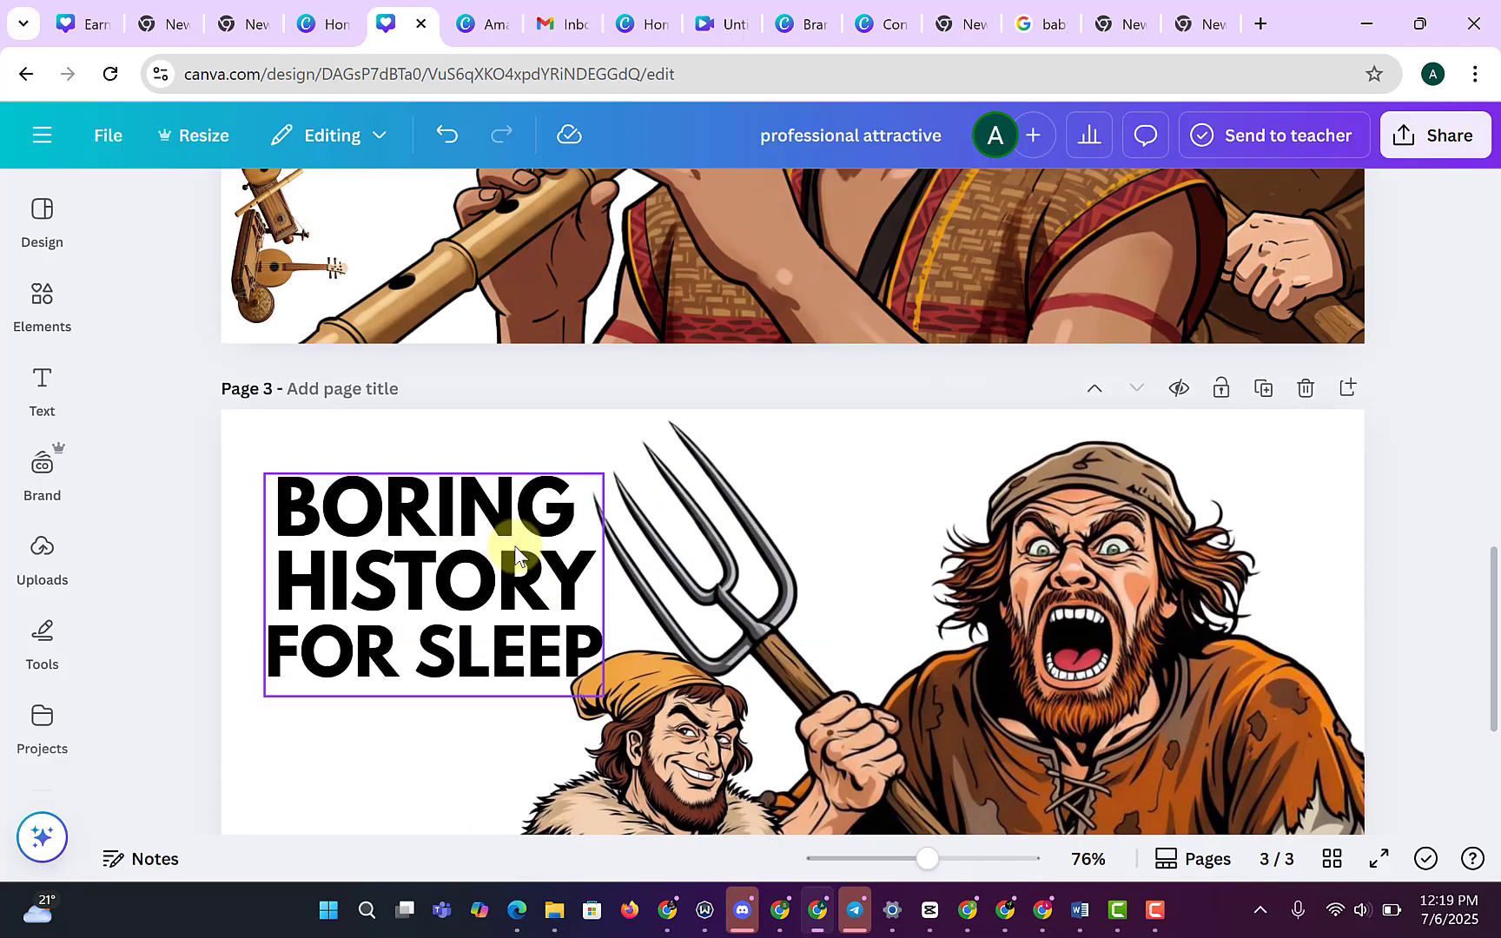
{"action": "left_click_drag", "start_coordinate": [414, 542], "coordinate": [399, 533]}
{"action": "scroll", "coordinate": [1443, 496], "scroll_direction": "down", "scroll_amount": 3}
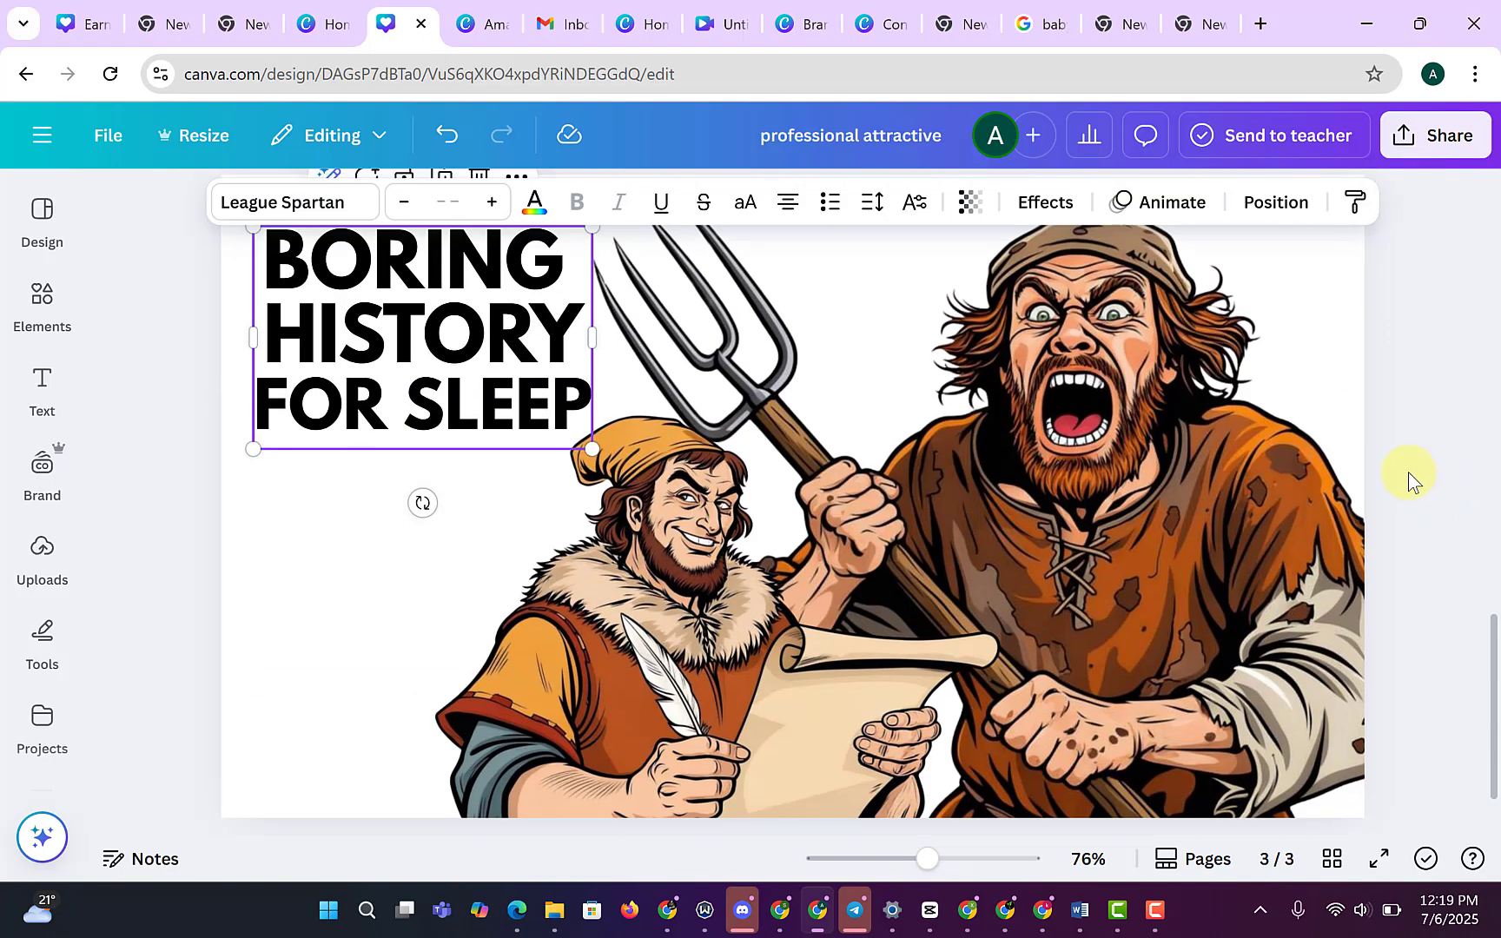
{"action": "left_click", "coordinate": [1409, 472]}
Find an image among the uploads, add it to page 3, and place it in the empty area below the heading.
{"action": "left_click", "coordinate": [40, 487]}
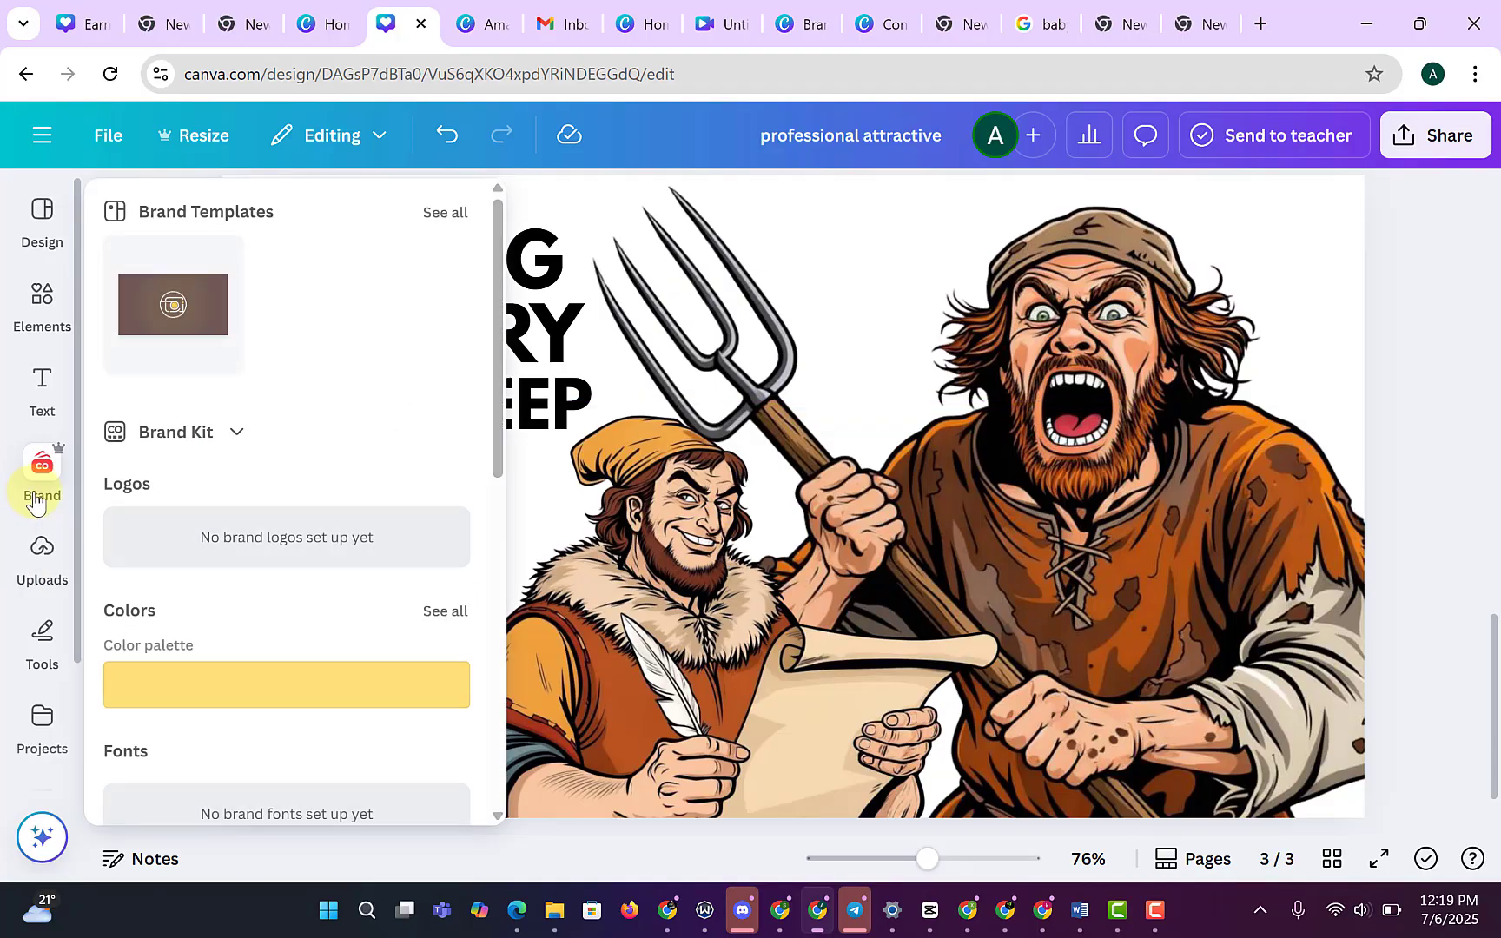
{"action": "left_click", "coordinate": [50, 576]}
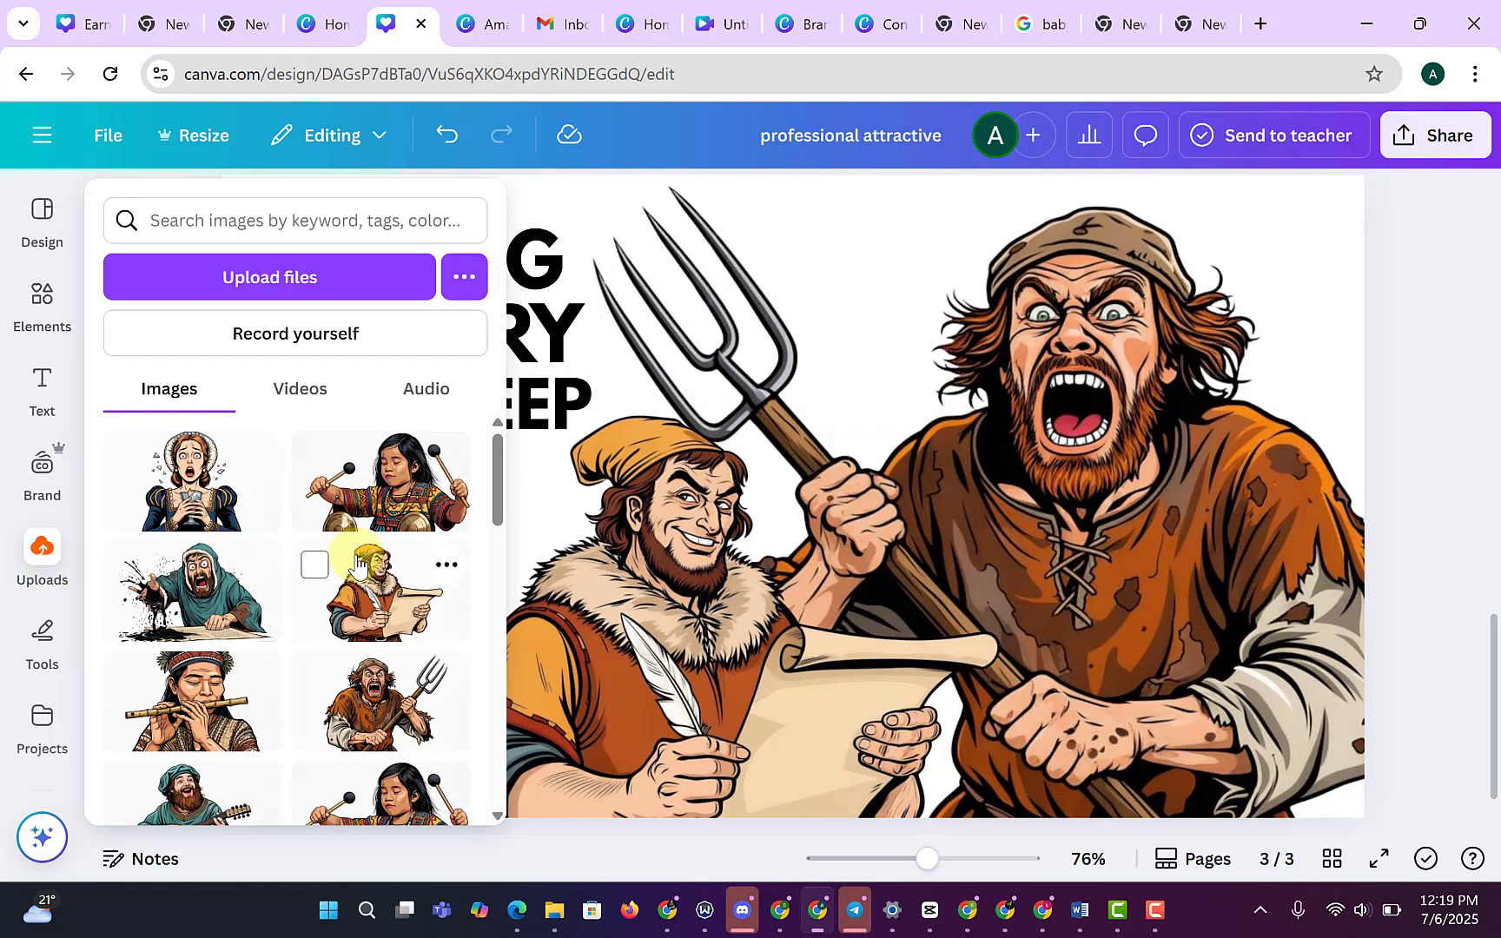
{"action": "scroll", "coordinate": [355, 582], "scroll_direction": "down", "scroll_amount": 5}
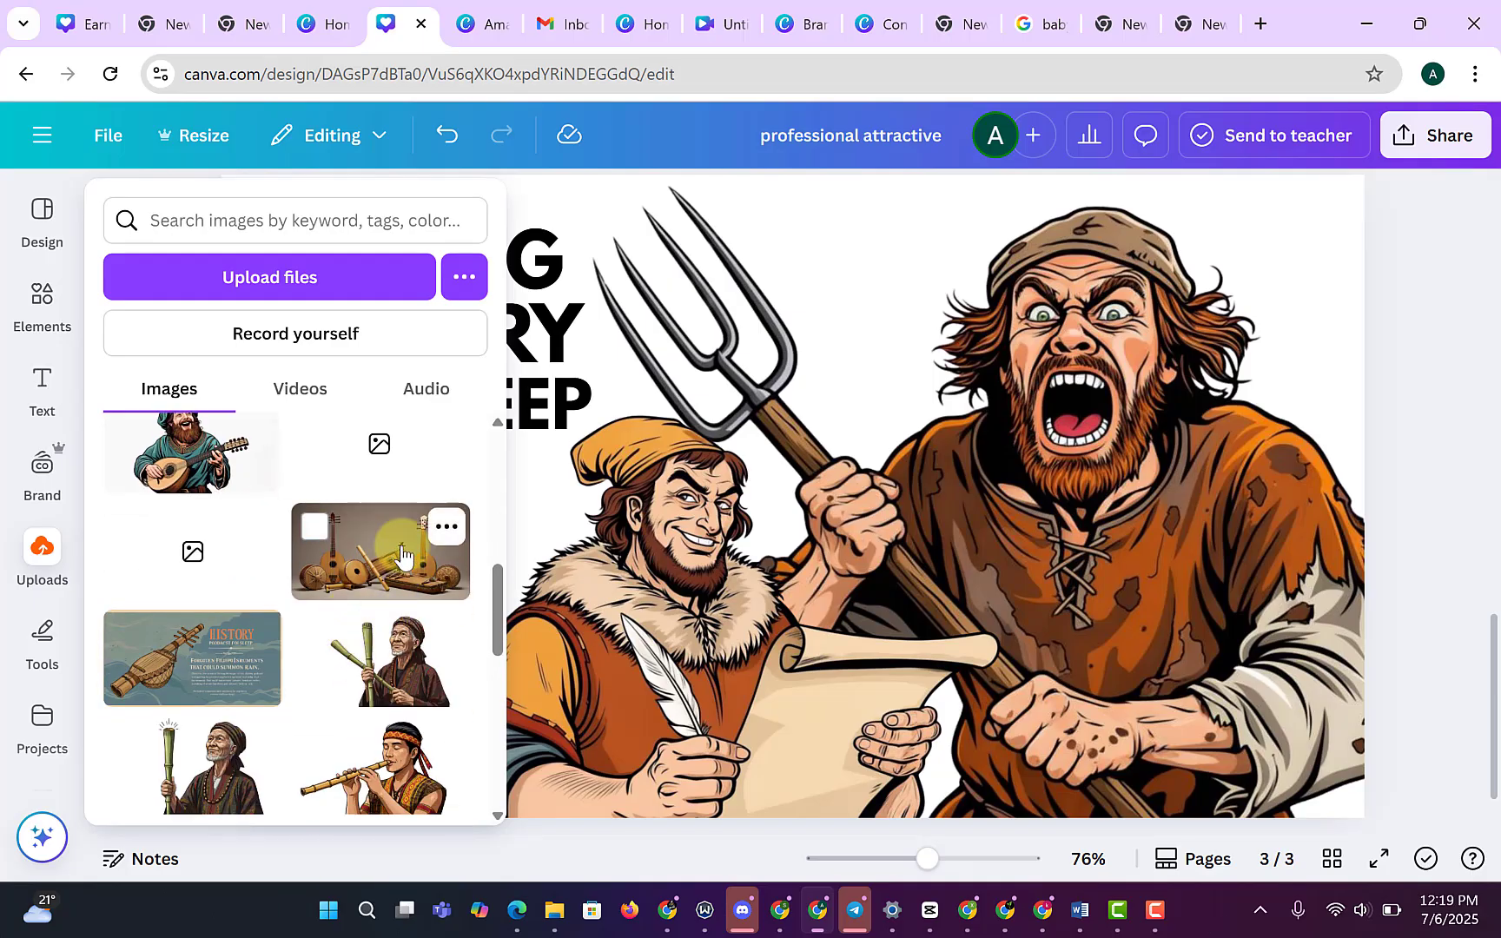
{"action": "scroll", "coordinate": [402, 556], "scroll_direction": "down", "scroll_amount": 4}
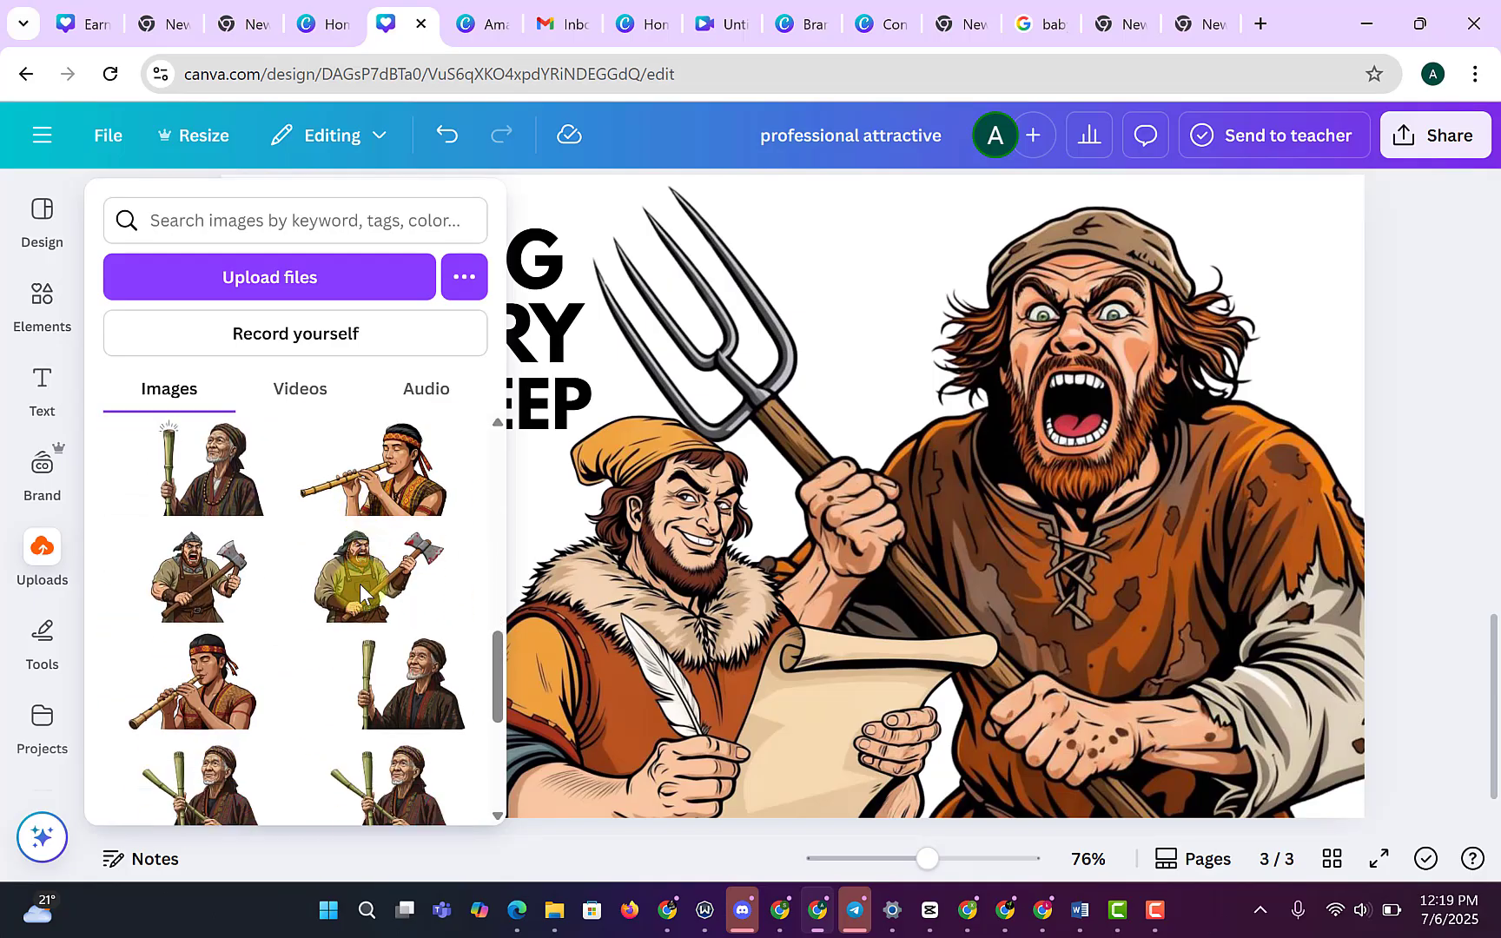
{"action": "scroll", "coordinate": [356, 608], "scroll_direction": "down", "scroll_amount": 3}
{"action": "scroll", "coordinate": [365, 608], "scroll_direction": "up", "scroll_amount": 4}
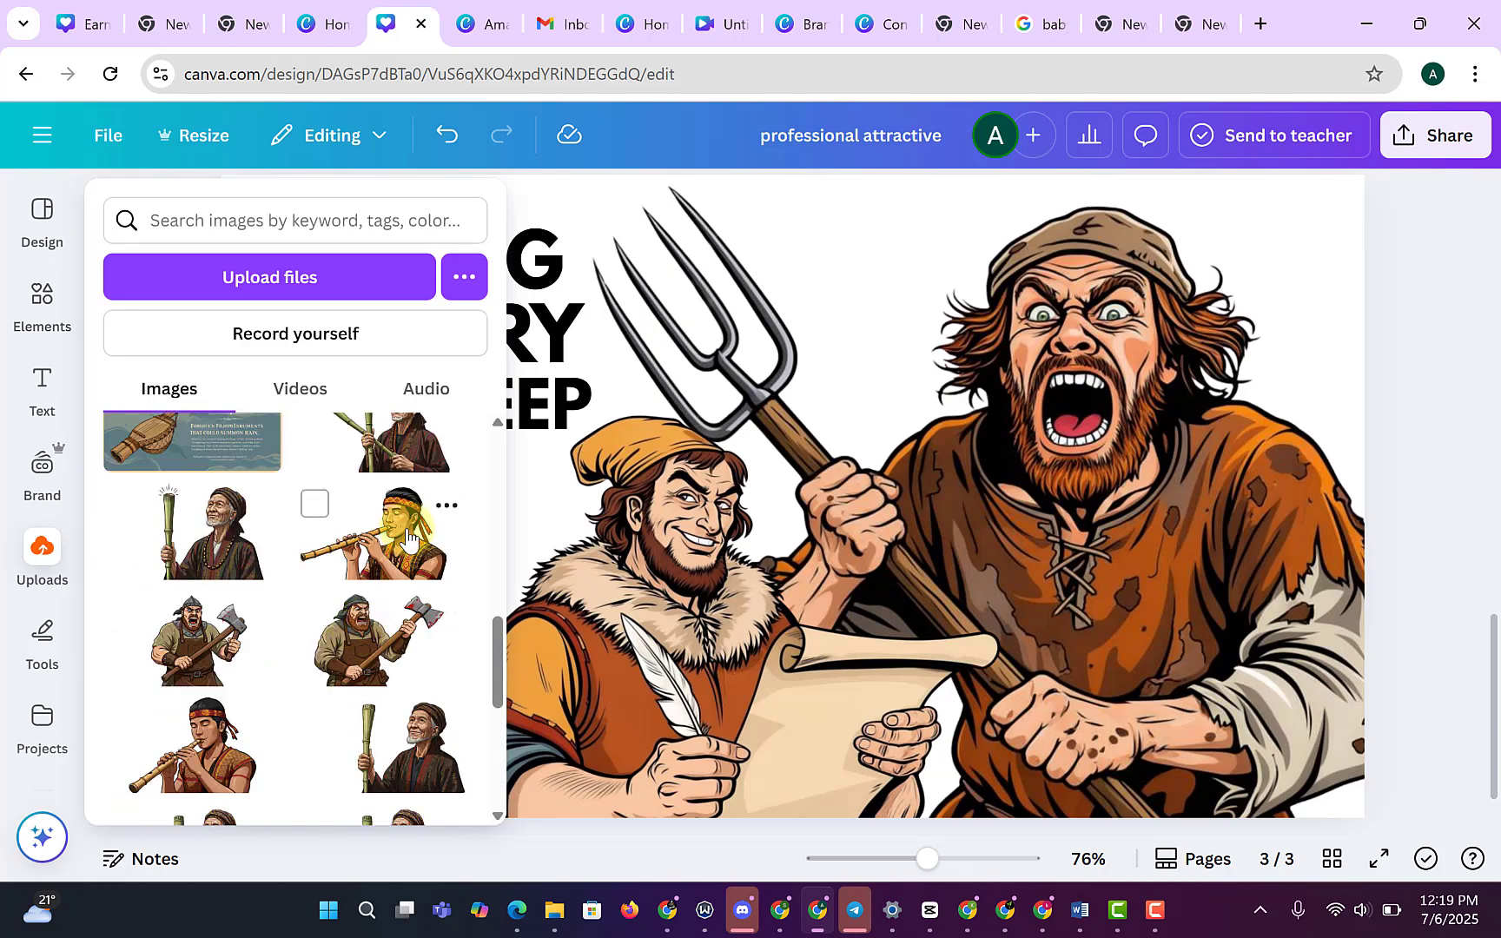
{"action": "scroll", "coordinate": [373, 617], "scroll_direction": "up", "scroll_amount": 3}
{"action": "left_click", "coordinate": [385, 575]}
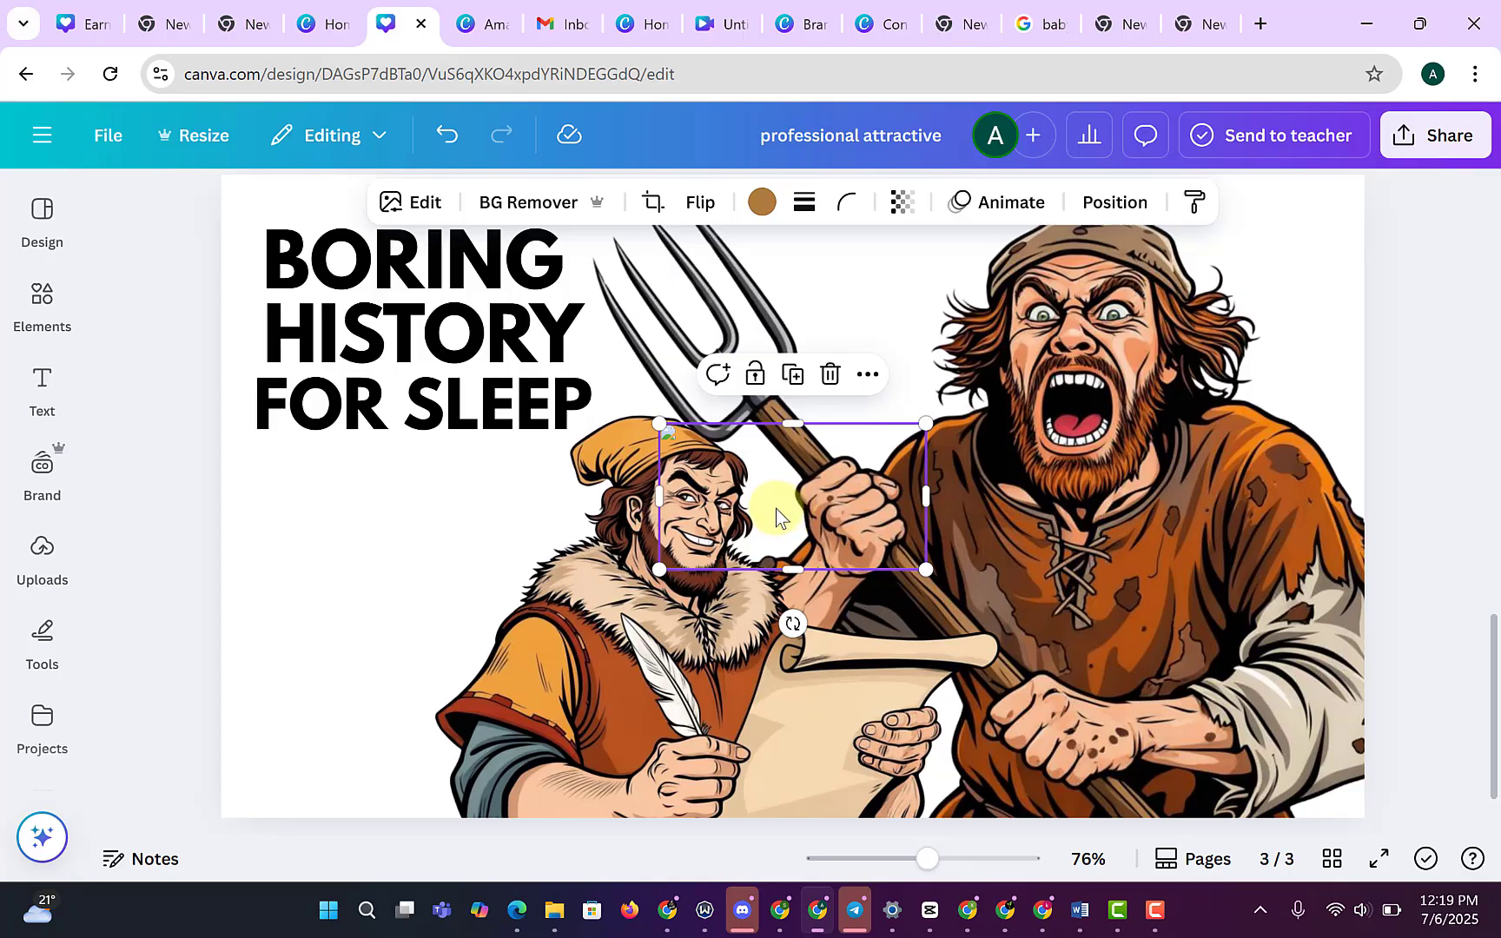
{"action": "left_click_drag", "start_coordinate": [776, 510], "coordinate": [387, 599]}
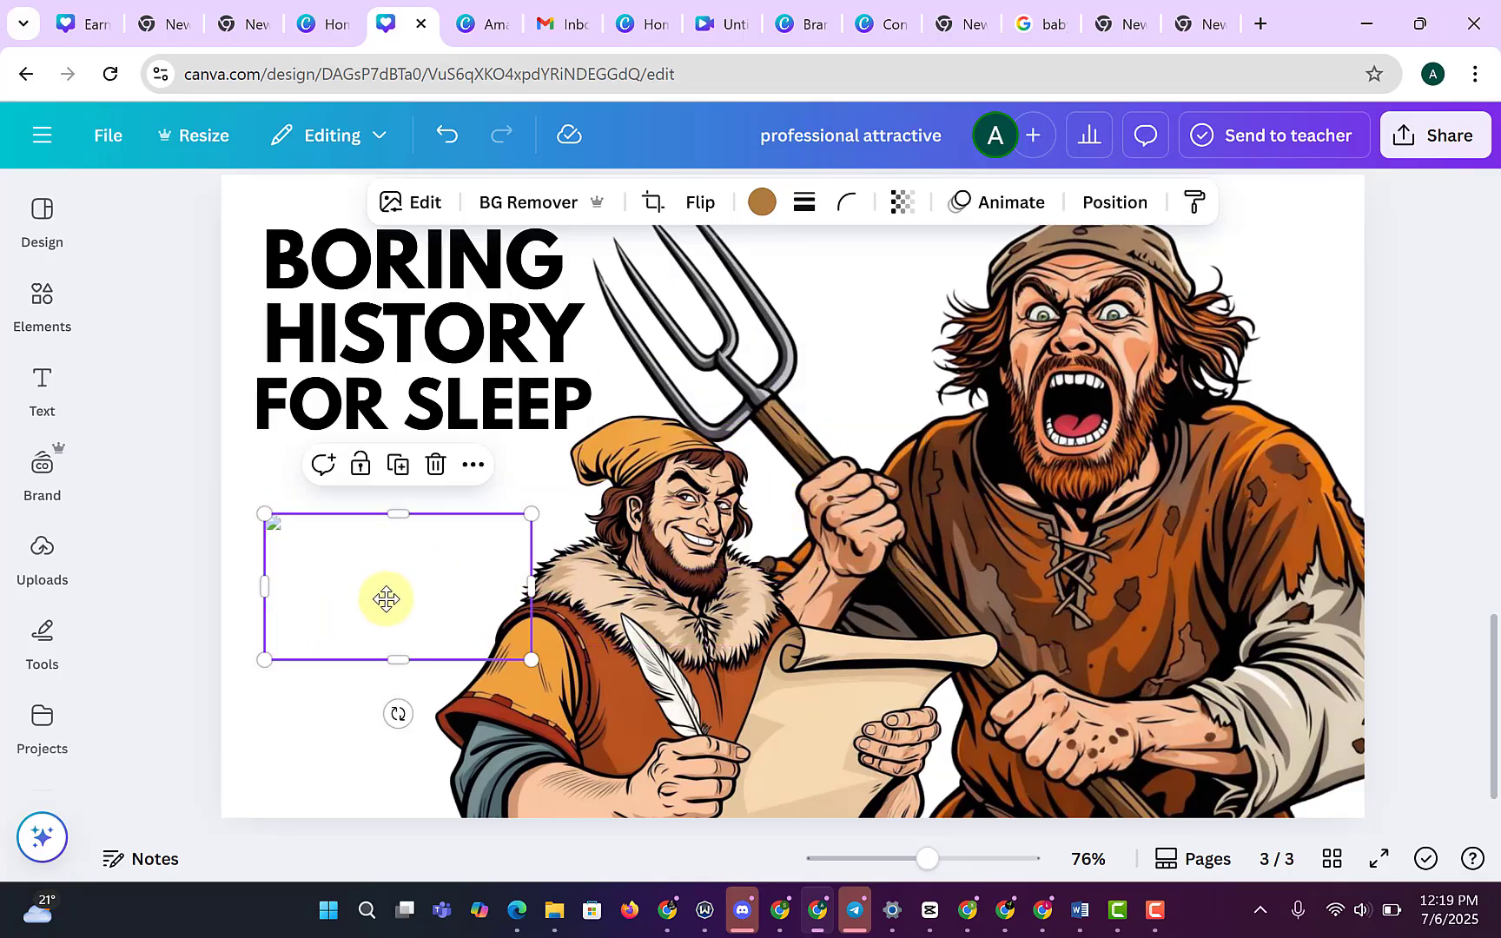
Try sending the placed image down the layer order, then bring it back above the blank rectangle's layer.
{"action": "left_click", "coordinate": [1115, 202]}
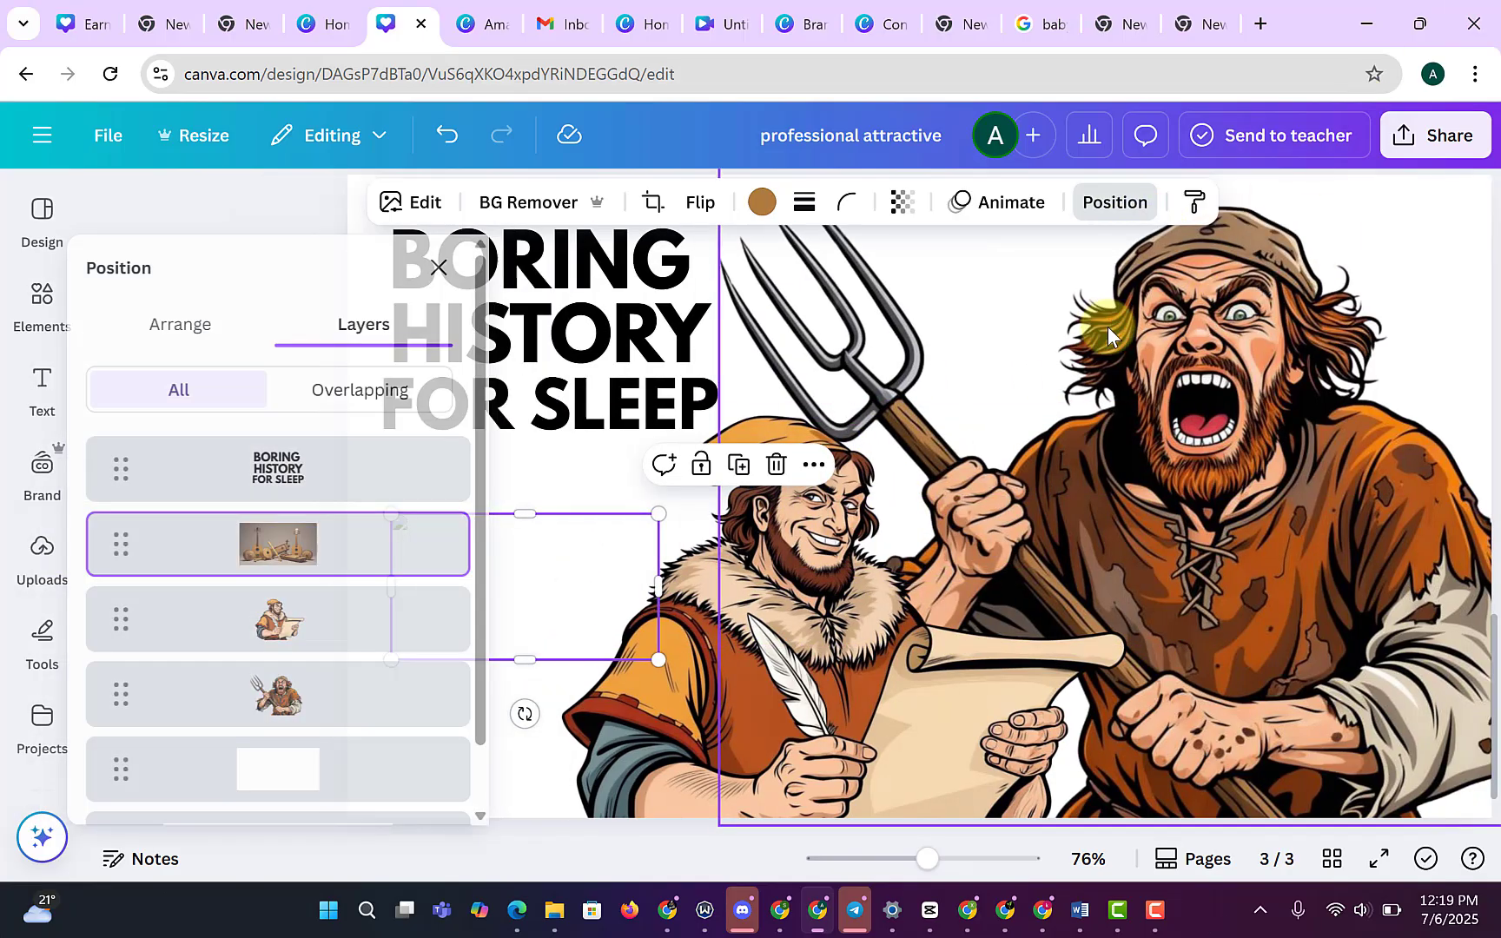
{"action": "left_click_drag", "start_coordinate": [335, 547], "coordinate": [292, 790]}
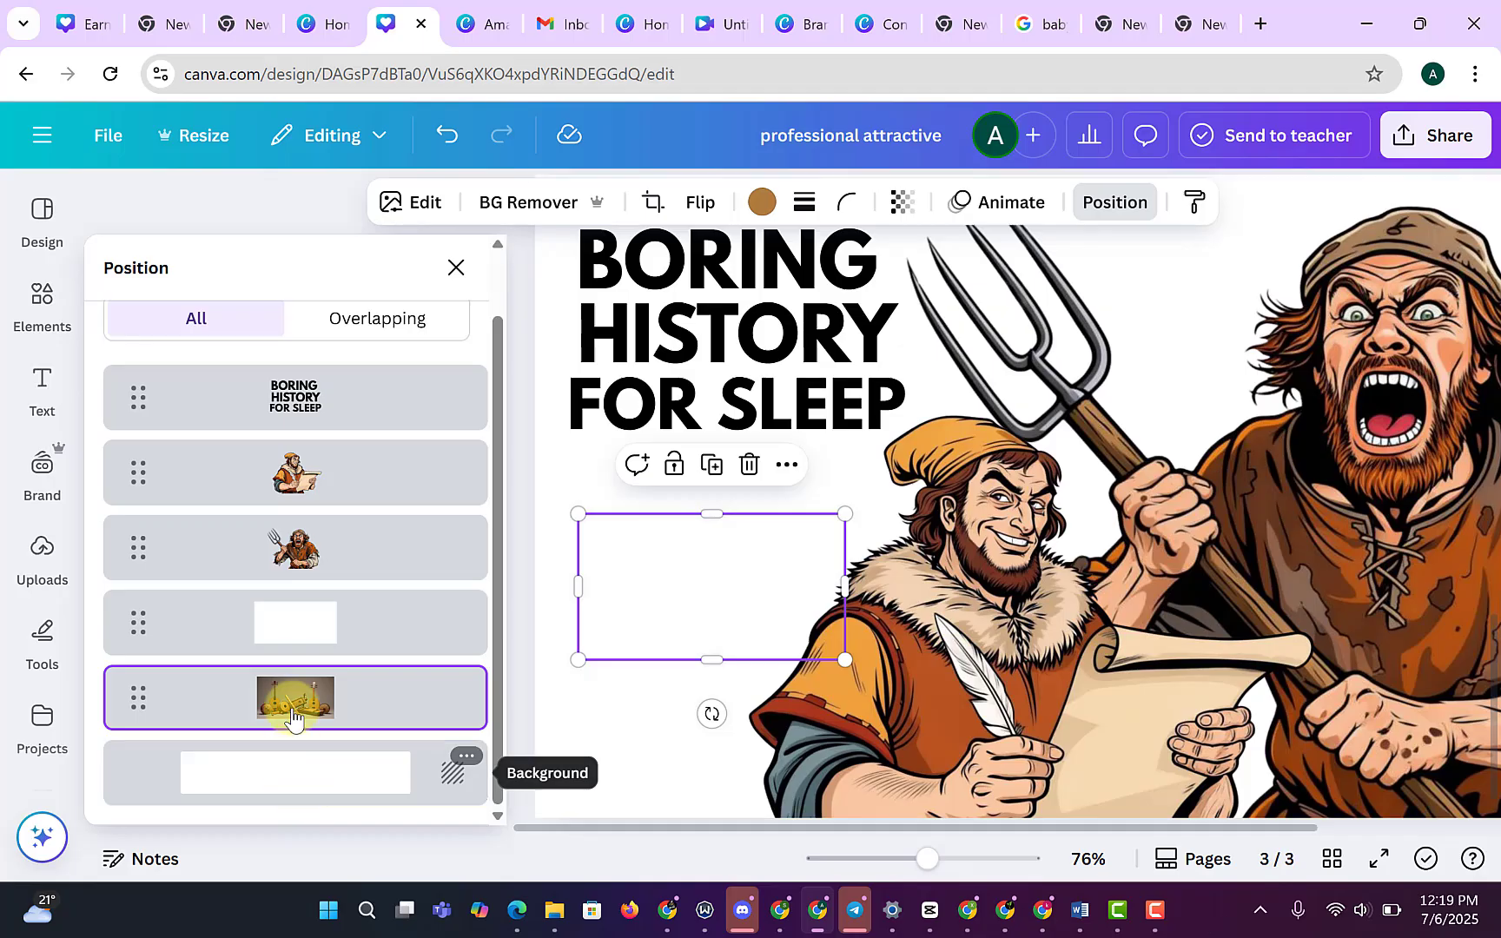
{"action": "left_click_drag", "start_coordinate": [293, 717], "coordinate": [347, 575]}
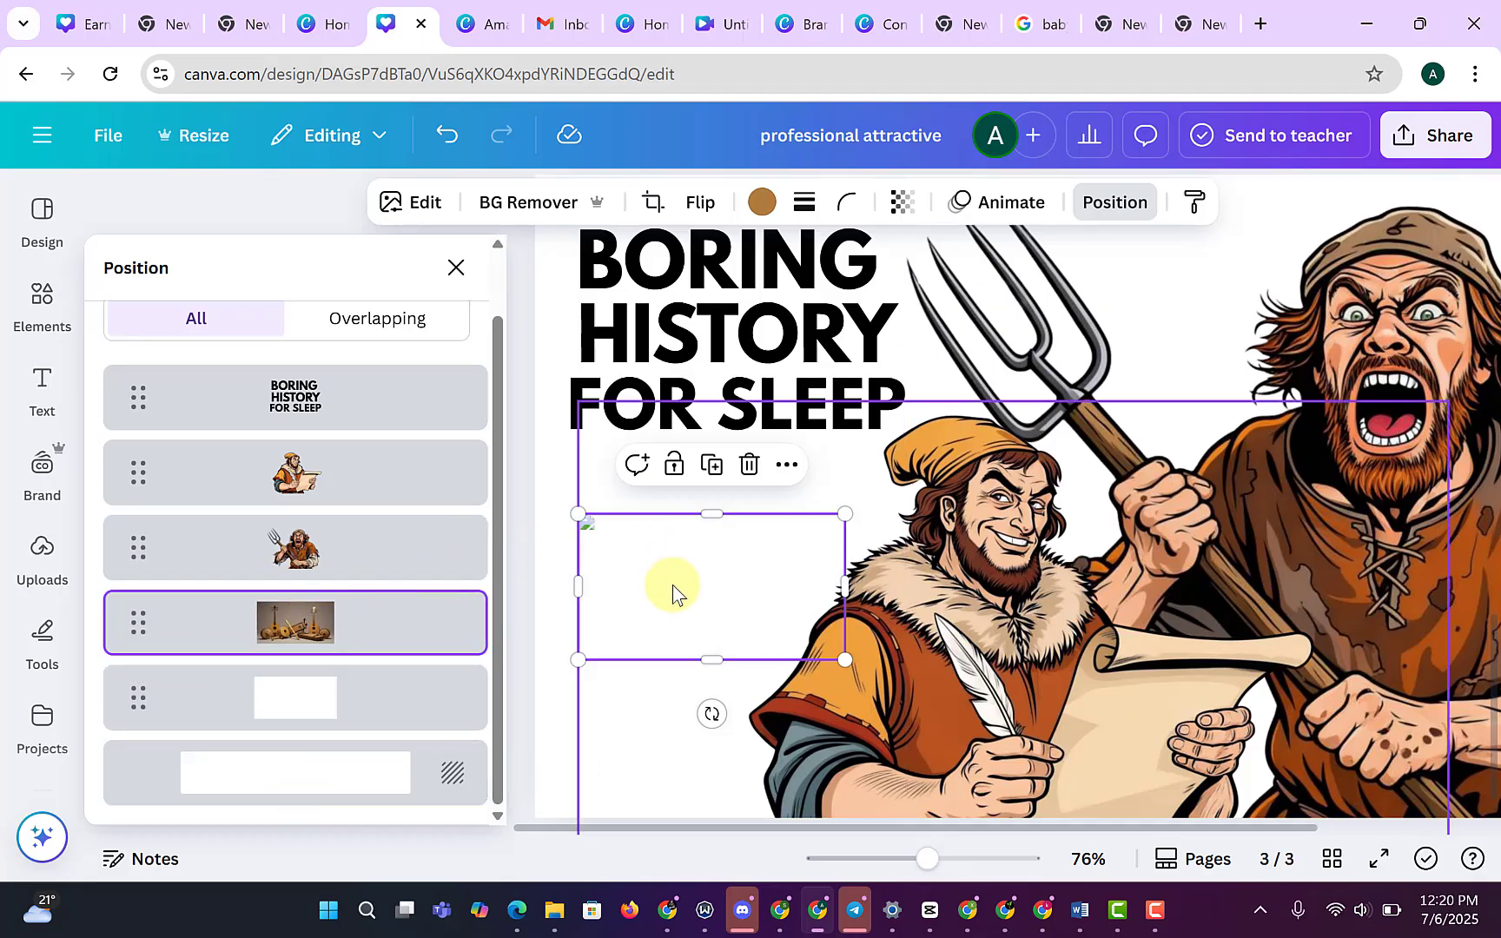
Delete the uploaded image from the empty area below the heading on page 3.
{"action": "left_click_drag", "start_coordinate": [673, 589], "coordinate": [638, 579]}
{"action": "key", "text": "Delete"}
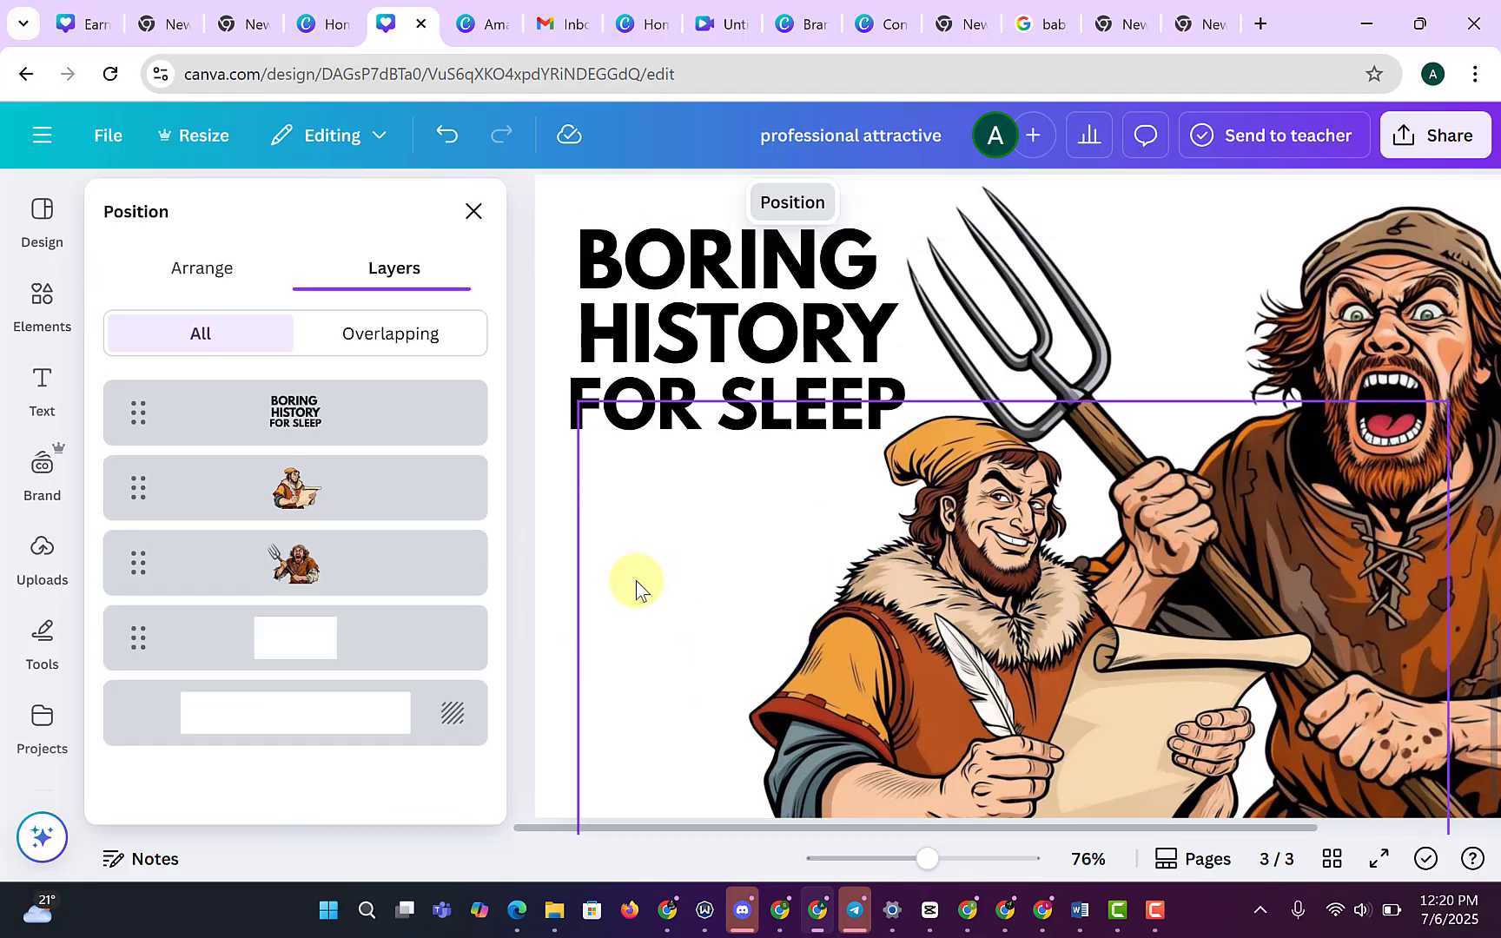
{"action": "left_click", "coordinate": [470, 211]}
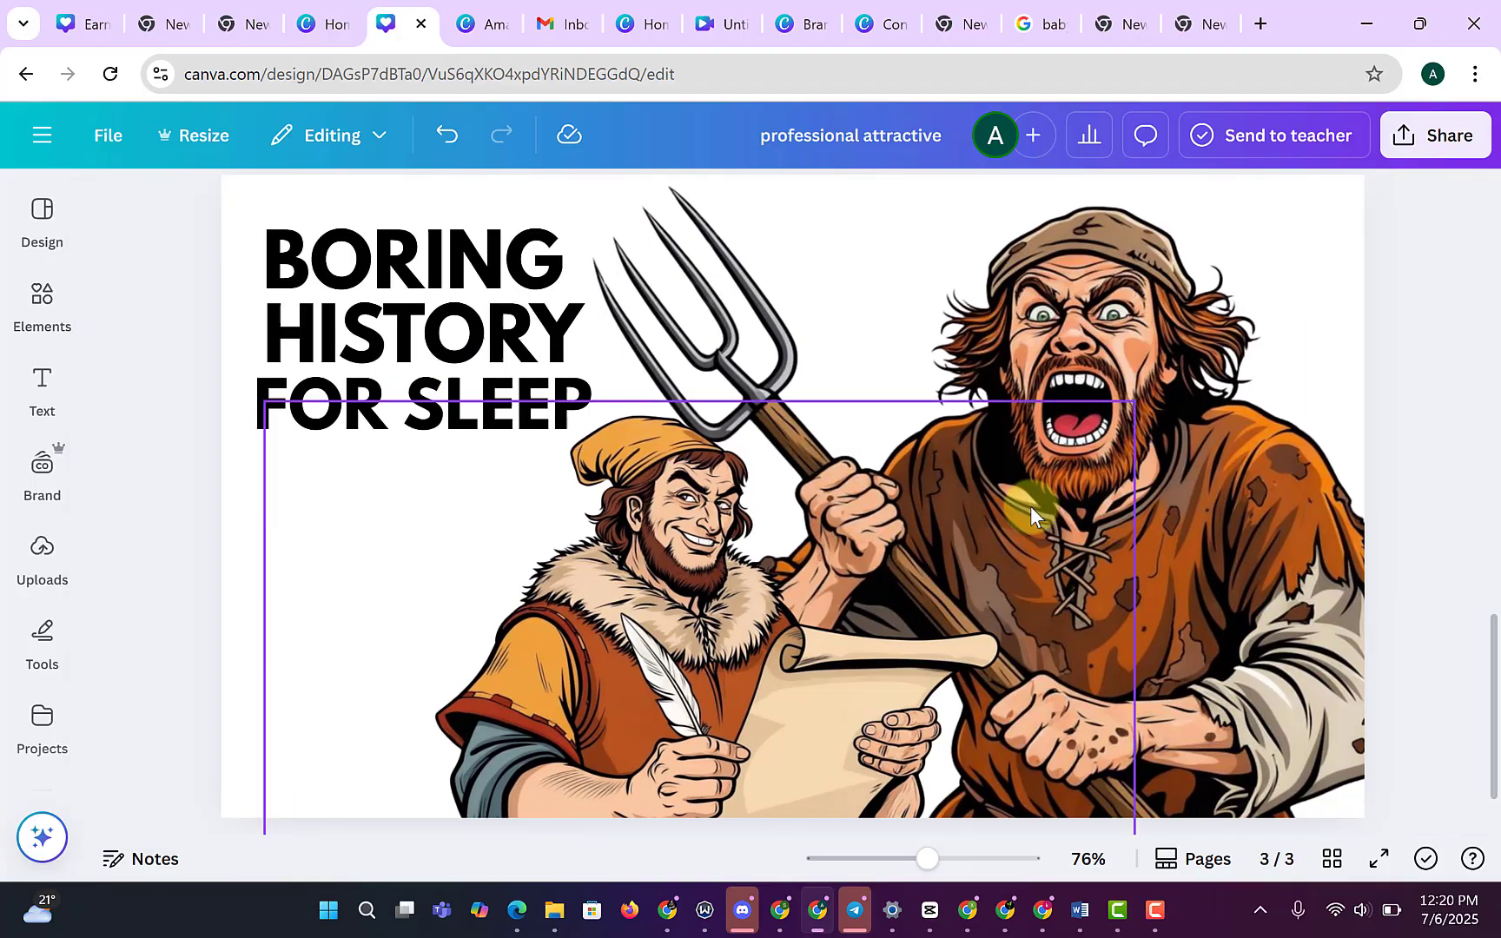
Try adding the brown-background musical instruments picture from the uploads to page 3 again, and delete it.
{"action": "left_click", "coordinate": [52, 565]}
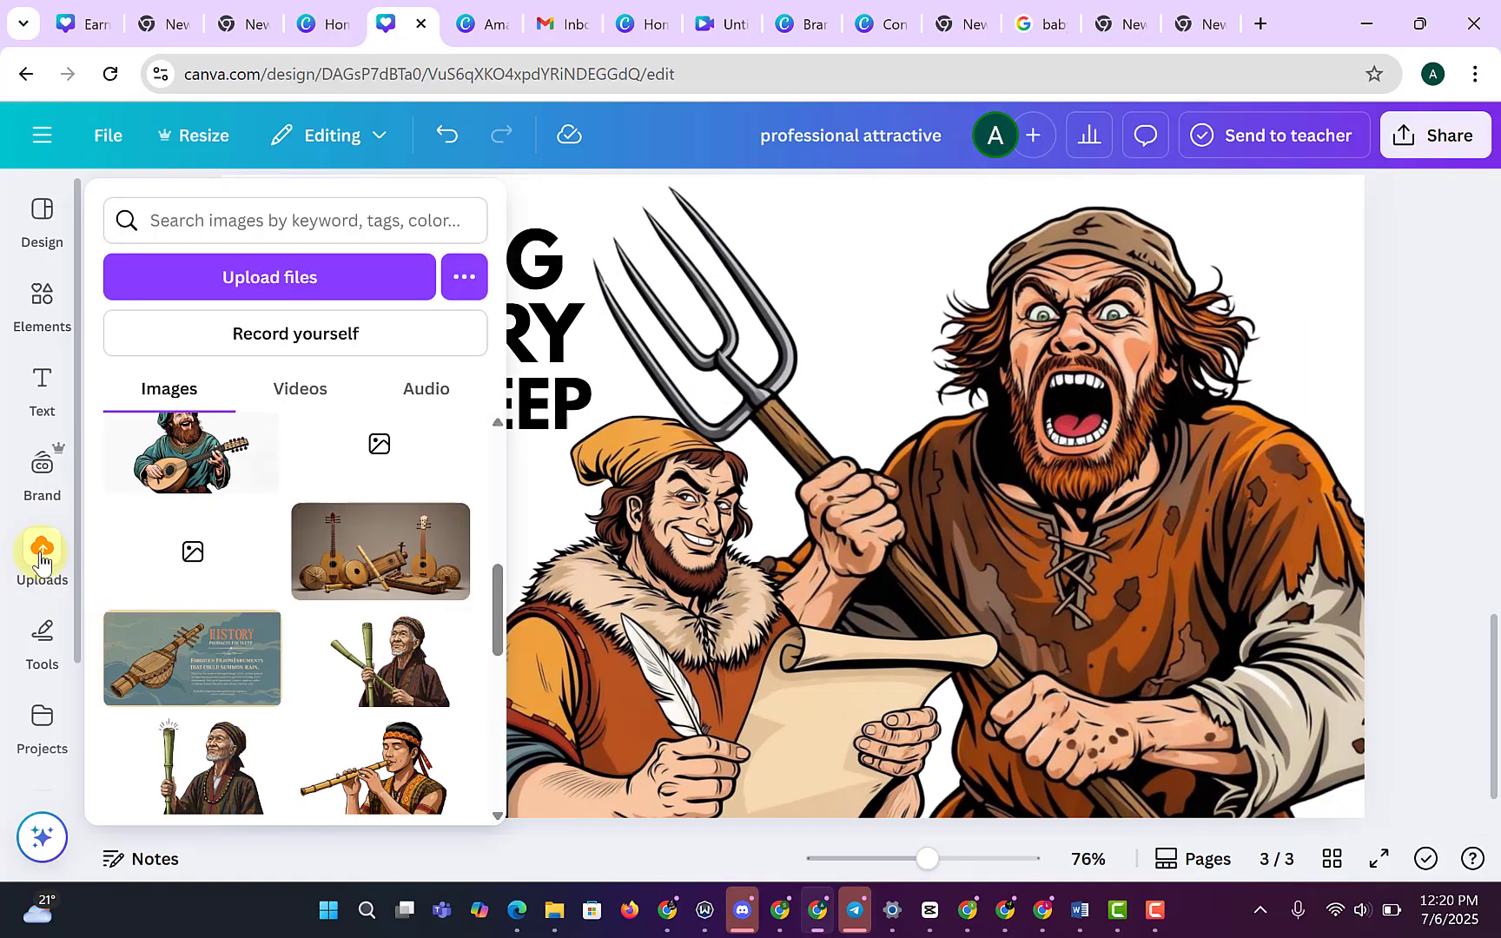
{"action": "left_click", "coordinate": [386, 588]}
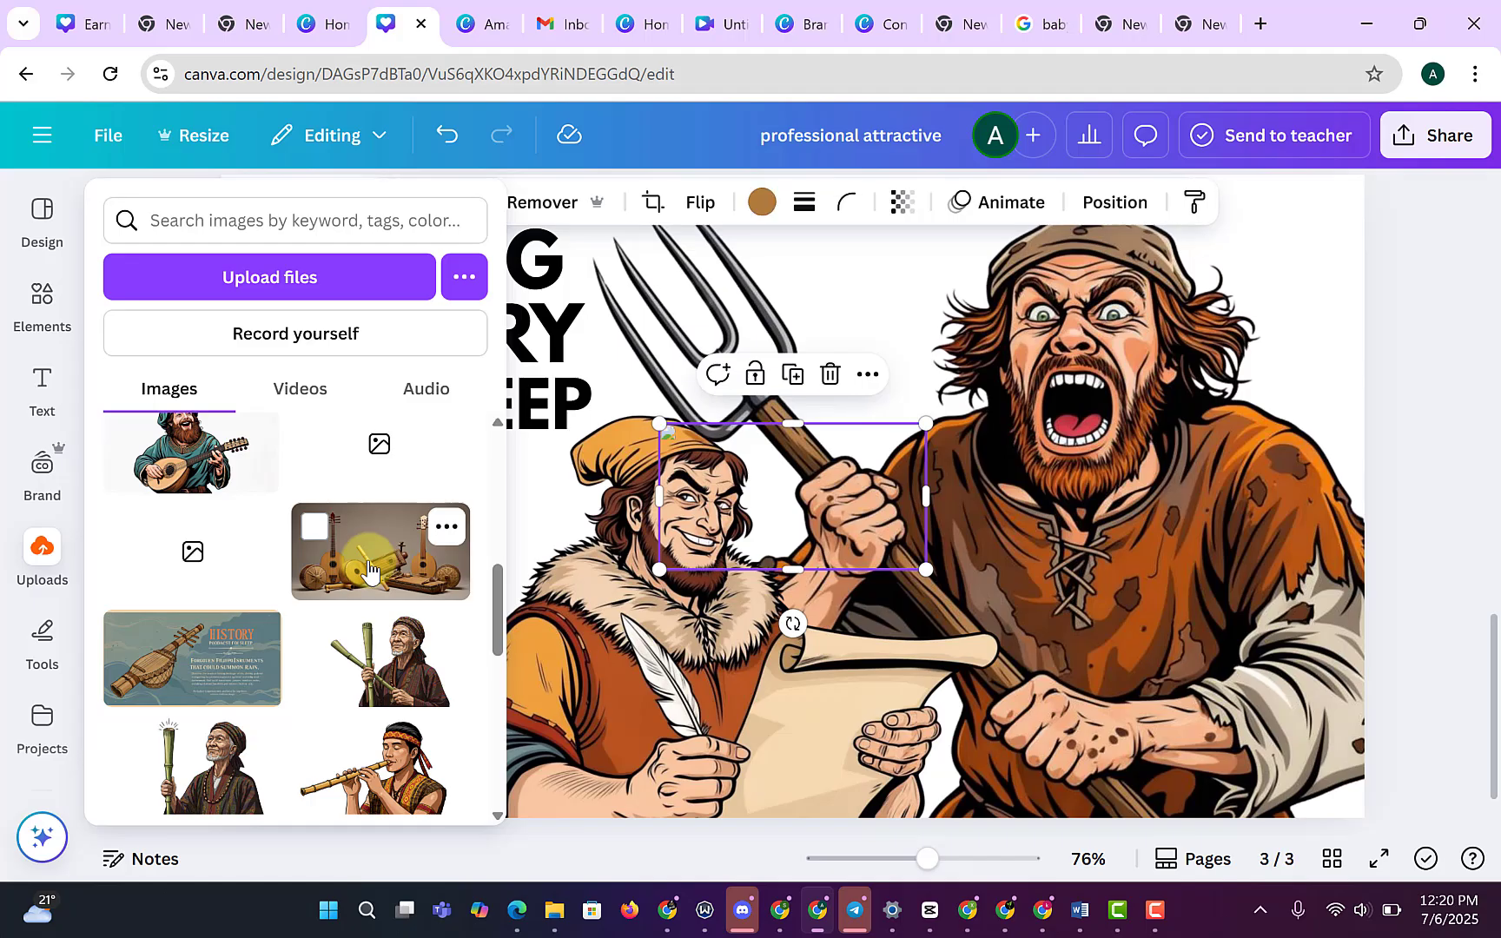
{"action": "left_click", "coordinate": [314, 526]}
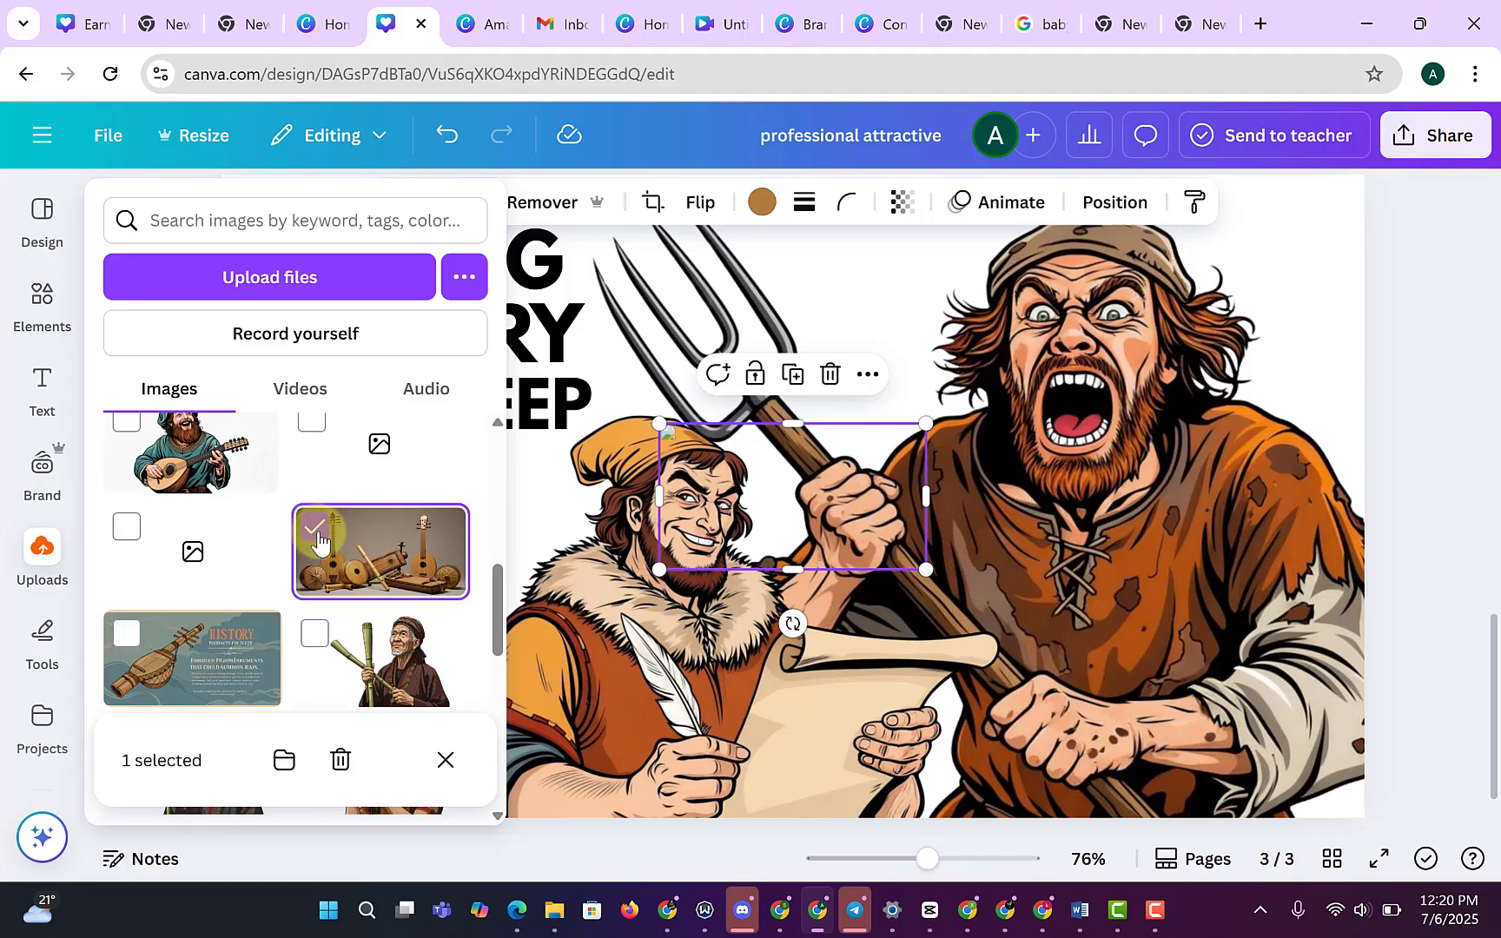
{"action": "left_click", "coordinate": [314, 527]}
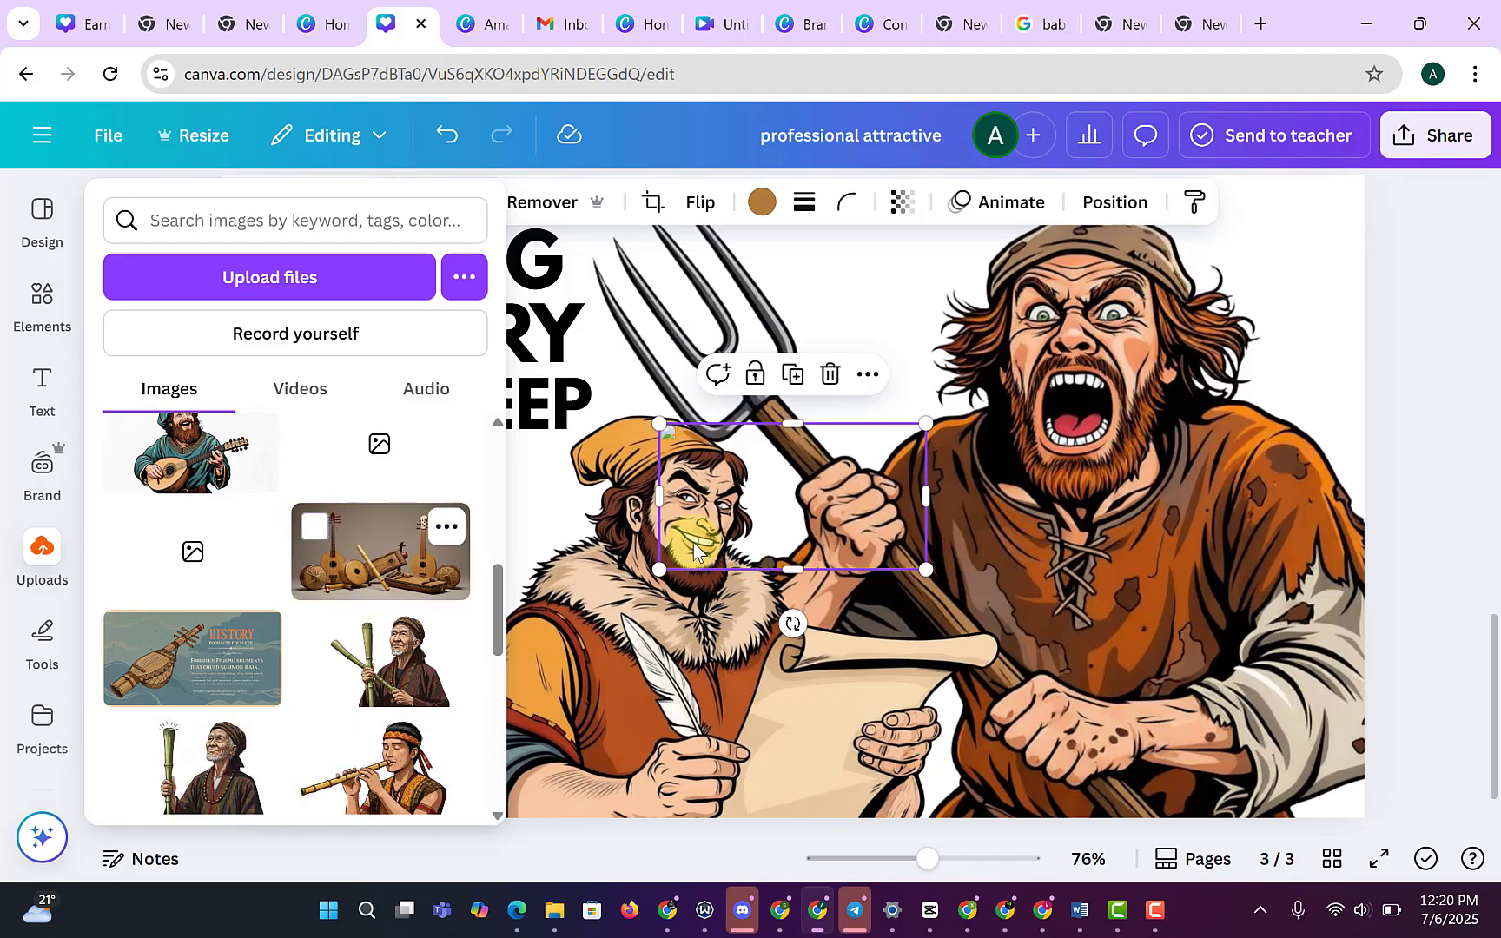
{"action": "scroll", "coordinate": [359, 670], "scroll_direction": "up", "scroll_amount": 1}
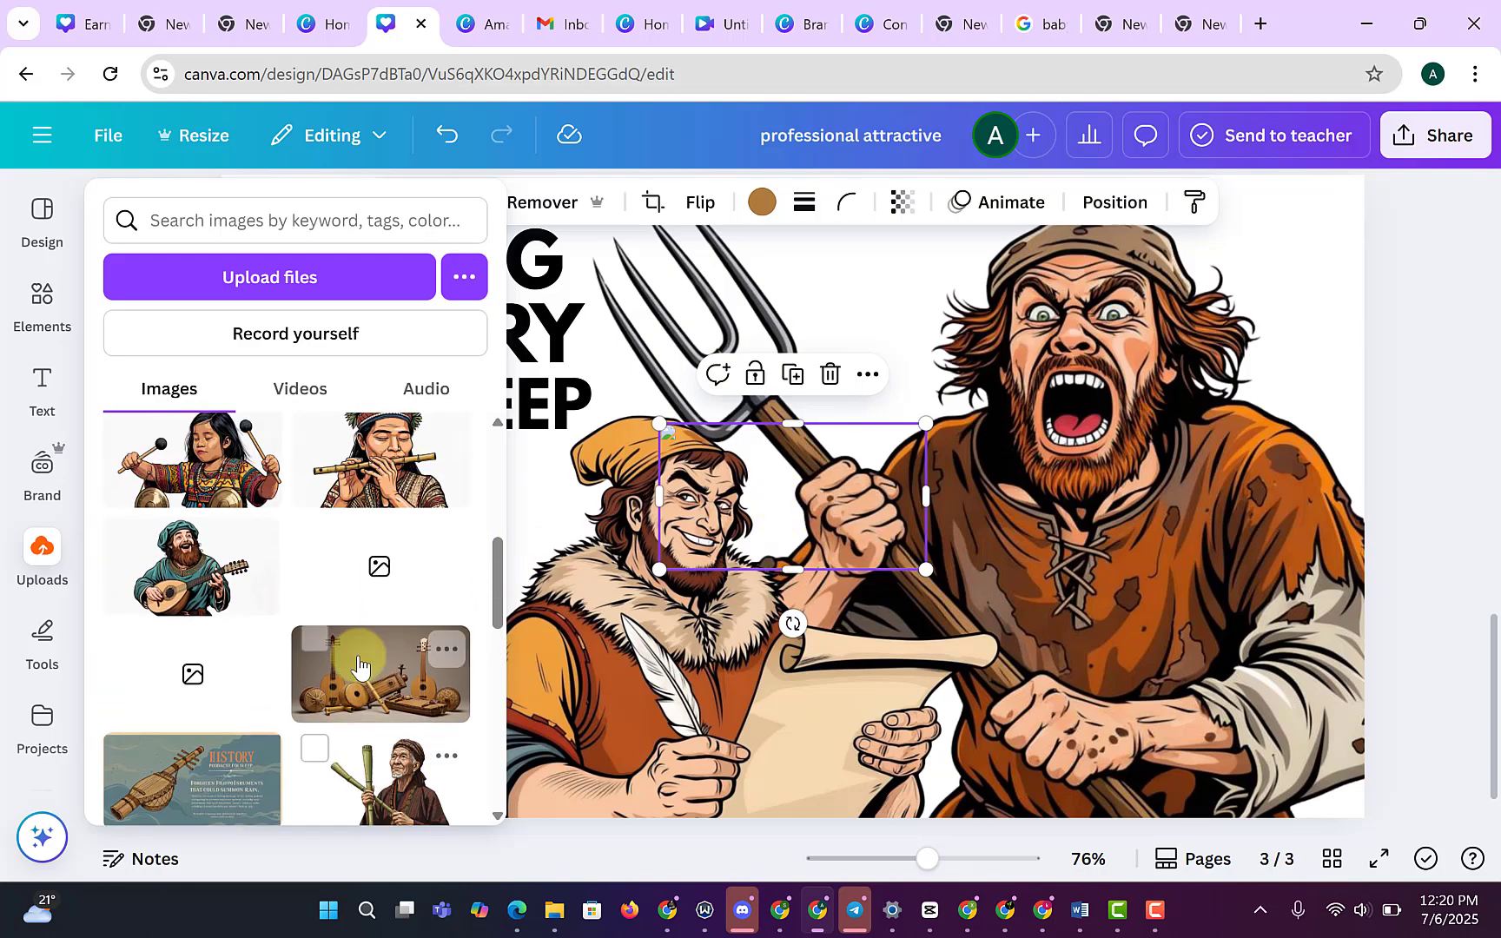
{"action": "scroll", "coordinate": [361, 664], "scroll_direction": "down", "scroll_amount": 2}
{"action": "scroll", "coordinate": [348, 661], "scroll_direction": "up", "scroll_amount": 3}
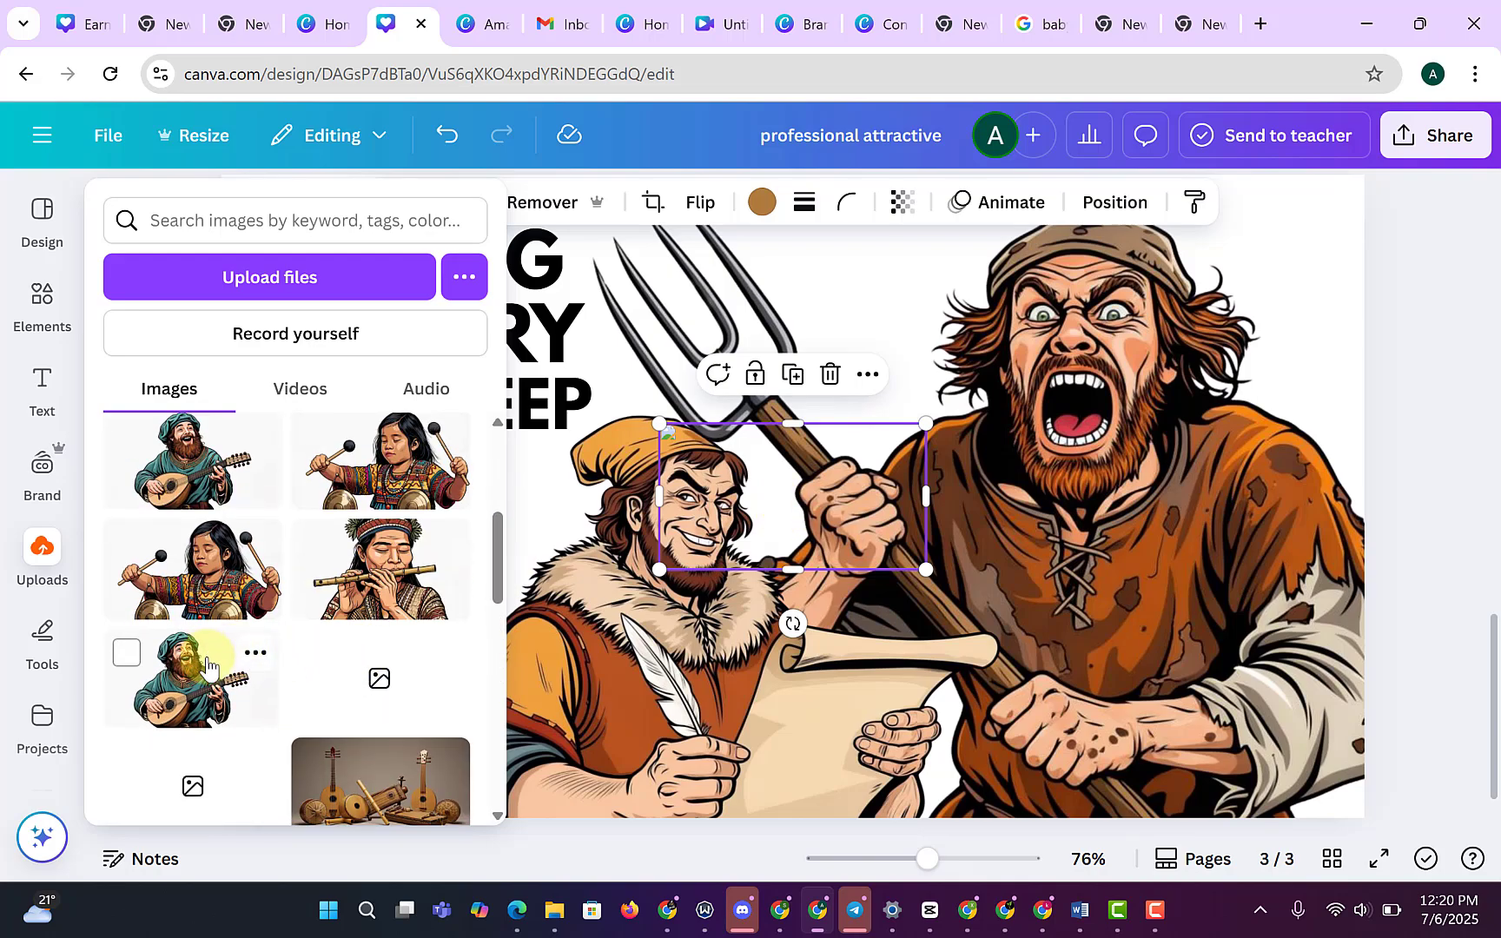
{"action": "left_click", "coordinate": [828, 374]}
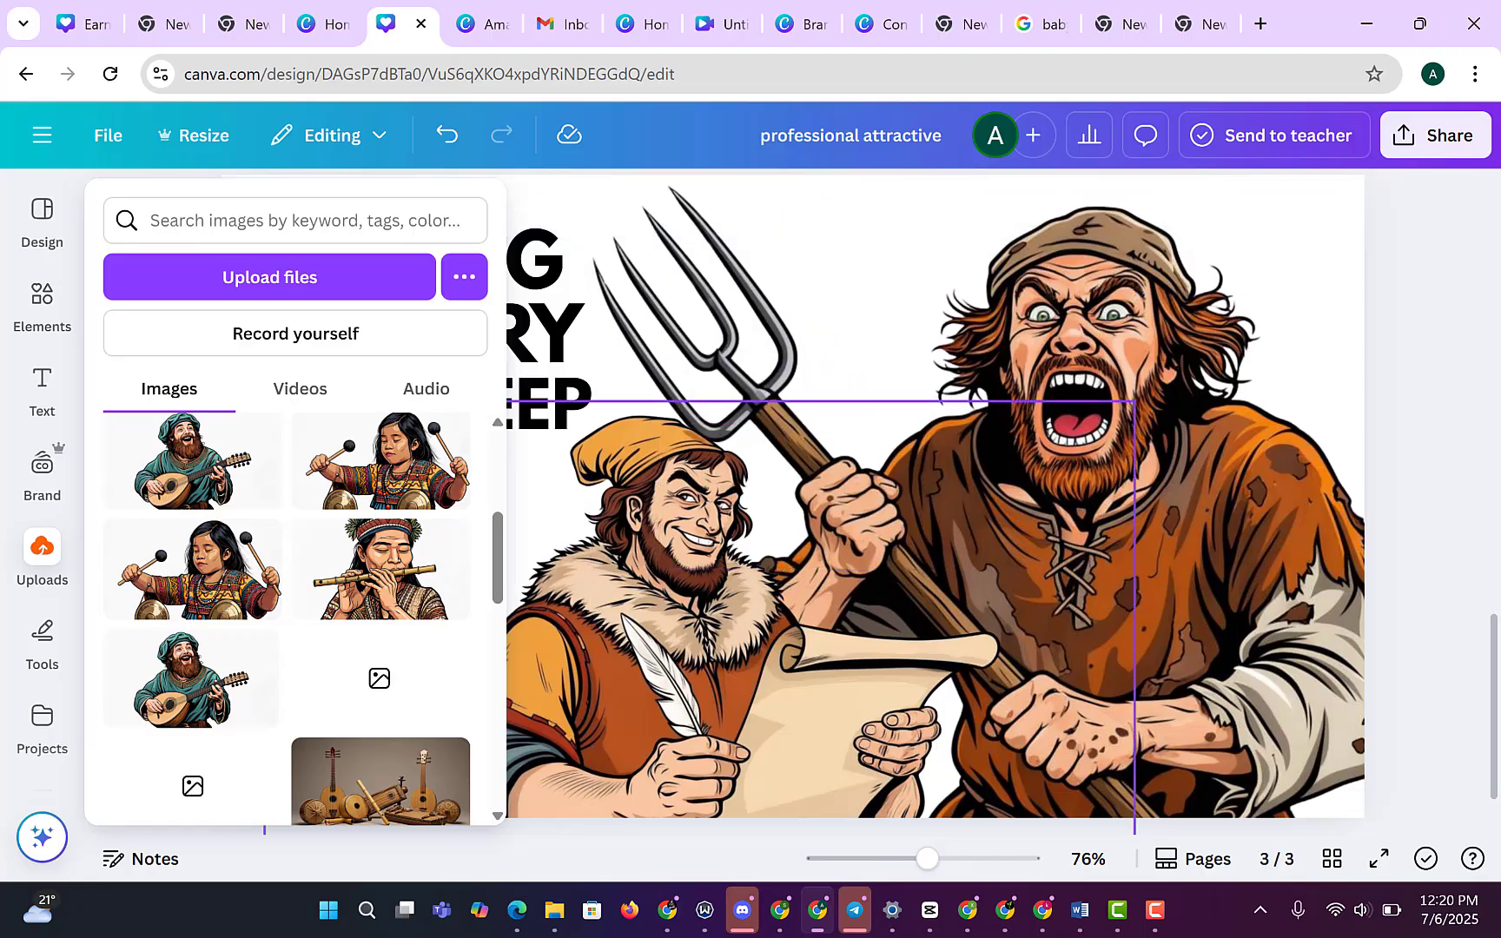
Shift the smiling scribe on page 3 slightly to the left.
{"action": "left_click", "coordinate": [1395, 316]}
{"action": "left_click_drag", "start_coordinate": [710, 597], "coordinate": [689, 594]}
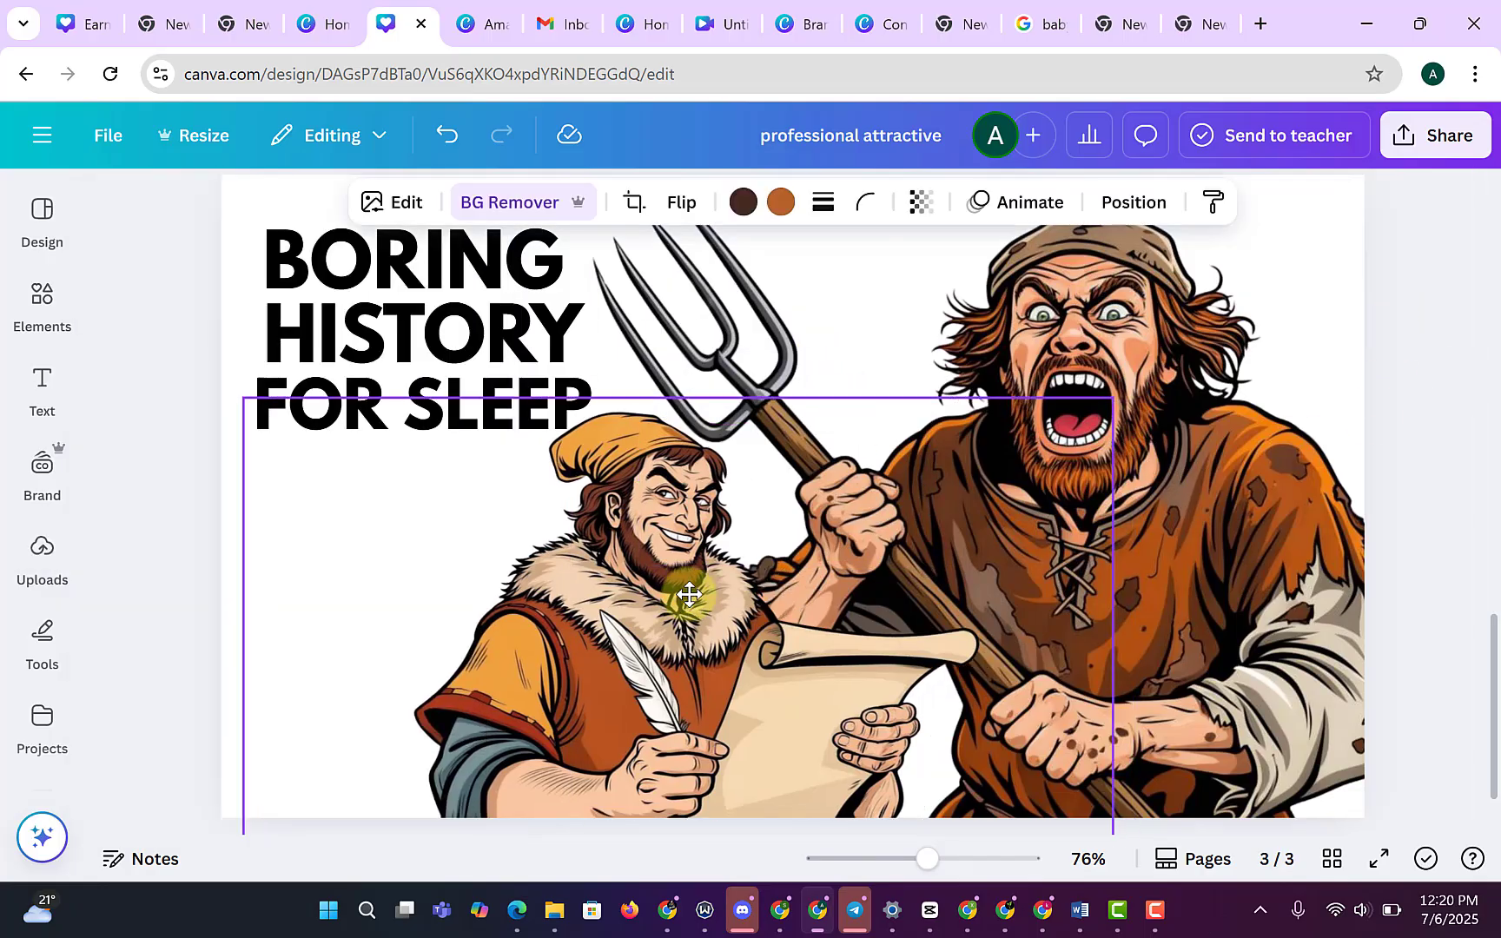
{"action": "scroll", "coordinate": [1450, 421], "scroll_direction": "up", "scroll_amount": 2}
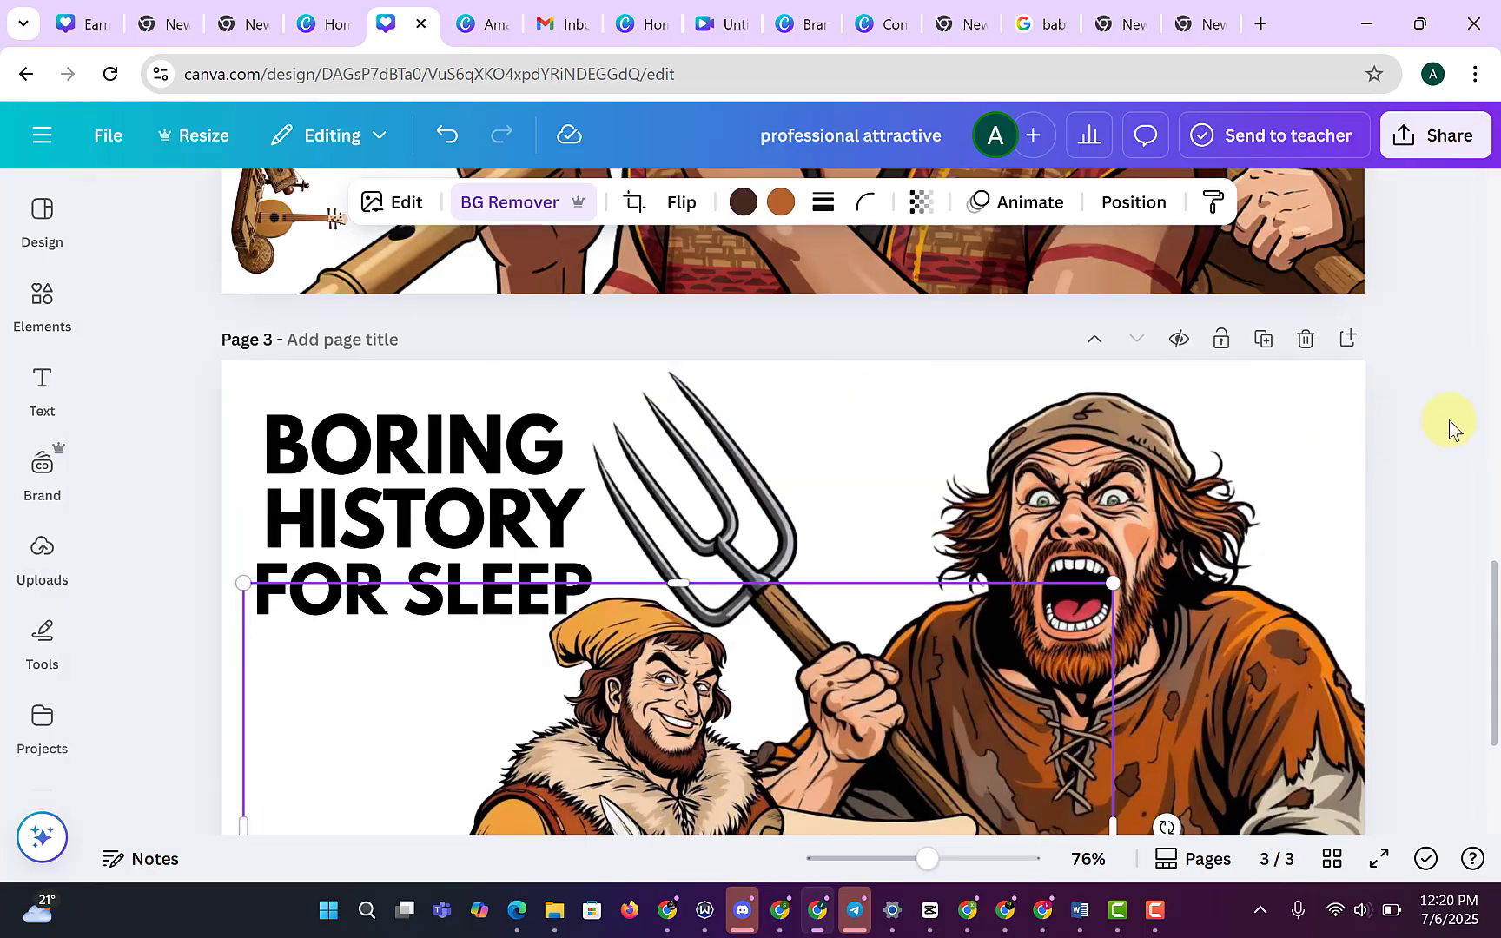
{"action": "left_click", "coordinate": [1121, 451]}
{"action": "left_click", "coordinate": [1454, 309]}
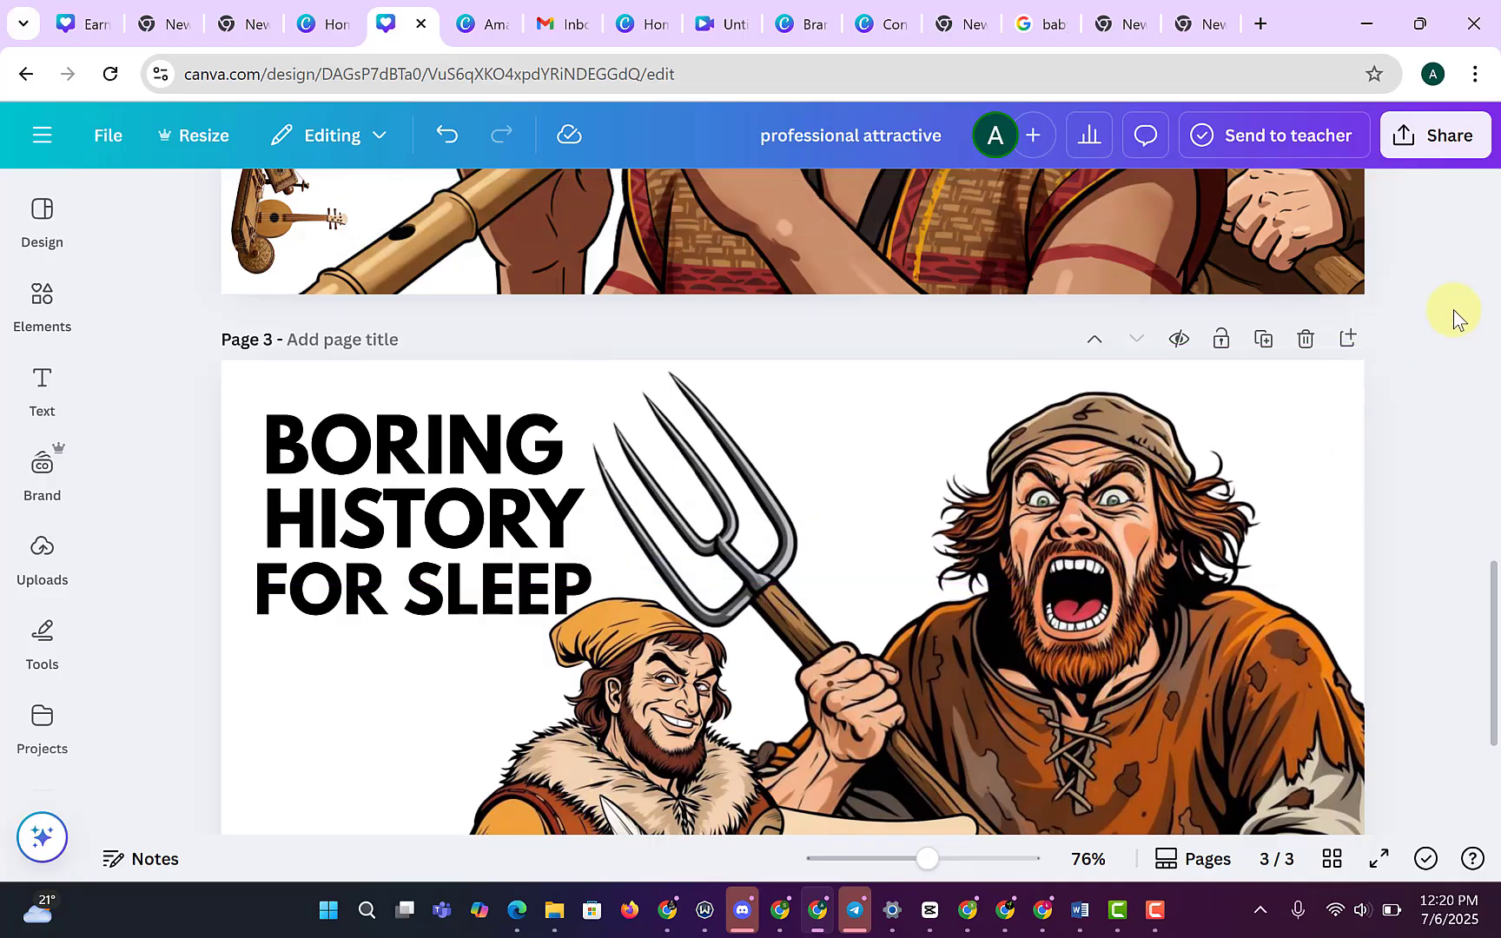
Adjust the shouting pitchfork man's position on page 3 so his image aligns with the page's lower edge.
{"action": "mouse_move", "coordinate": [1133, 593]}
{"action": "left_mouse_down"}
{"action": "mouse_move", "coordinate": [1134, 569]}
{"action": "mouse_move", "coordinate": [1123, 577]}
{"action": "left_mouse_up"}
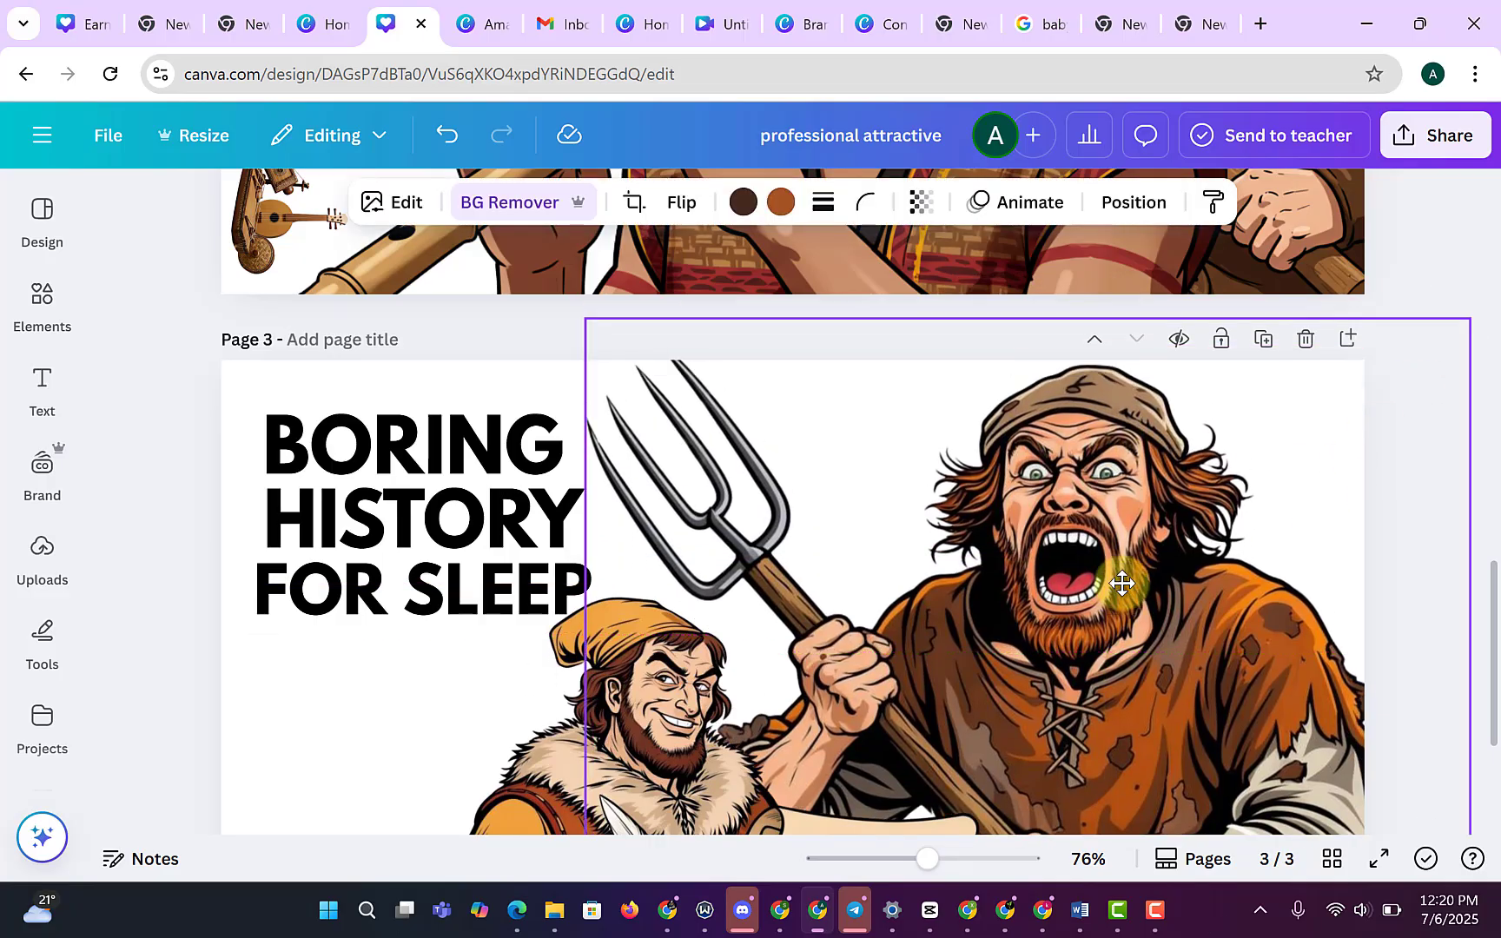
{"action": "left_click", "coordinate": [1427, 291]}
{"action": "scroll", "coordinate": [1395, 512], "scroll_direction": "down", "scroll_amount": 3}
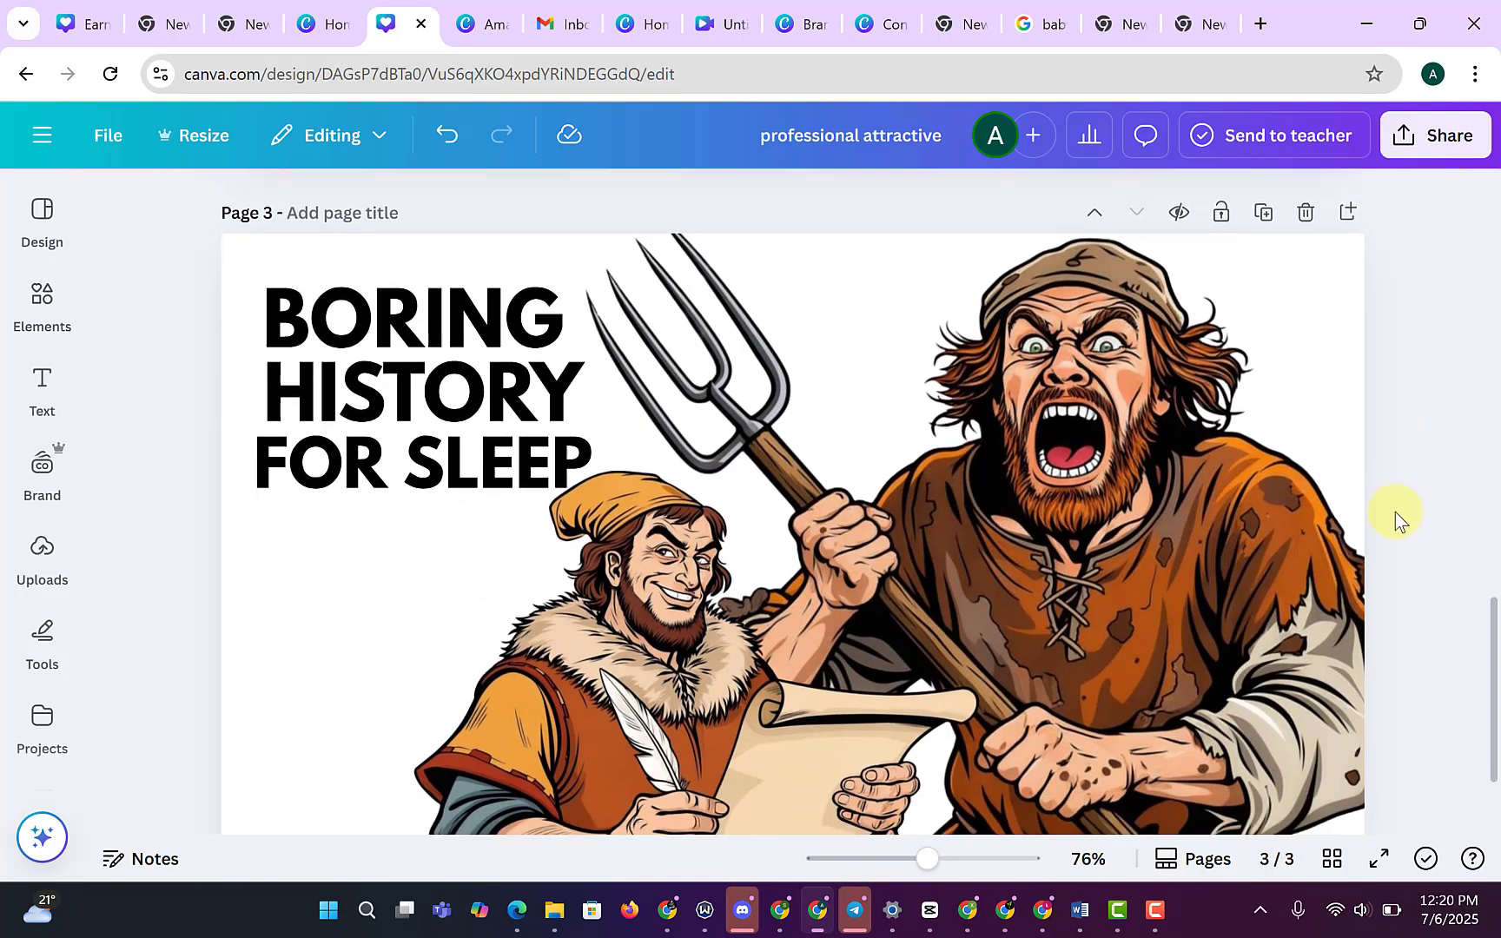
{"action": "mouse_move", "coordinate": [1102, 553]}
{"action": "left_mouse_down"}
{"action": "mouse_move", "coordinate": [1100, 576]}
{"action": "mouse_move", "coordinate": [1103, 545]}
{"action": "left_mouse_up"}
{"action": "left_click", "coordinate": [1197, 470]}
{"action": "left_click_drag", "start_coordinate": [1197, 470], "coordinate": [1204, 493]}
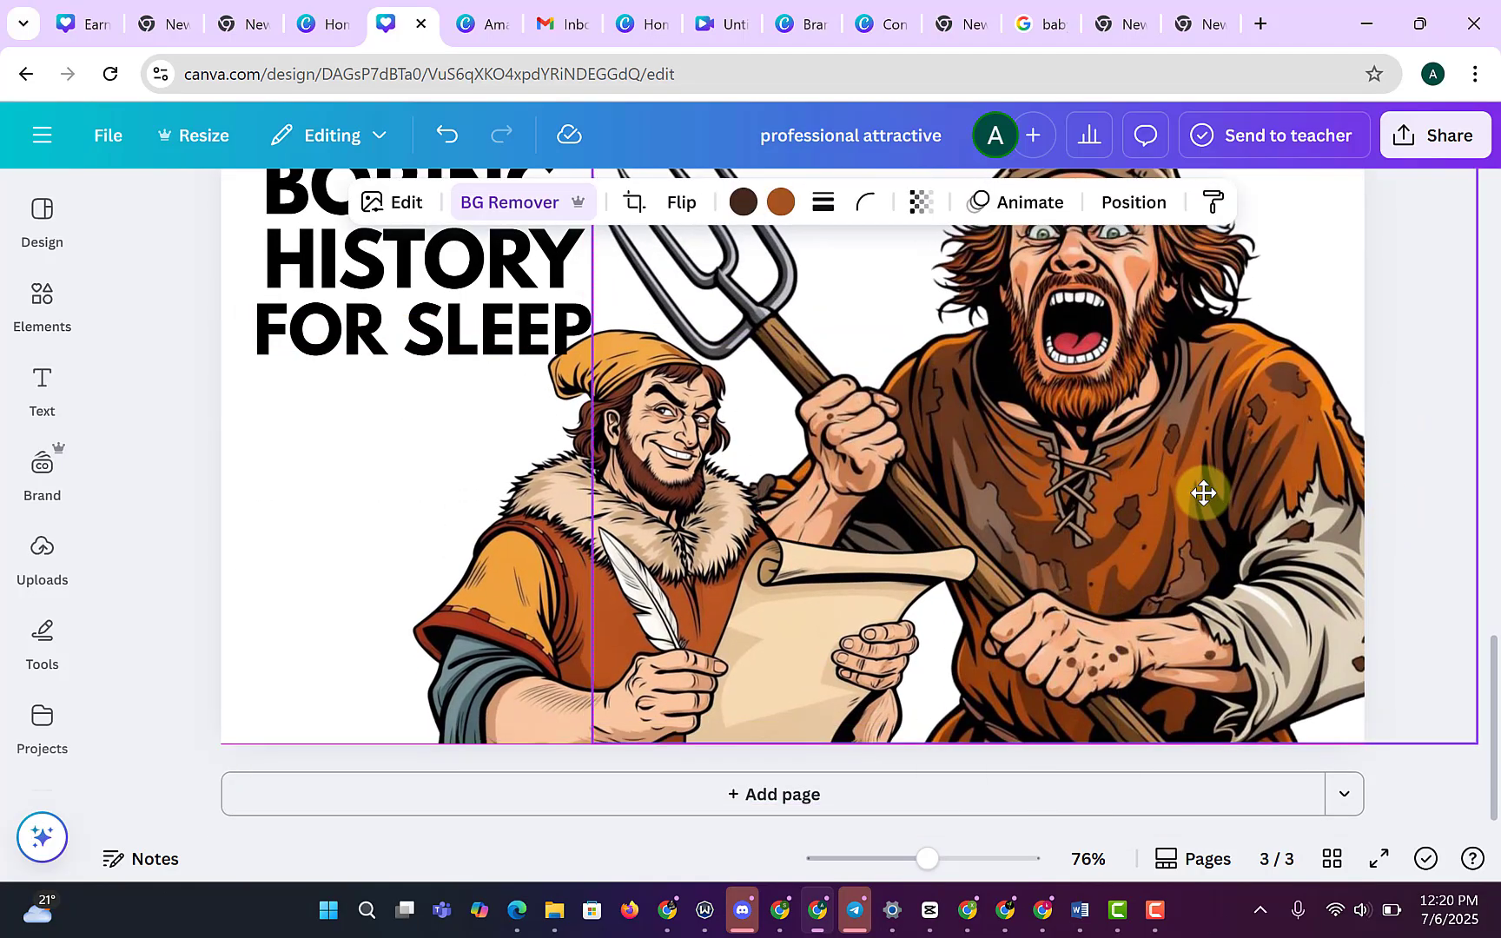
{"action": "left_click", "coordinate": [1444, 320]}
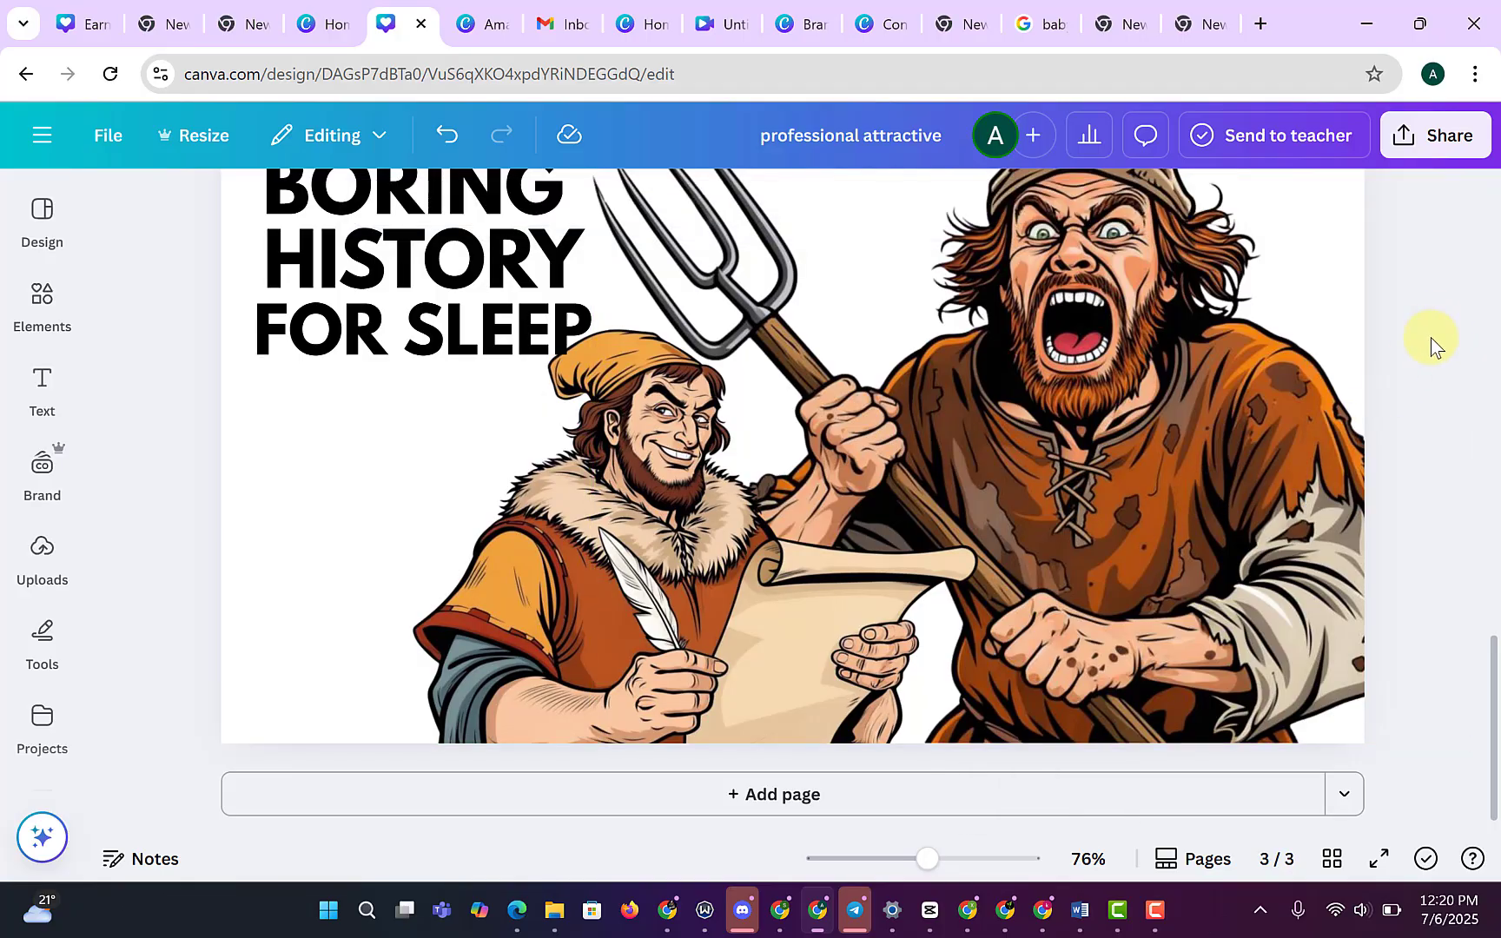
Nudge the cut-out musical instruments image on page 2 slightly down and right, and copy it.
{"action": "scroll", "coordinate": [637, 476], "scroll_direction": "up", "scroll_amount": 3}
{"action": "scroll", "coordinate": [1164, 515], "scroll_direction": "down", "scroll_amount": 2}
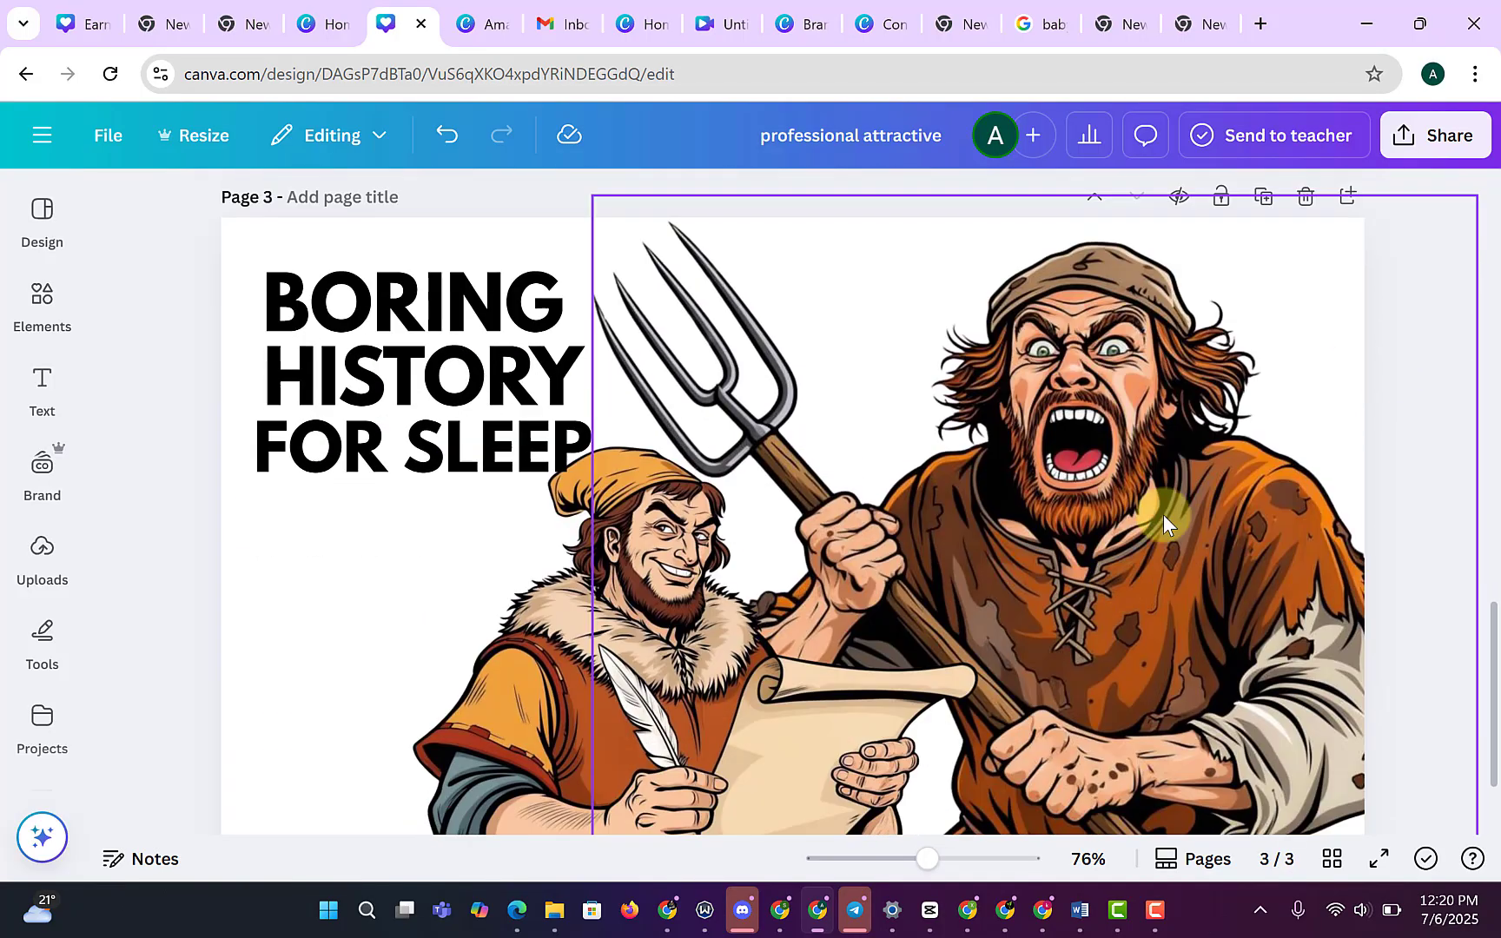
{"action": "left_click_drag", "start_coordinate": [922, 859], "coordinate": [914, 858]}
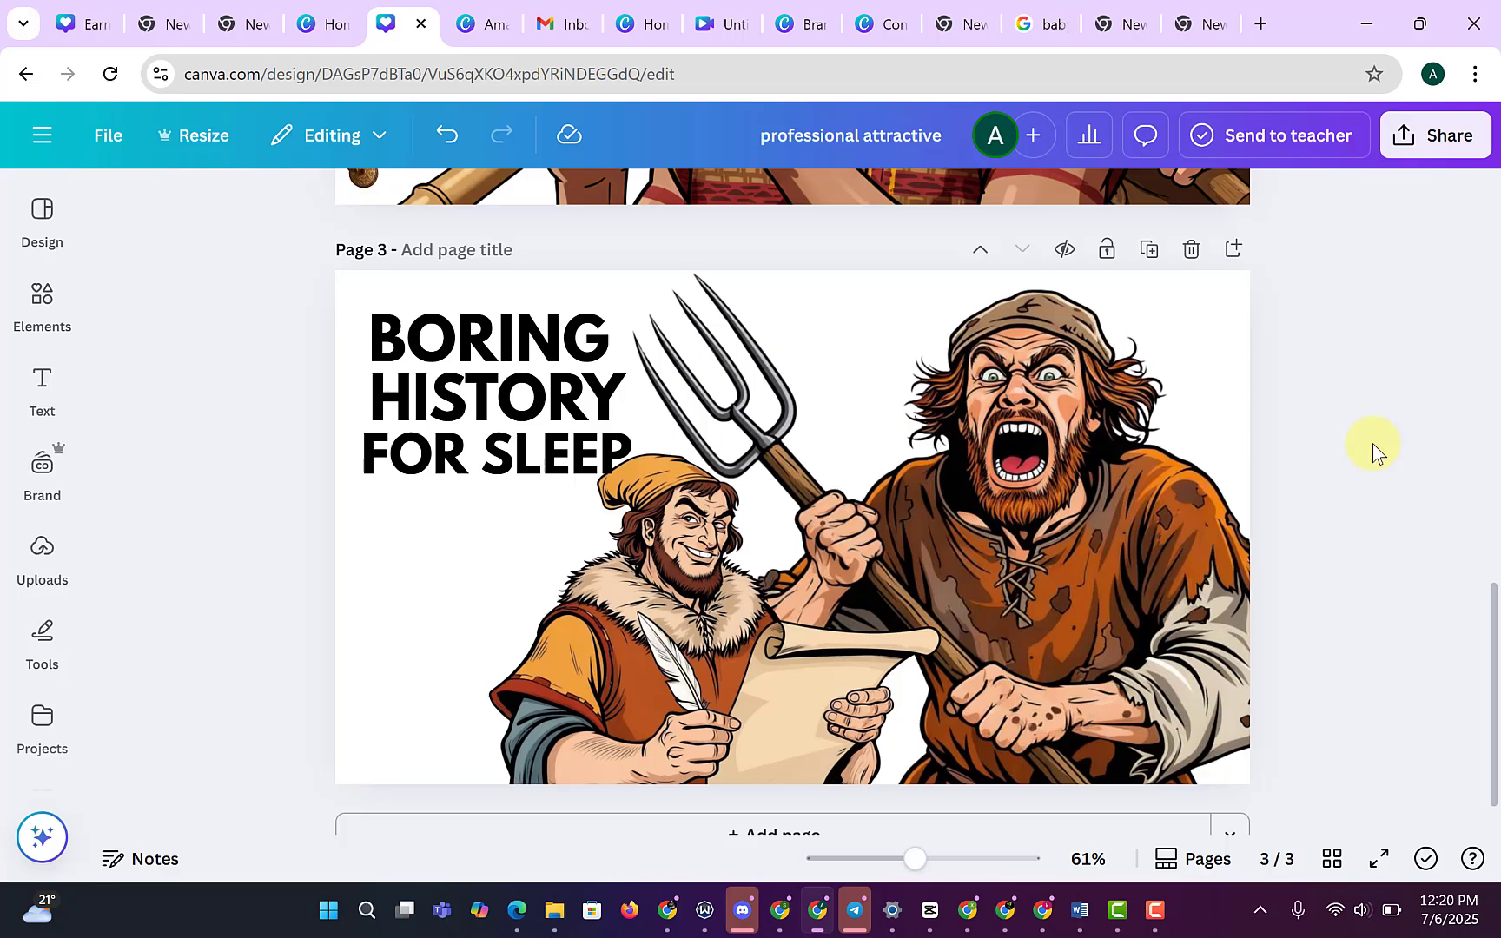
{"action": "scroll", "coordinate": [1371, 448], "scroll_direction": "up", "scroll_amount": 5}
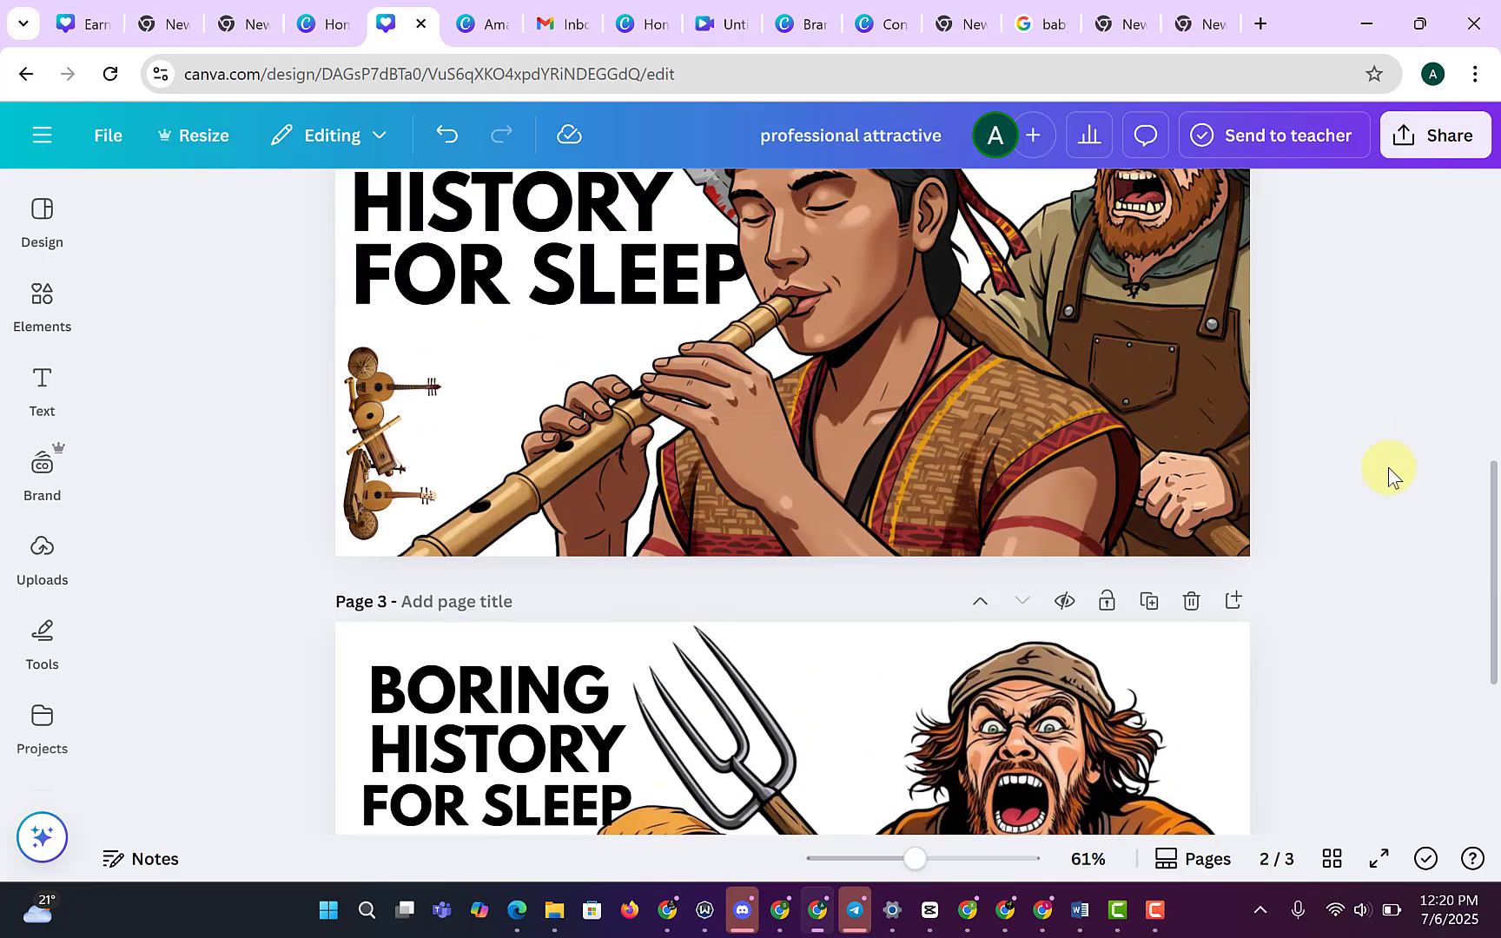
{"action": "scroll", "coordinate": [1406, 482], "scroll_direction": "up", "scroll_amount": 2}
{"action": "scroll", "coordinate": [1406, 483], "scroll_direction": "down", "scroll_amount": 3}
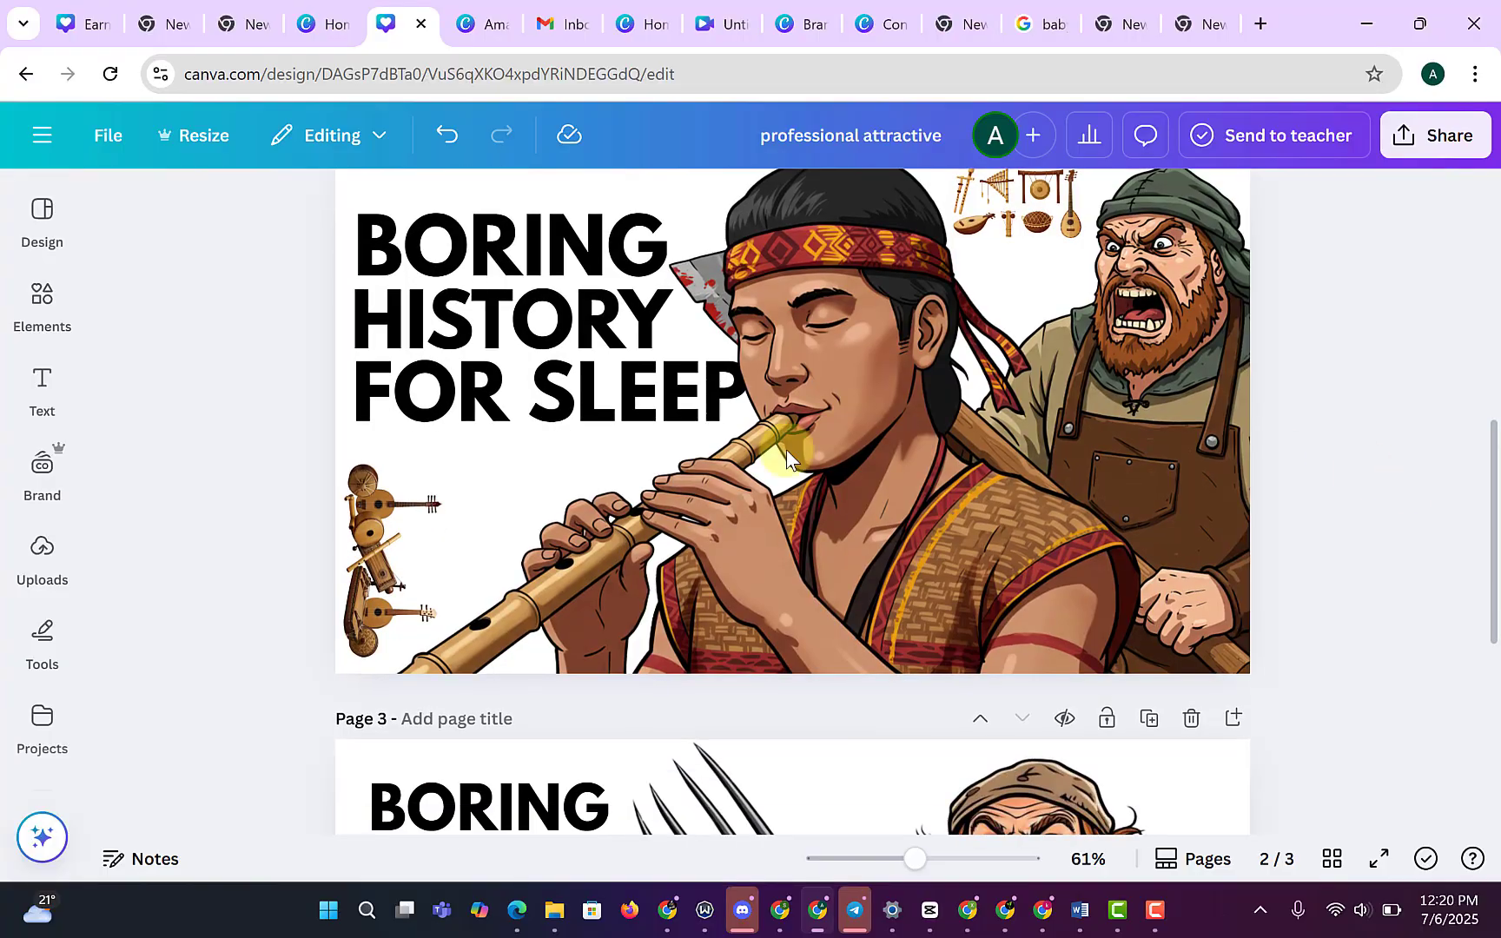
{"action": "left_click", "coordinate": [371, 515]}
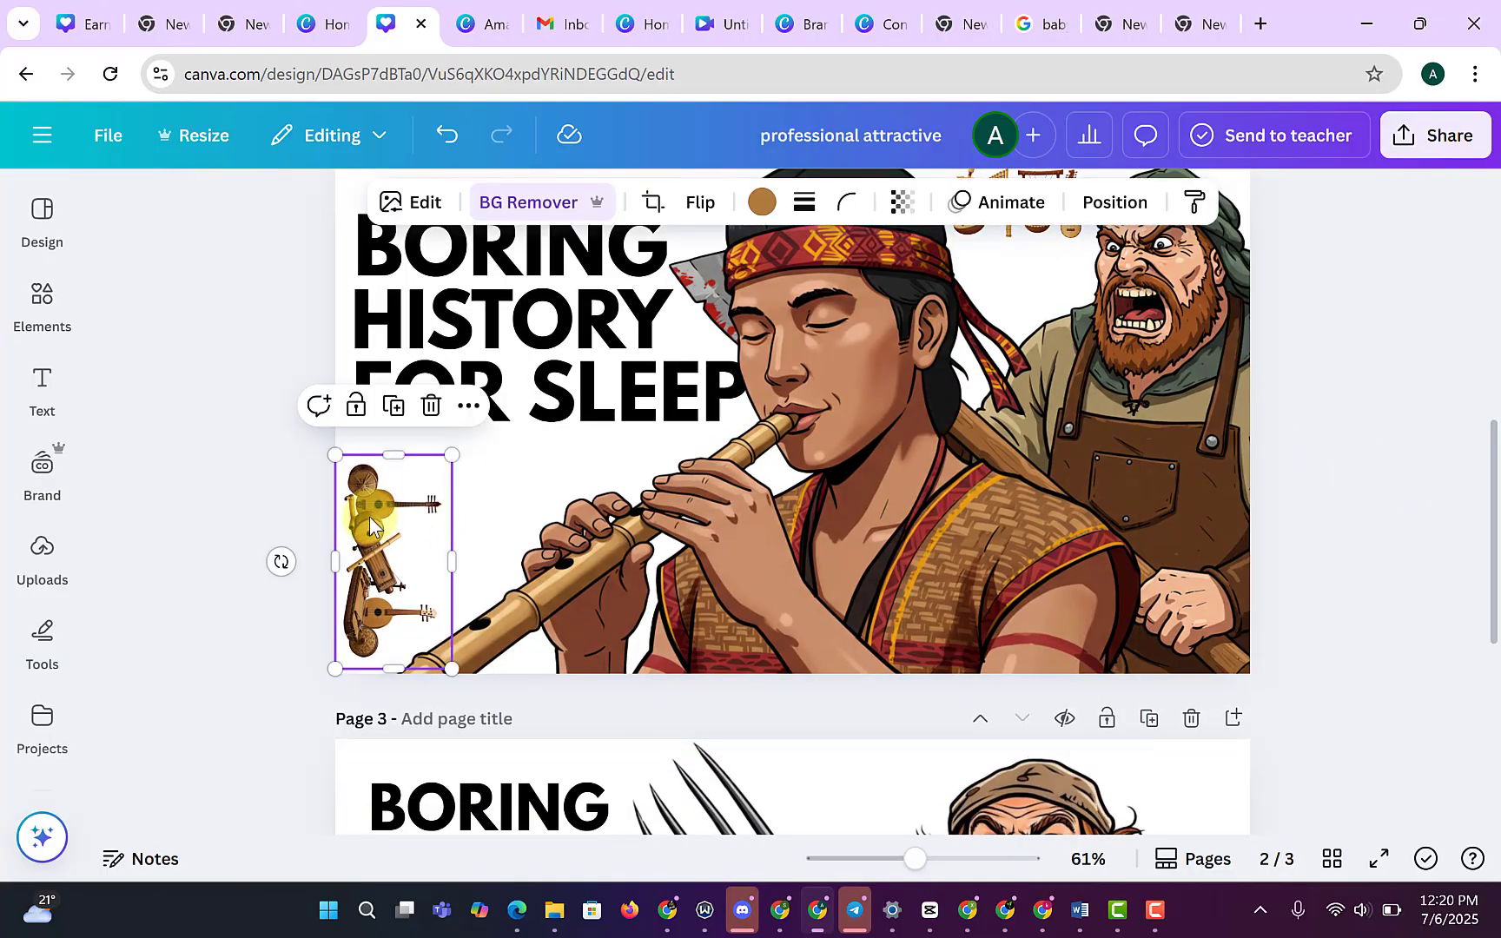
{"action": "left_click_drag", "start_coordinate": [369, 516], "coordinate": [393, 312]}
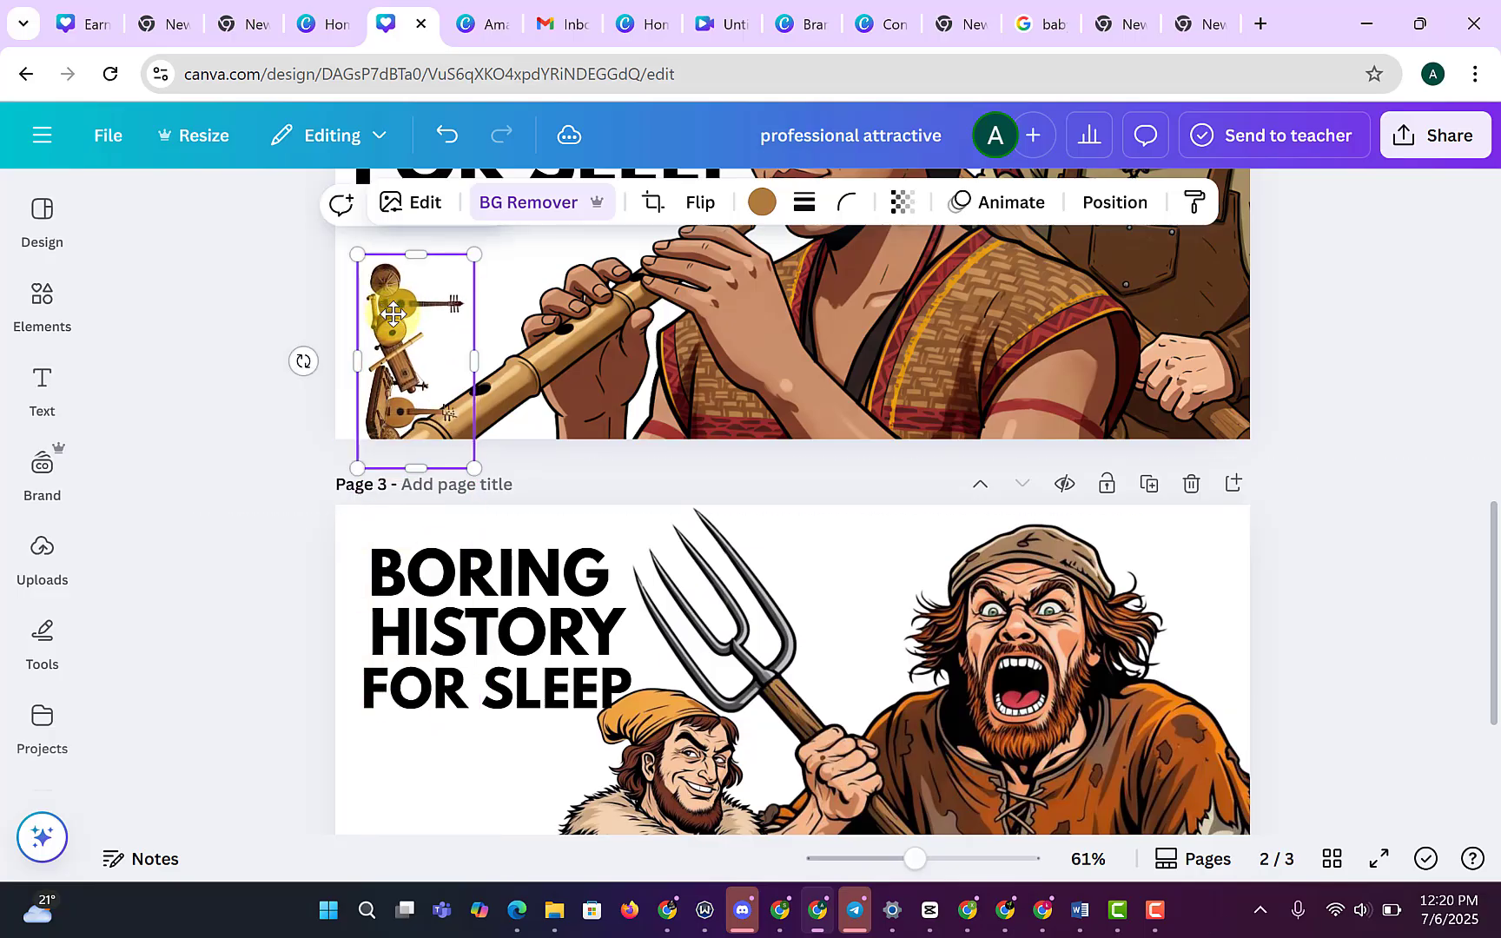
{"action": "right_click", "coordinate": [392, 312]}
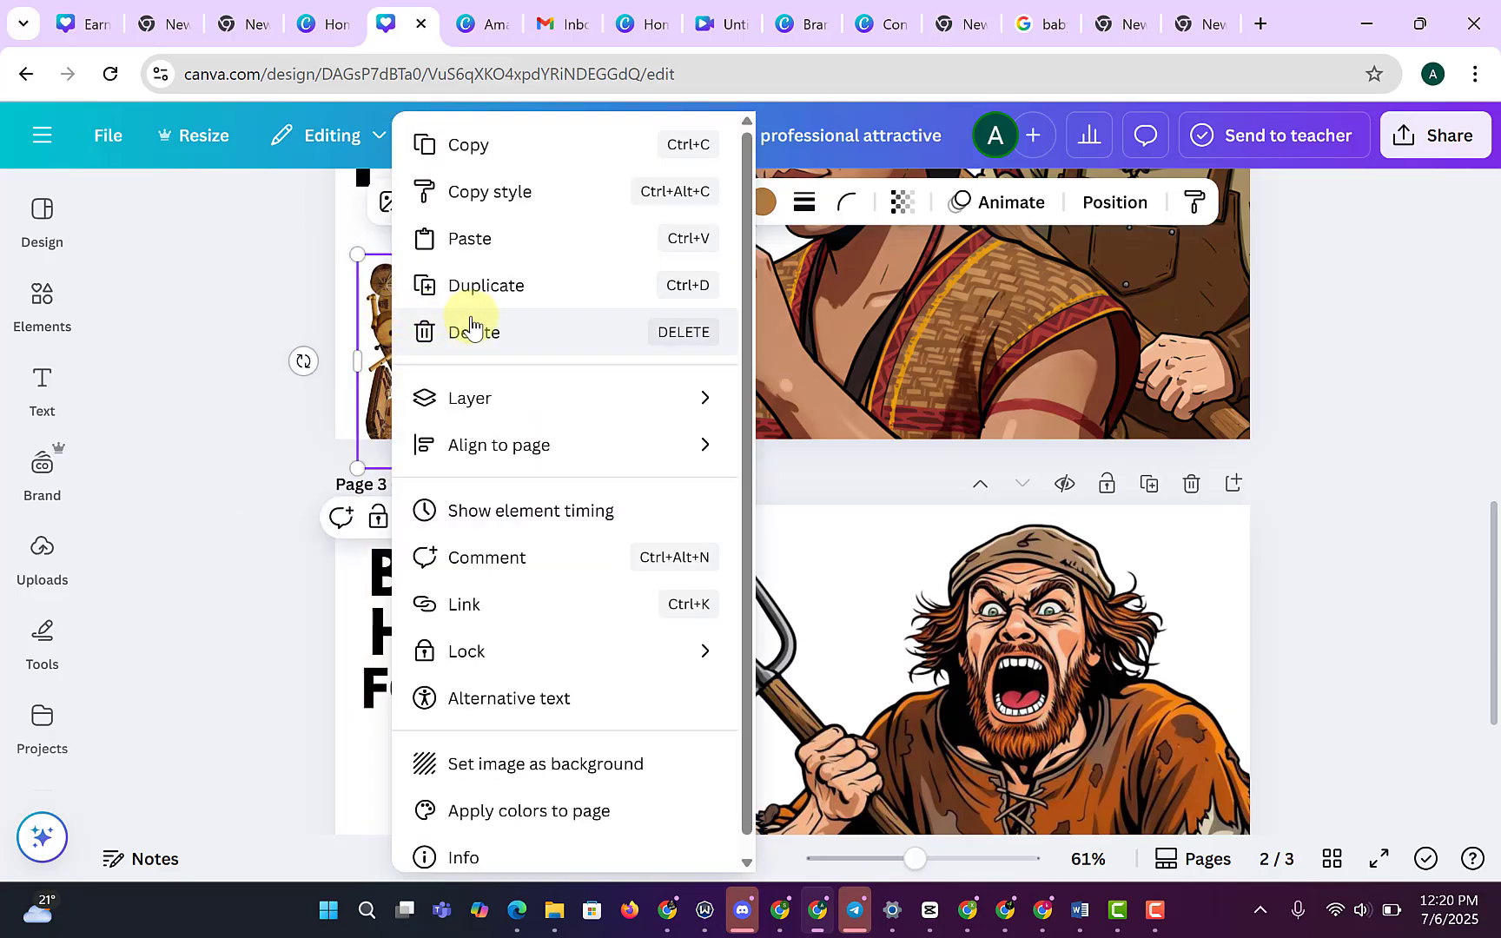
{"action": "left_click", "coordinate": [510, 161]}
Paste the instruments image onto page 3 and place it below the heading, between the page's left edge and the scribe.
{"action": "scroll", "coordinate": [467, 576], "scroll_direction": "down", "scroll_amount": 5}
{"action": "key", "text": "ctrl+v"}
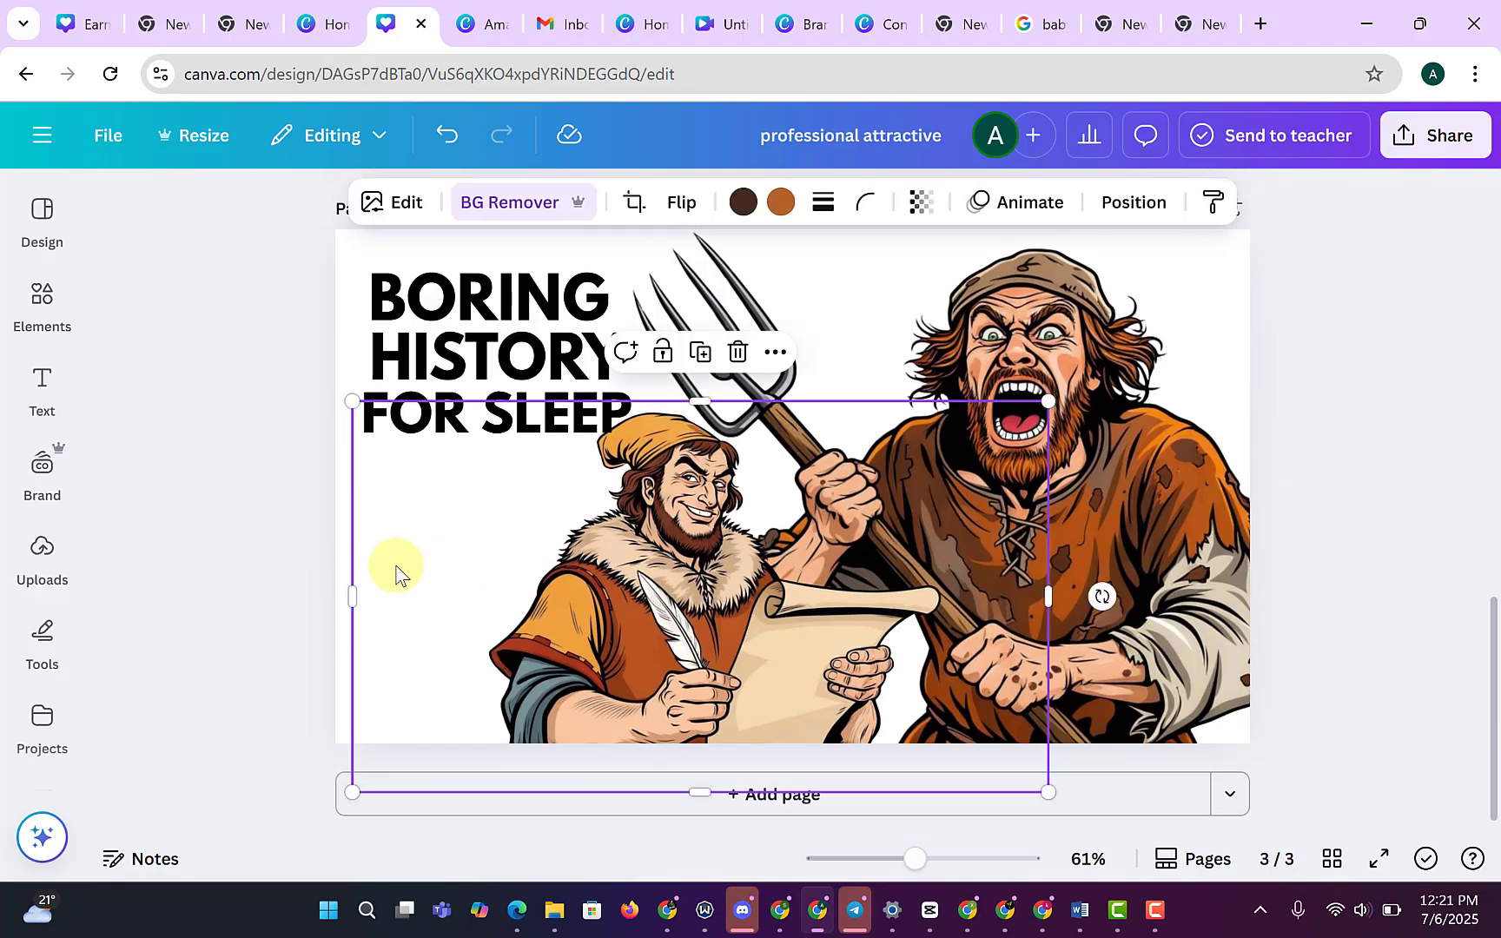
{"action": "left_click", "coordinate": [341, 525]}
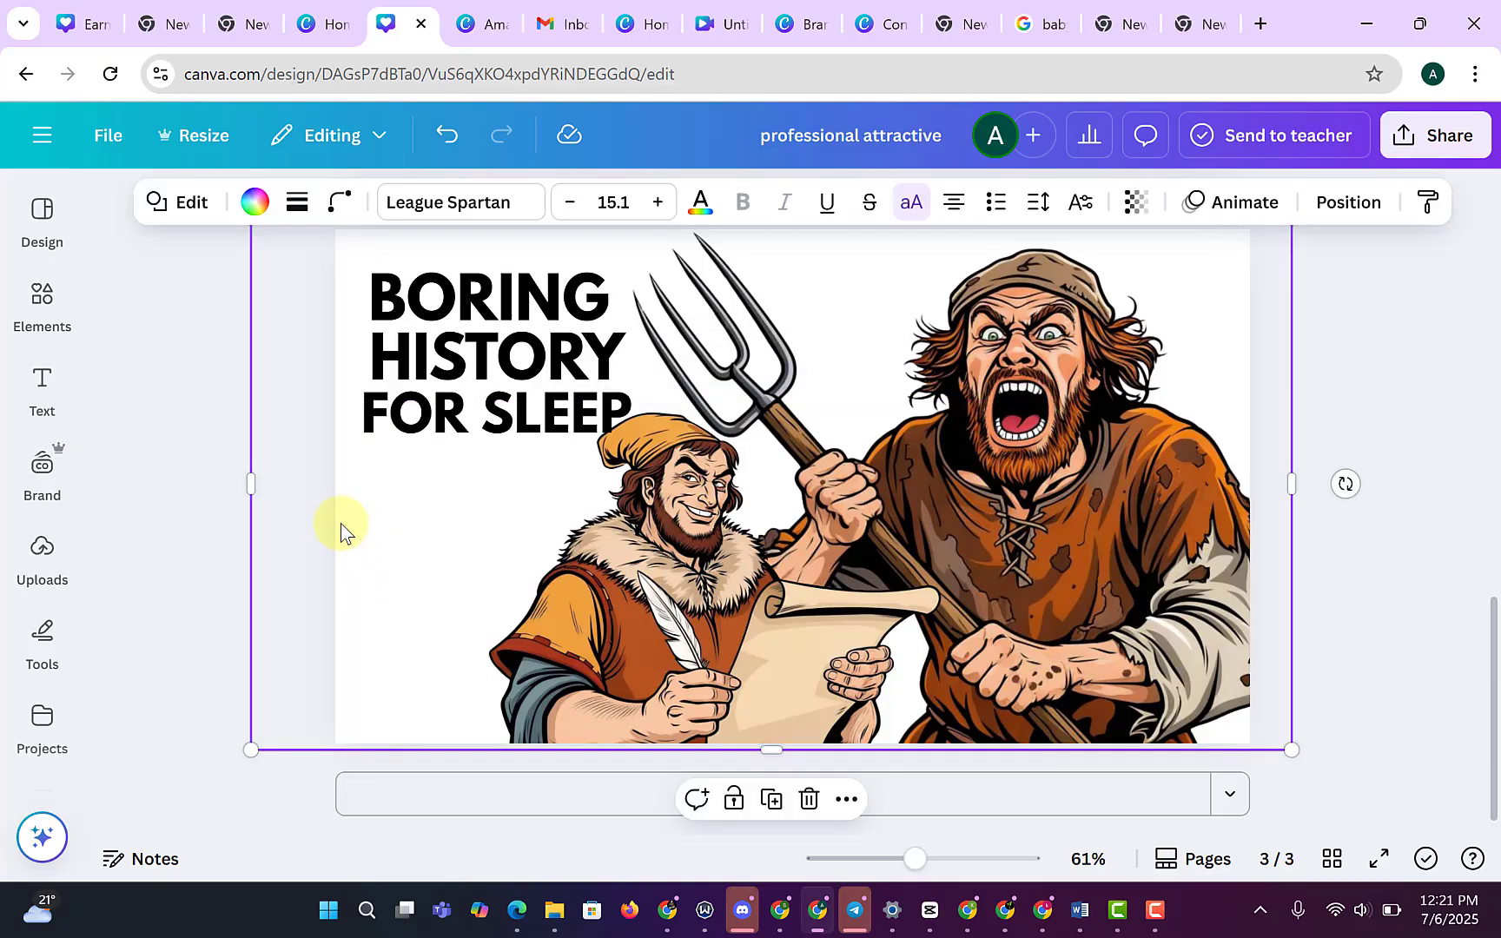
{"action": "left_click", "coordinate": [358, 537]}
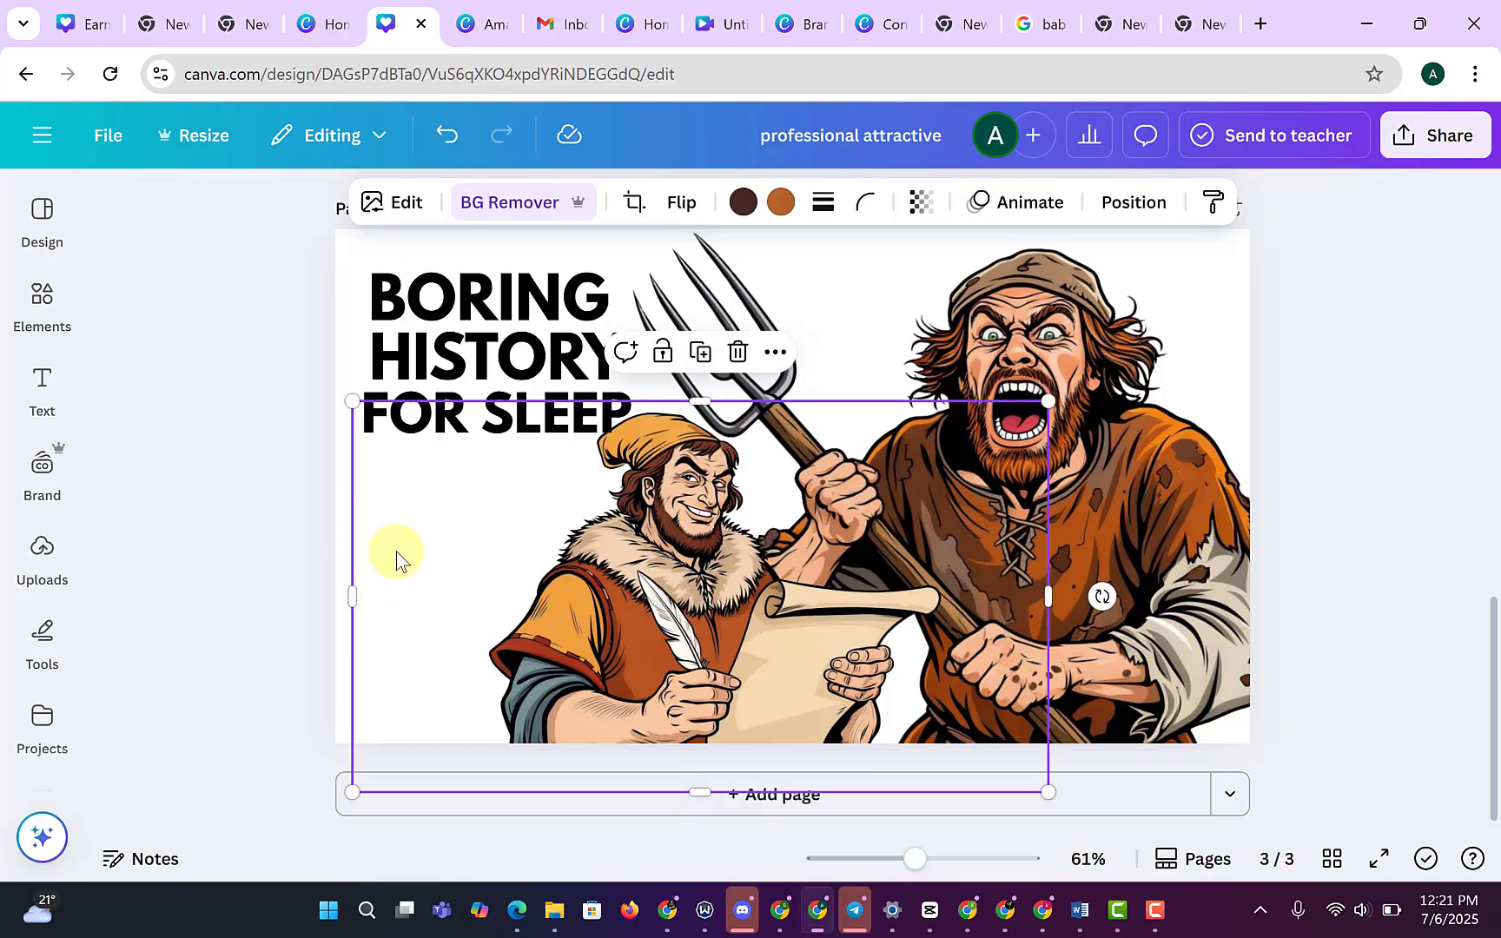
{"action": "key", "text": "ctrl+v"}
{"action": "left_click_drag", "start_coordinate": [408, 640], "coordinate": [467, 630]}
{"action": "left_click", "coordinate": [280, 465]}
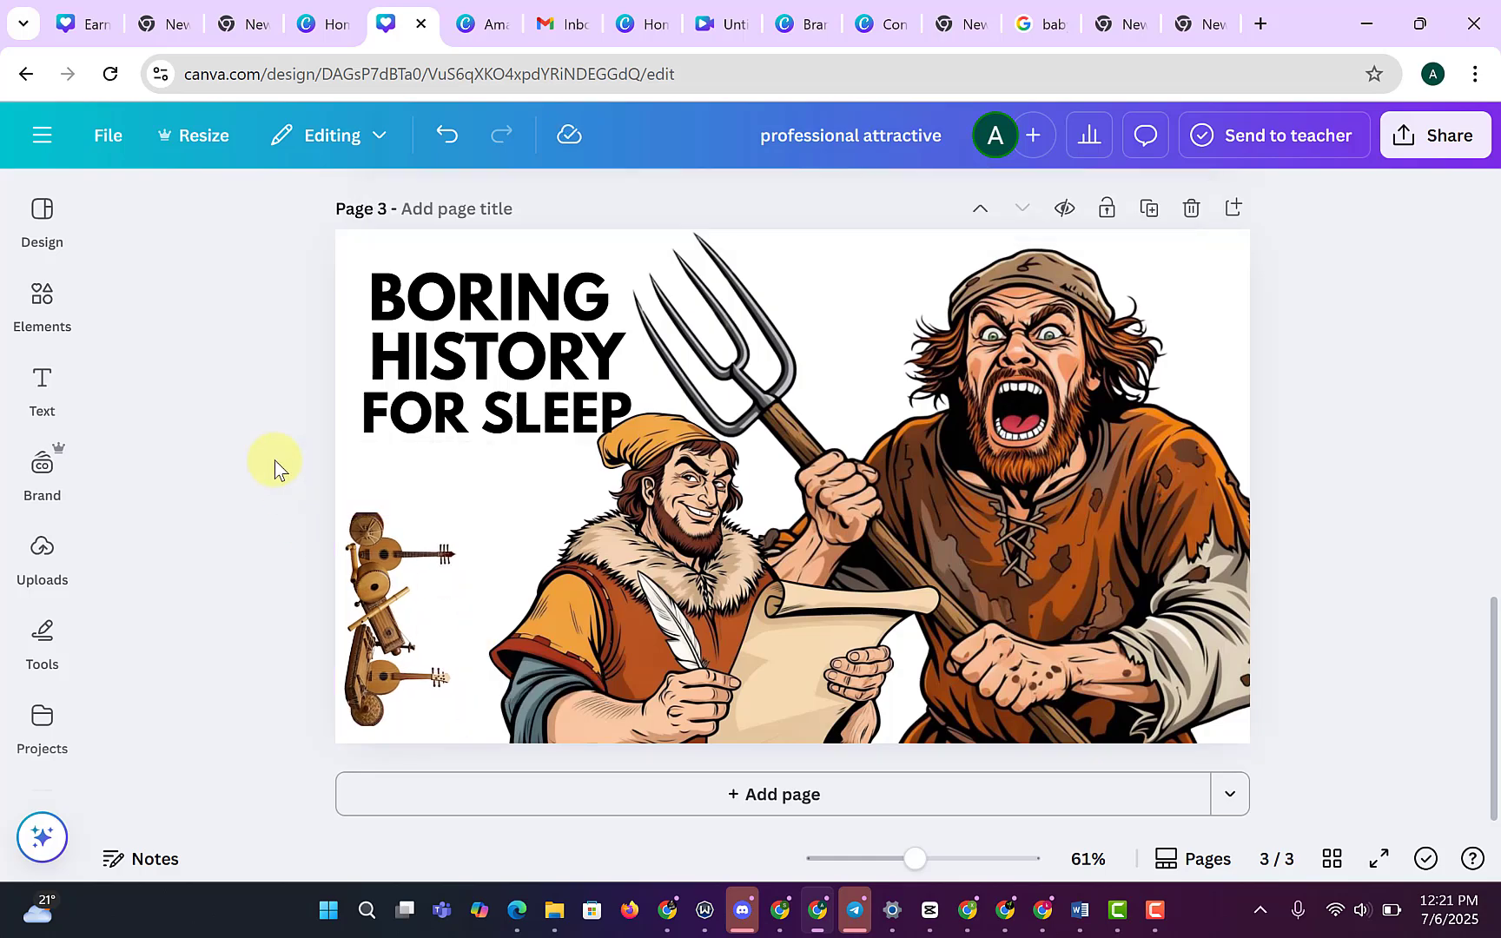
Move the heading on page 3 slightly down and left, and enlarge it until it reaches over the pitchfork and scribe's cap.
{"action": "scroll", "coordinate": [1333, 430], "scroll_direction": "up", "scroll_amount": 2}
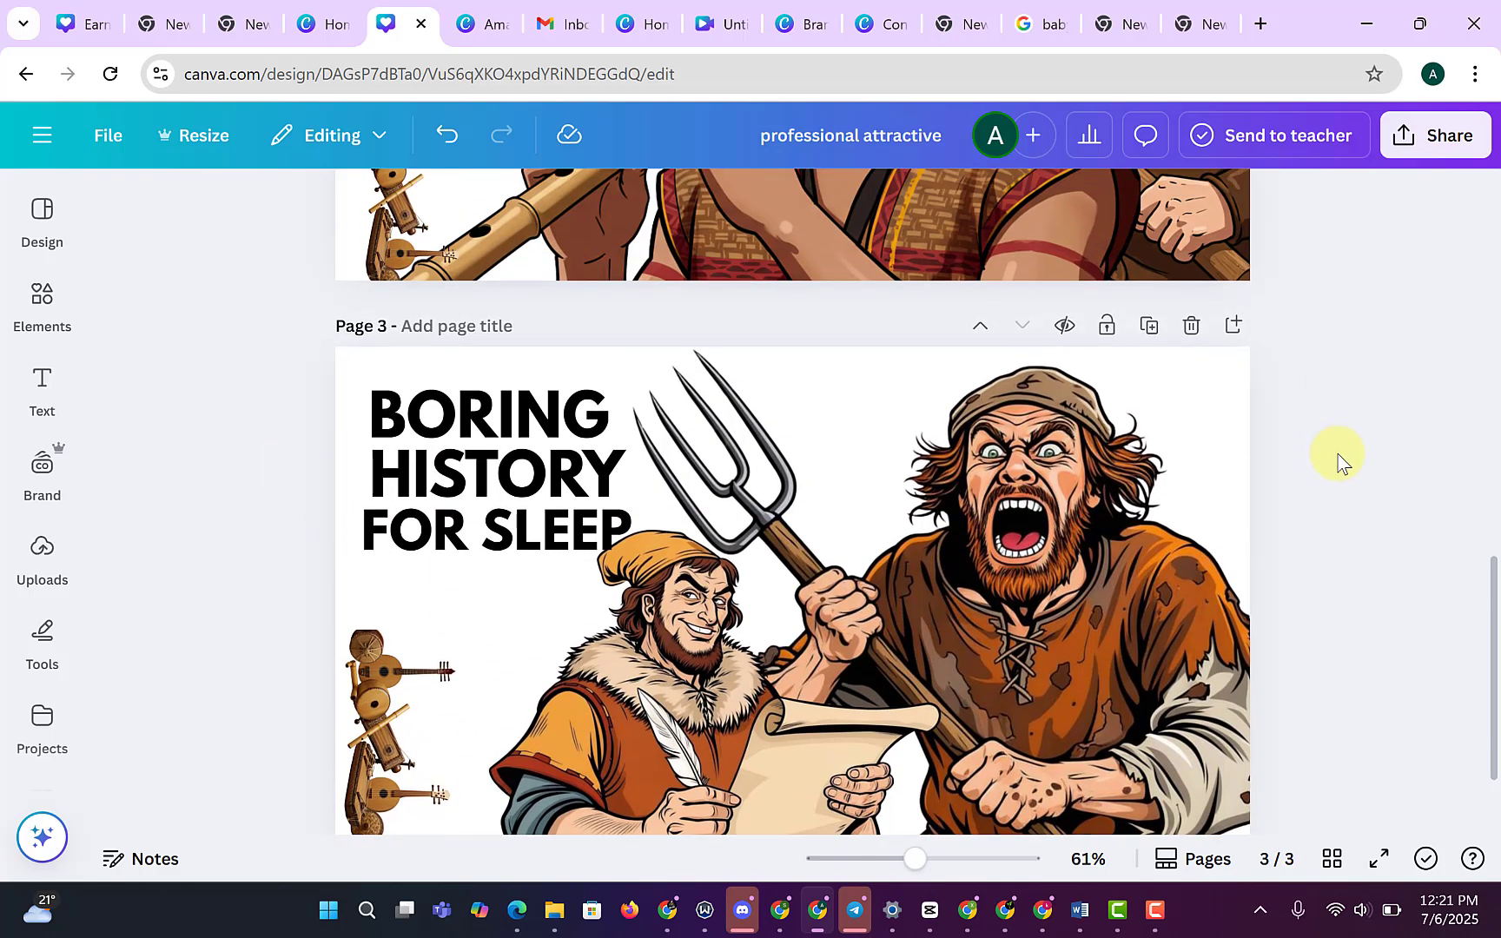
{"action": "scroll", "coordinate": [1338, 458], "scroll_direction": "down", "scroll_amount": 2}
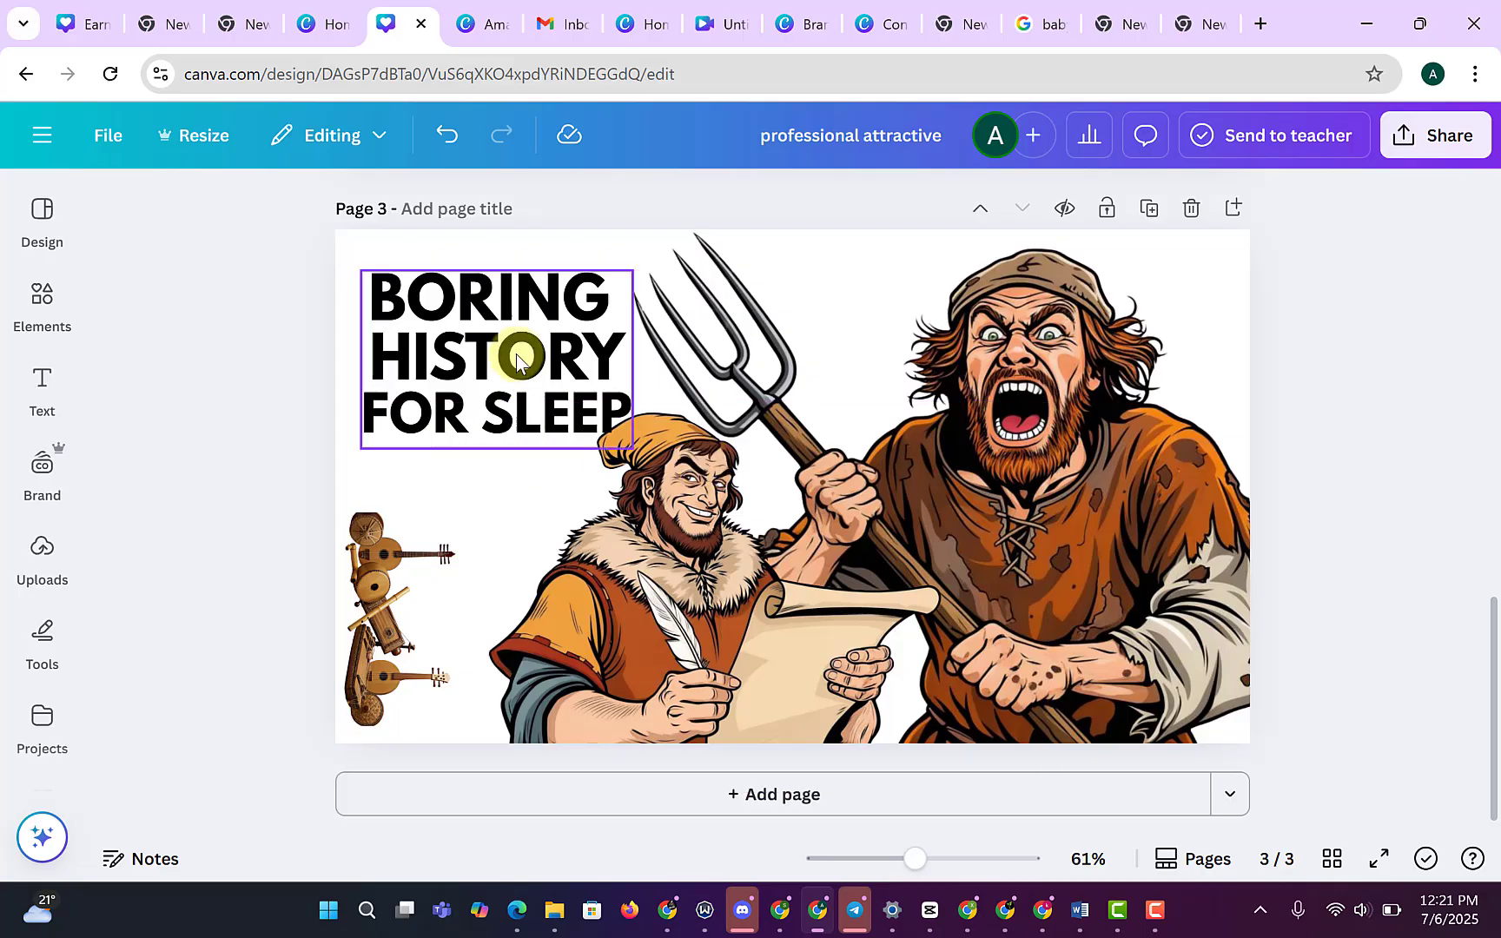
{"action": "left_click_drag", "start_coordinate": [519, 349], "coordinate": [493, 349]}
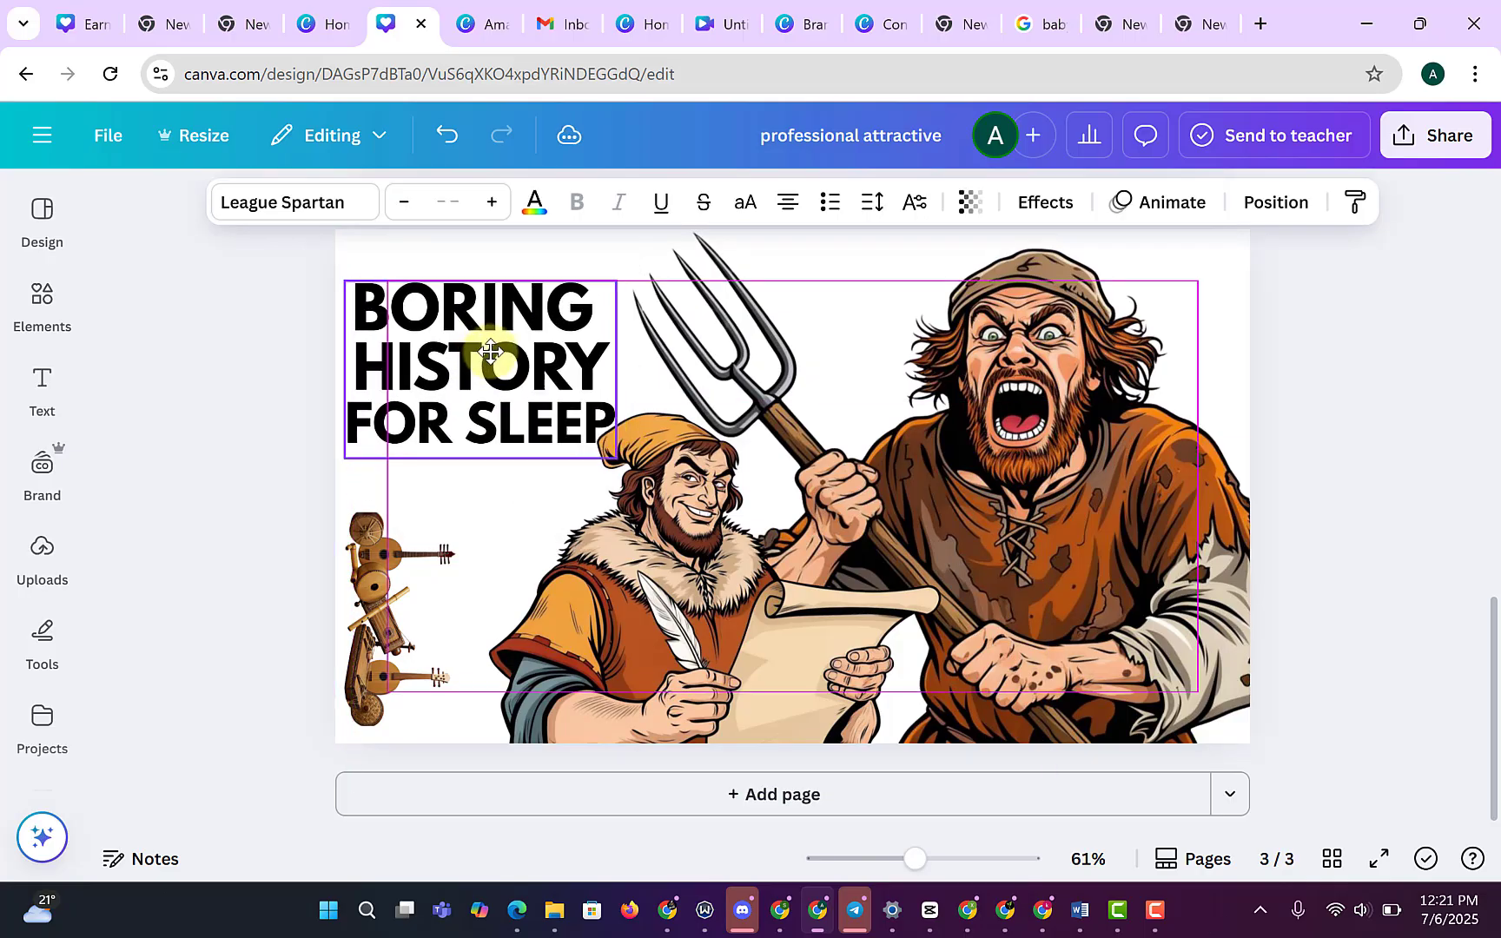
{"action": "left_click_drag", "start_coordinate": [613, 453], "coordinate": [667, 518]}
{"action": "left_click", "coordinate": [1359, 369]}
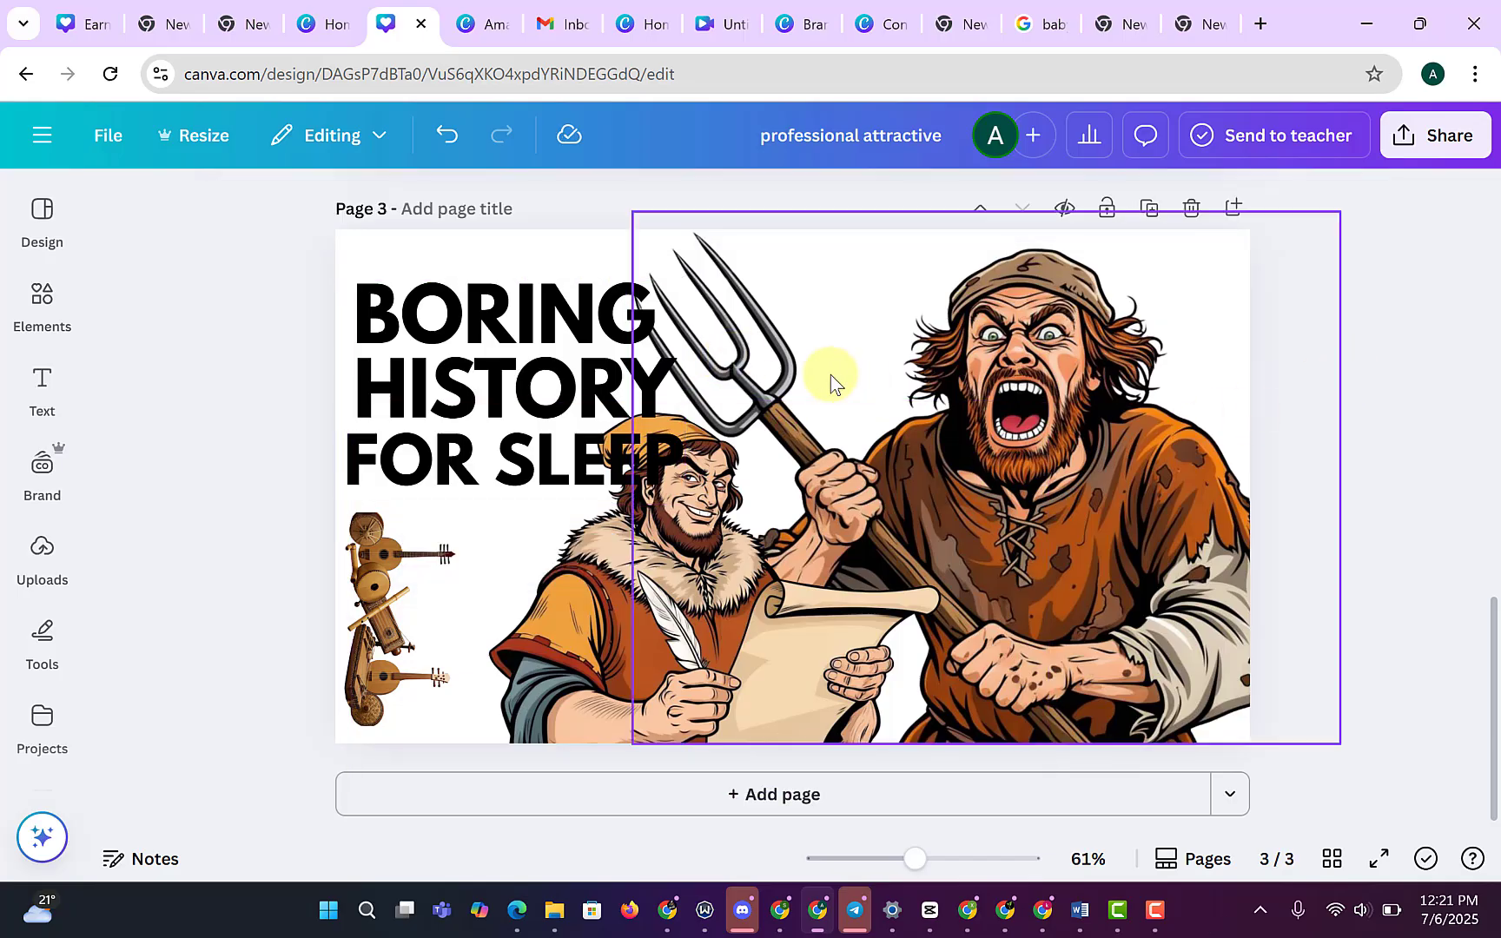
Shift the scribe and the pitchfork man slightly to the right to make more room for the enlarged heading.
{"action": "left_click_drag", "start_coordinate": [609, 576], "coordinate": [627, 581]}
{"action": "left_click", "coordinate": [1087, 398]}
{"action": "left_click_drag", "start_coordinate": [1060, 339], "coordinate": [1095, 348]}
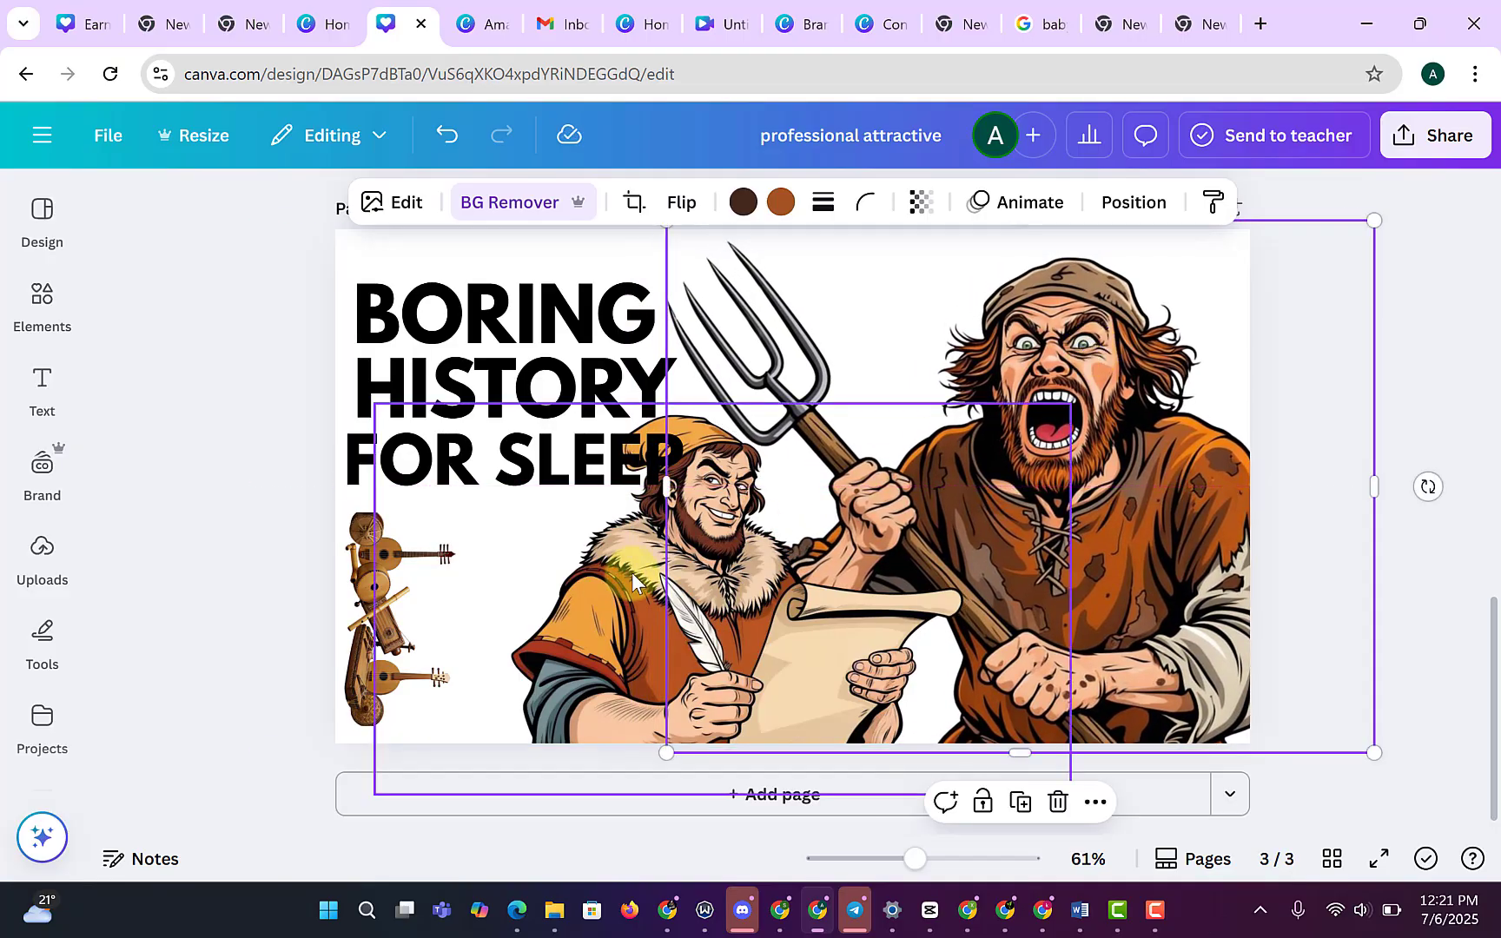
Move the heading's layer on page 3 below the scribe and above the pitchfork man, and deselect it.
{"action": "left_click", "coordinate": [520, 323]}
{"action": "left_click", "coordinate": [1277, 202]}
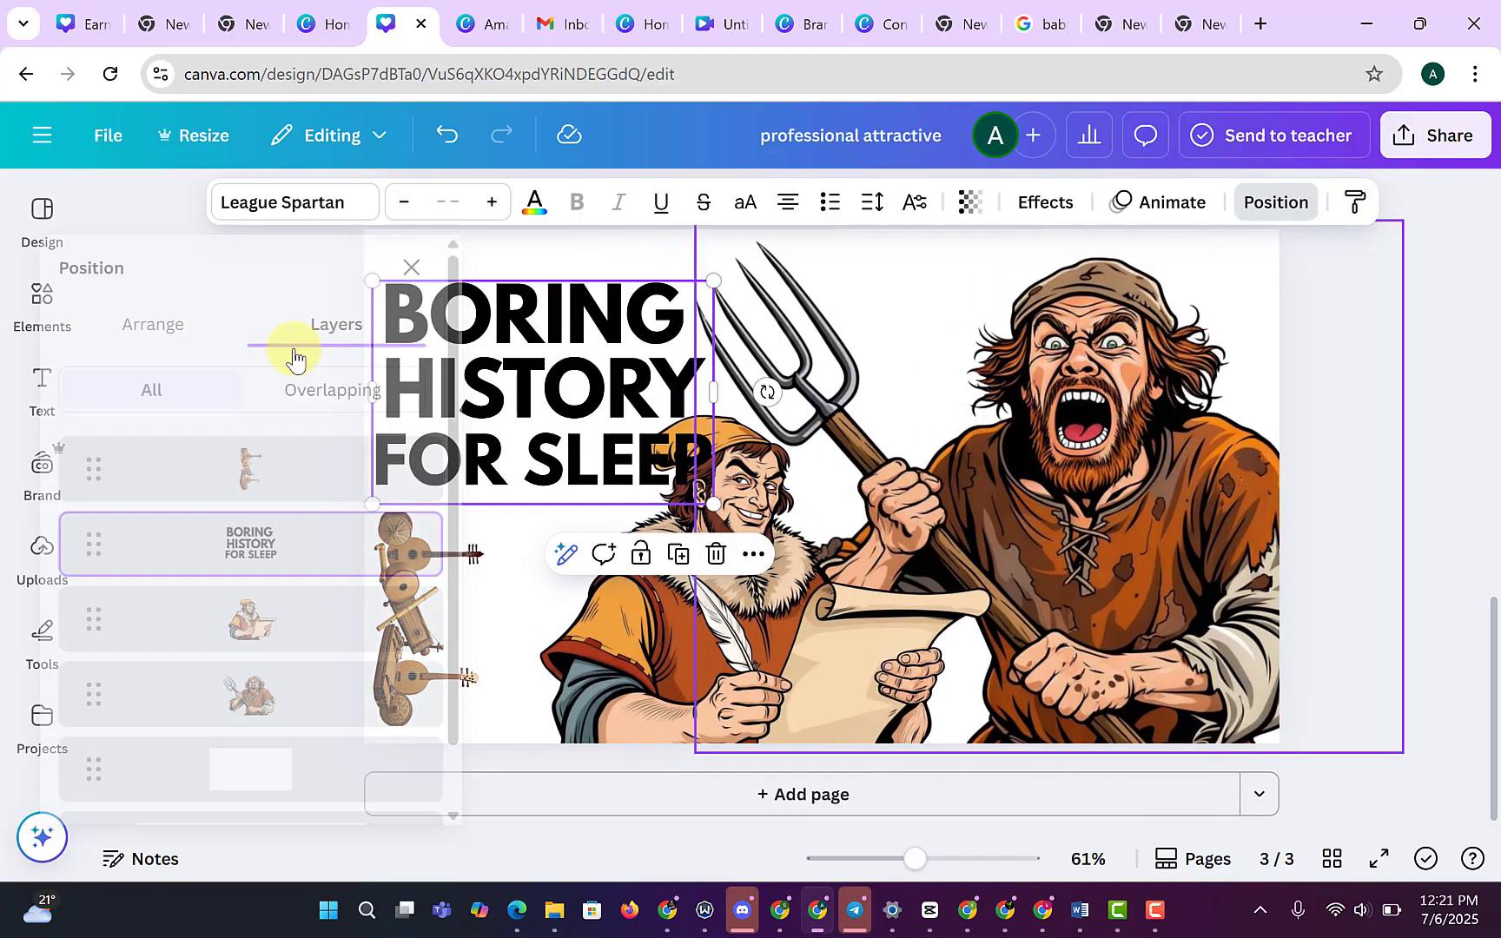
{"action": "left_click_drag", "start_coordinate": [294, 532], "coordinate": [311, 618]}
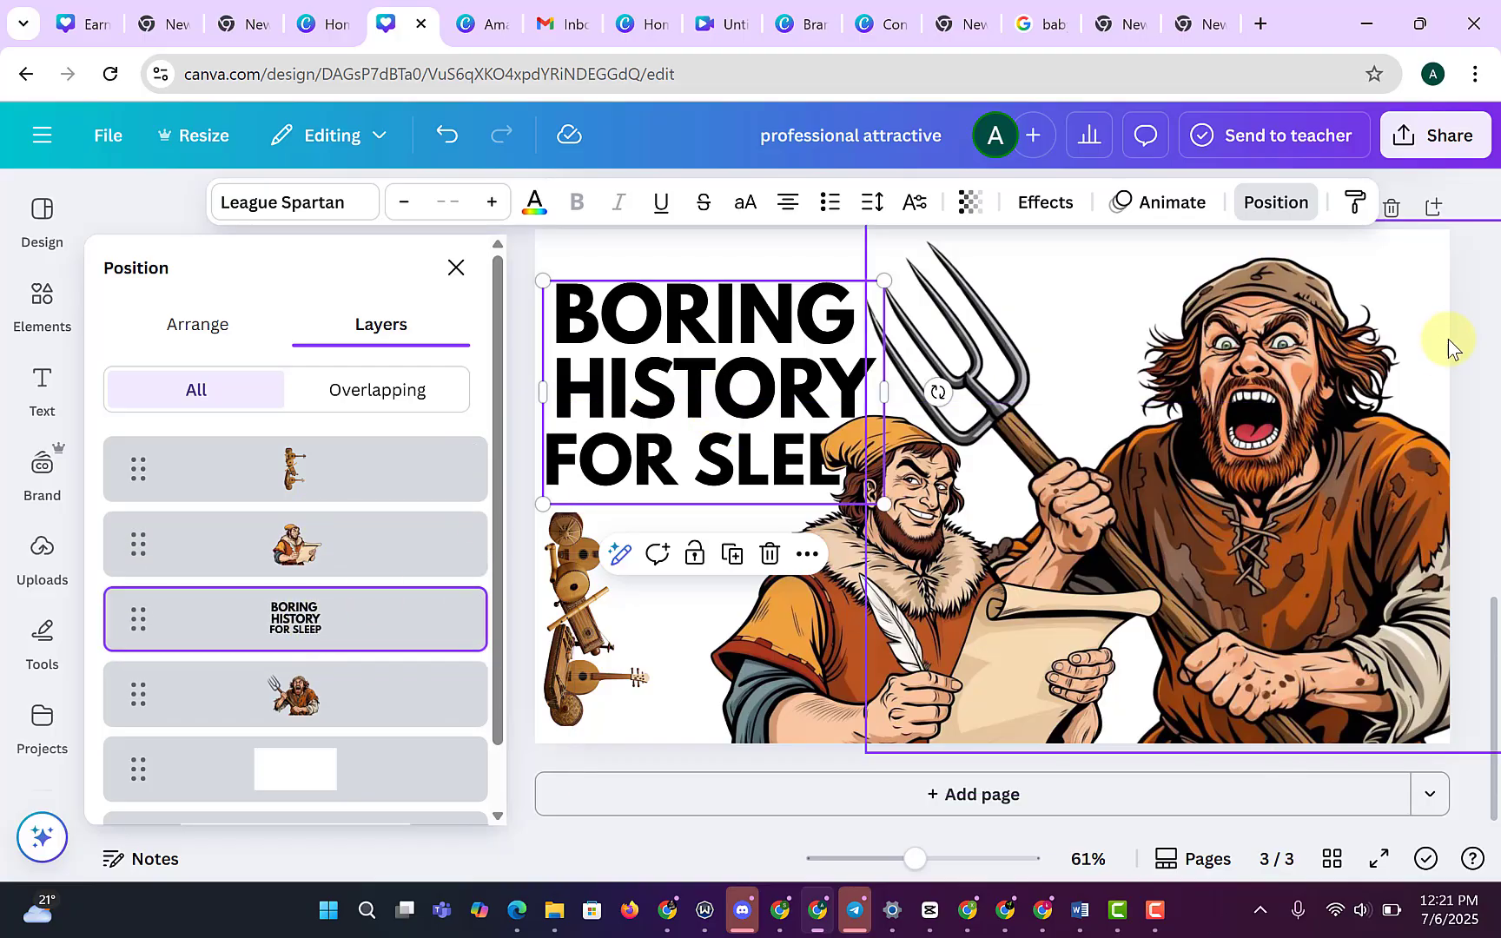
{"action": "scroll", "coordinate": [1460, 304], "scroll_direction": "up", "scroll_amount": 3}
{"action": "scroll", "coordinate": [1453, 417], "scroll_direction": "down", "scroll_amount": 3}
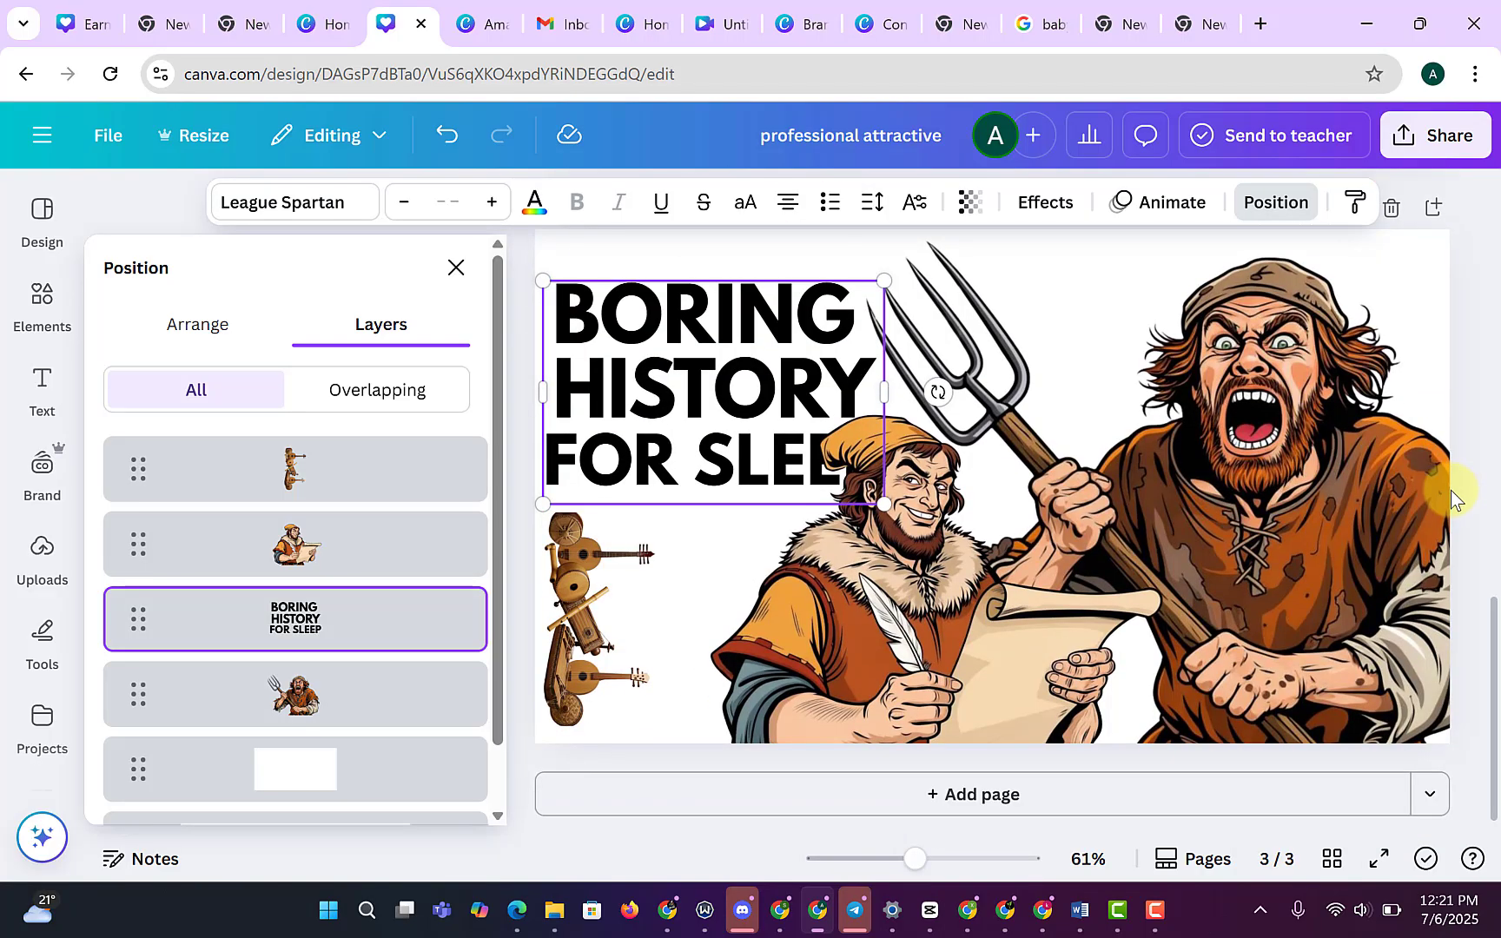
{"action": "key", "text": "Escape"}
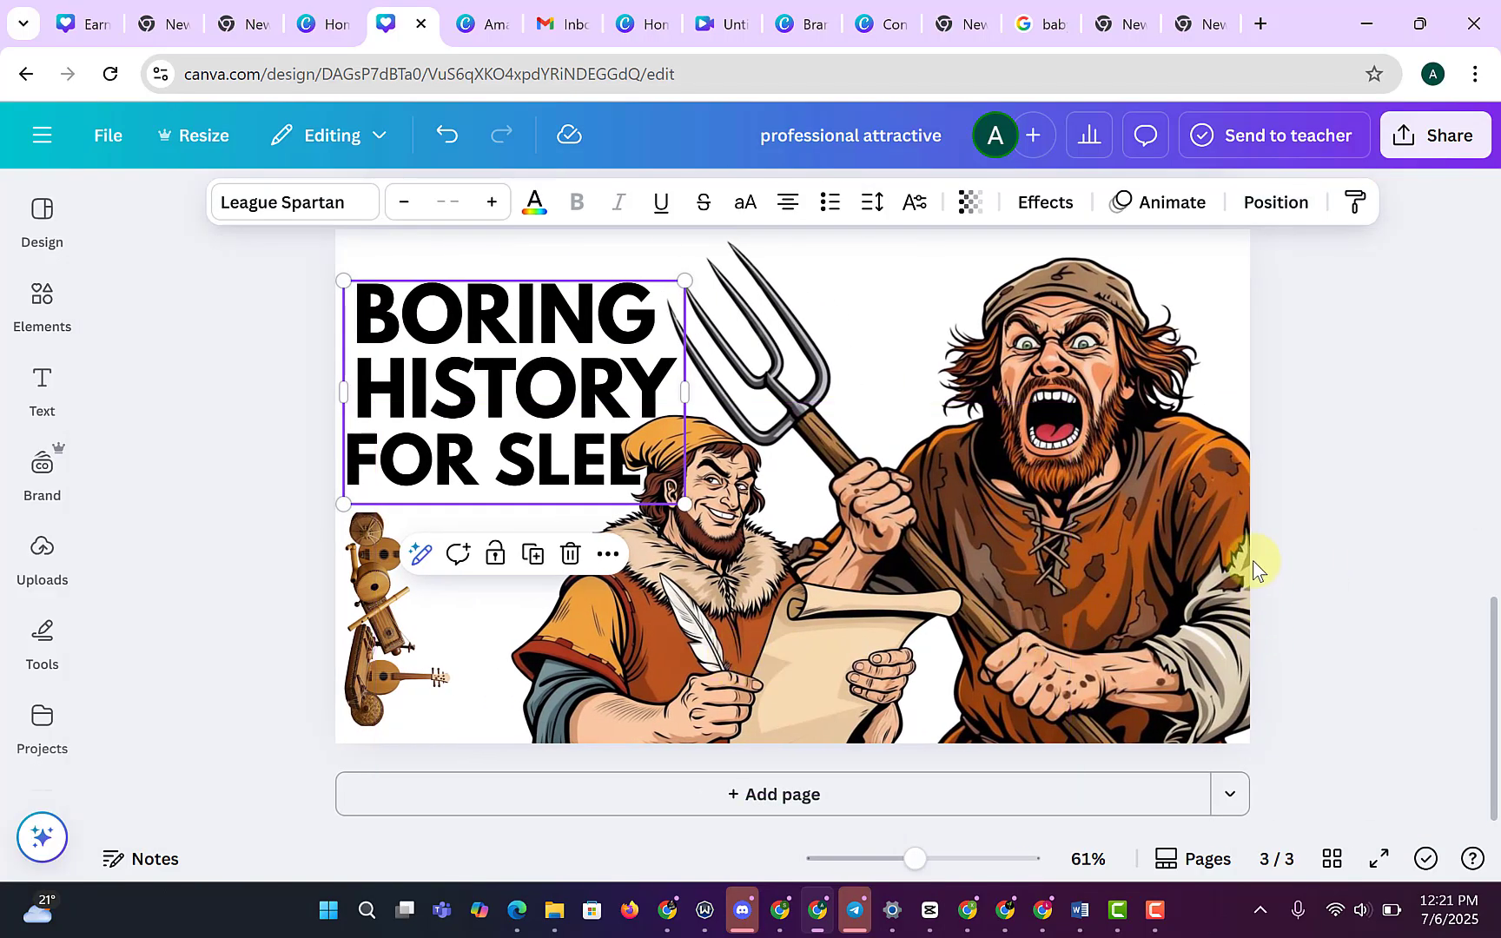
{"action": "left_click", "coordinate": [1350, 462]}
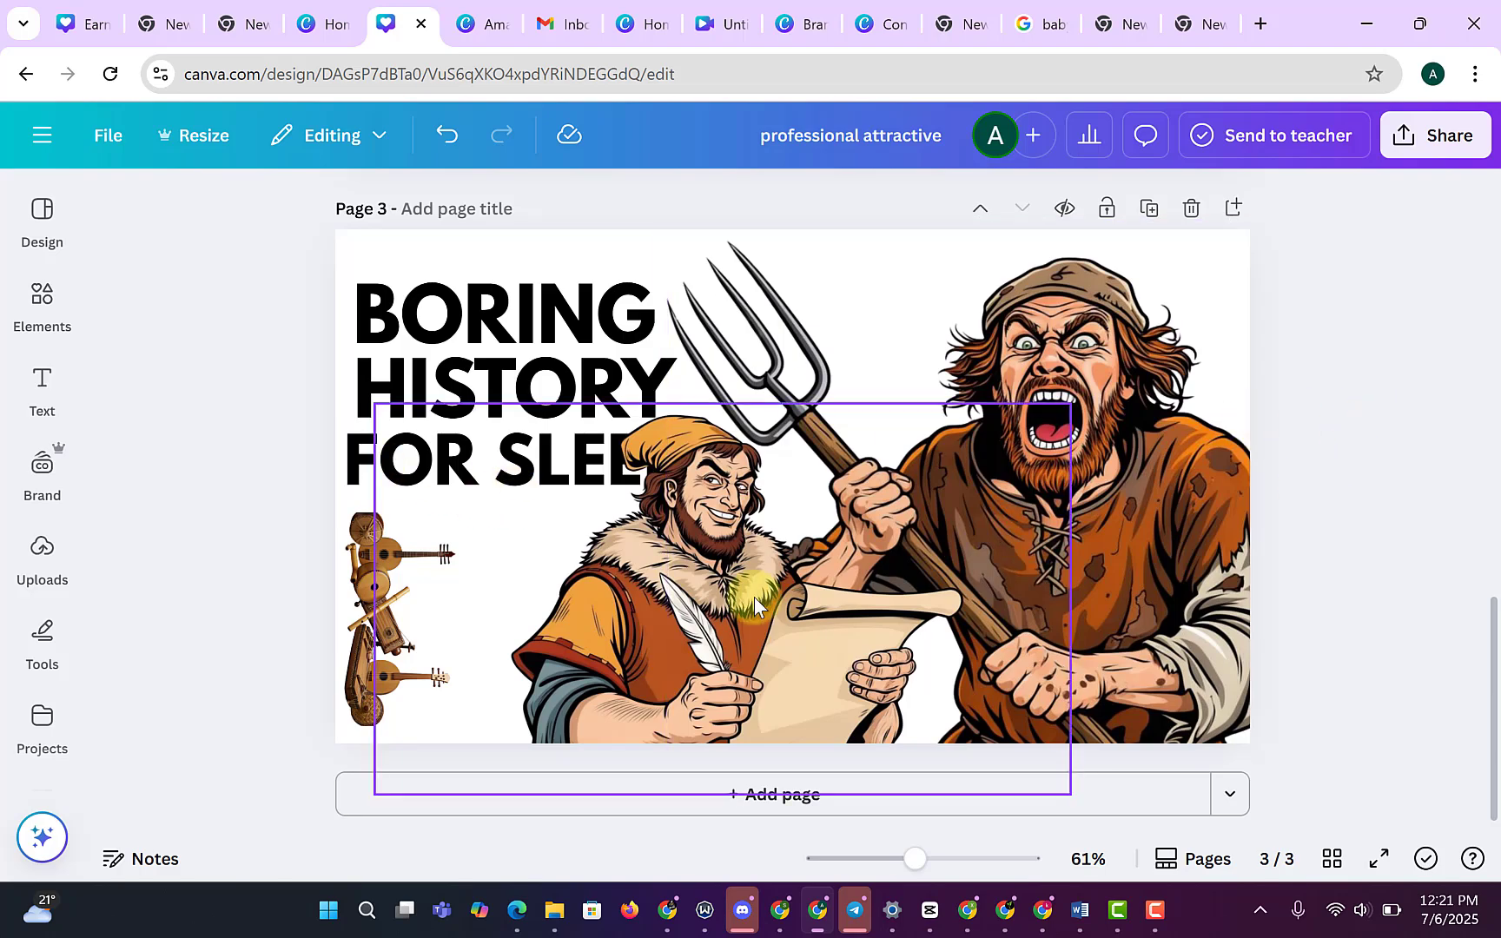
Nudge the scribe on page 3 slightly to the right to uncover more of the word SLEEP.
{"action": "left_click_drag", "start_coordinate": [714, 597], "coordinate": [724, 597]}
{"action": "left_click", "coordinate": [1352, 367]}
{"action": "scroll", "coordinate": [1355, 425], "scroll_direction": "up", "scroll_amount": 2}
{"action": "scroll", "coordinate": [1353, 430], "scroll_direction": "down", "scroll_amount": 2}
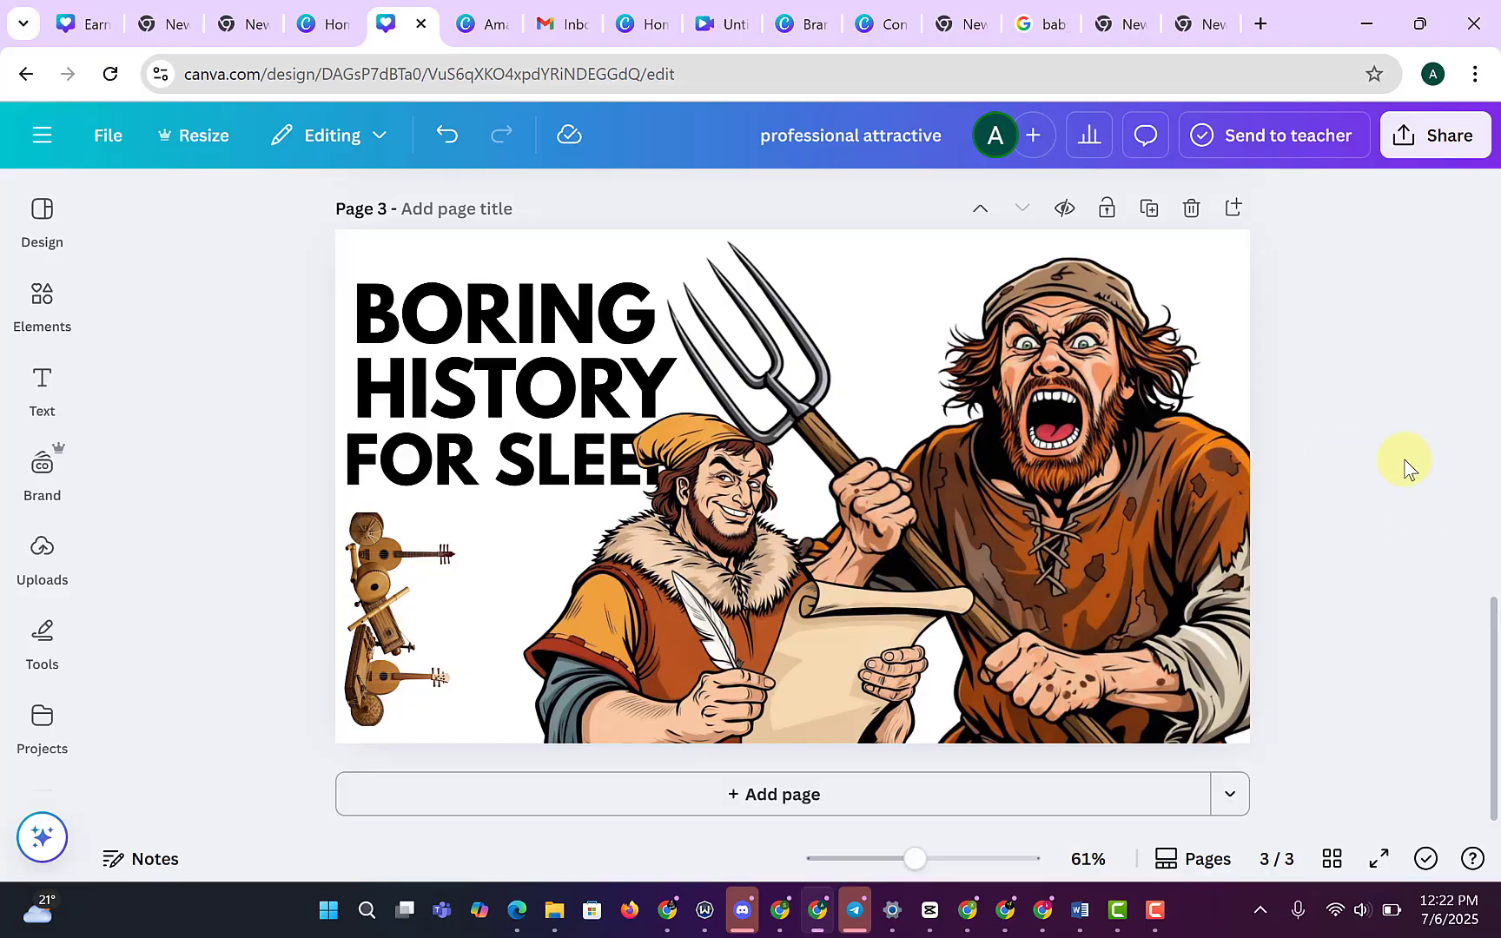
Hide page 2 of the design and return to page 3.
{"action": "scroll", "coordinate": [1408, 465], "scroll_direction": "up", "scroll_amount": 5}
{"action": "scroll", "coordinate": [1362, 519], "scroll_direction": "up", "scroll_amount": 4}
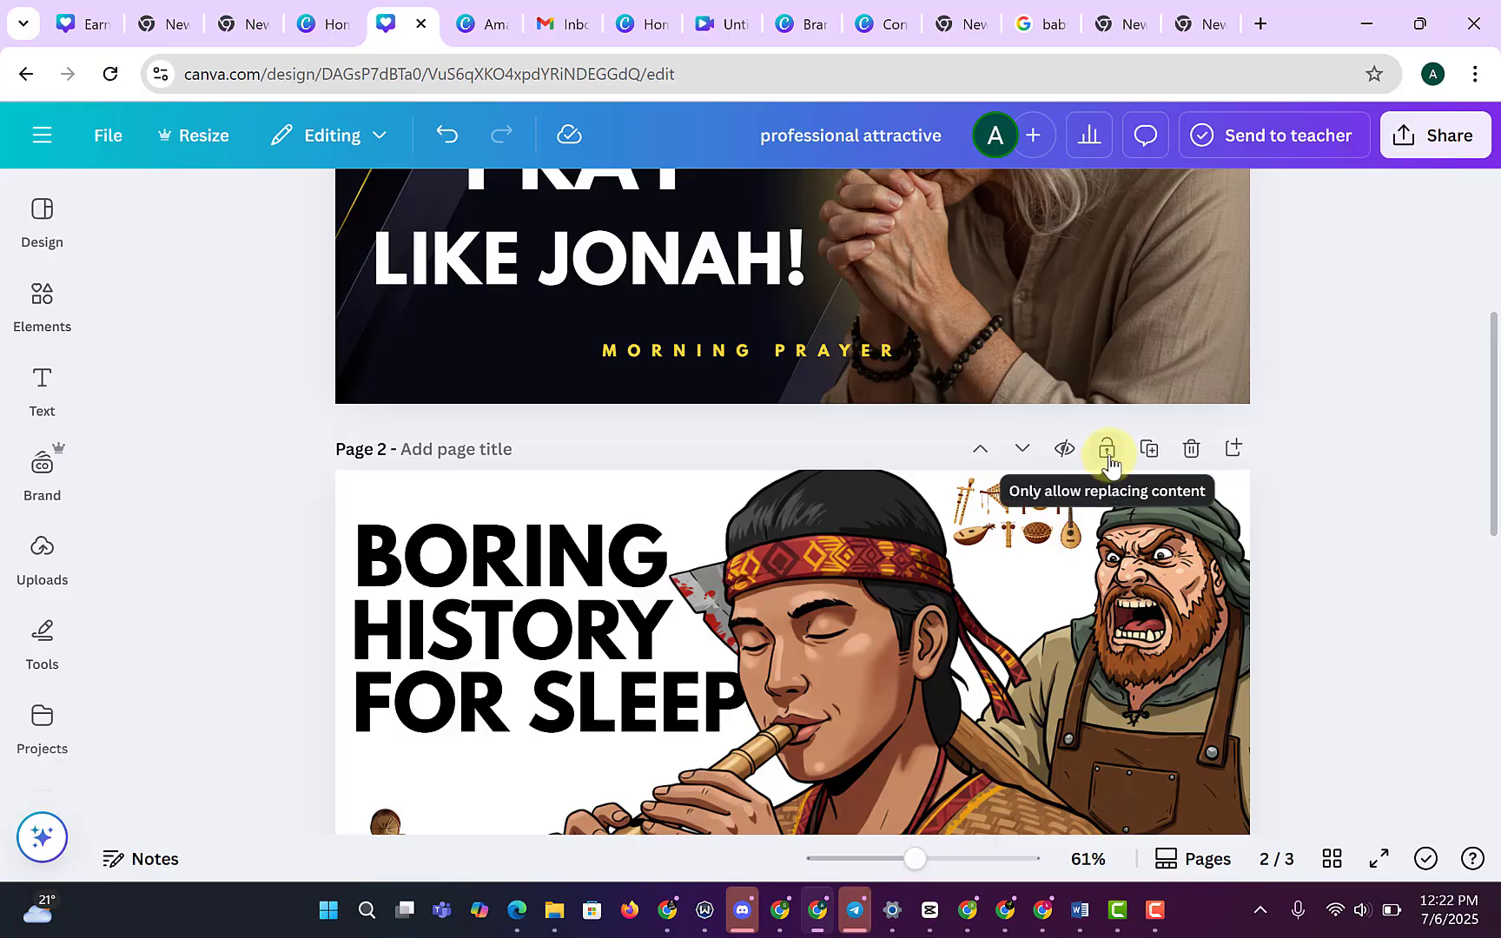
{"action": "left_click", "coordinate": [1064, 449]}
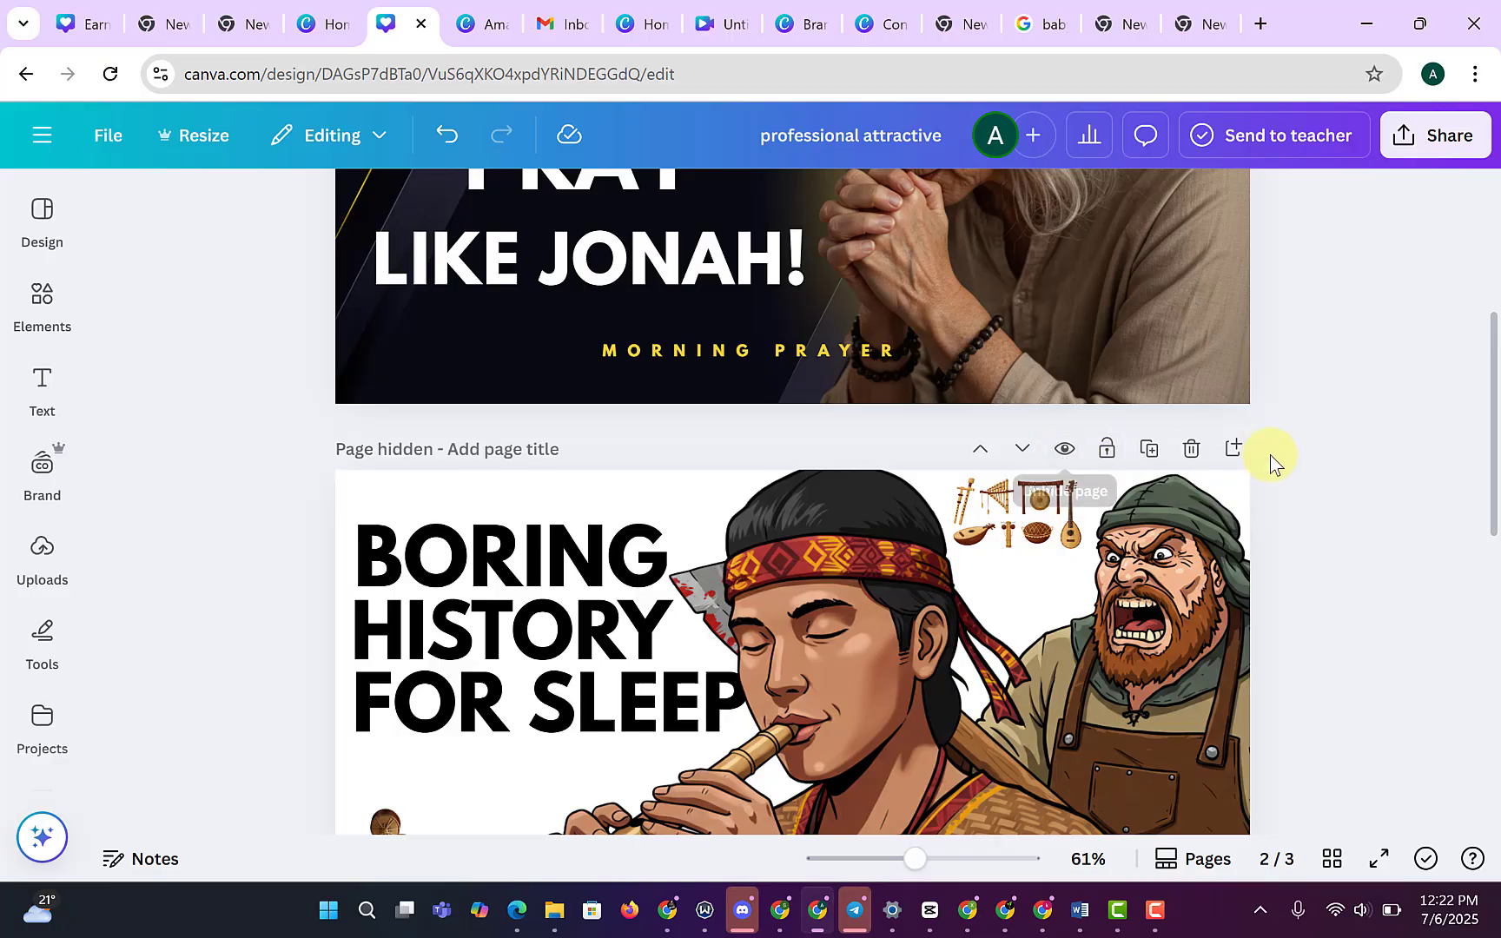
{"action": "scroll", "coordinate": [1271, 457], "scroll_direction": "down", "scroll_amount": 8}
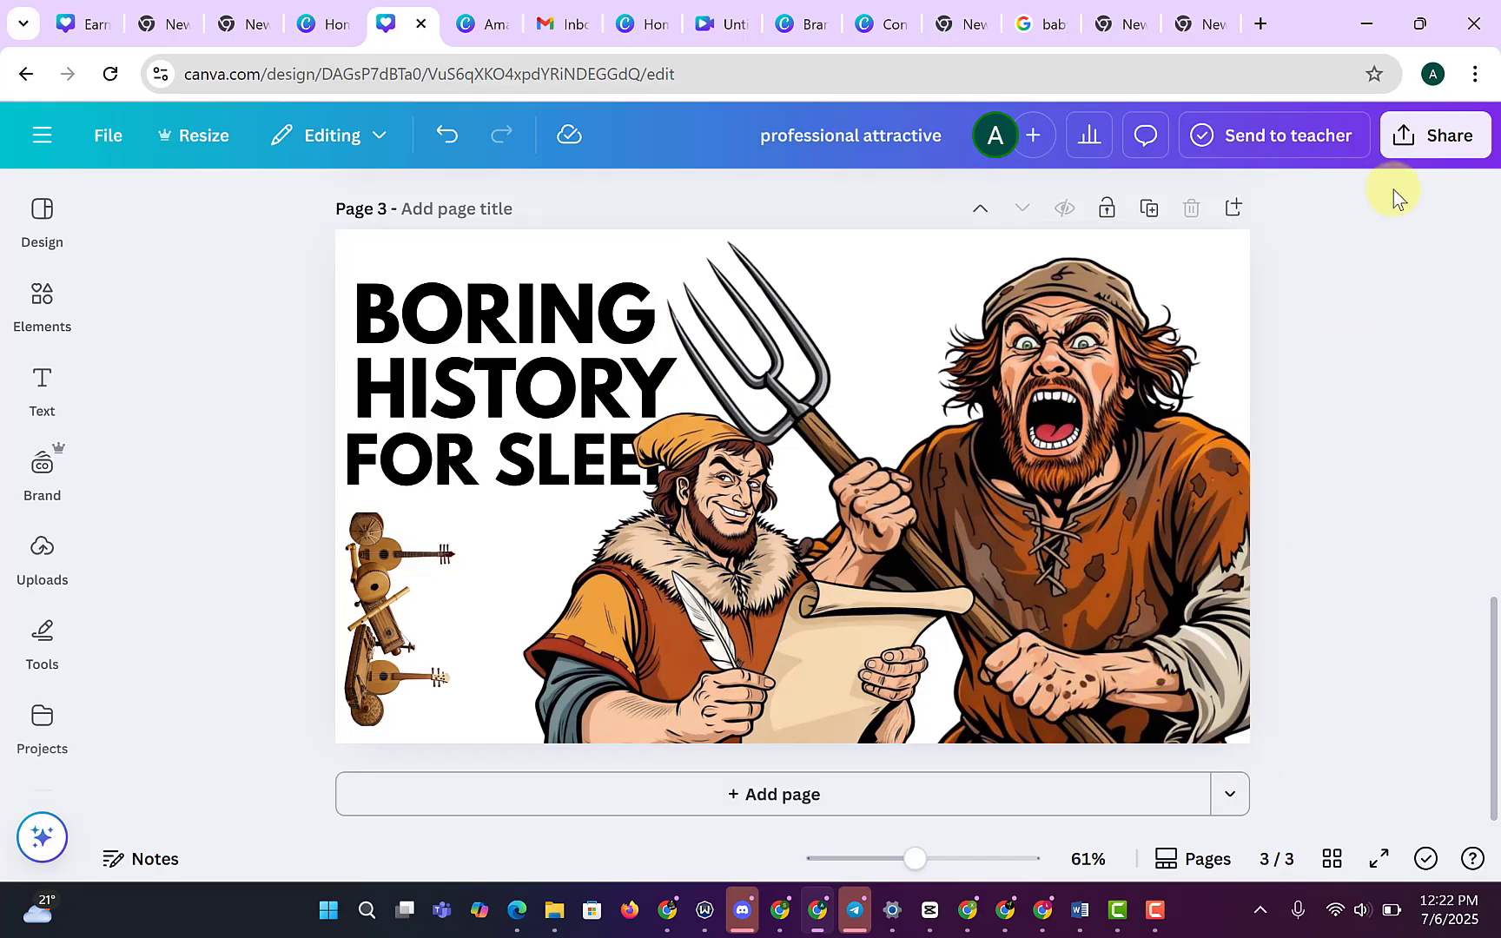
Download the design as a PNG.
{"action": "left_click", "coordinate": [1412, 135]}
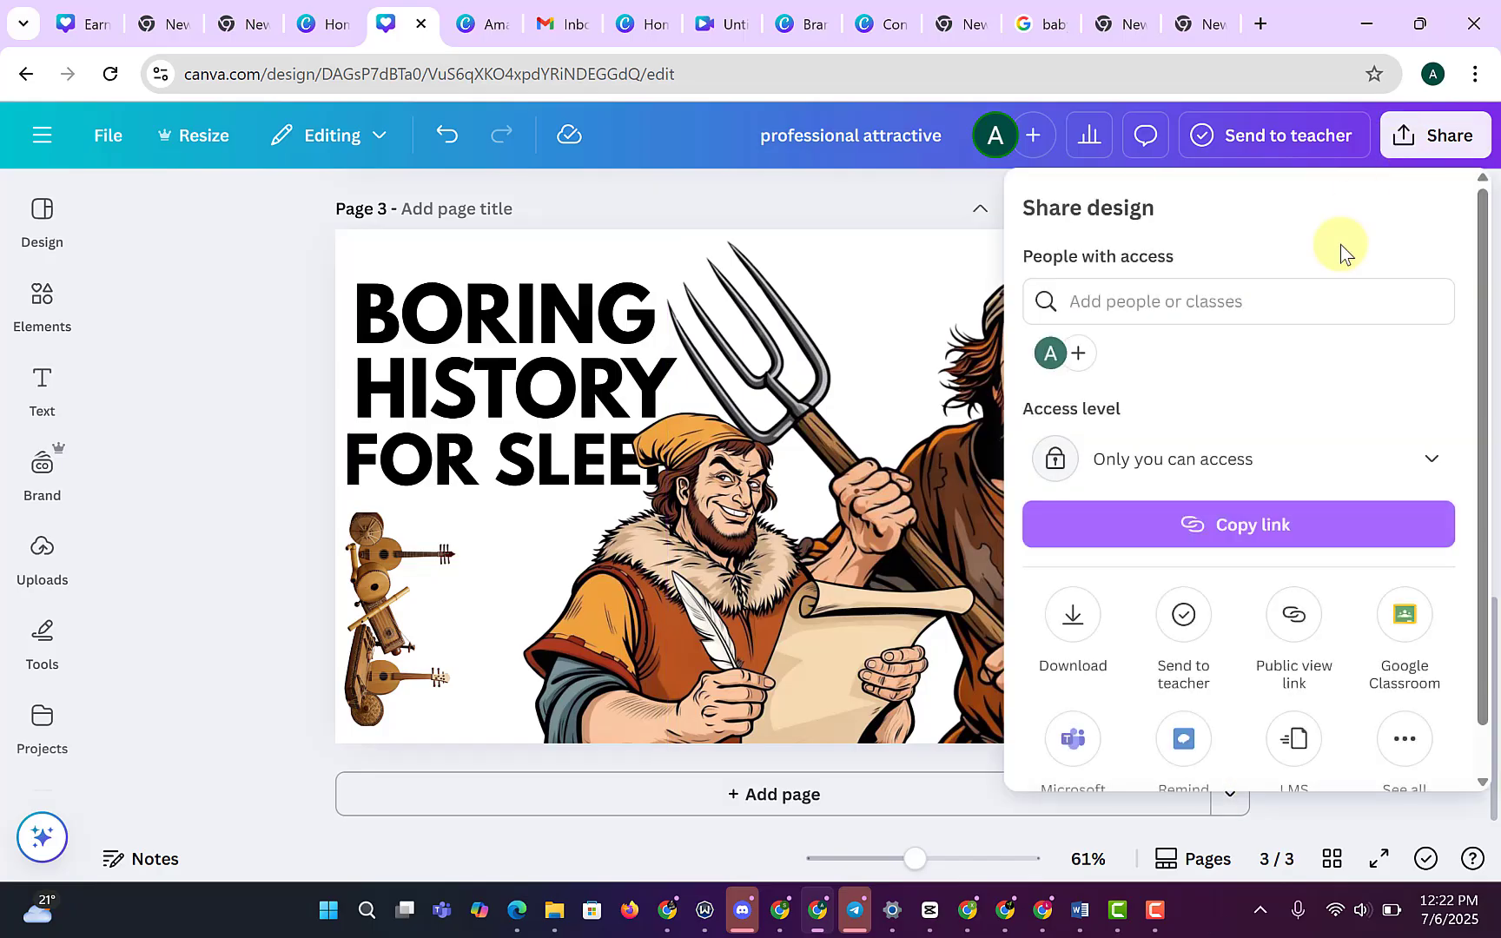
{"action": "left_click", "coordinate": [1072, 619]}
{"action": "left_click", "coordinate": [1144, 766]}
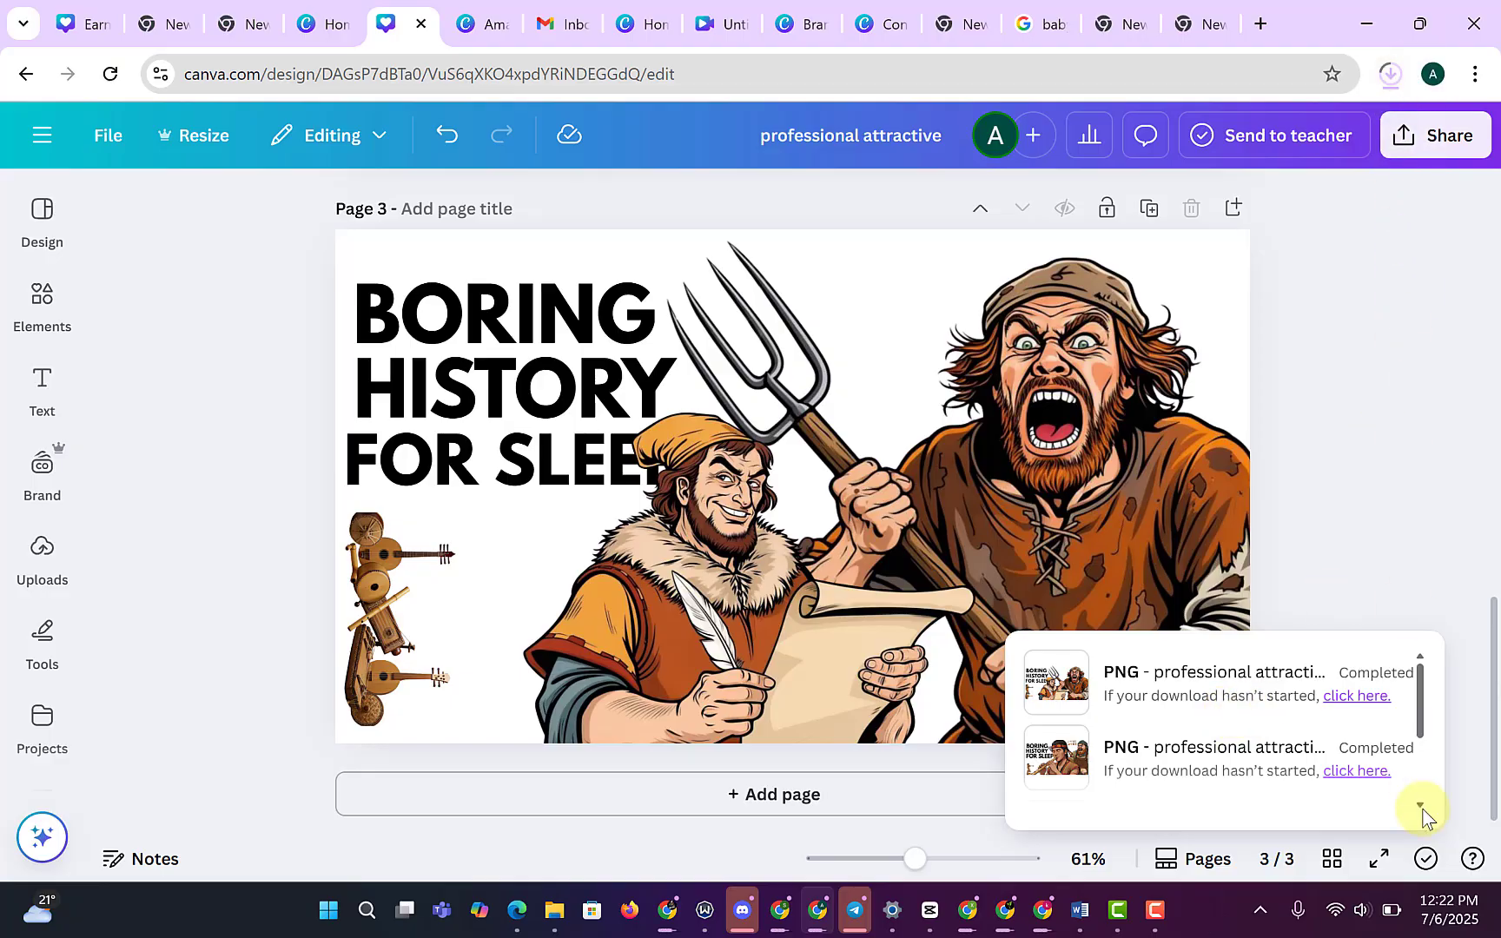
Open the downloaded image professional attractive (1).png and inspect the finished thumbnail at different zoom levels.
{"action": "left_click", "coordinate": [1360, 697]}
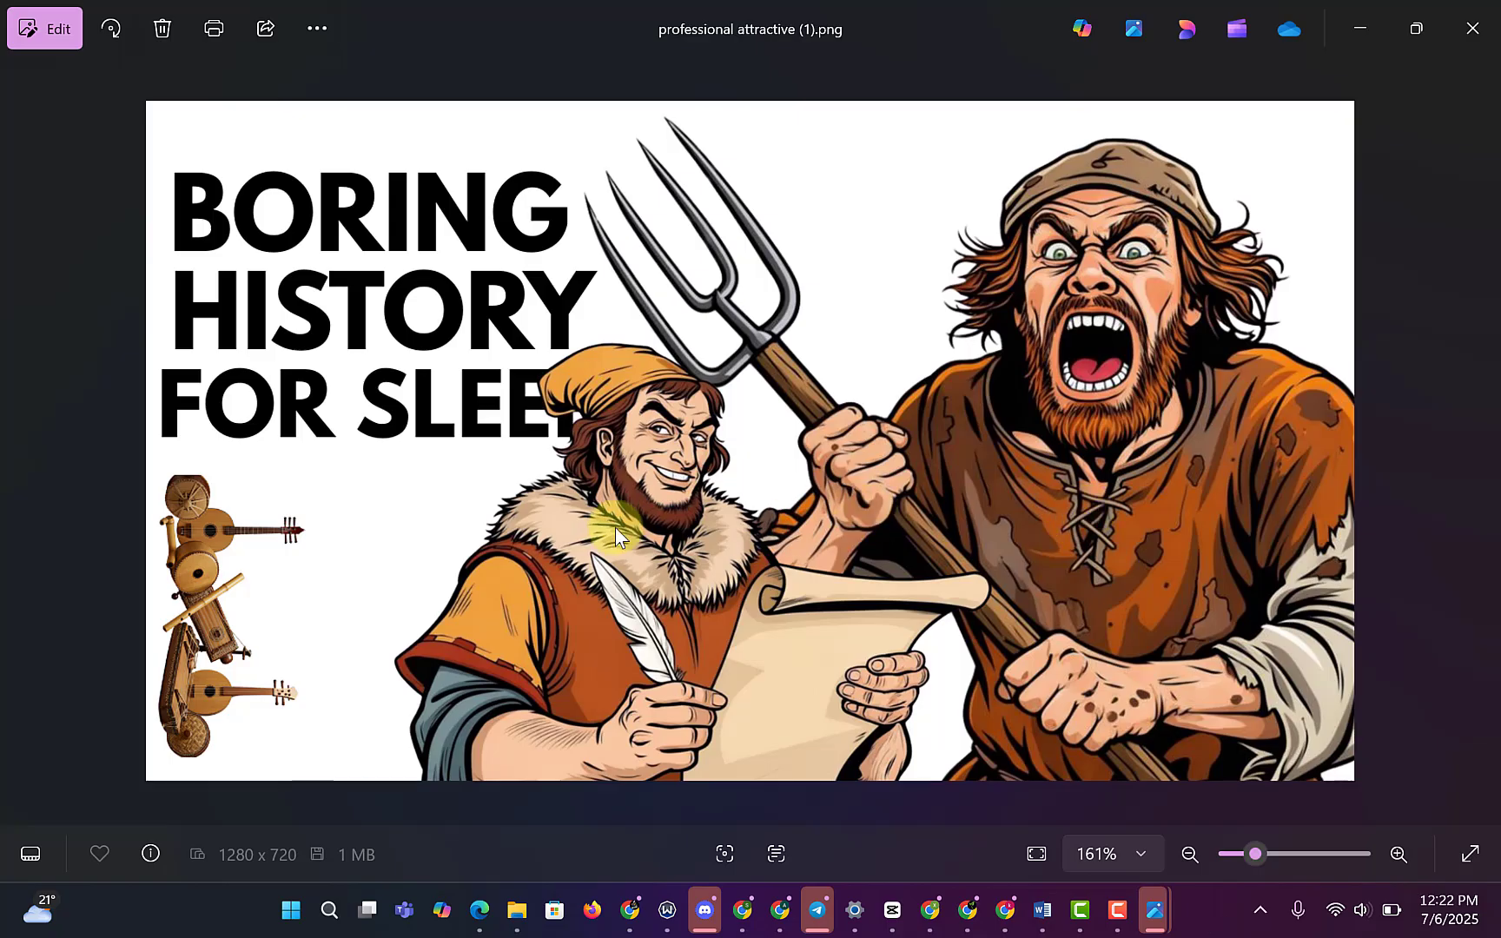
{"action": "scroll", "coordinate": [533, 478], "scroll_direction": "up", "scroll_amount": 1}
{"action": "scroll", "coordinate": [532, 486], "scroll_direction": "down", "scroll_amount": 2}
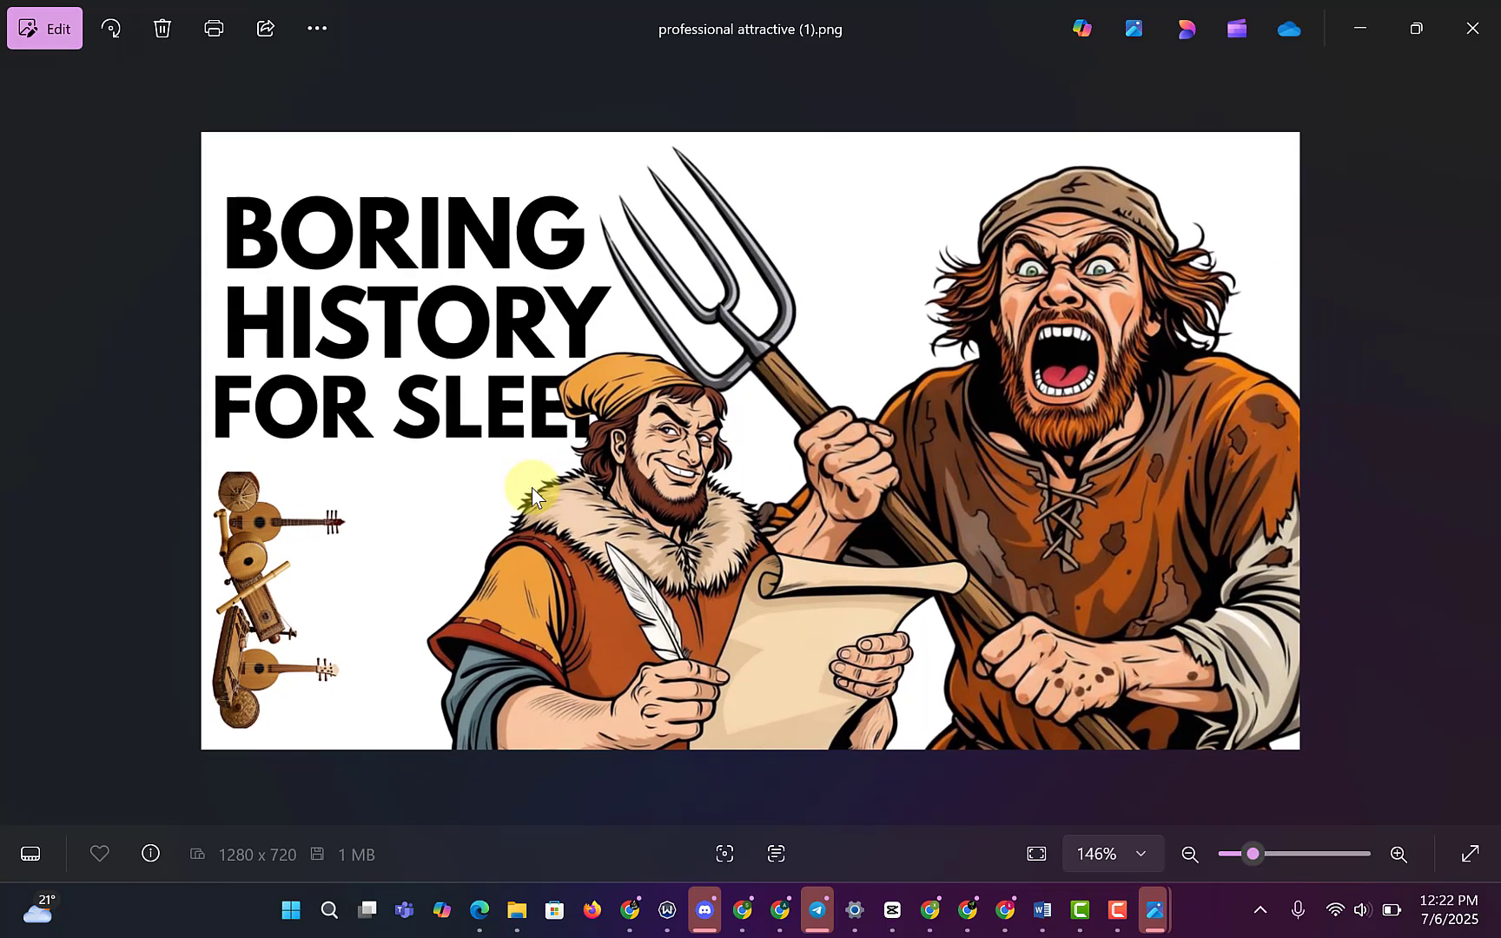
{"action": "scroll", "coordinate": [531, 488], "scroll_direction": "up", "scroll_amount": 3}
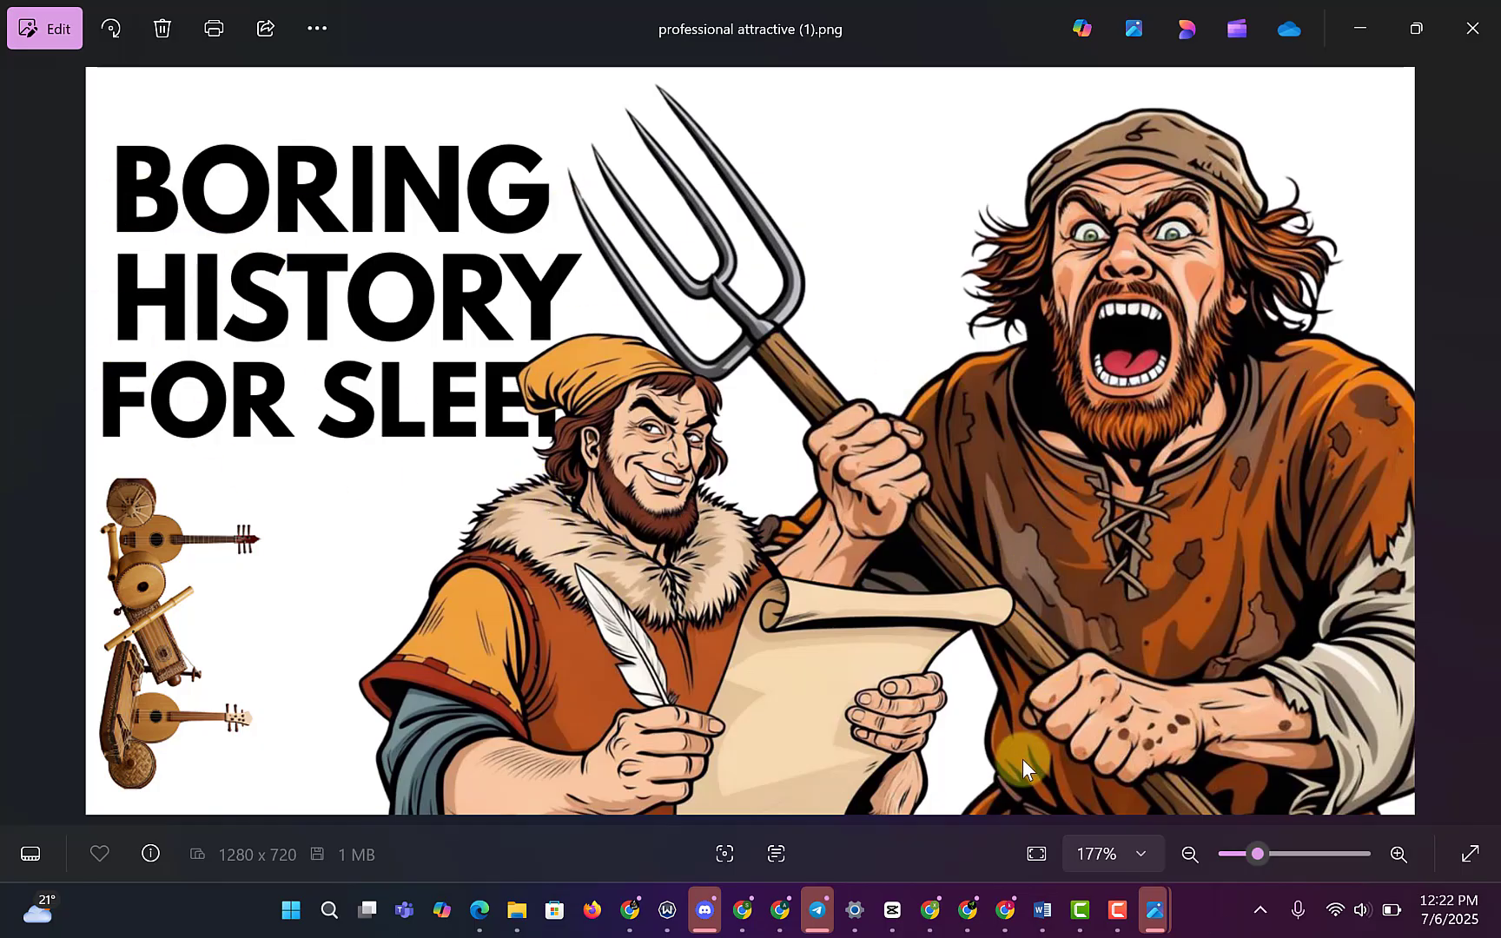
Switch to the Word document with the video titles and add blank lines after the last title to reach a third page.
{"action": "left_click", "coordinate": [1043, 910]}
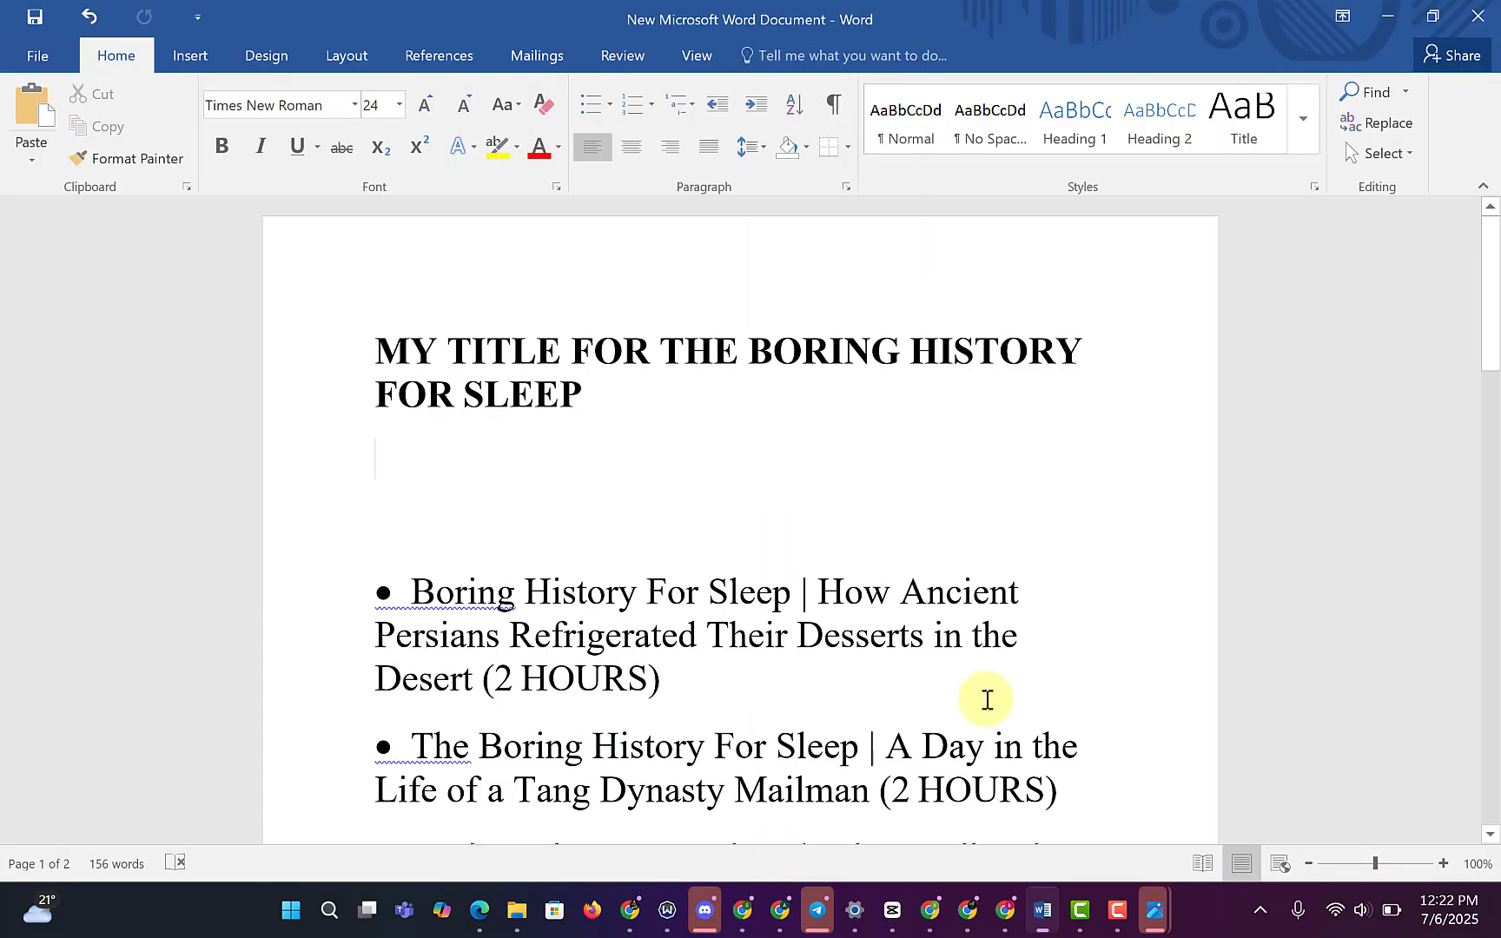
{"action": "scroll", "coordinate": [986, 713], "scroll_direction": "down", "scroll_amount": 8}
{"action": "scroll", "coordinate": [982, 732], "scroll_direction": "down", "scroll_amount": 10}
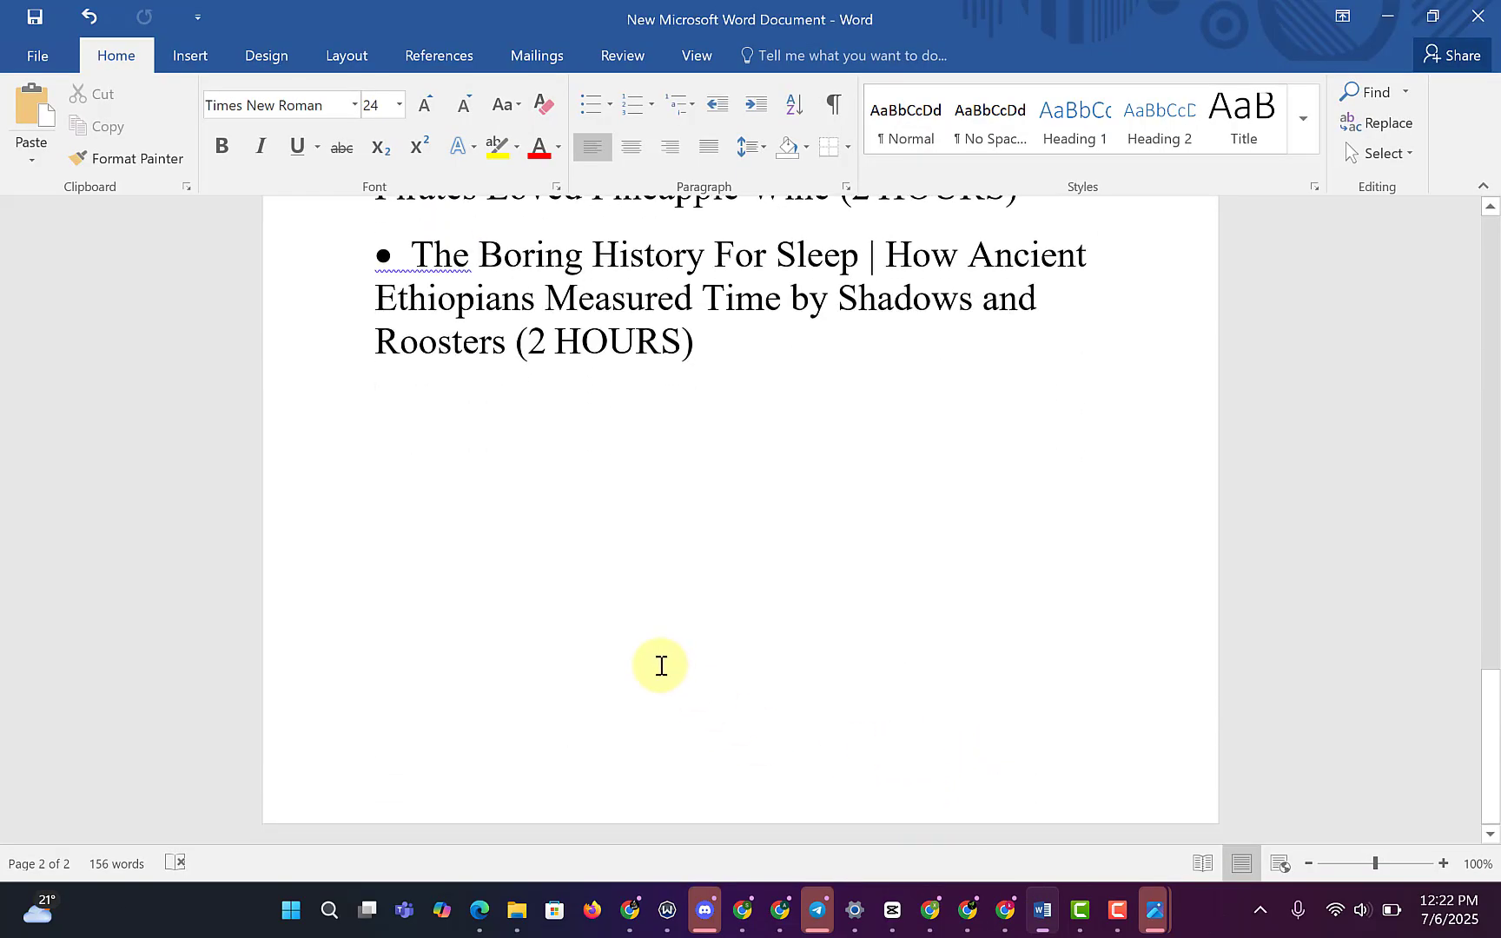
{"action": "left_click", "coordinate": [660, 665]}
{"action": "key", "text": "Return"}
{"action": "key", "text": "Return"}
{"action": "key", "text": "Return"}
{"action": "key", "text": "Return"}
{"action": "key", "text": "Return"}
{"action": "key", "text": "Return"}
{"action": "key", "text": "Return"}
{"action": "key", "text": "Return"}
{"action": "key", "text": "Return"}
{"action": "key", "text": "Return"}
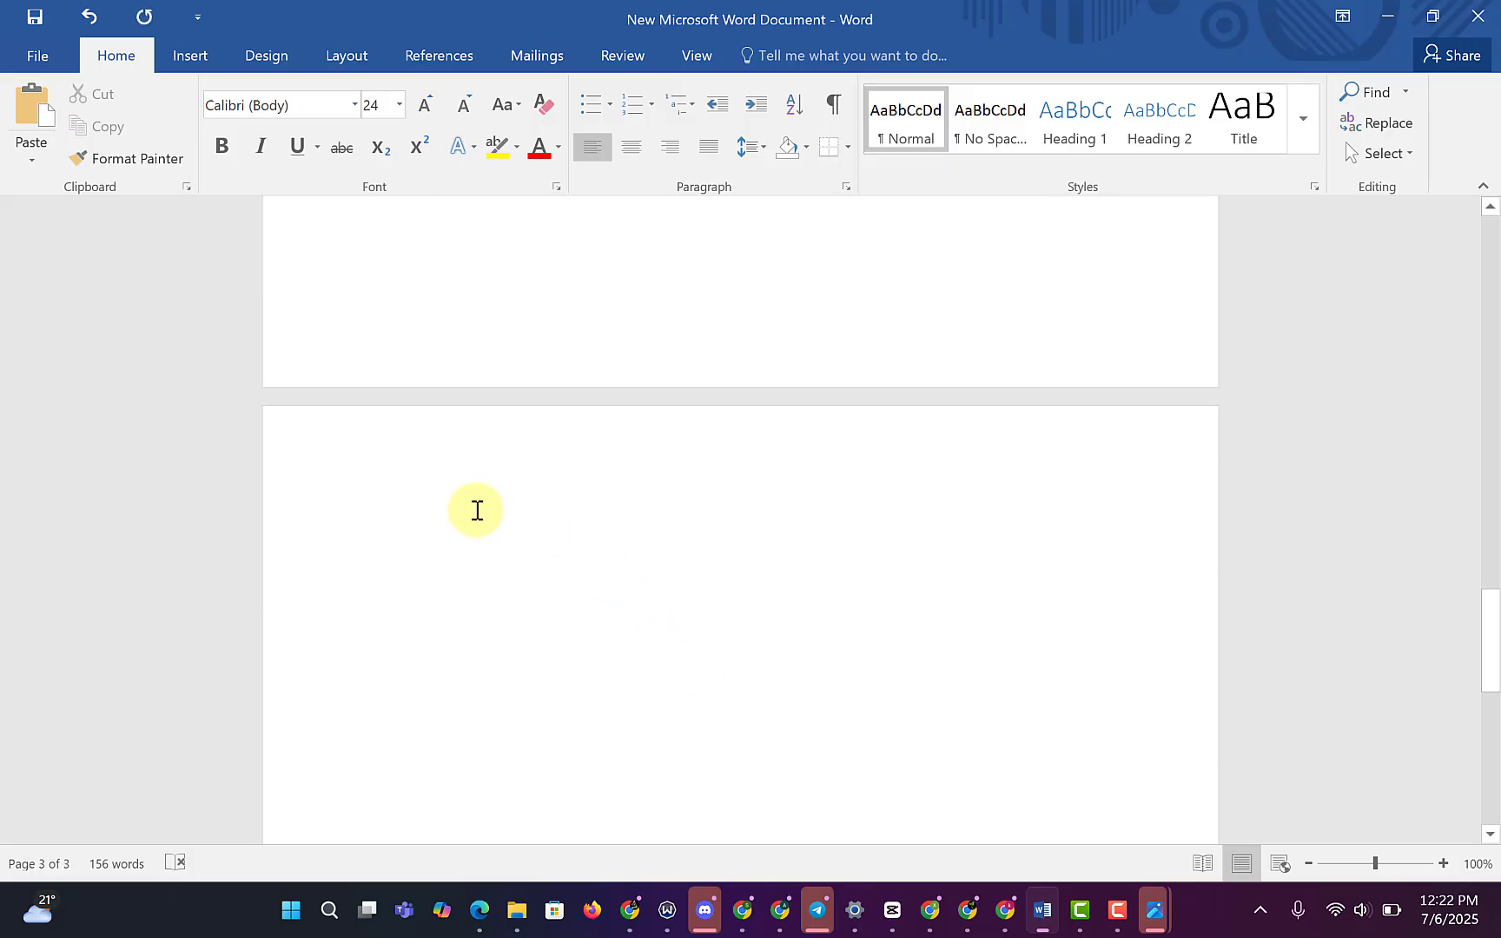
Write "Hello" and, on the line below it, "I will share the prompt in my description".
{"action": "type", "text": "Hello "}
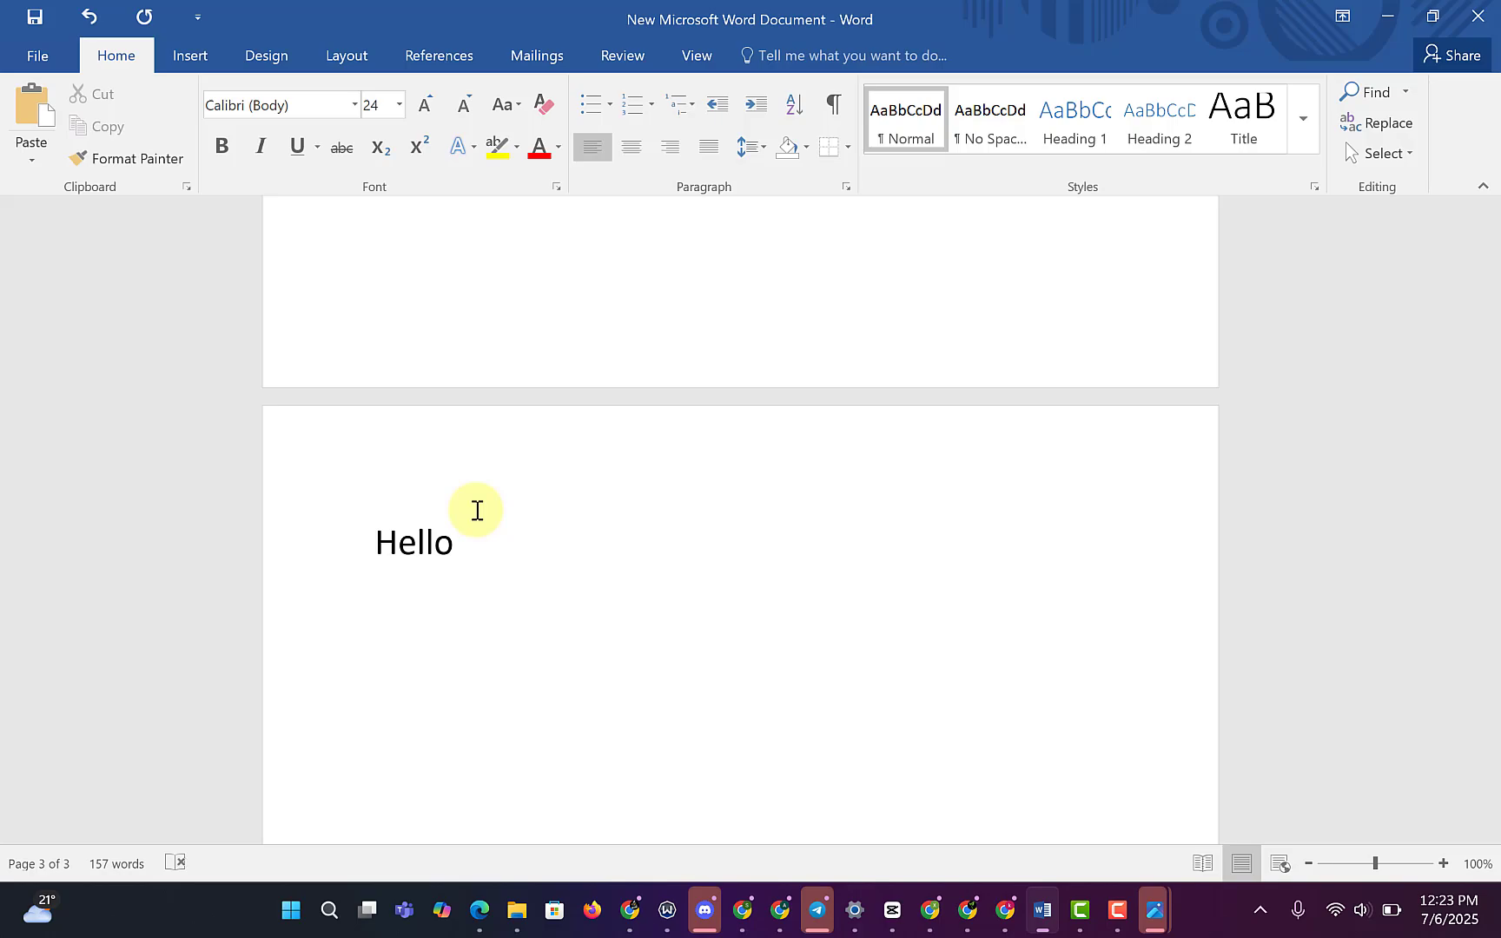
{"action": "type", "text": "I will share the "}
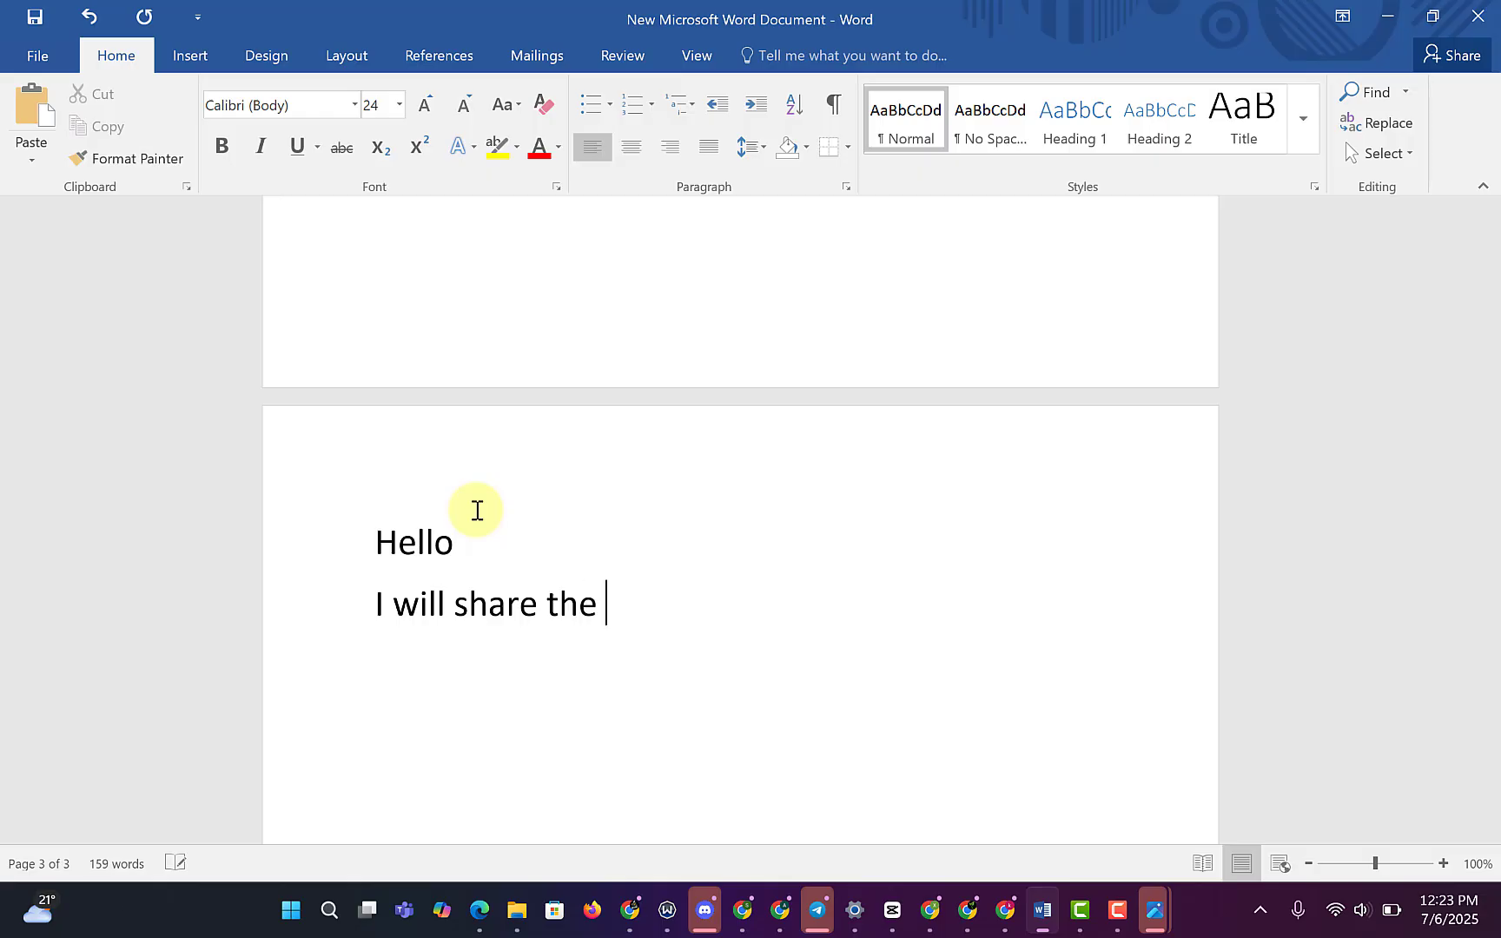
{"action": "type", "text": "prompt"}
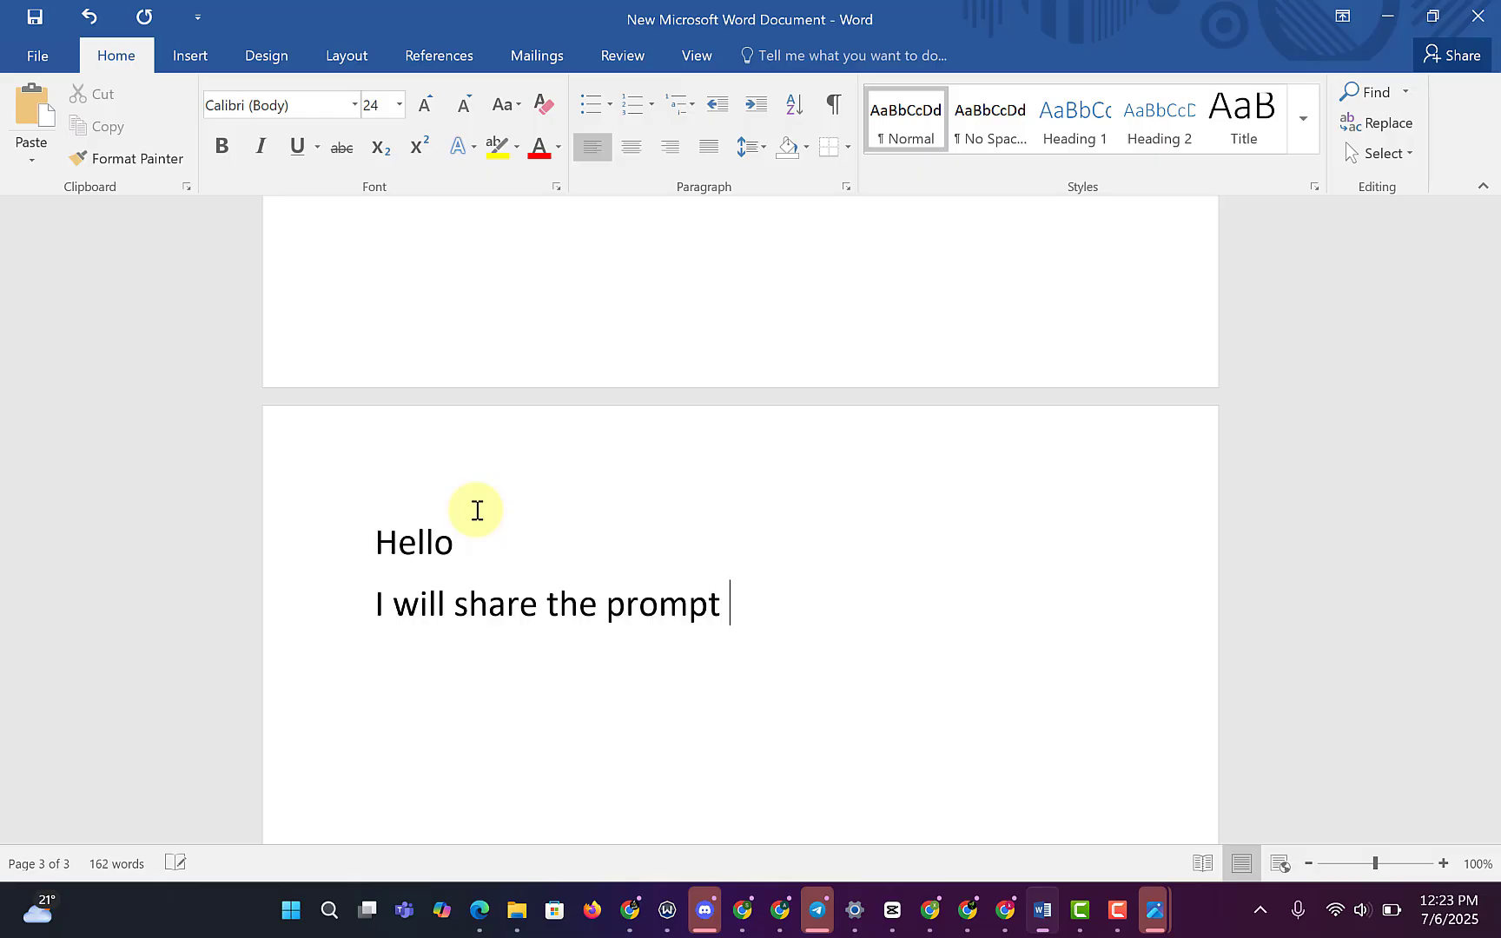
{"action": "type", "text": " in my descr"}
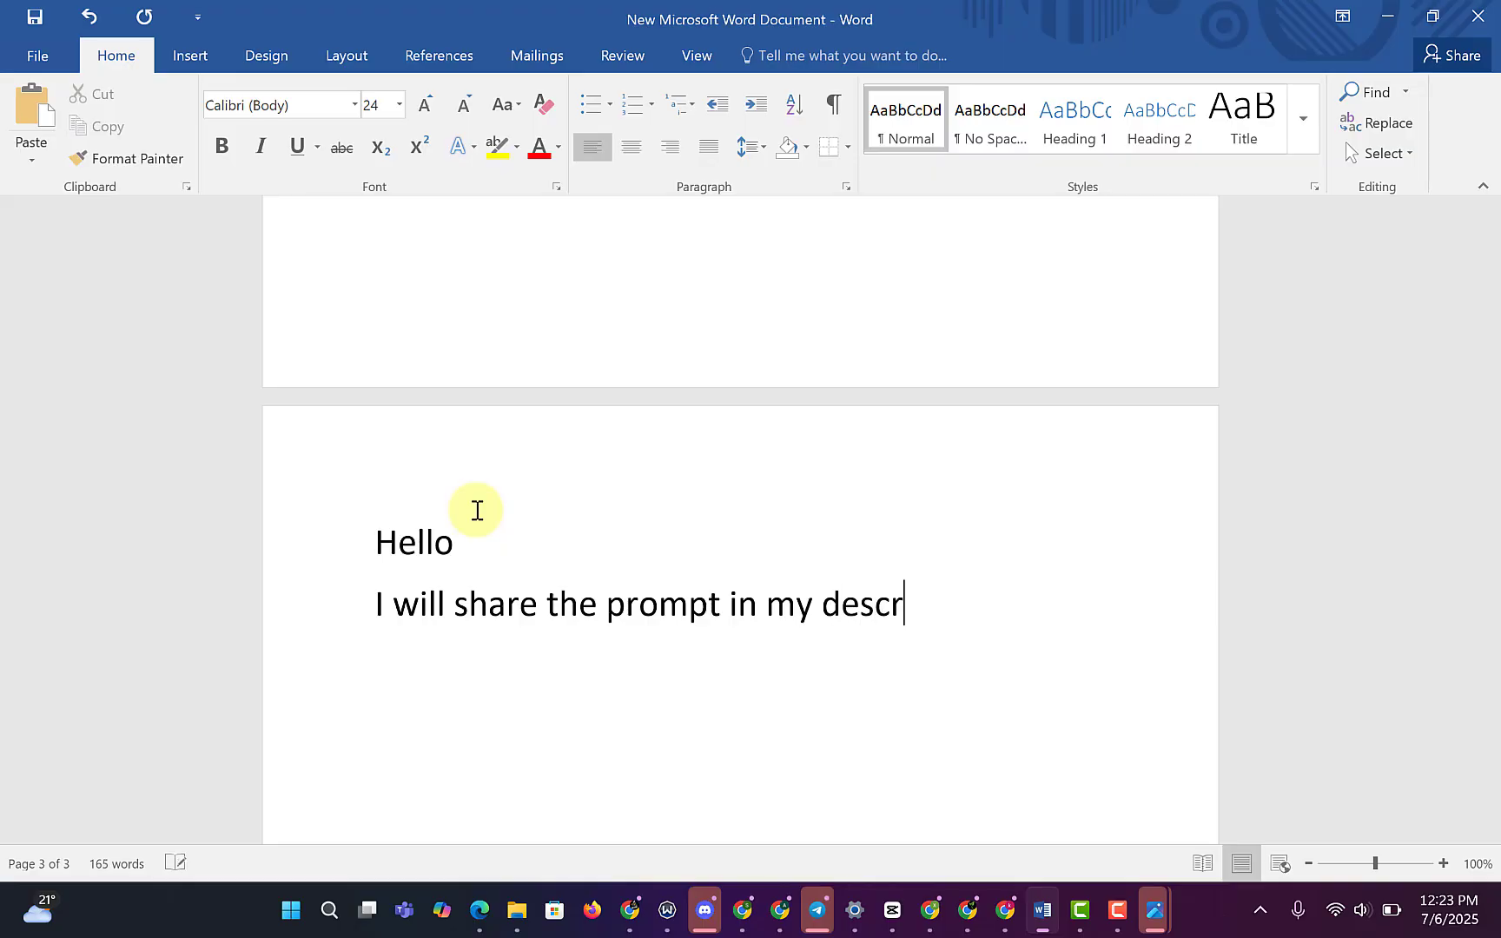
{"action": "type", "text": "iptio"}
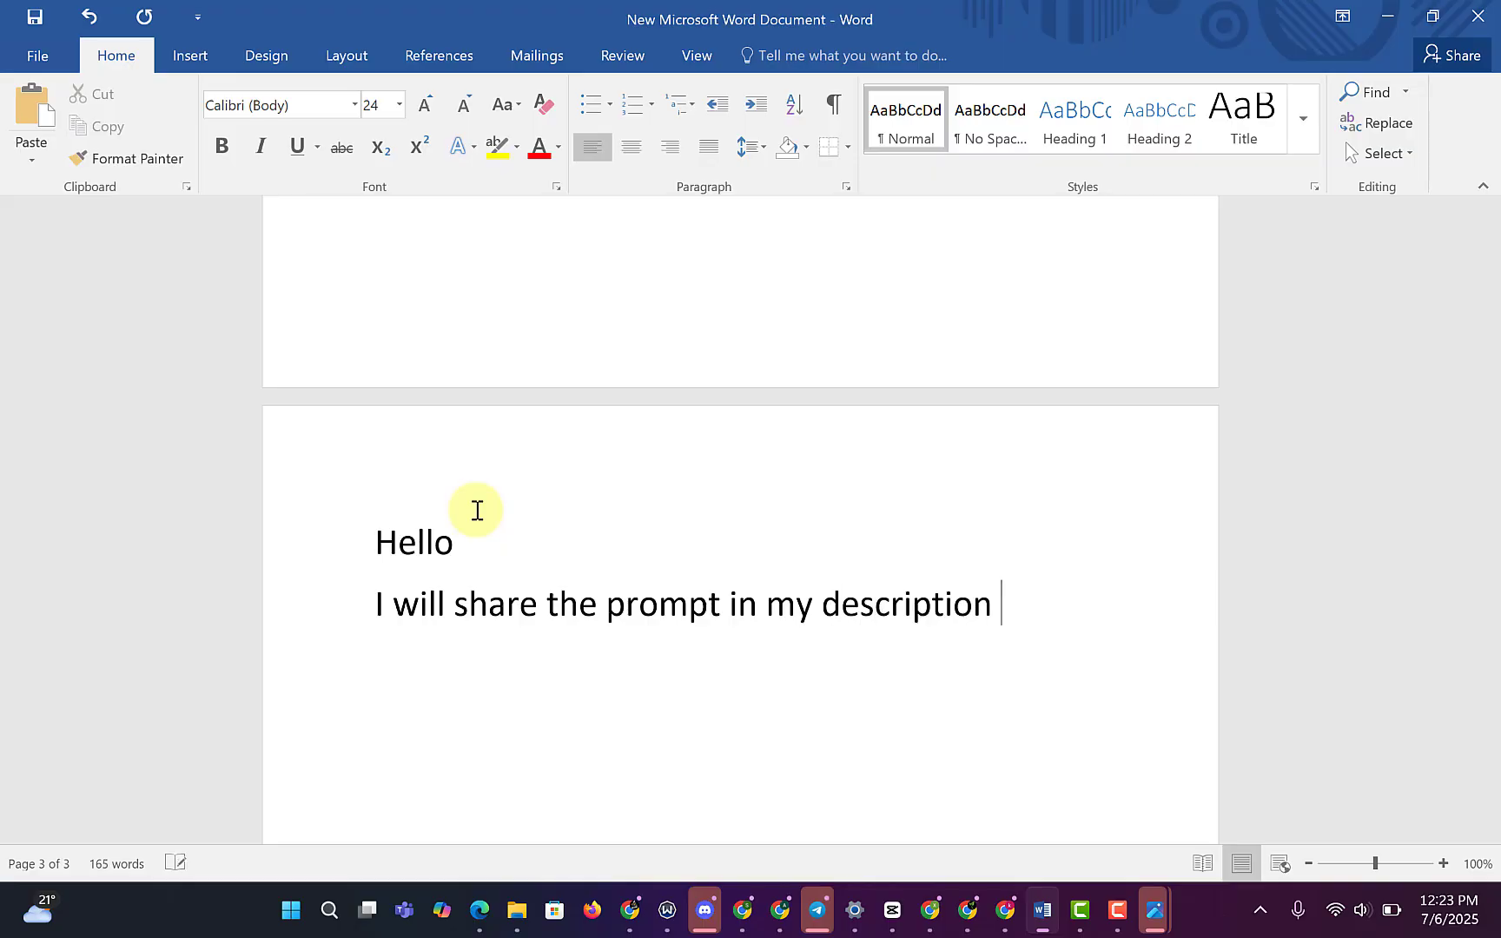
{"action": "type", "text": "n"}
Add the line "Thanks for watching make sure you sub, like, and commen" below the prompt sentence.
{"action": "key", "text": "Return"}
{"action": "type", "text": "thanks for "}
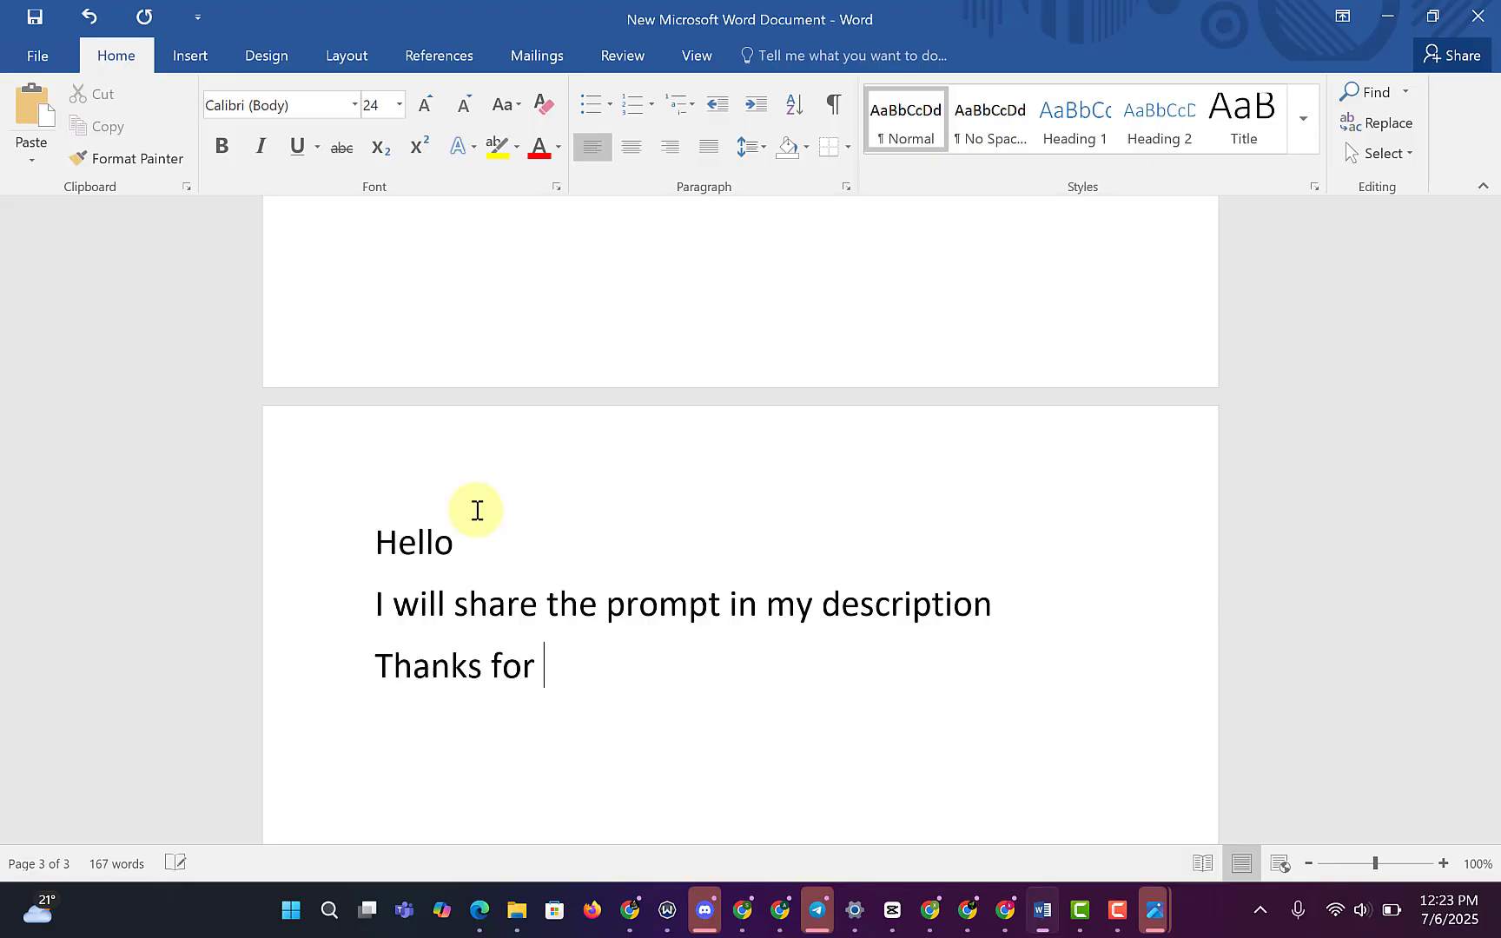
{"action": "type", "text": "watching "}
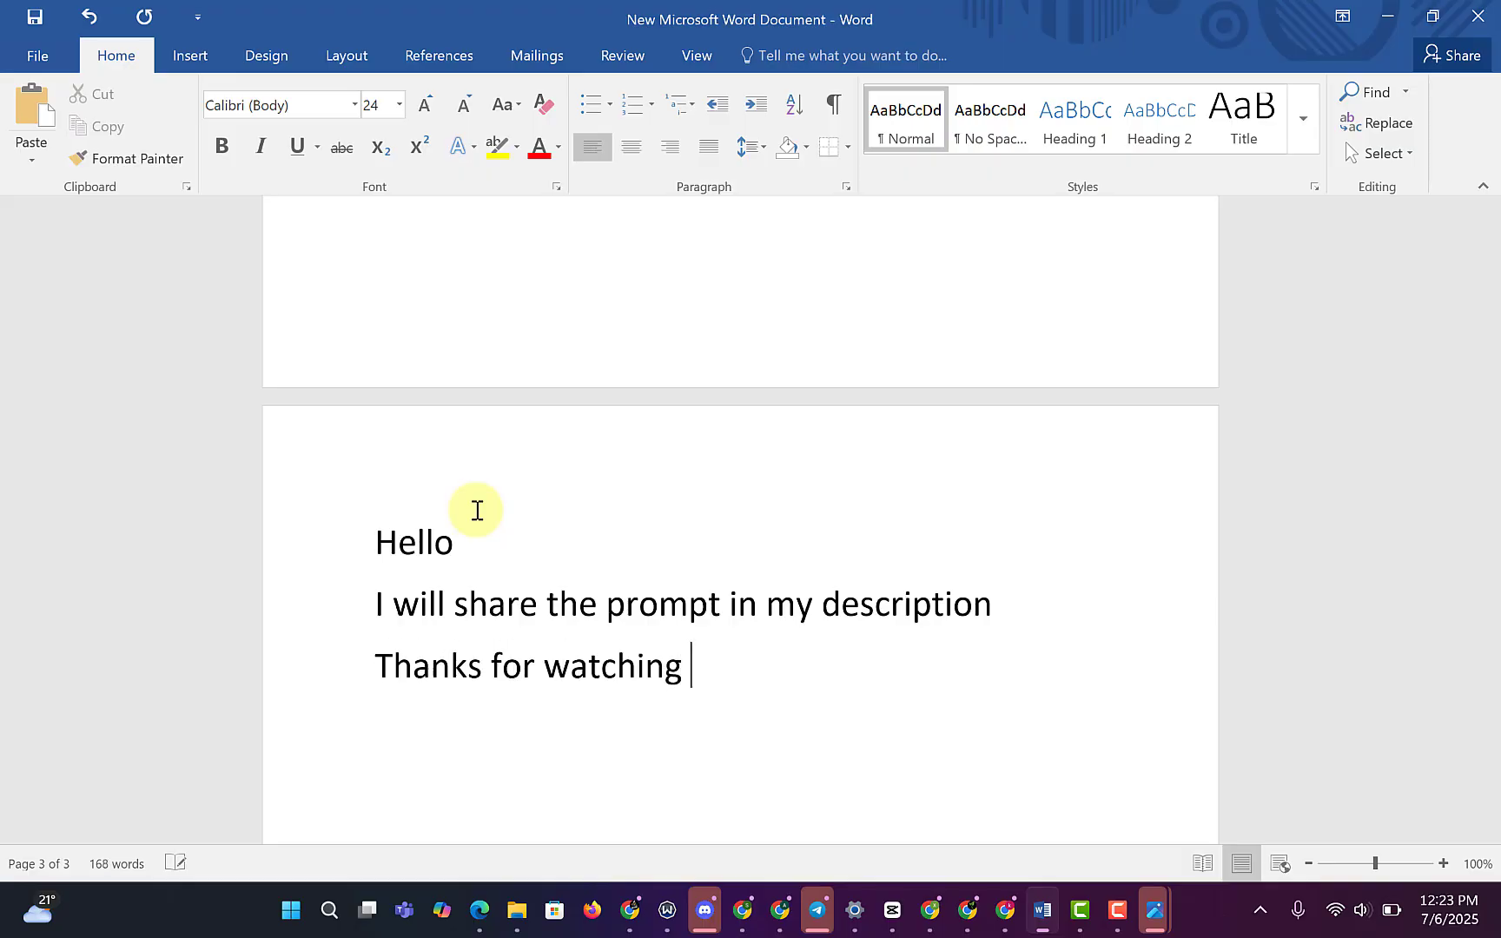
{"action": "type", "text": "make sure "}
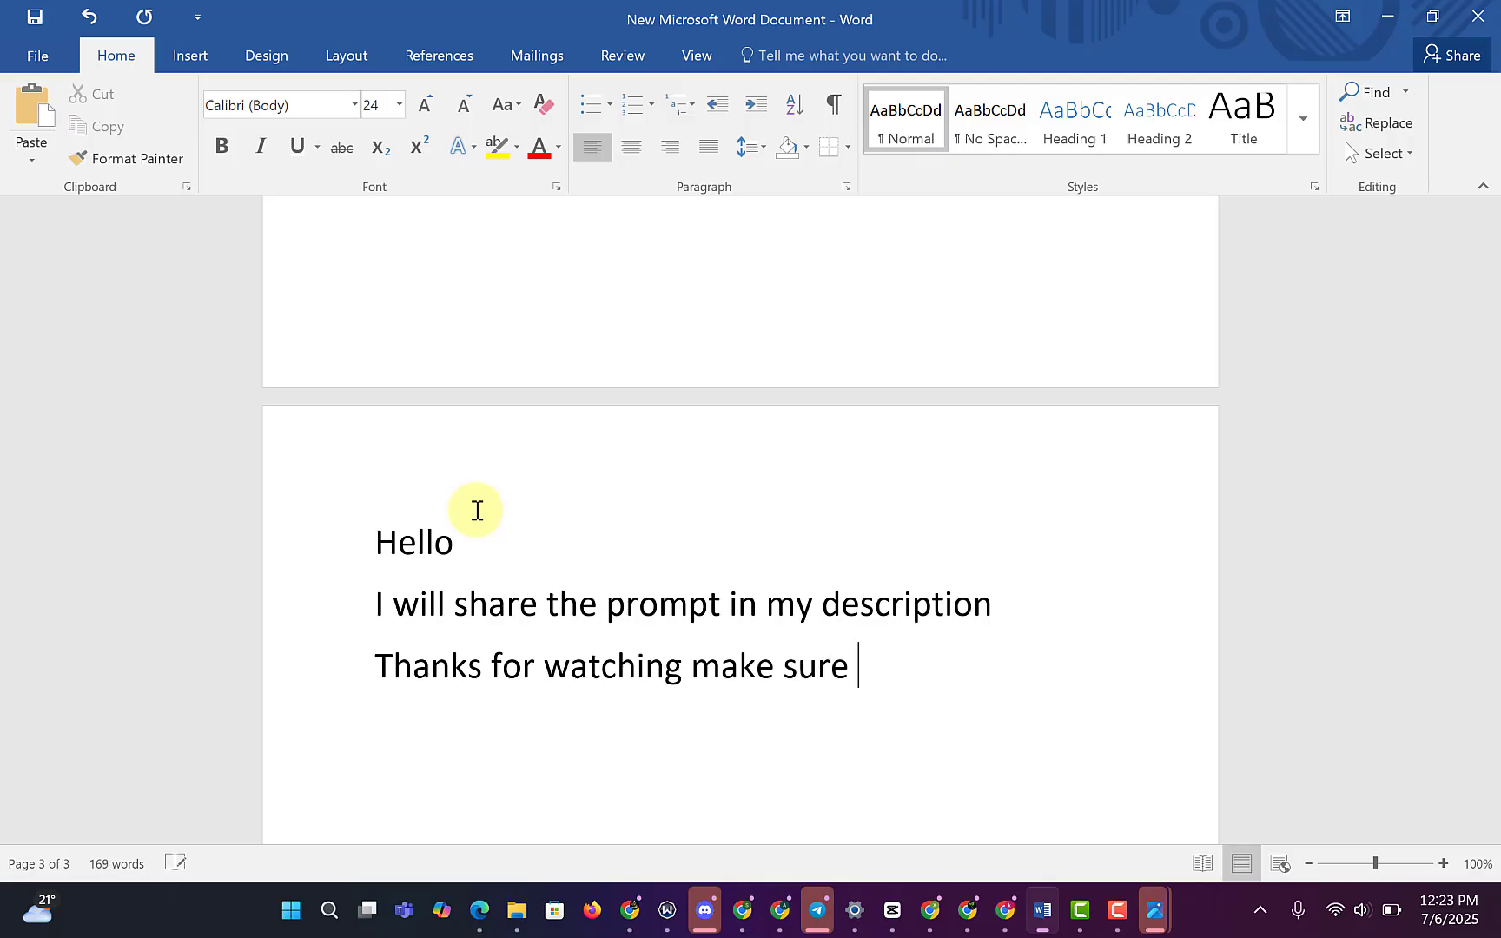
{"action": "type", "text": "yout"}
{"action": "key", "text": "BackSpace"}
{"action": "key", "text": "BackSpace"}
{"action": "key", "text": "BackSpace"}
{"action": "type", "text": "u su"}
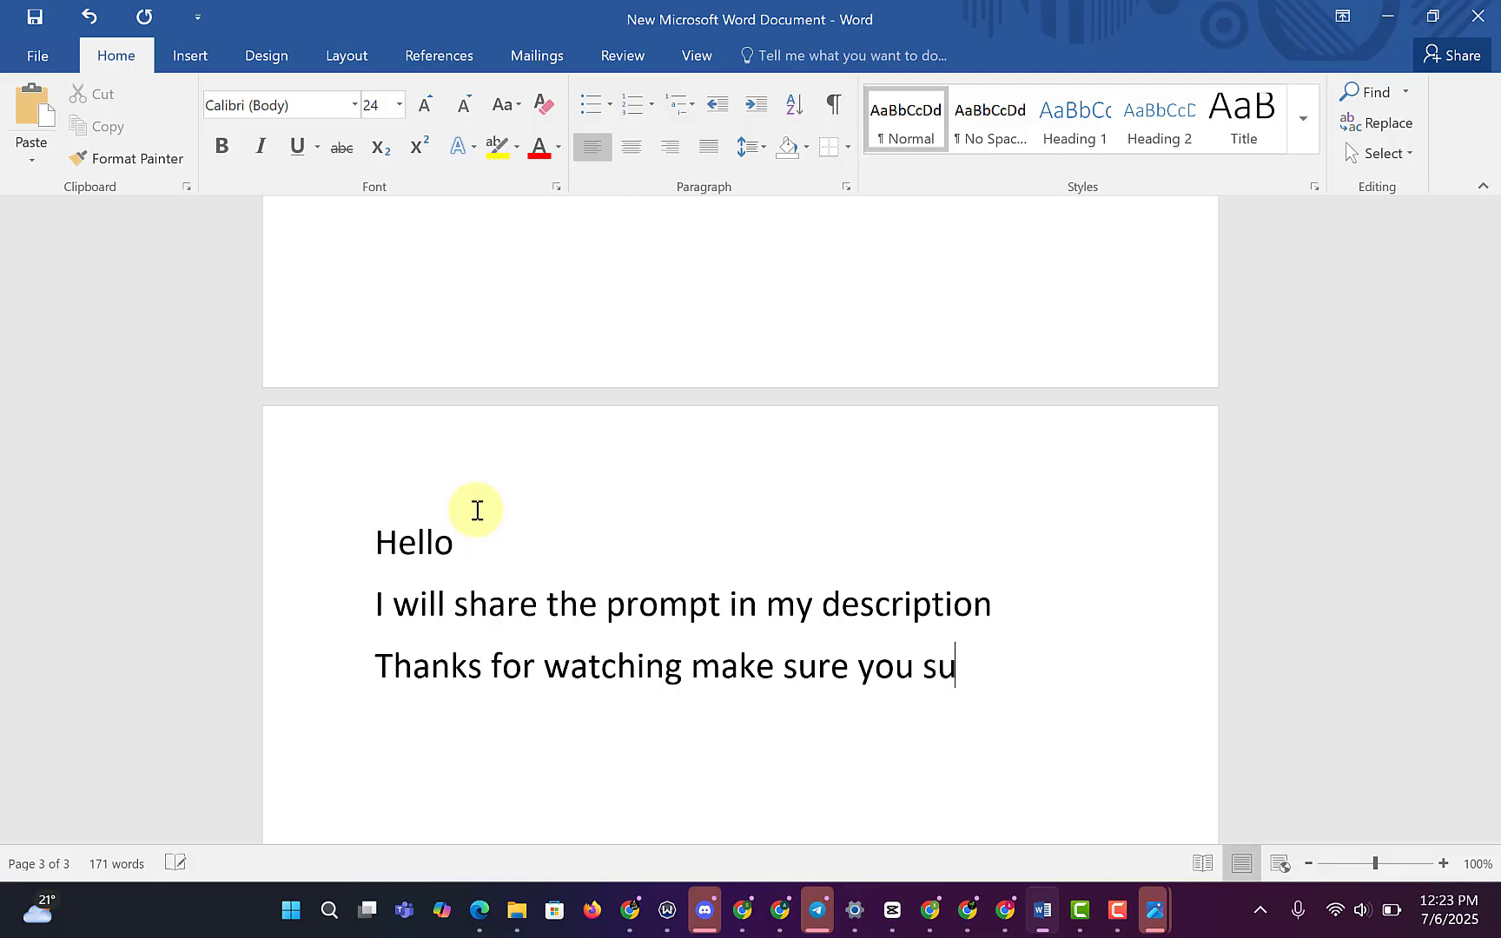
{"action": "type", "text": "b a"}
{"action": "type", "text": ", like"}
{"action": "type", "text": ", and commen"}
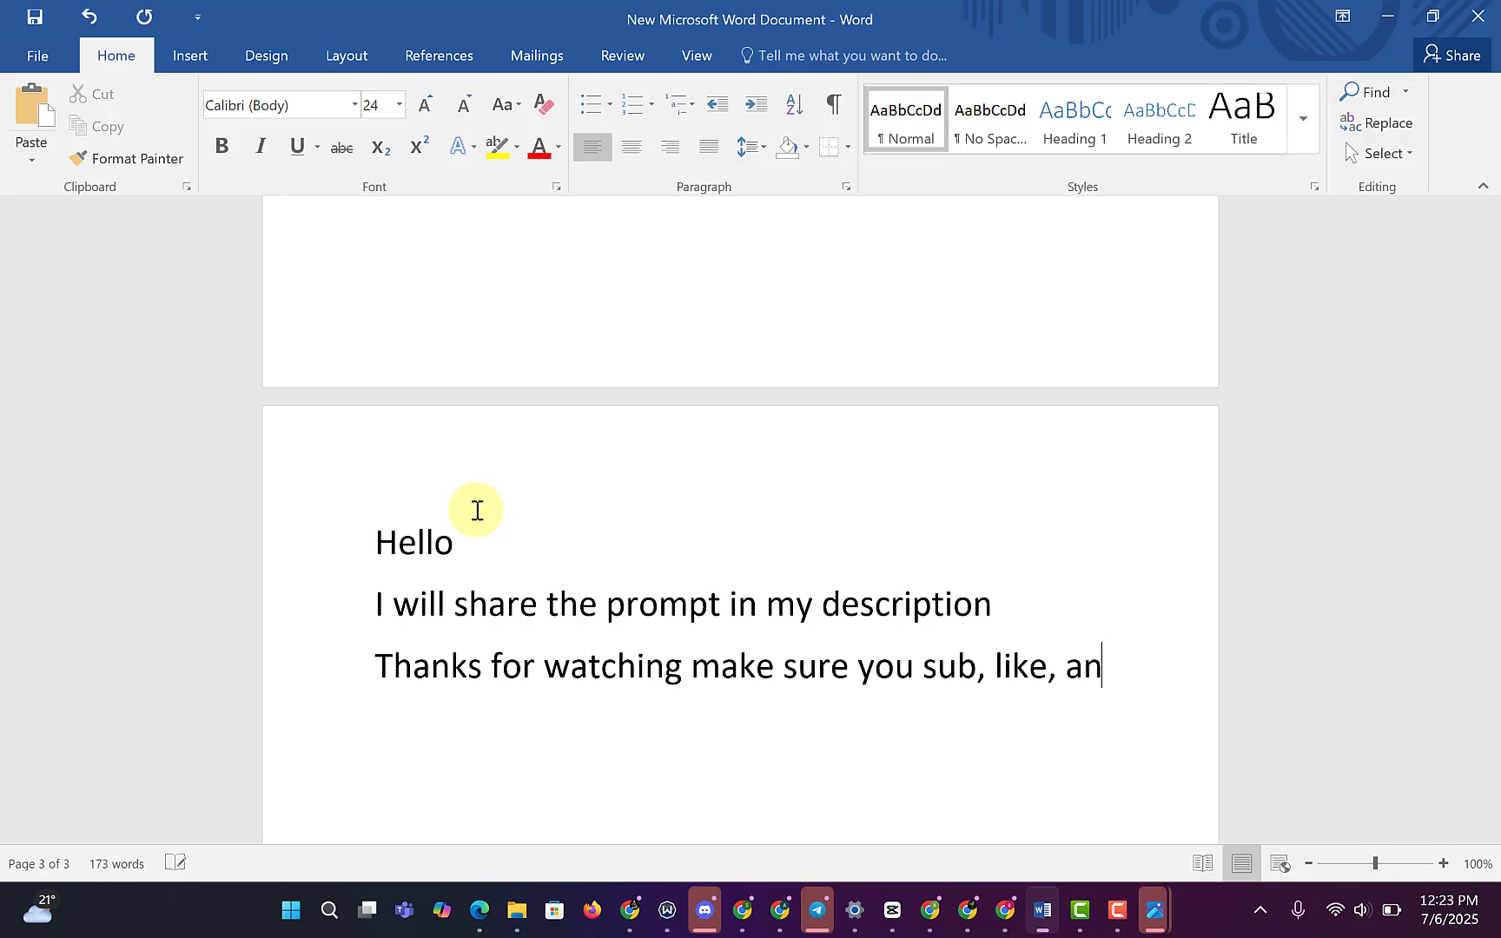